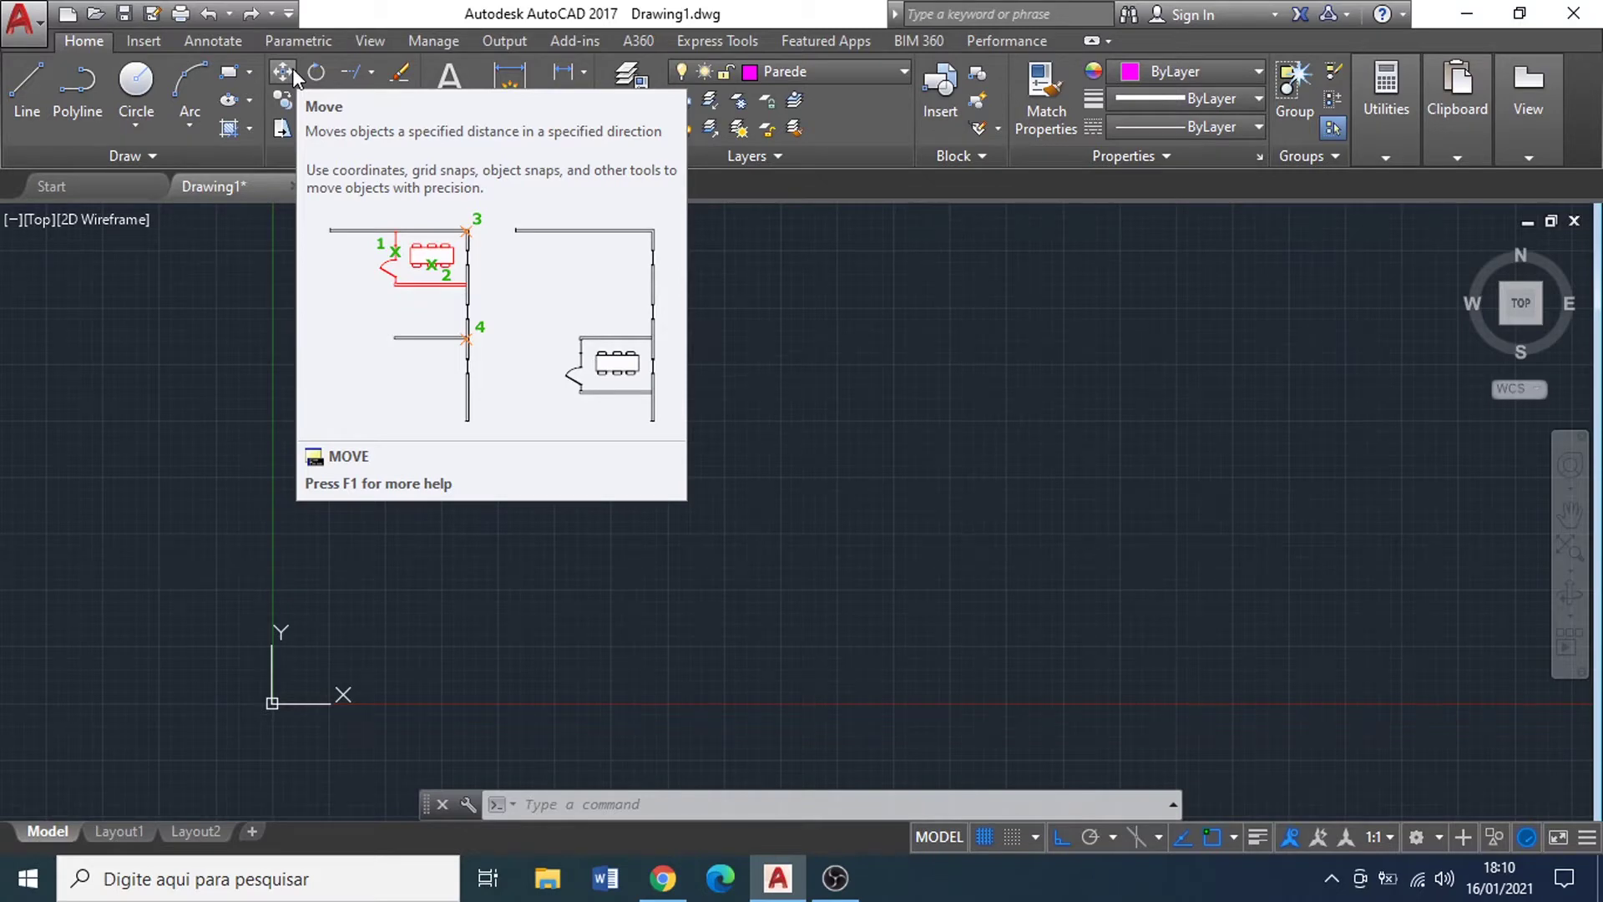
{"action": "type", "text": "M"}
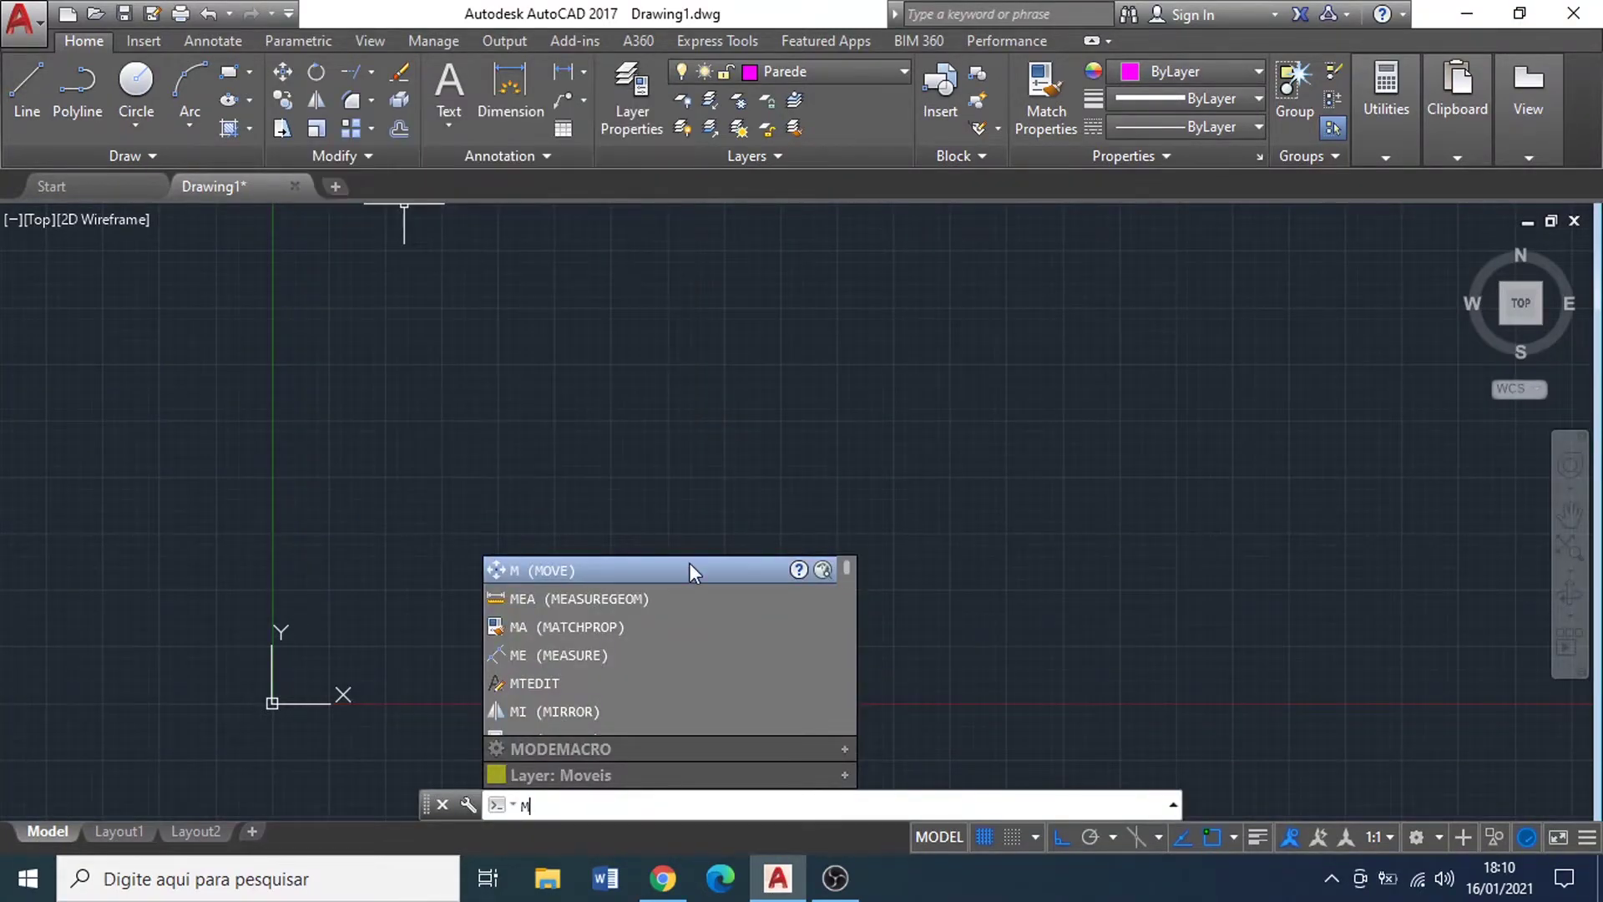
{"action": "key", "text": "Return"}
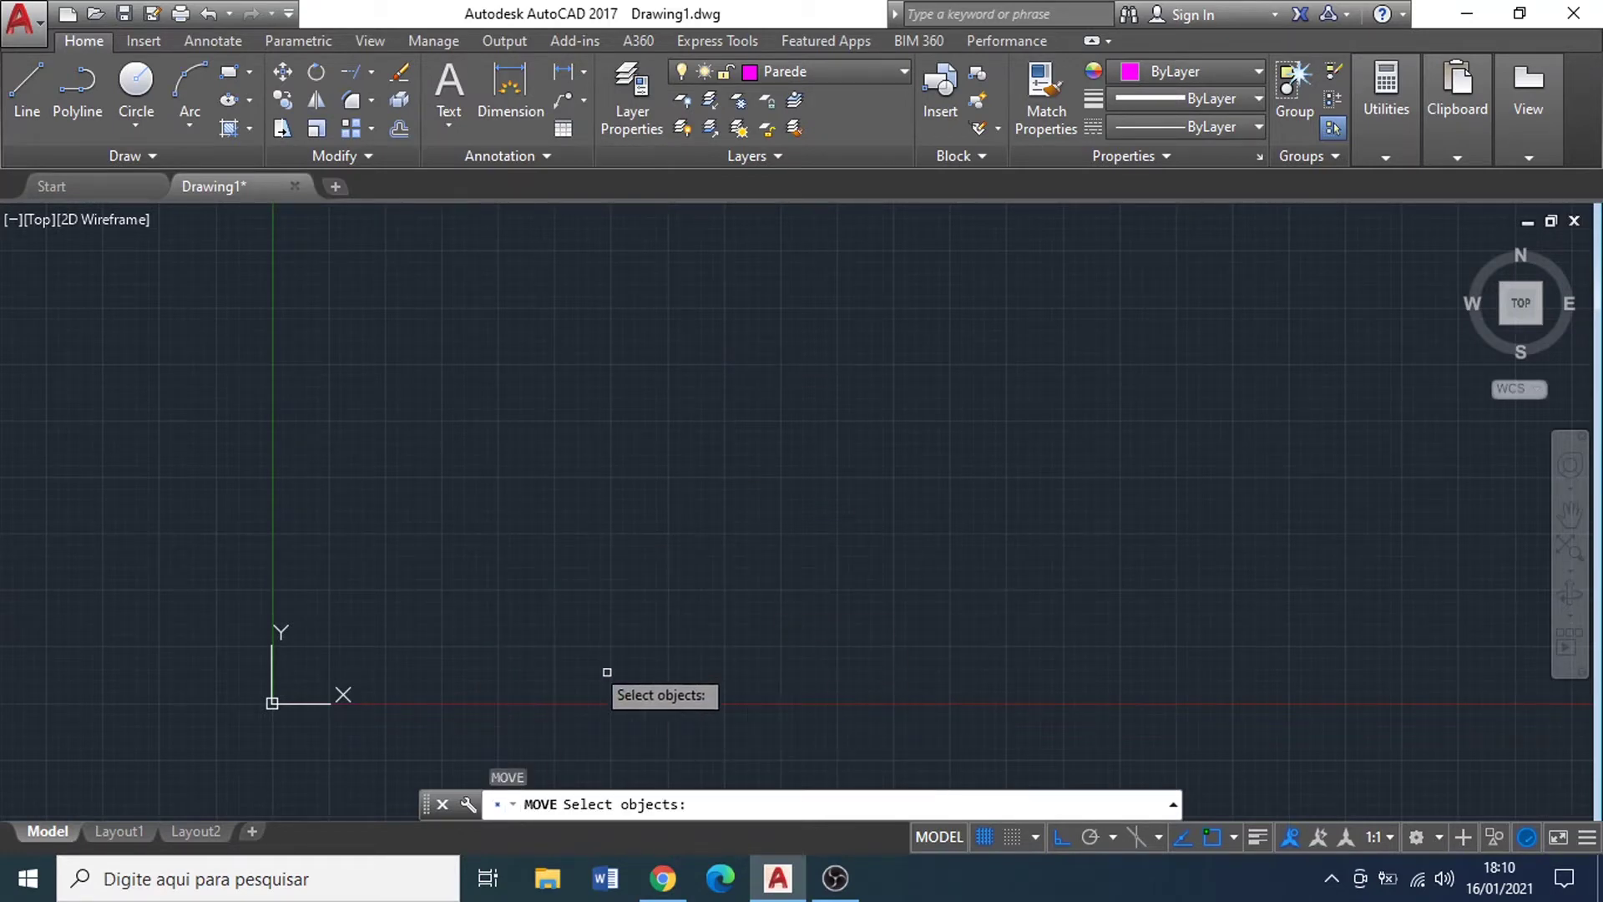
{"action": "key", "text": "Escape"}
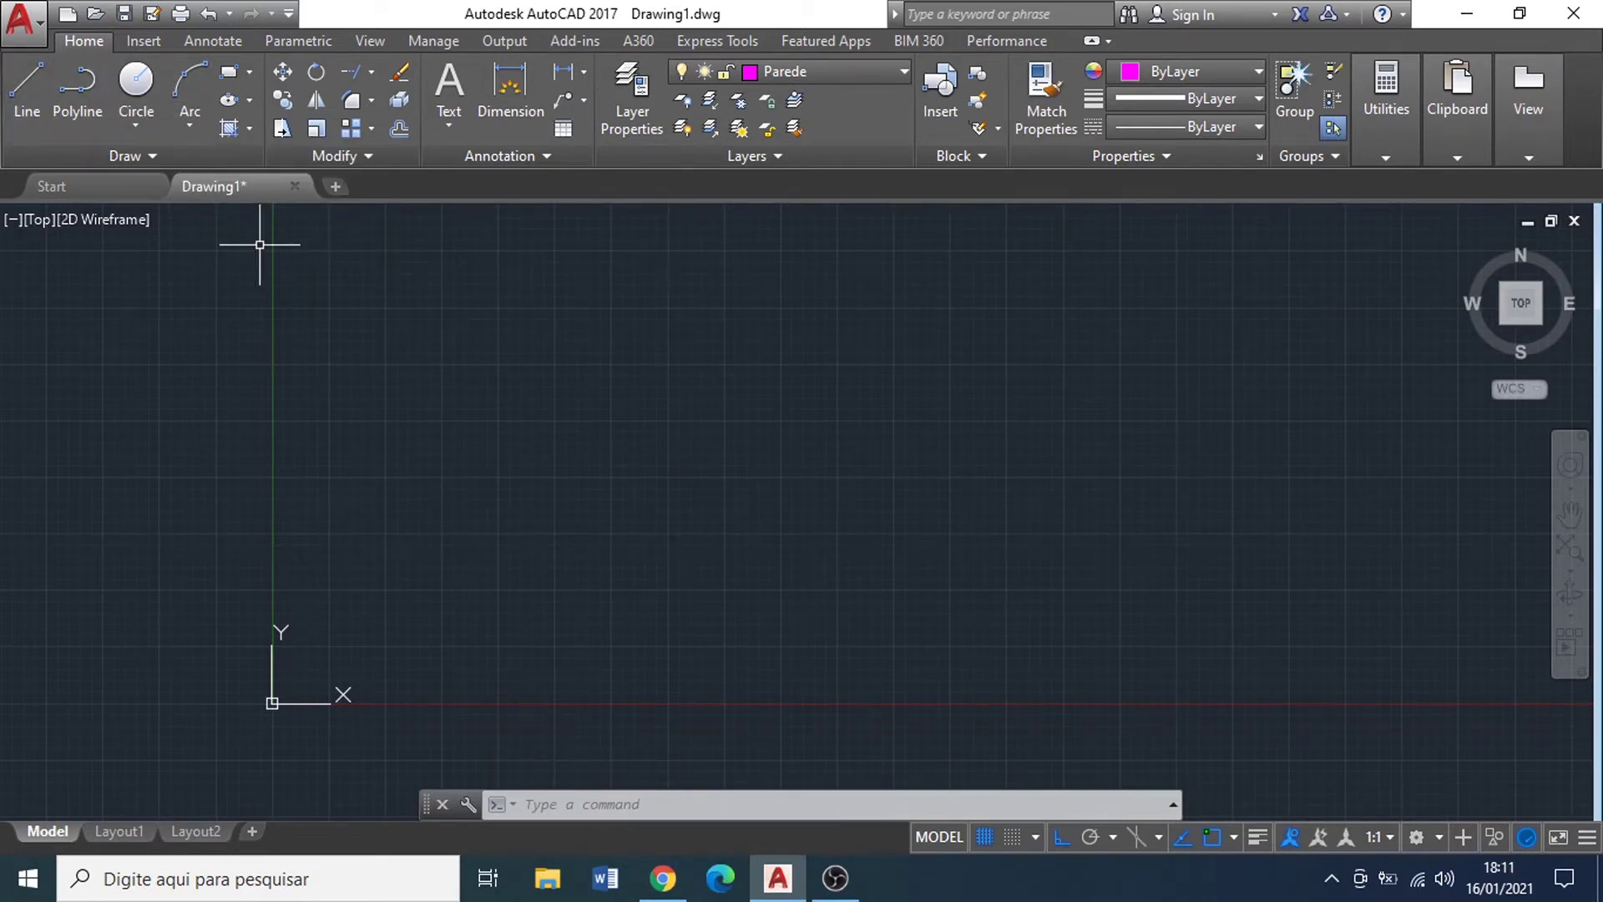
Step: Draw a wide rectangle on the Parede layer in the empty area up and to the right of the origin
{"action": "left_click", "coordinate": [229, 99]}
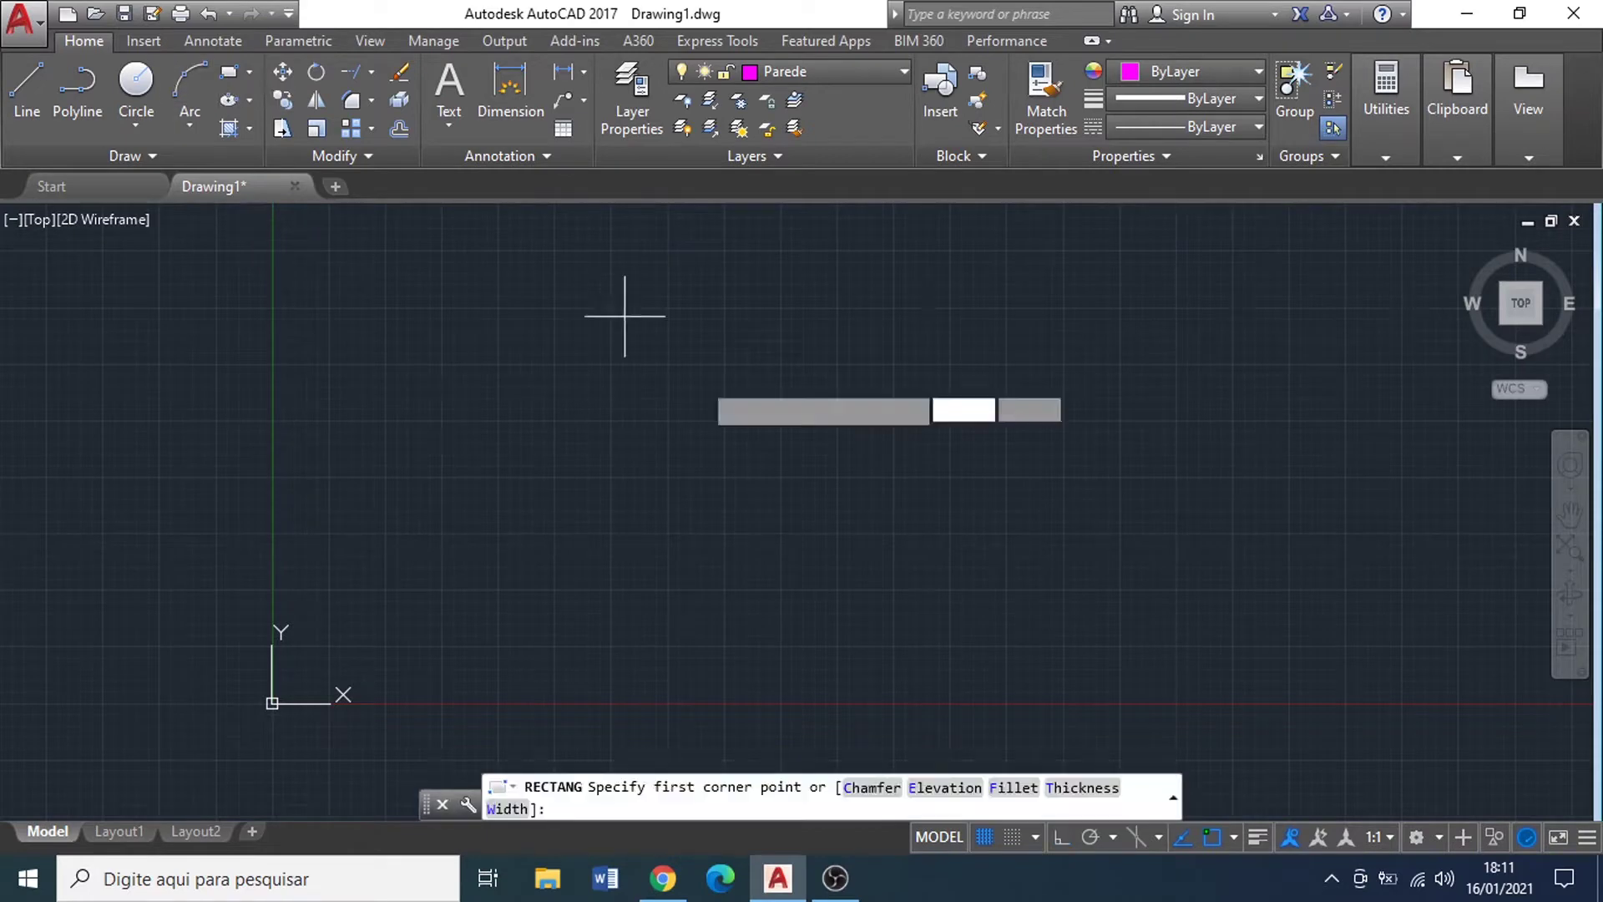
{"action": "left_click", "coordinate": [565, 349]}
{"action": "left_click", "coordinate": [837, 491]}
{"action": "key", "text": "Escape"}
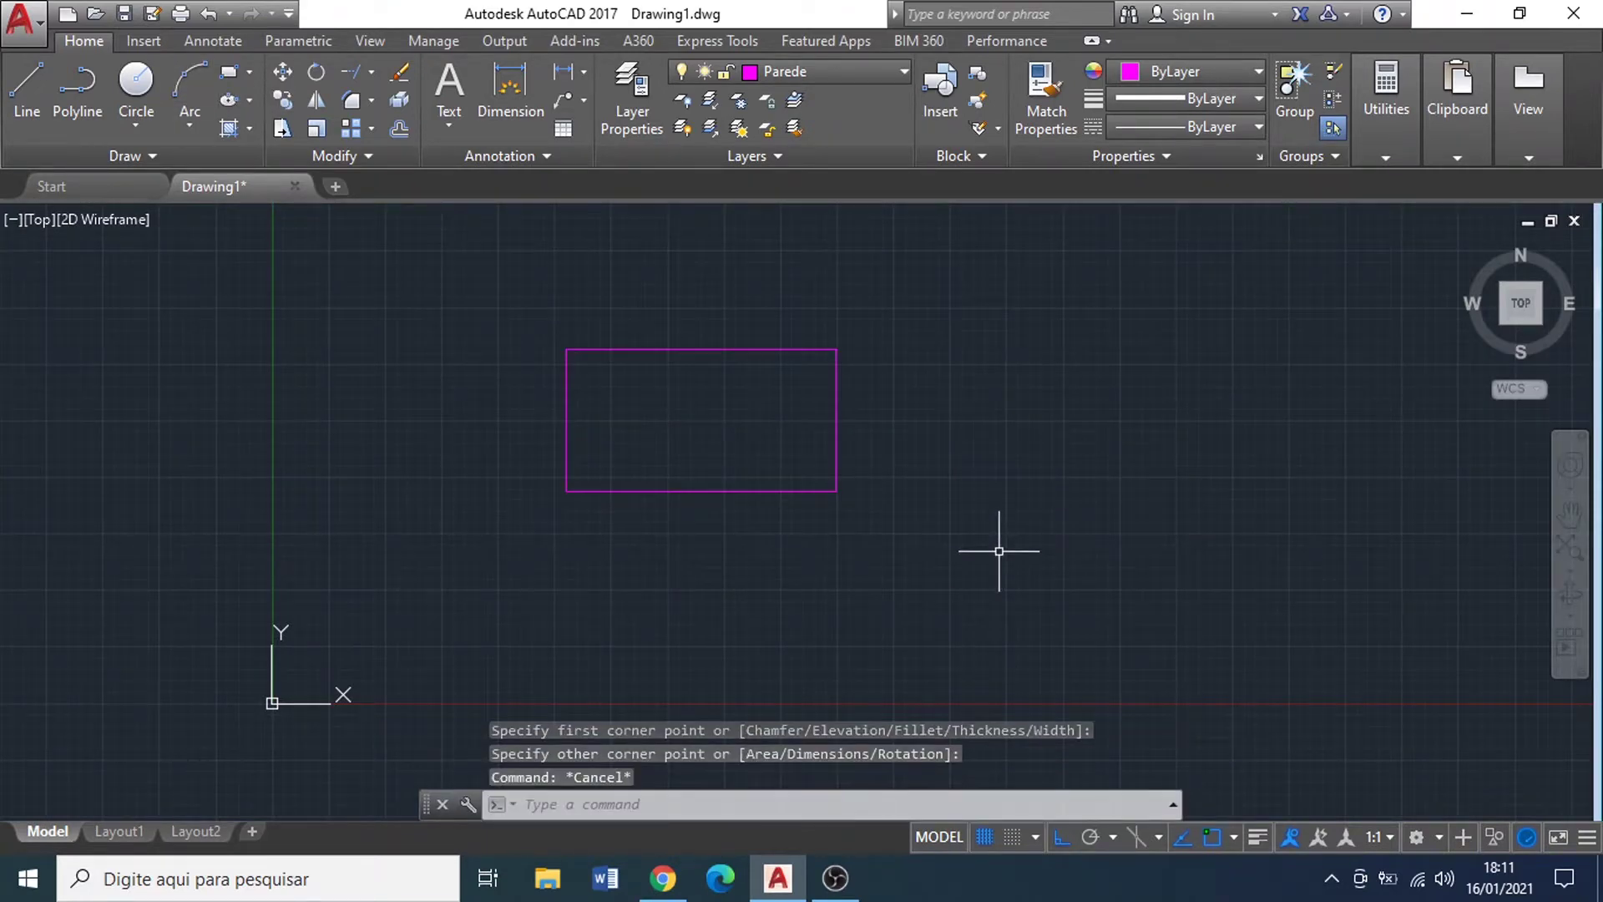
Step: Move the rectangle 10 units horizontally to the right, using its upper-left corner as the base point
{"action": "type", "text": "m"}
{"action": "key", "text": "Return"}
{"action": "left_click", "coordinate": [944, 578]}
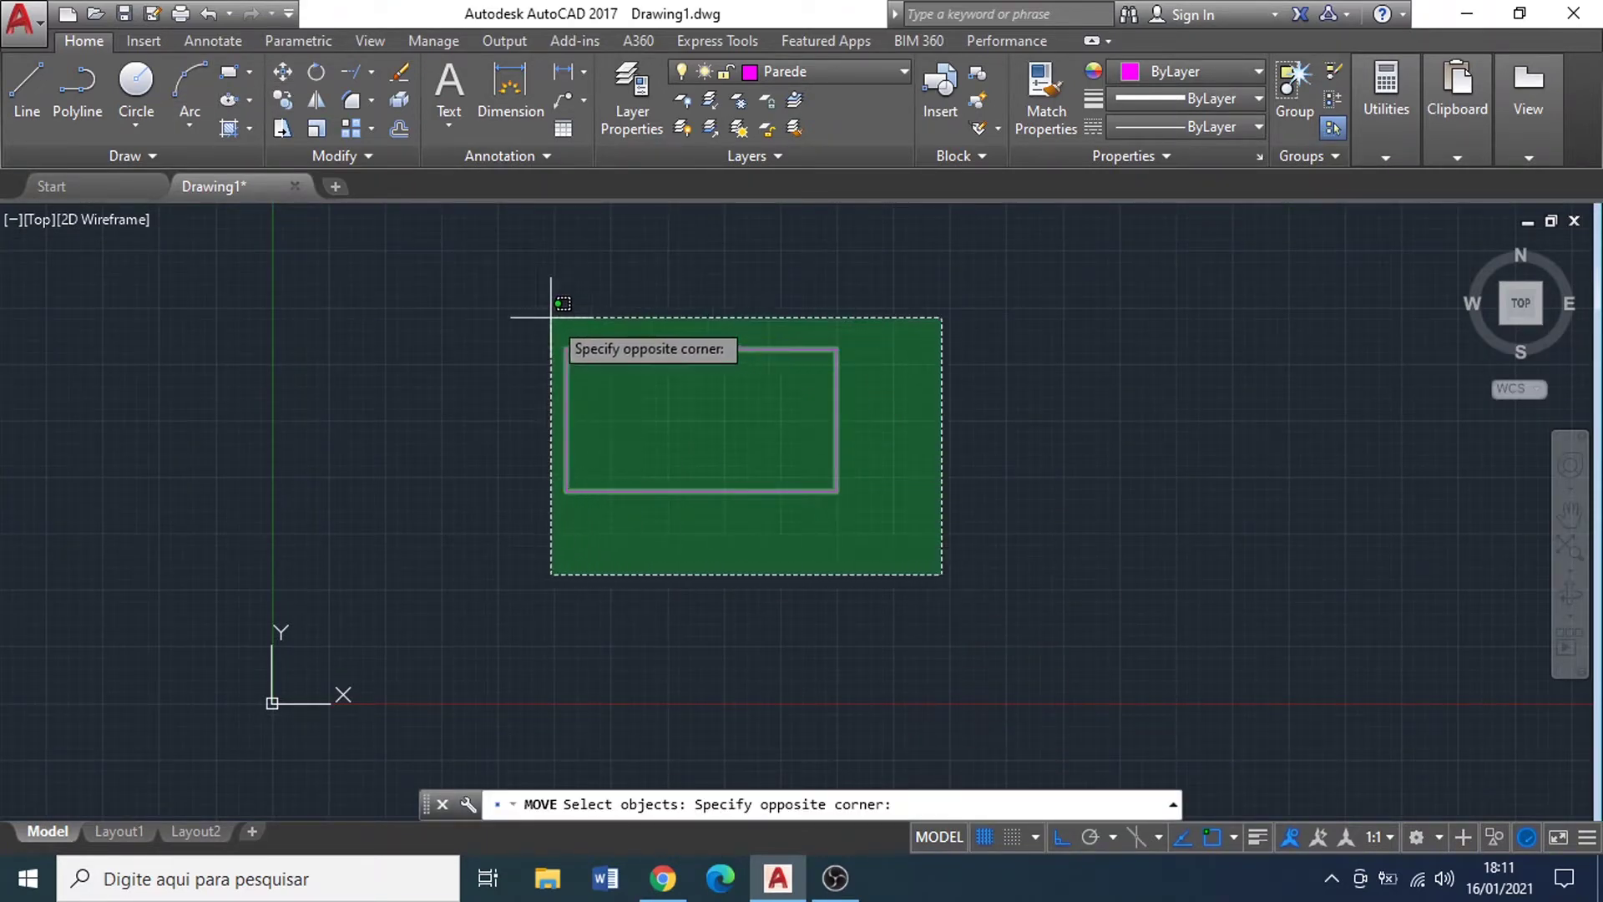
{"action": "left_click", "coordinate": [506, 275]}
{"action": "key", "text": "Return"}
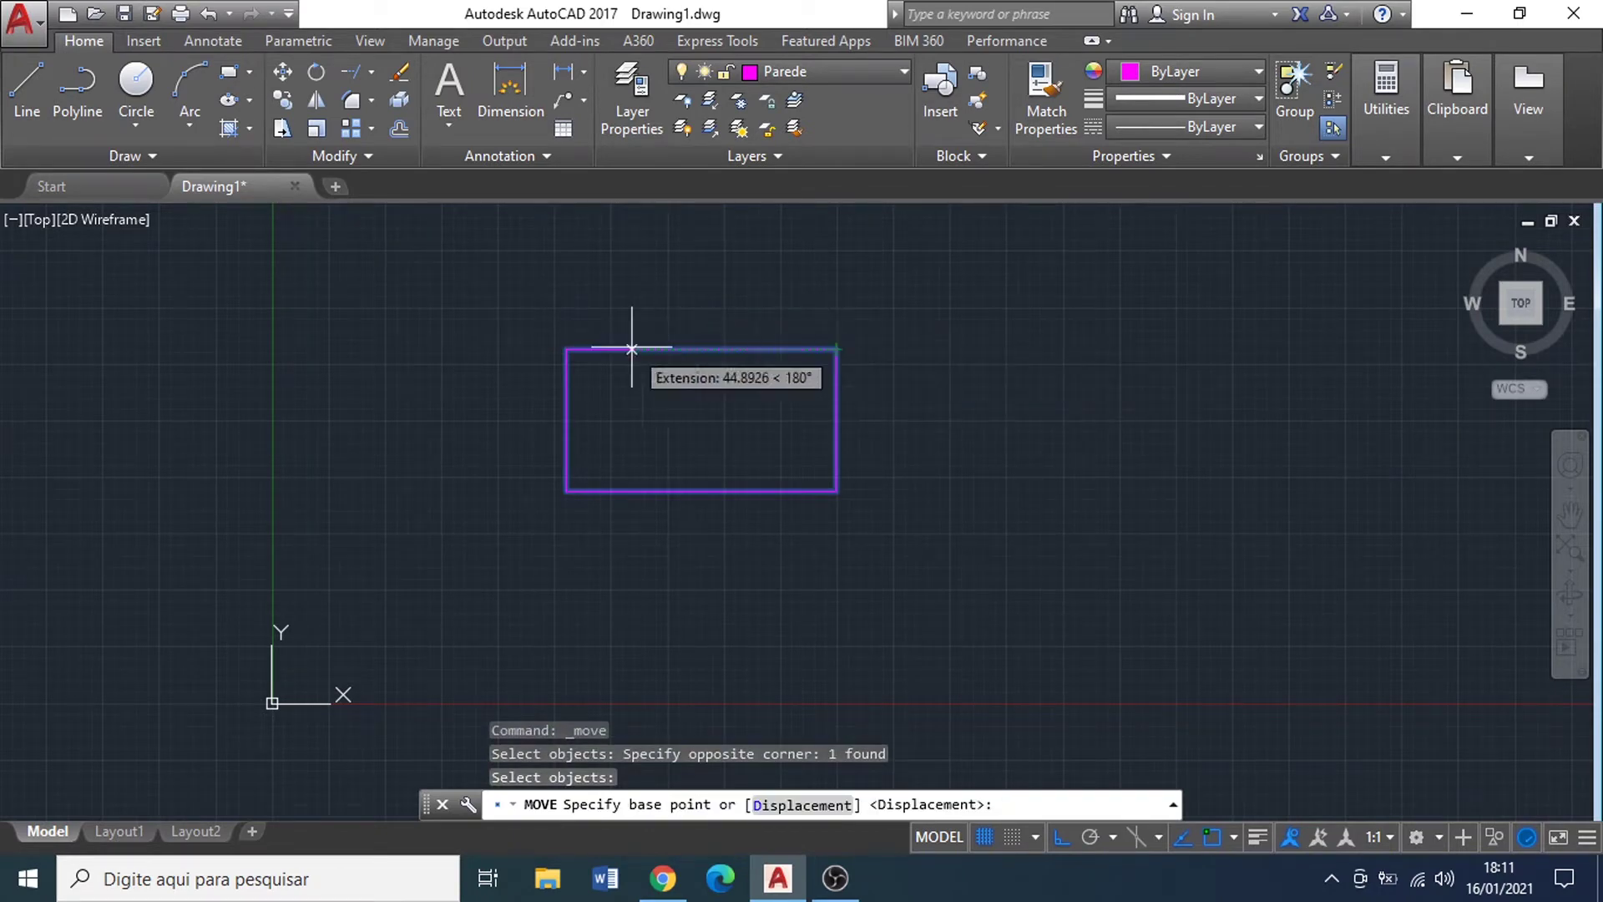
{"action": "left_click", "coordinate": [566, 349]}
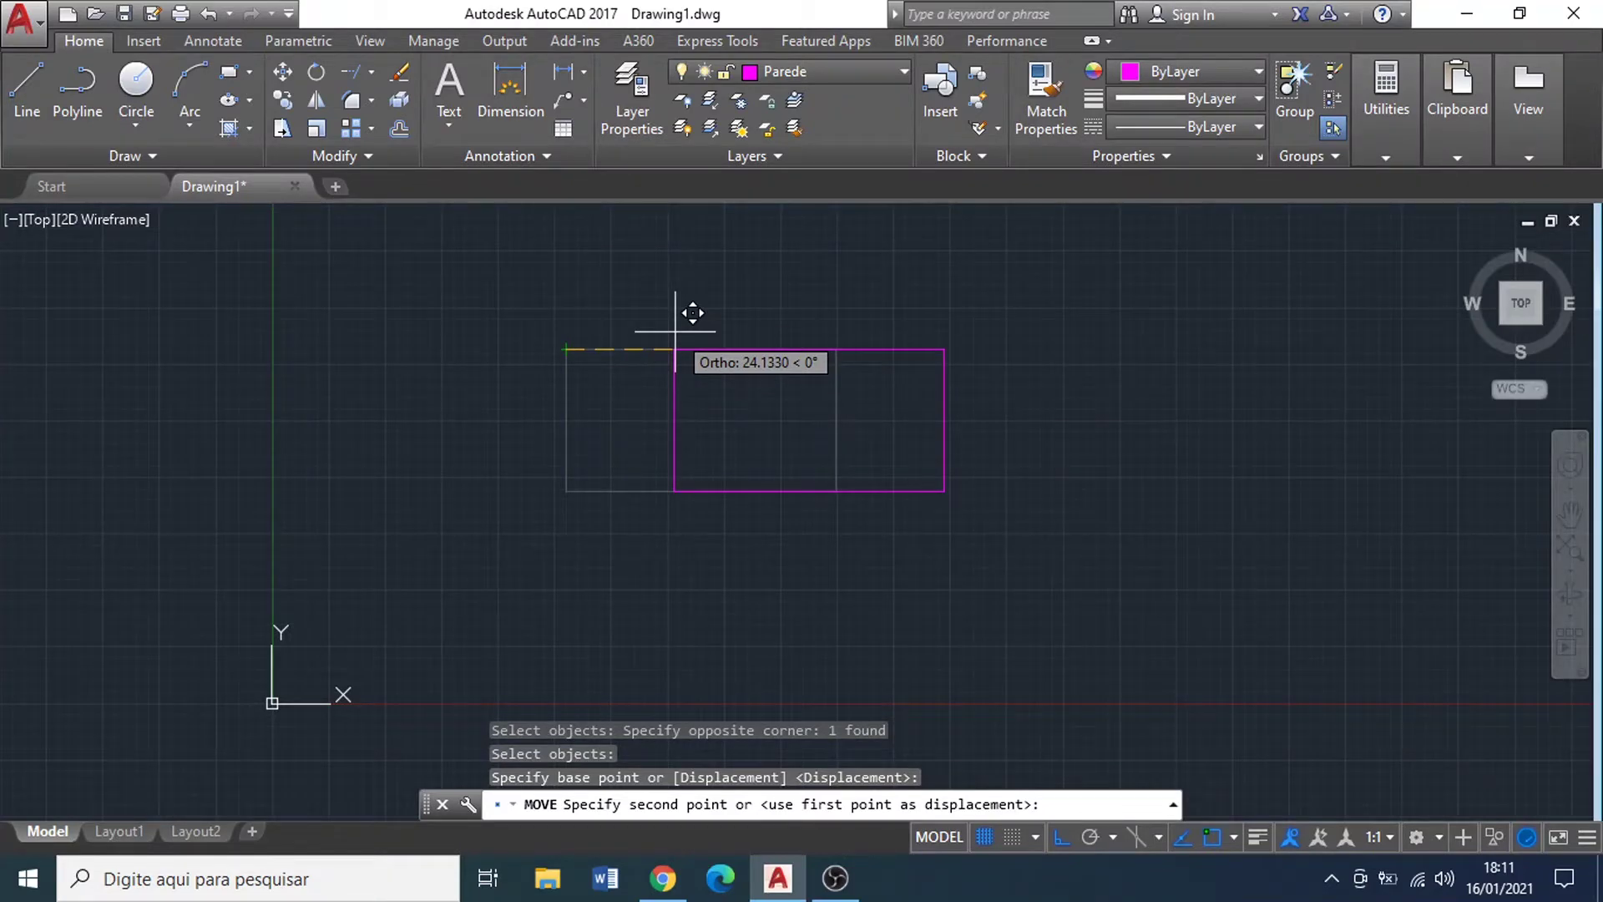
{"action": "type", "text": "10"}
{"action": "key", "text": "Return"}
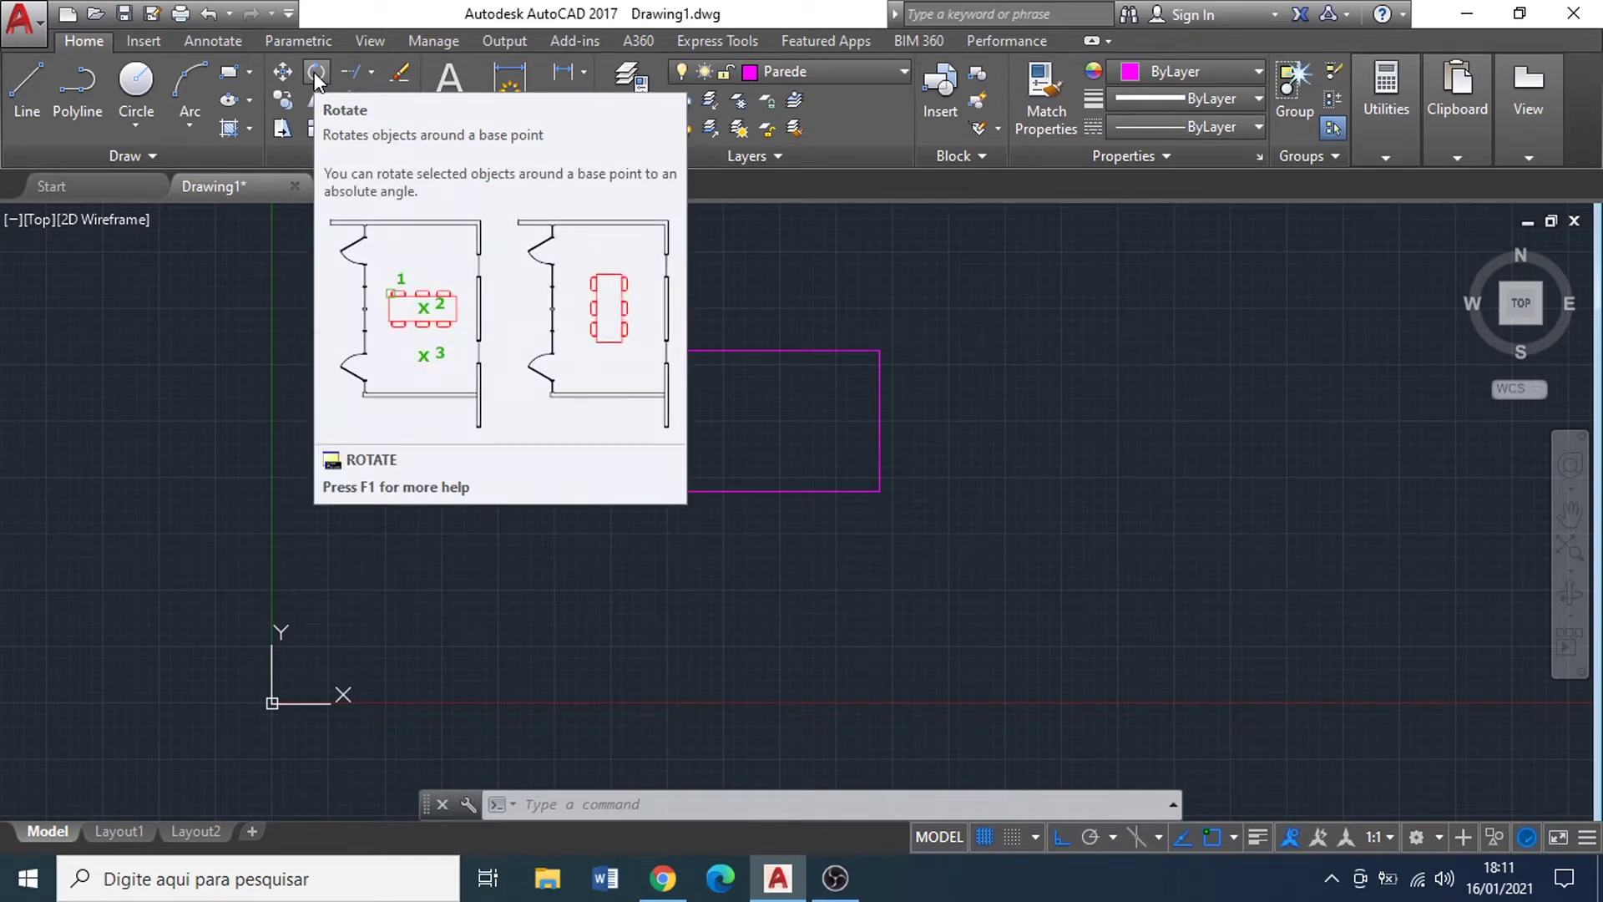
Step: Rotate the rectangle by 45 degrees about its upper-right corner
{"action": "left_click", "coordinate": [314, 73]}
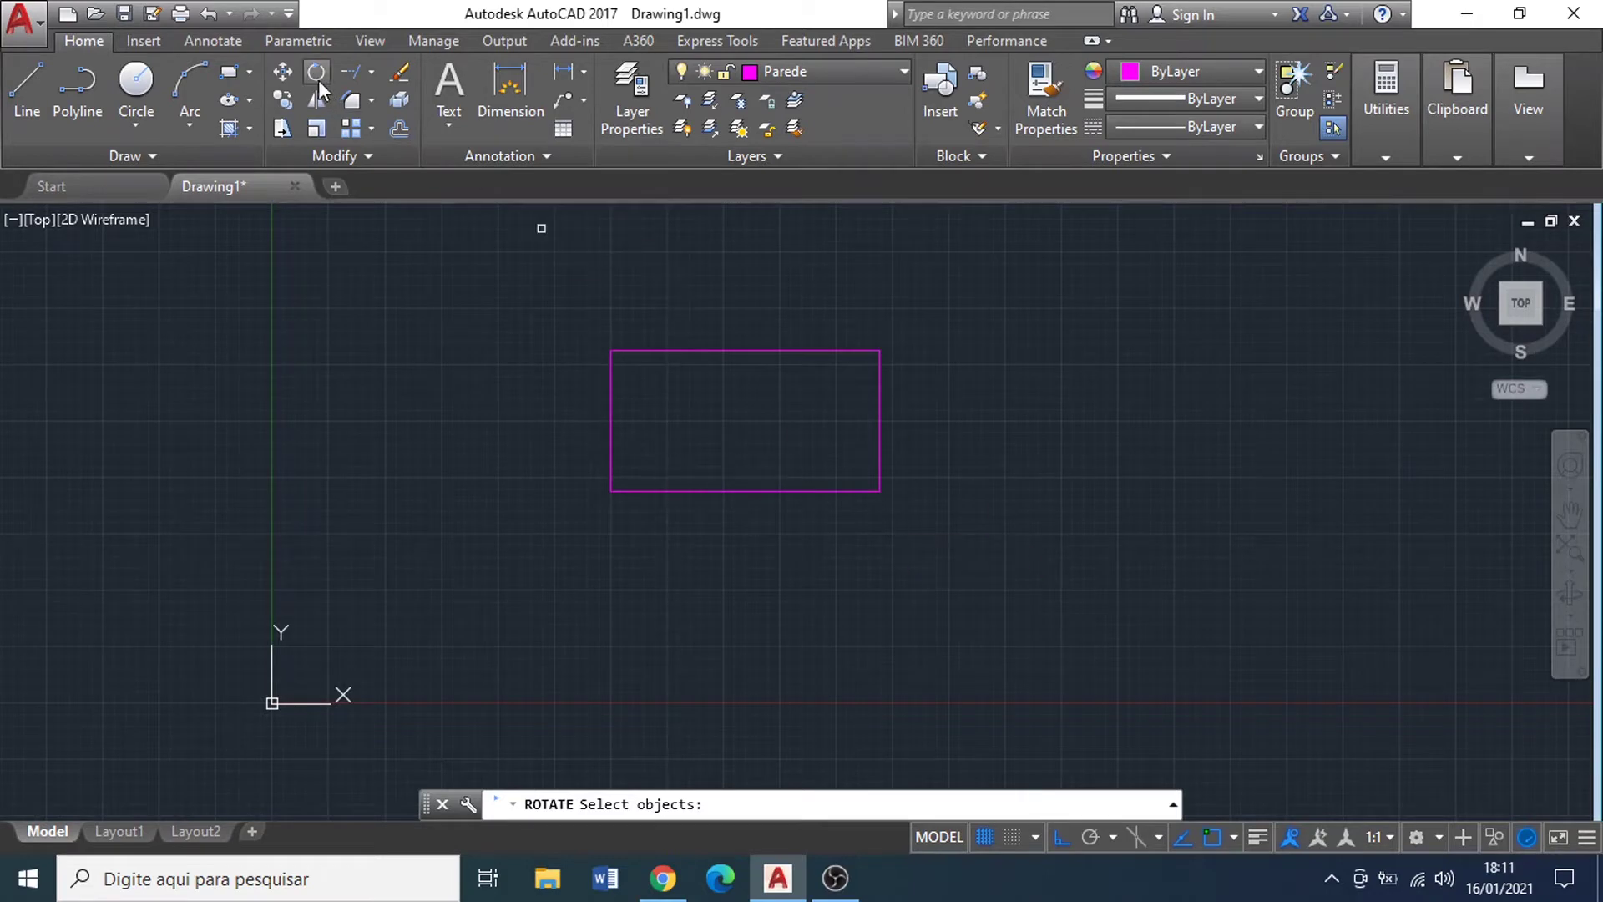
{"action": "left_click", "coordinate": [921, 553]}
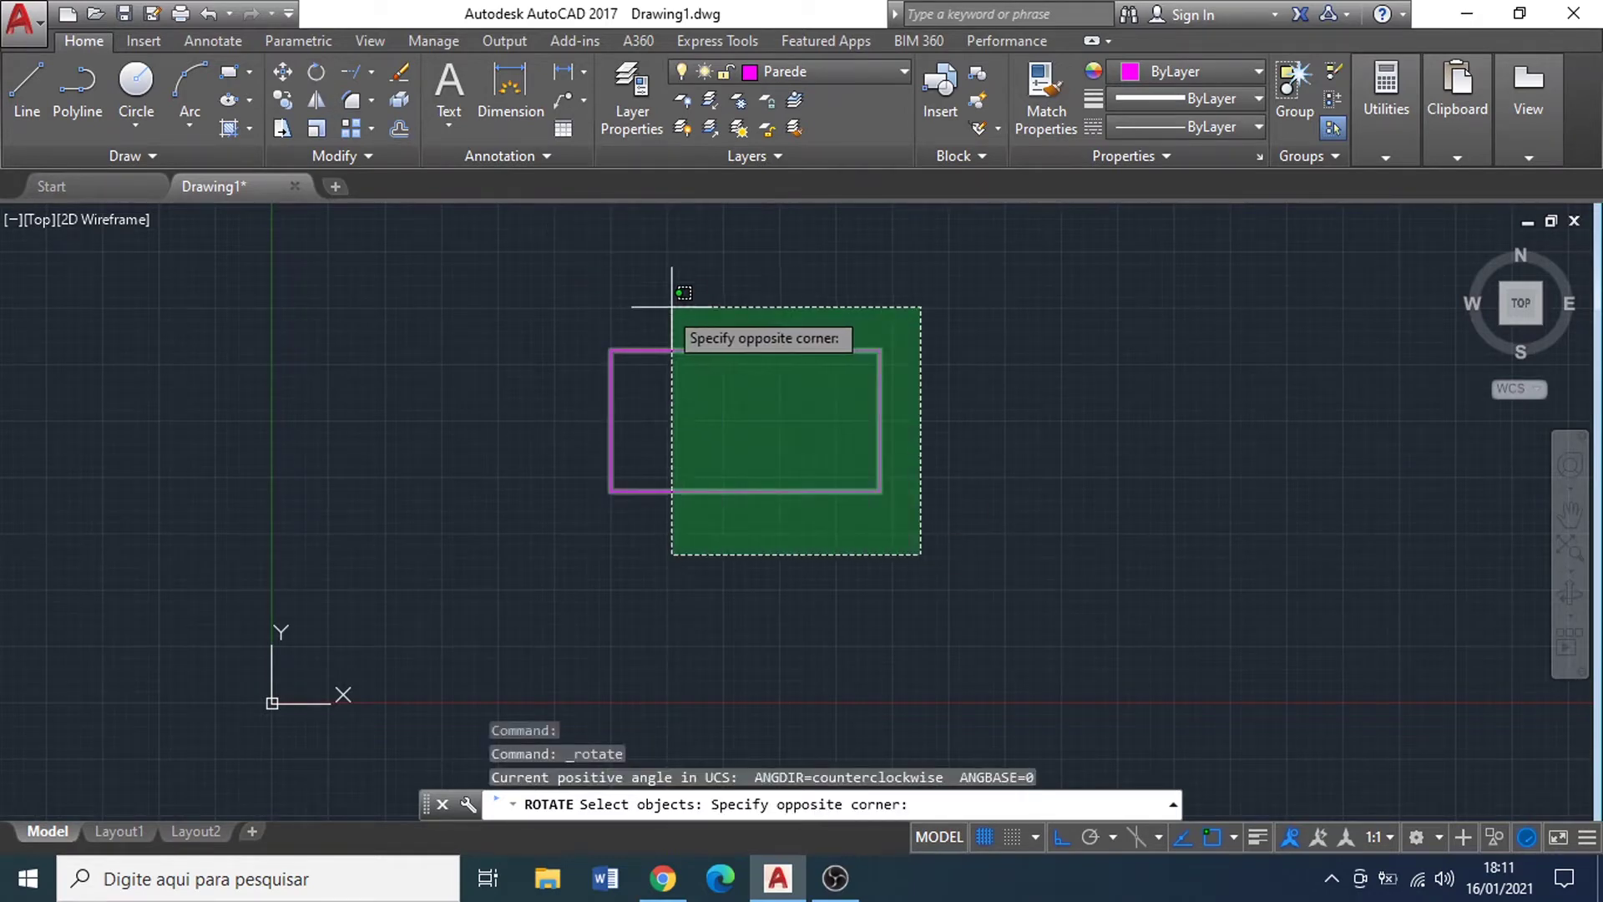
{"action": "left_click", "coordinate": [547, 277]}
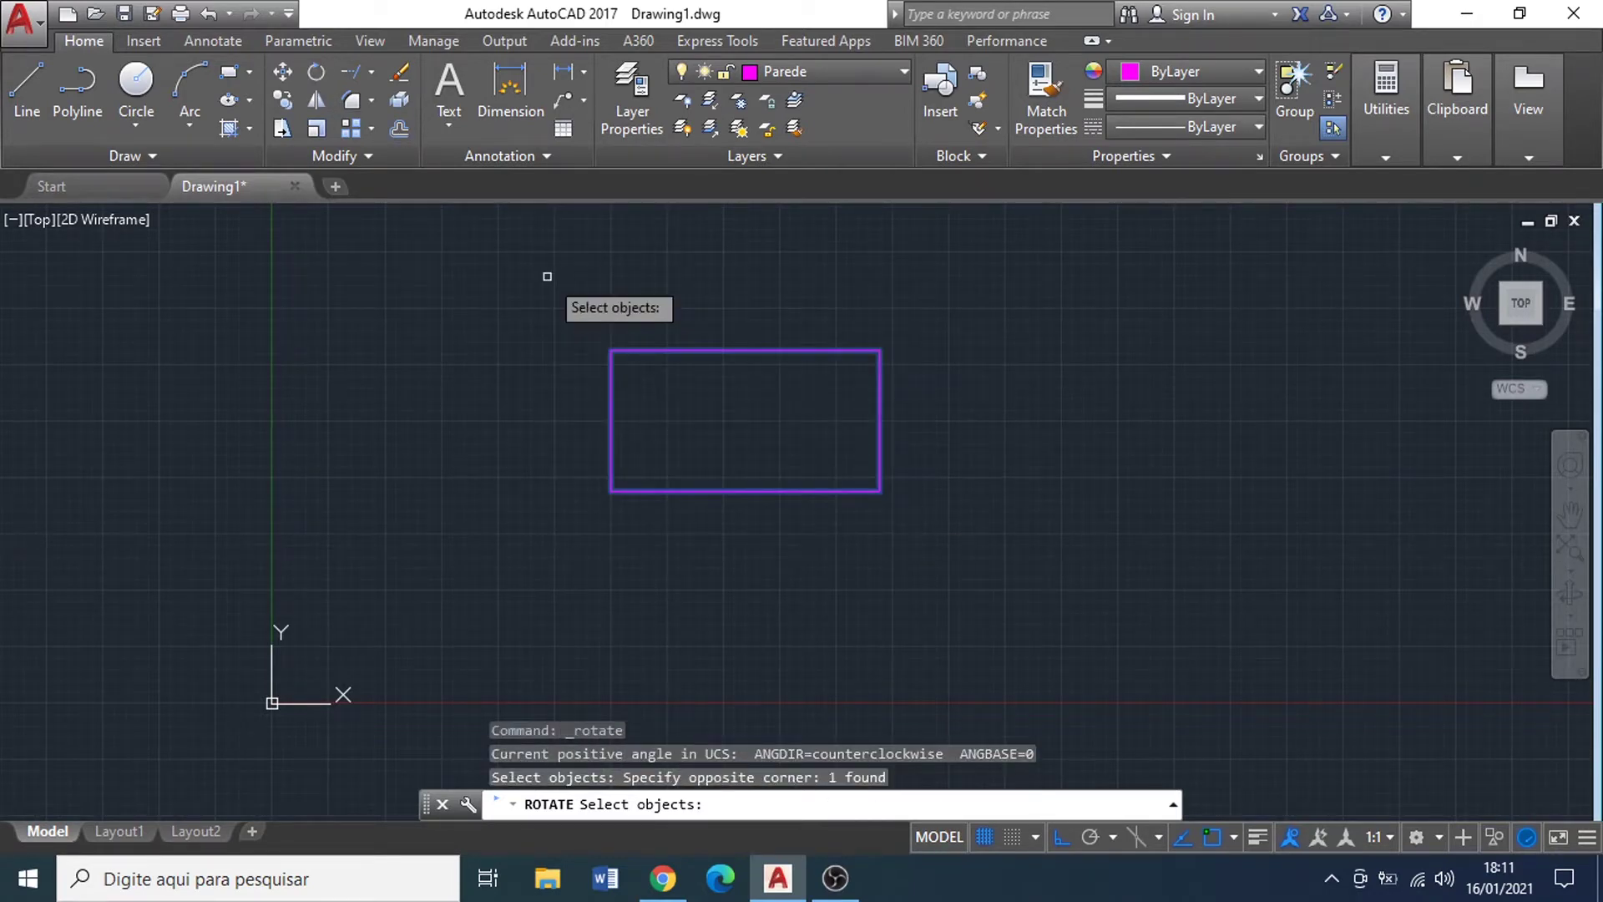
{"action": "key", "text": "Return"}
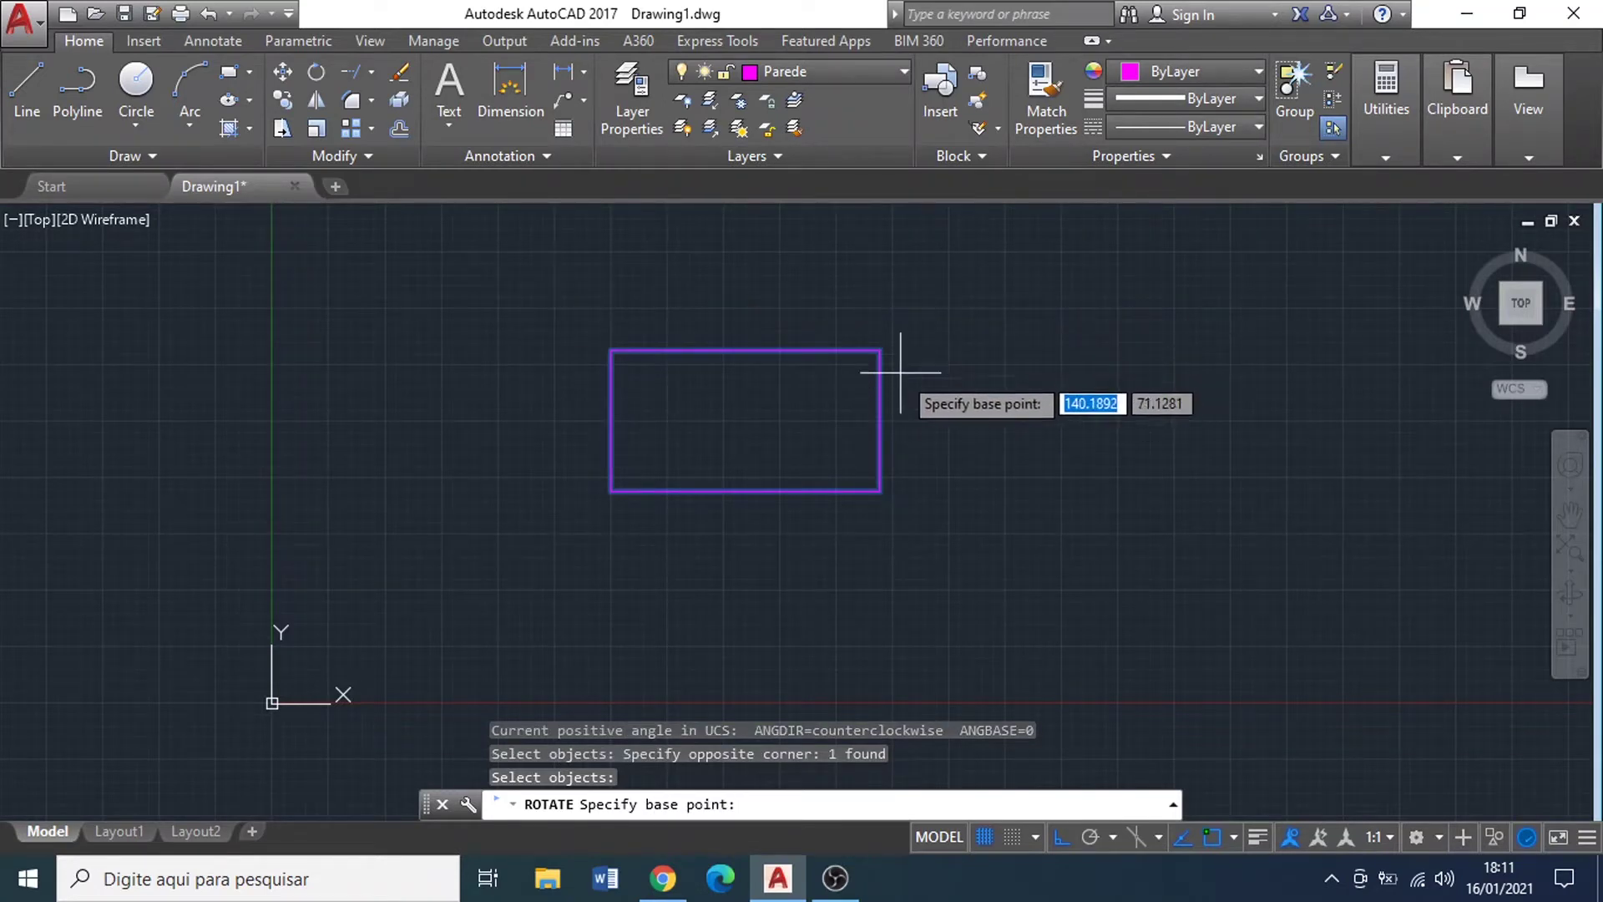
{"action": "left_click", "coordinate": [879, 350]}
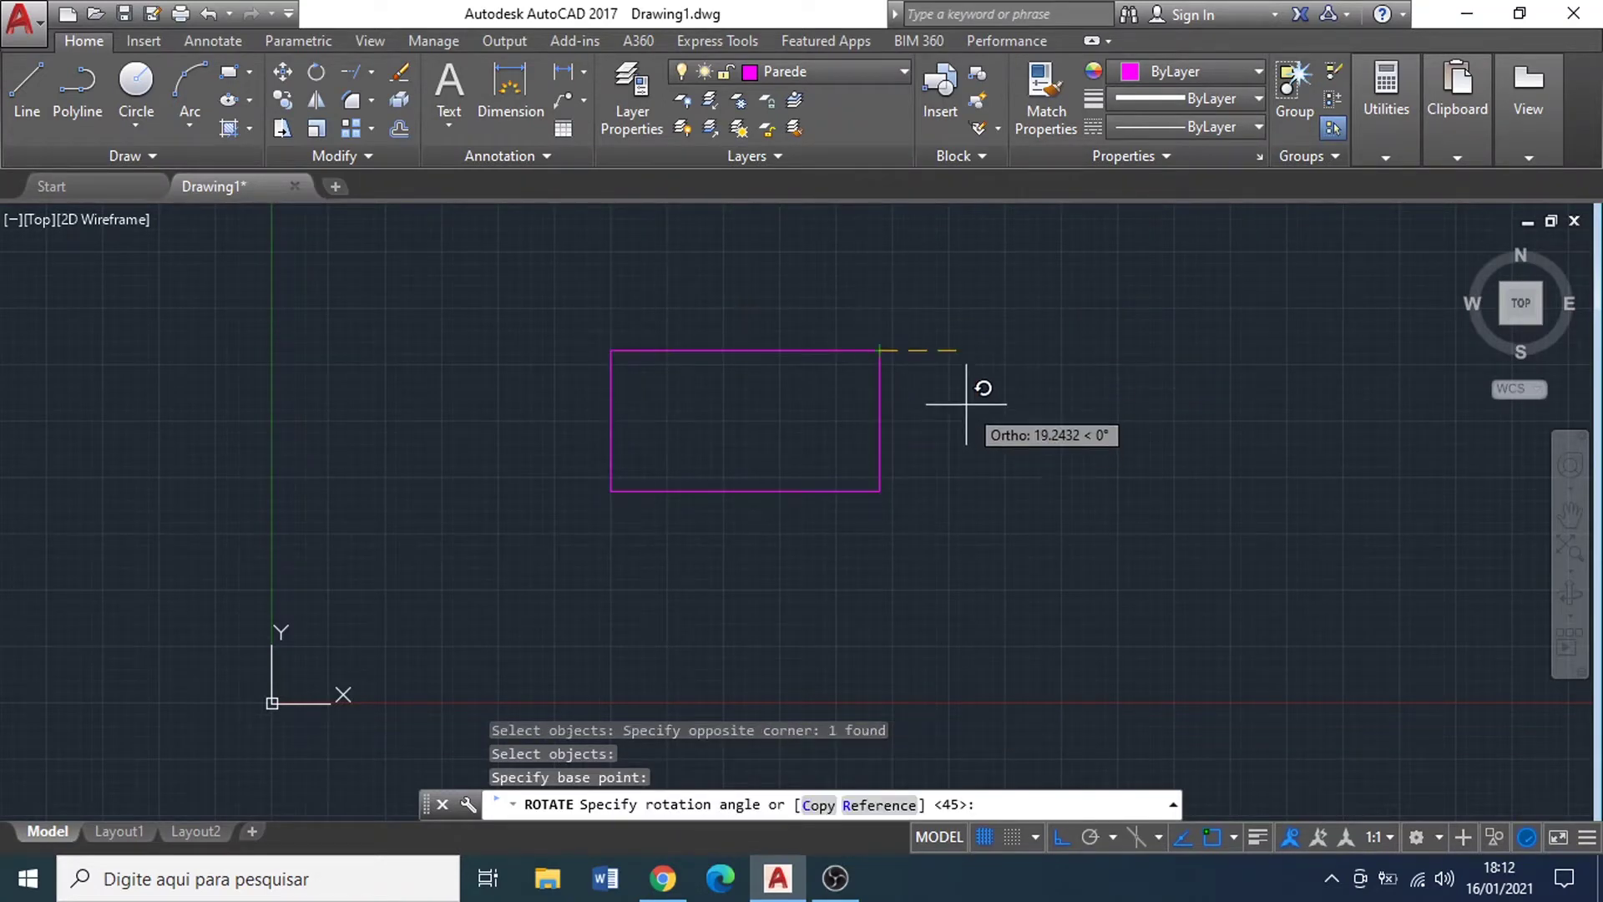
{"action": "middle_click_drag", "start_coordinate": [919, 368], "coordinate": [759, 480]}
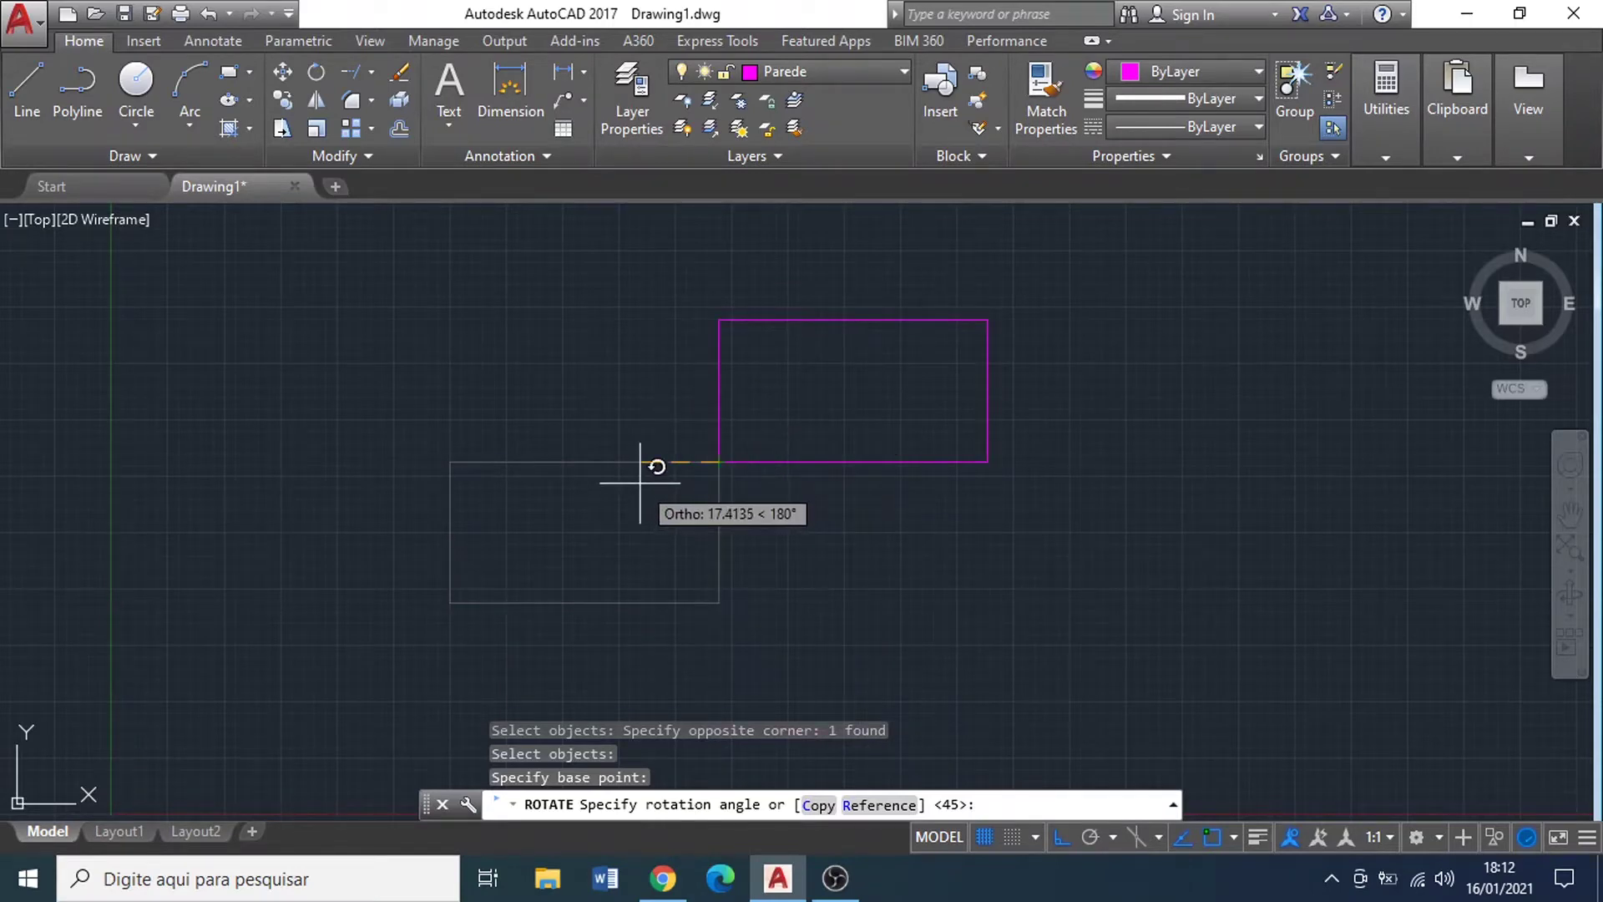
{"action": "type", "text": "45"}
{"action": "key", "text": "Return"}
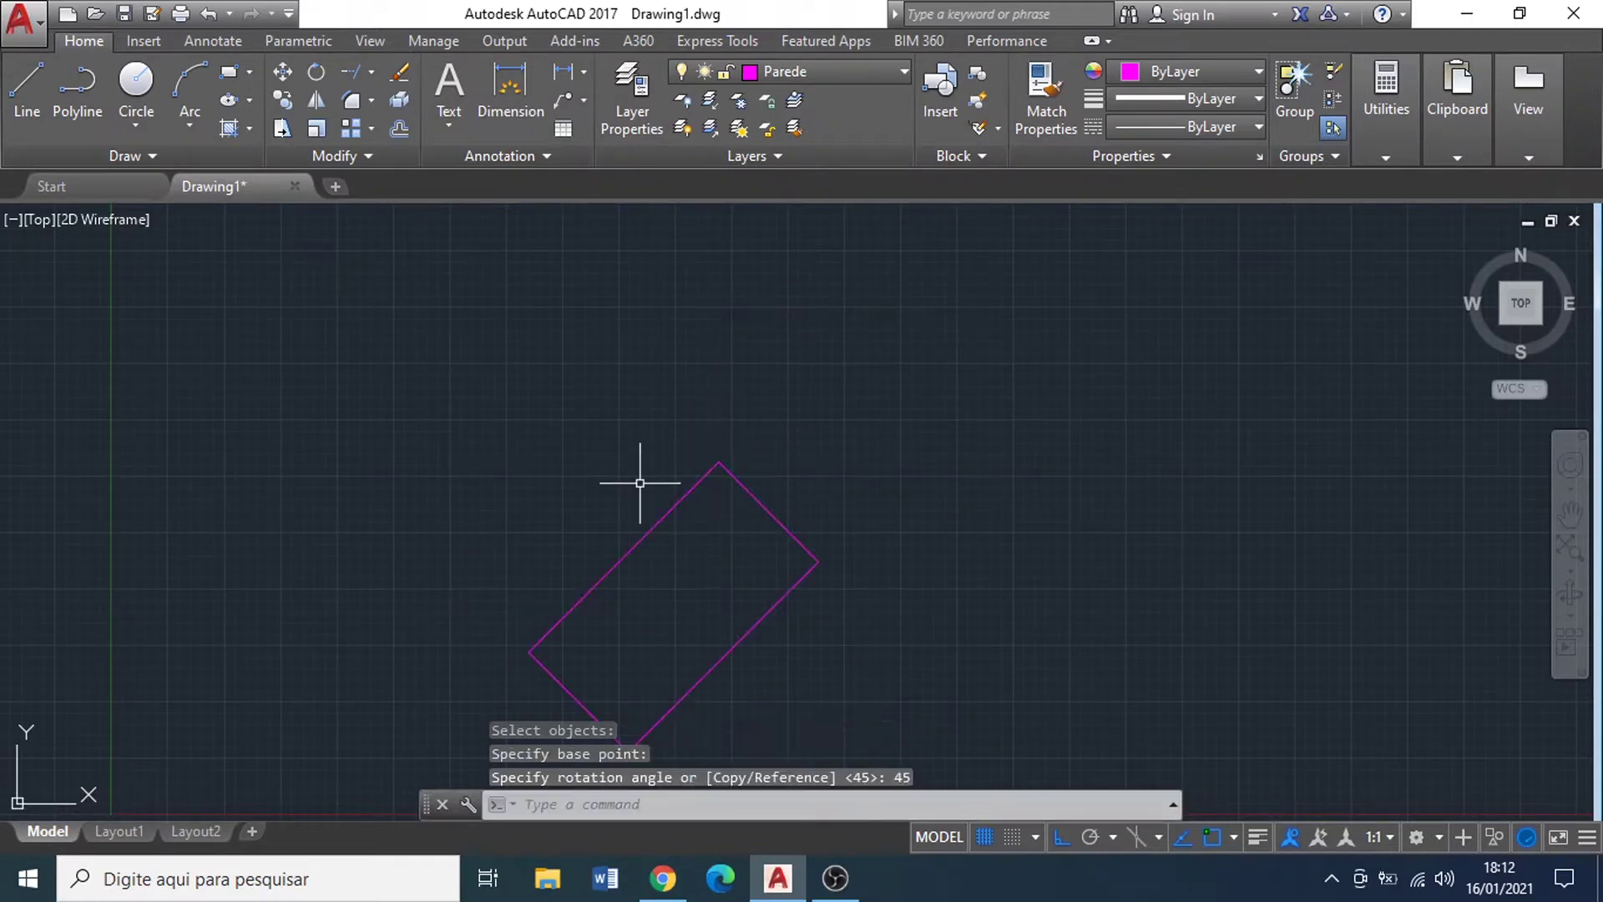
{"action": "middle_click_drag", "start_coordinate": [702, 566], "coordinate": [692, 353]}
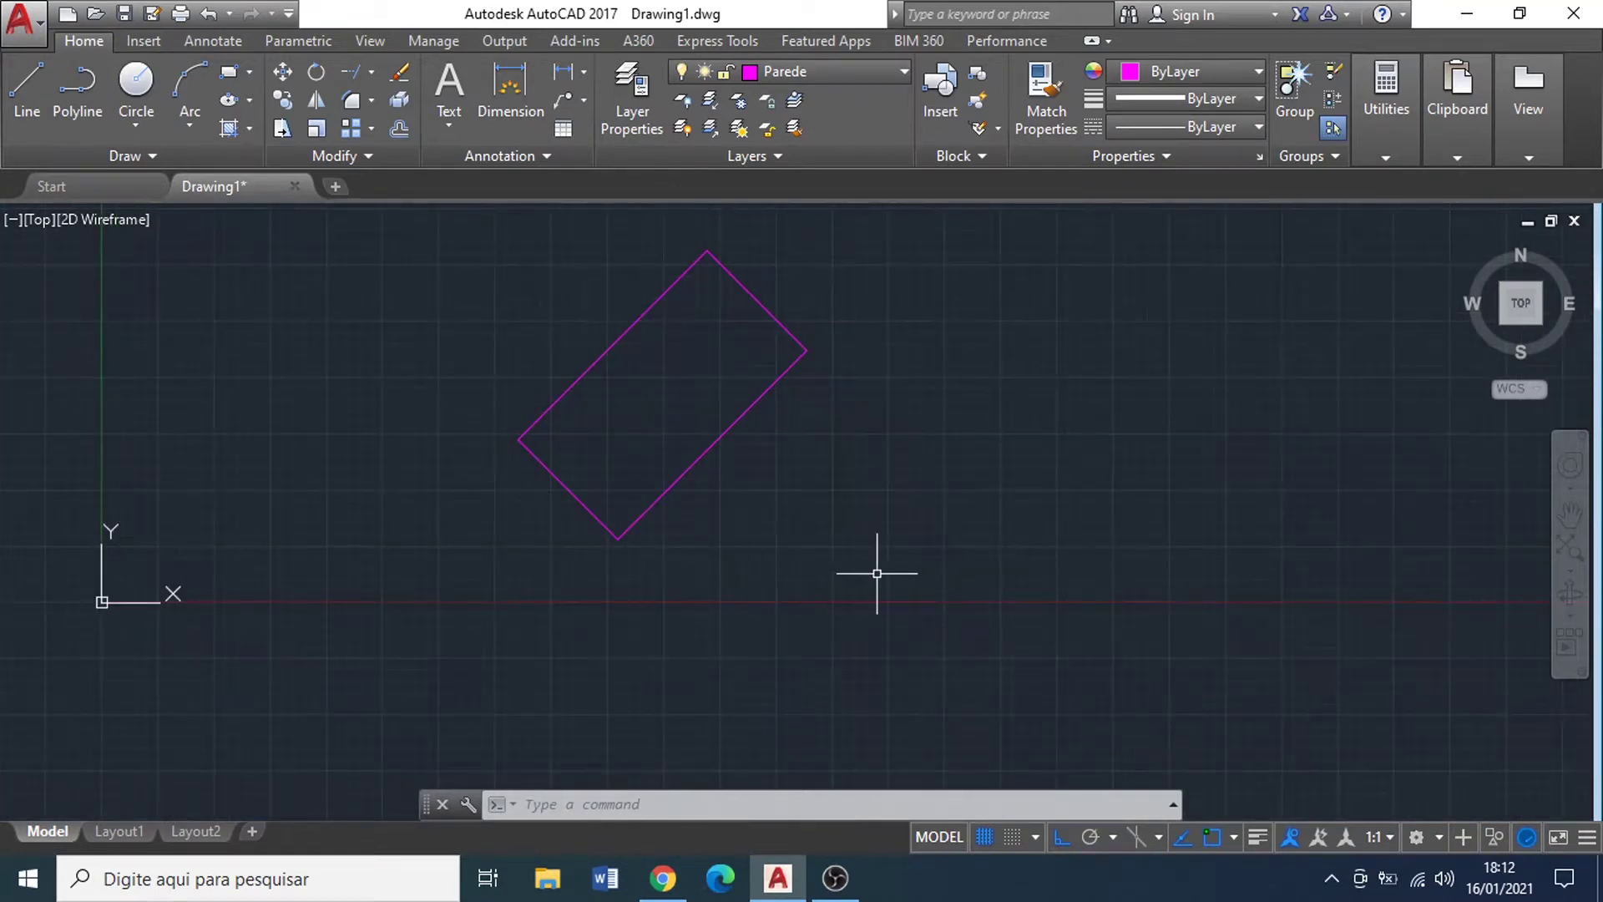
{"action": "middle_click_drag", "start_coordinate": [393, 225], "coordinate": [433, 278]}
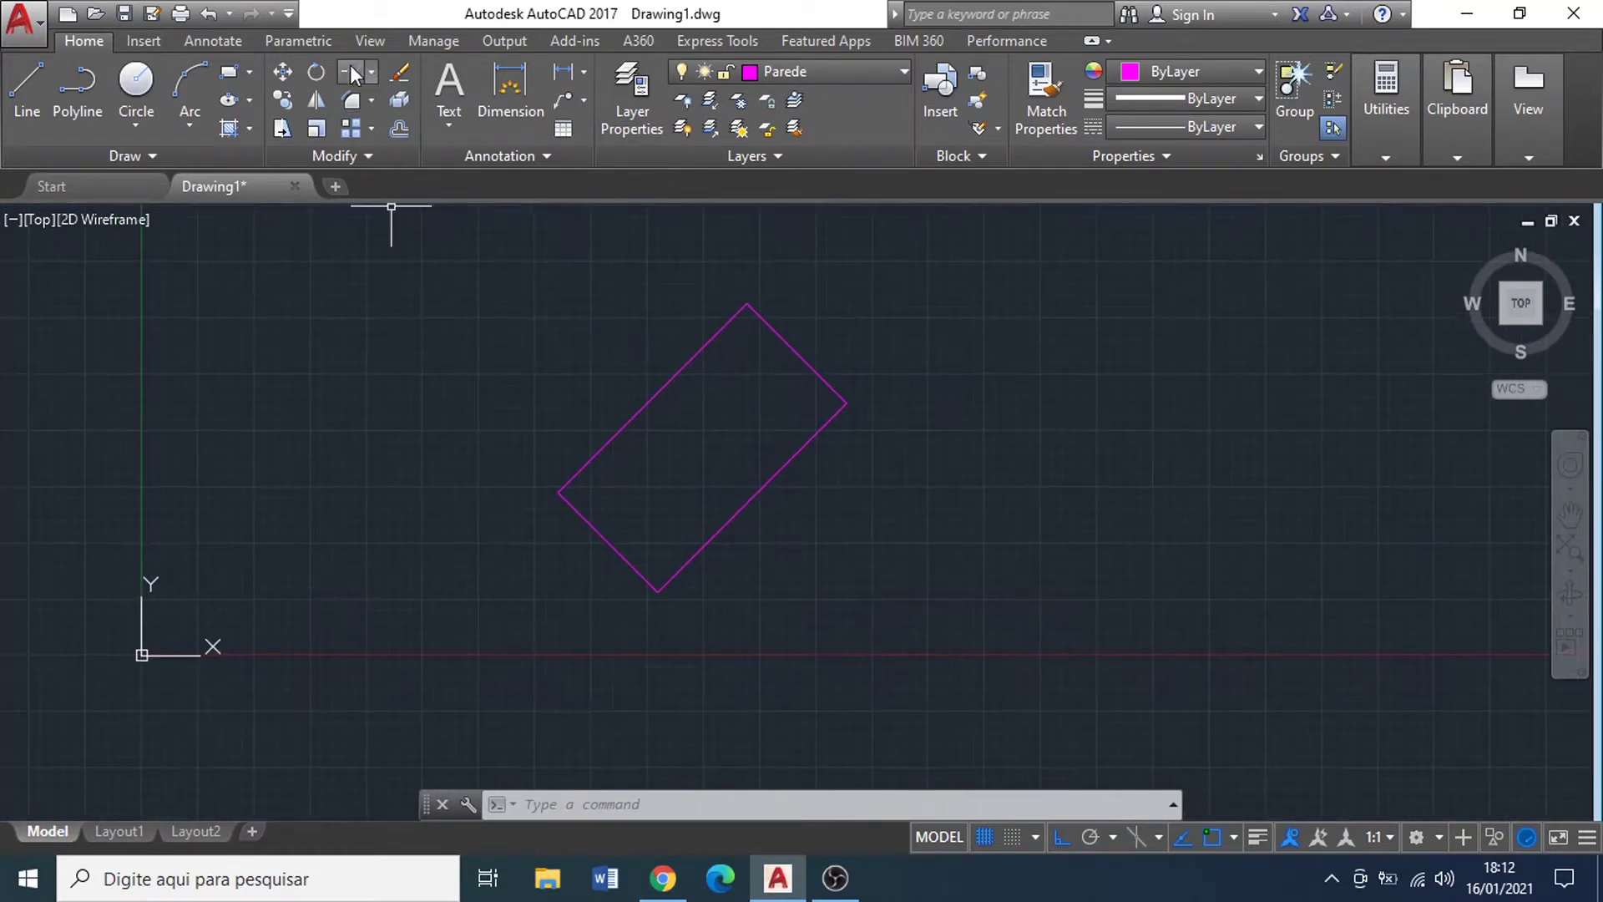
{"action": "left_click", "coordinate": [370, 76]}
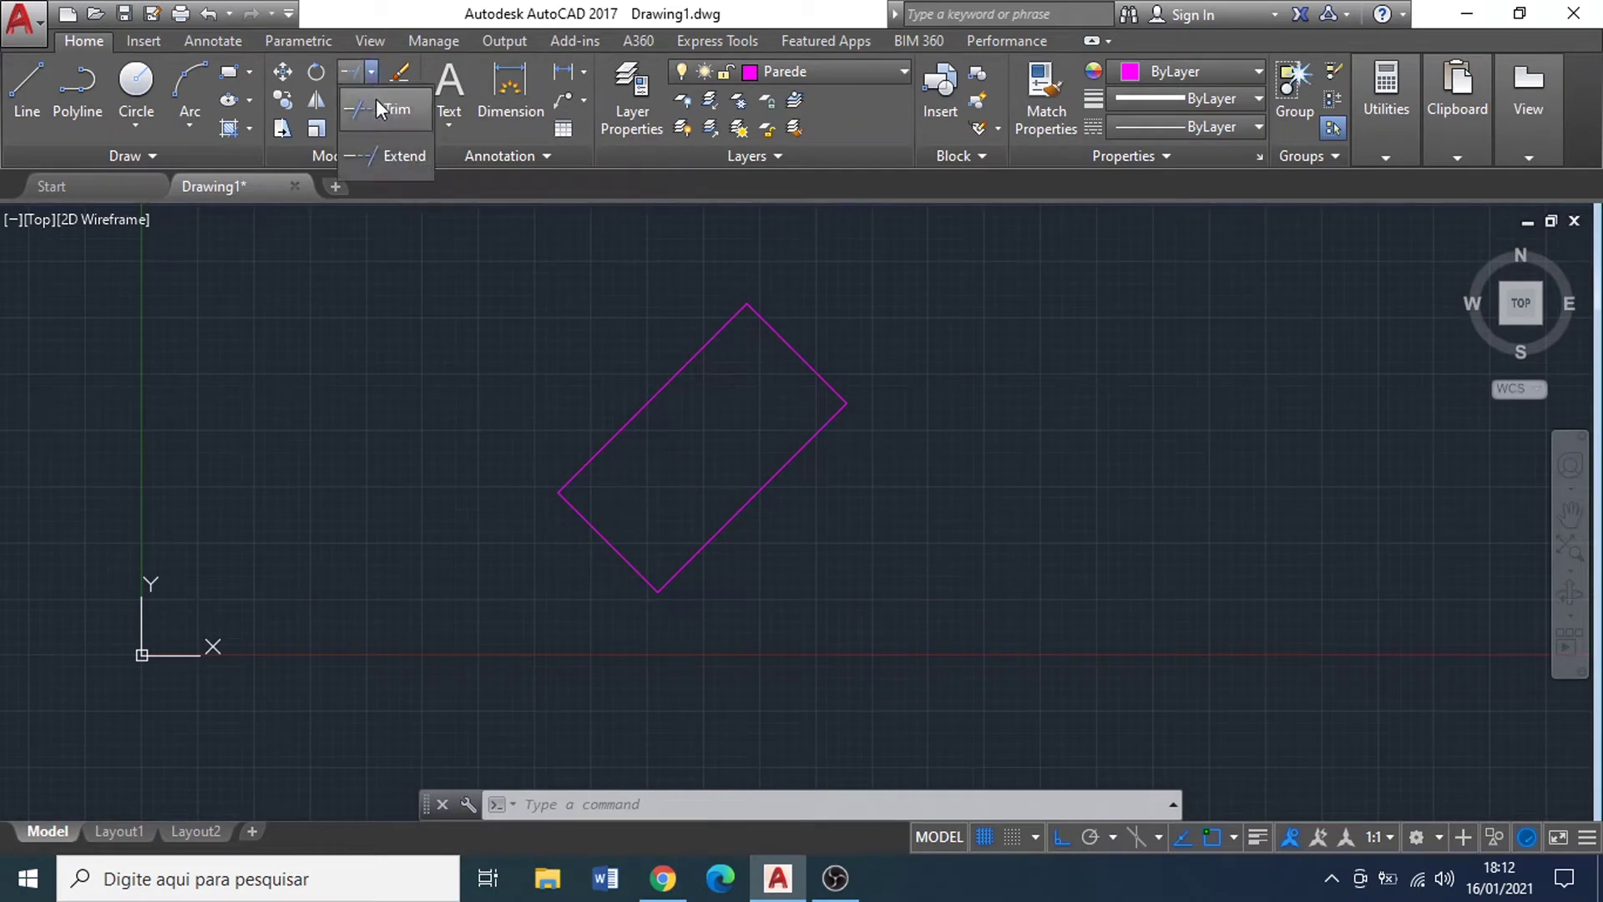
{"action": "left_click", "coordinate": [376, 99]}
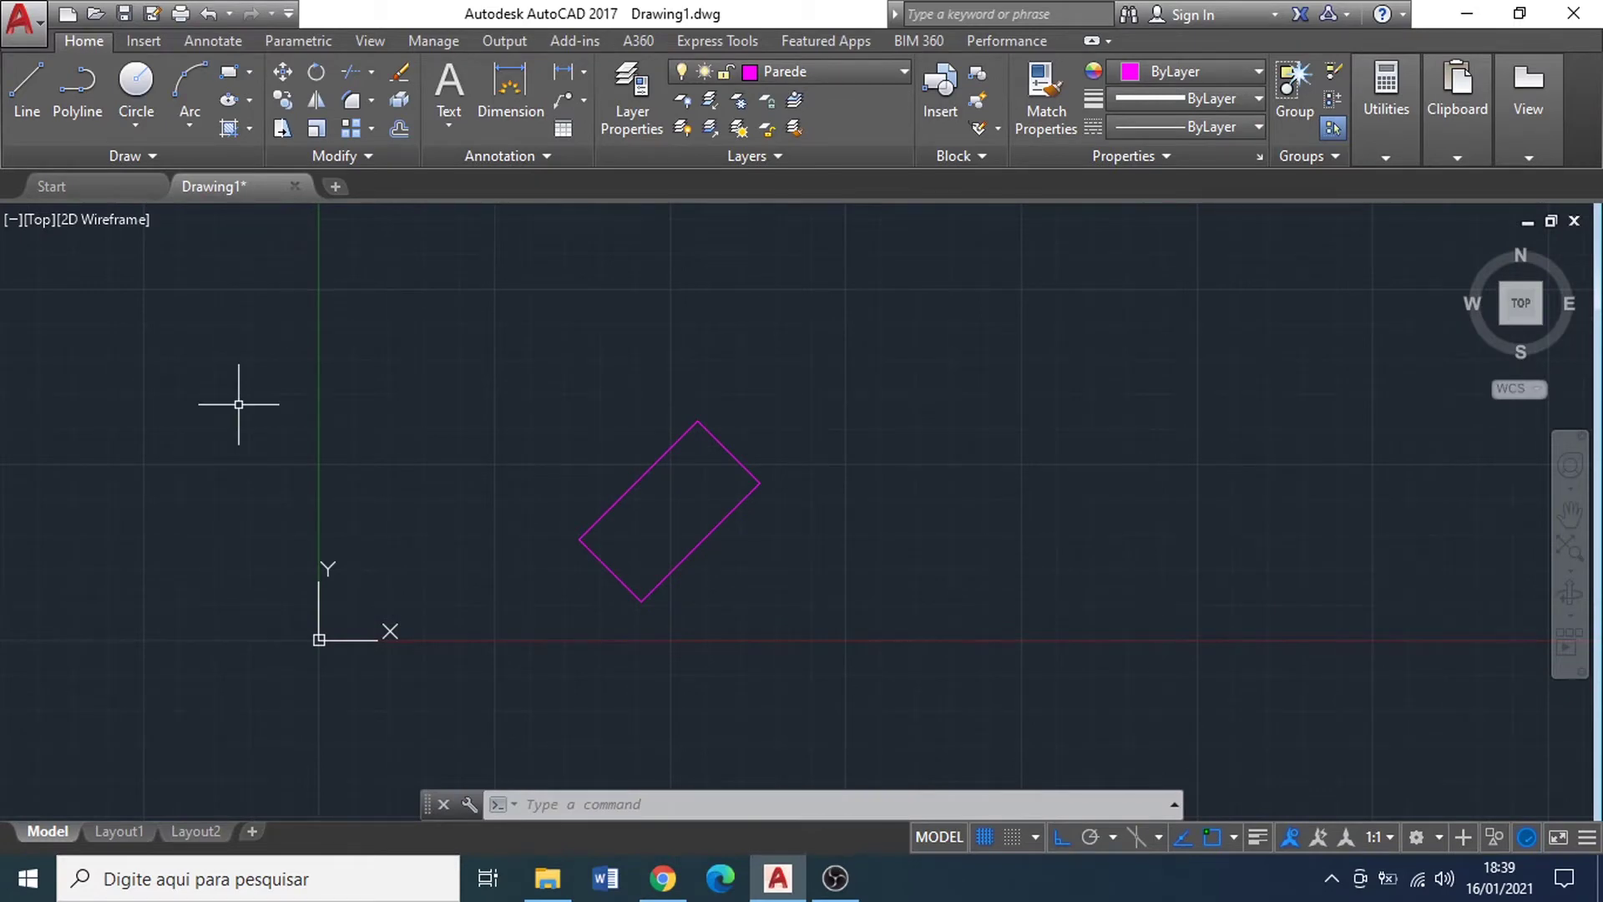
Step: Draw three separate parallel horizontal lines above and to the right of the rotated rectangle, with the middle one noticeably shorter
{"action": "type", "text": "l"}
{"action": "key", "text": "Return"}
{"action": "left_click", "coordinate": [741, 356]}
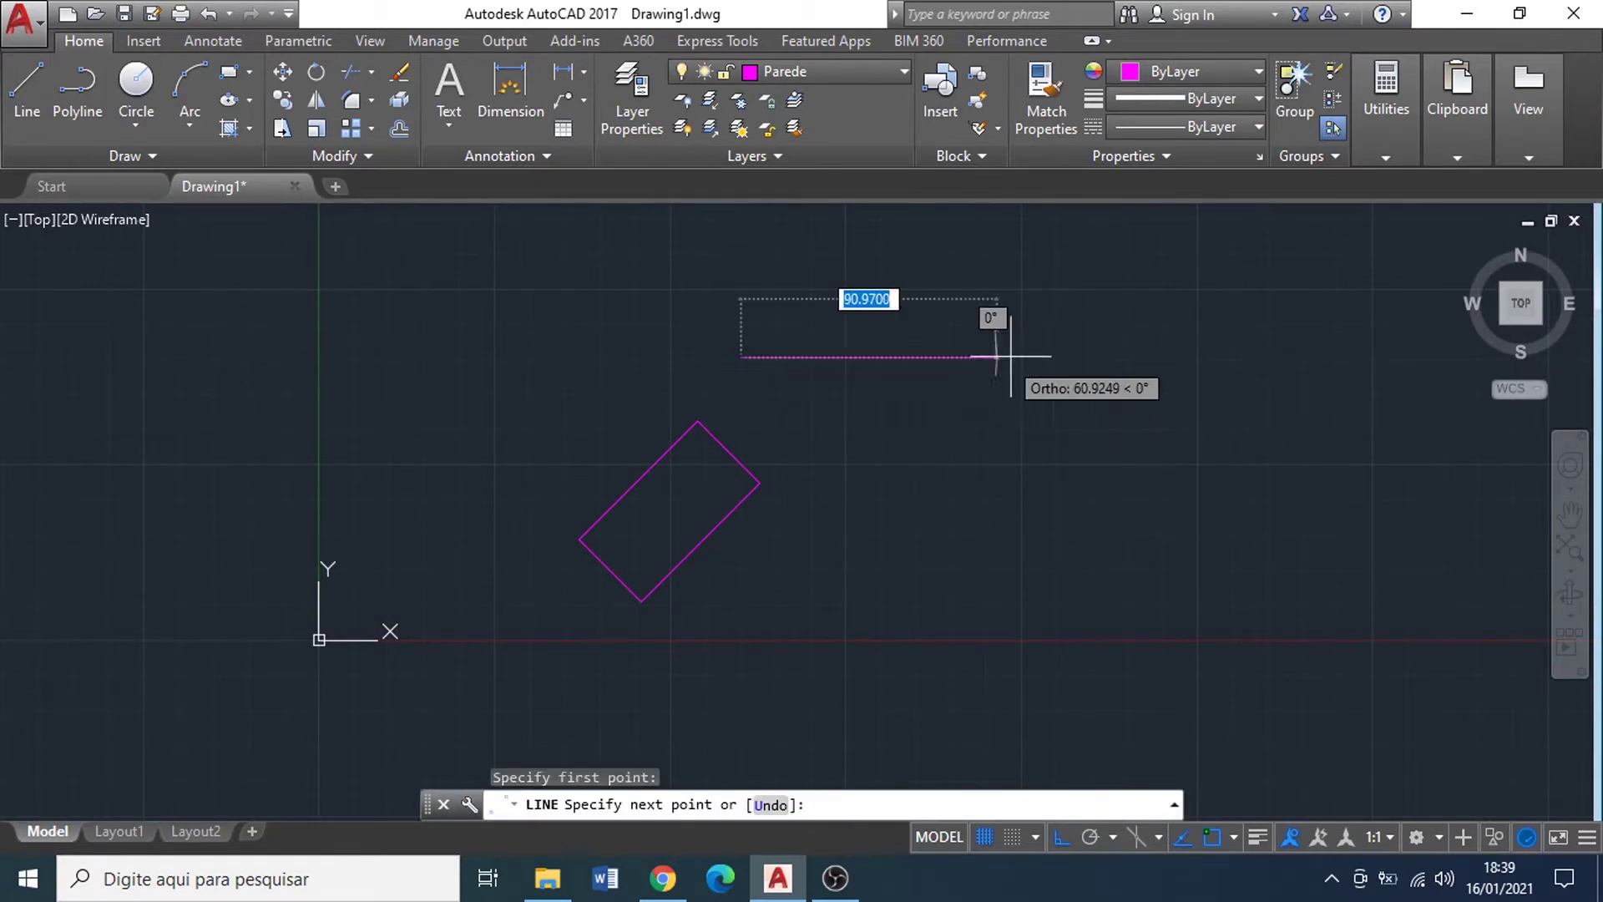
{"action": "left_click", "coordinate": [1012, 357]}
{"action": "key", "text": "Return"}
{"action": "key", "text": "Return"}
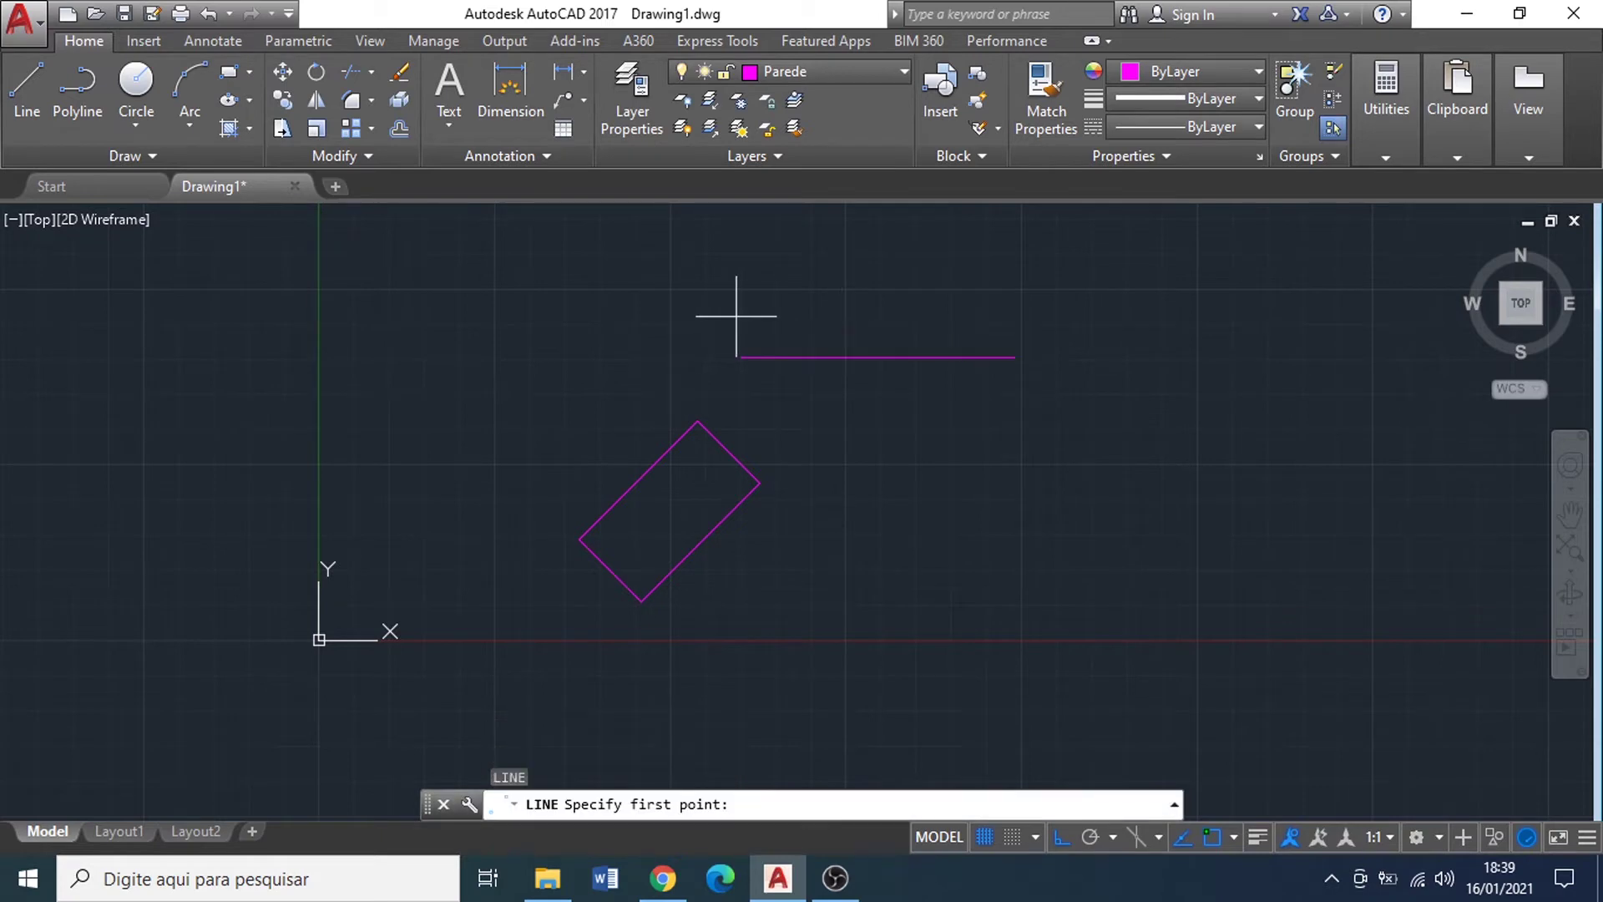
{"action": "left_click", "coordinate": [736, 317]}
{"action": "left_click", "coordinate": [1207, 317]}
{"action": "key", "text": "Return"}
{"action": "key", "text": "Return"}
{"action": "left_click", "coordinate": [745, 392]}
{"action": "left_click", "coordinate": [1188, 392]}
{"action": "key", "text": "Return"}
Step: Draw two vertical lines crossing the horizontal lines, and add a fourth horizontal line just below the uppermost one
{"action": "key", "text": "Return"}
{"action": "left_click", "coordinate": [1005, 248]}
{"action": "left_click", "coordinate": [1005, 524]}
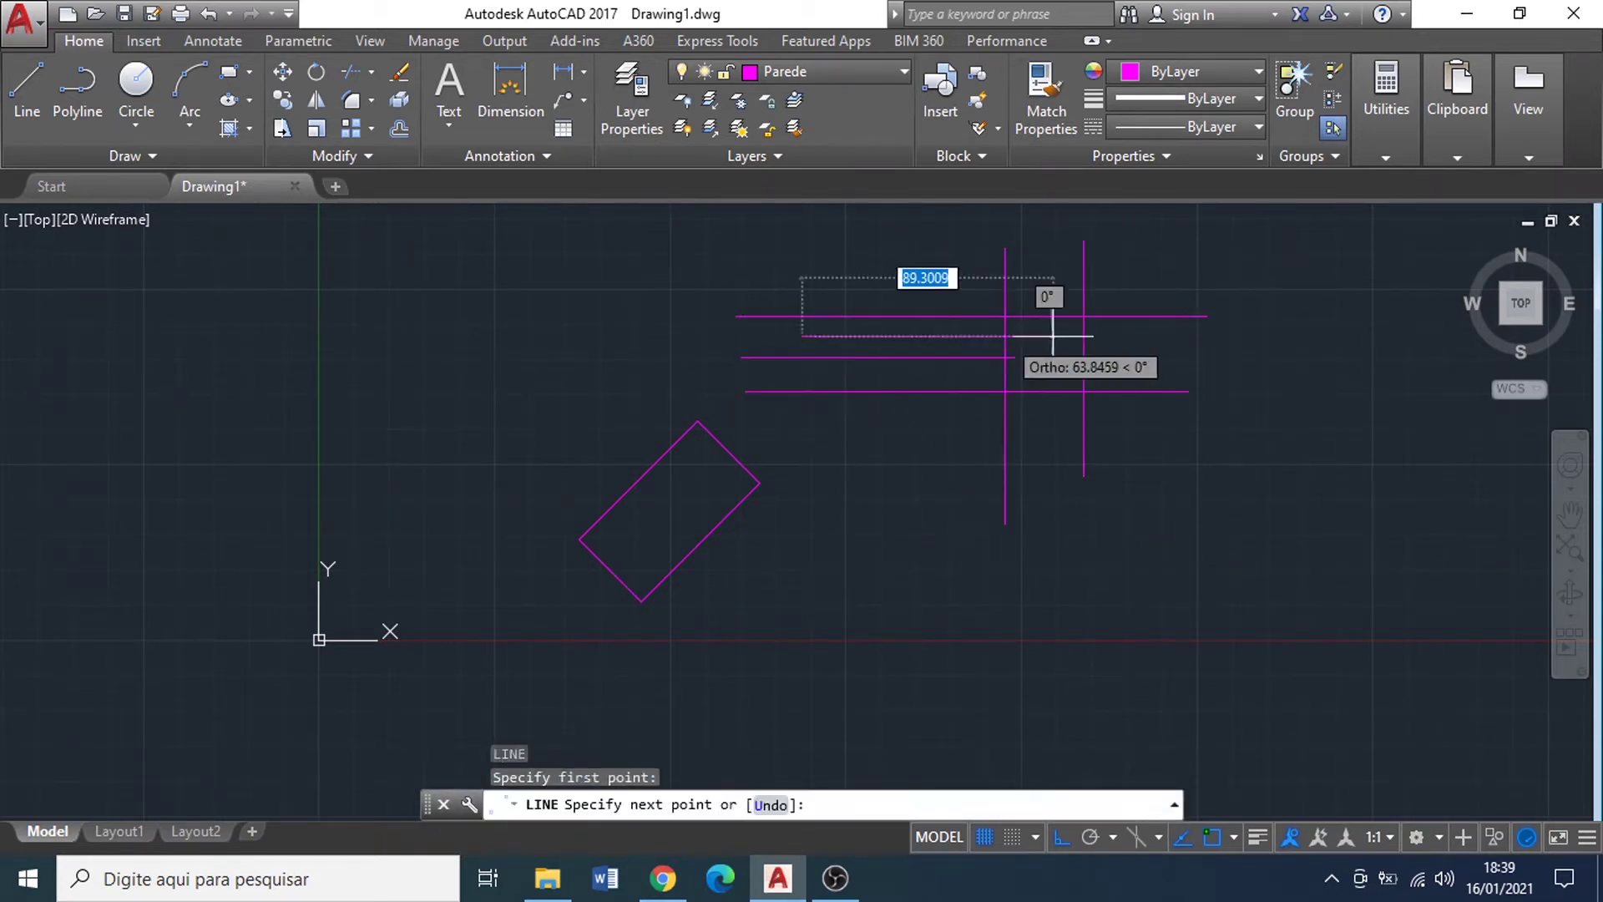
{"action": "left_click", "coordinate": [1277, 336]}
Step: Trim all horizontal line portions between the two vertical lines, including the short line's overhang, using all six lines as cutting edges
{"action": "left_click", "coordinate": [340, 70]}
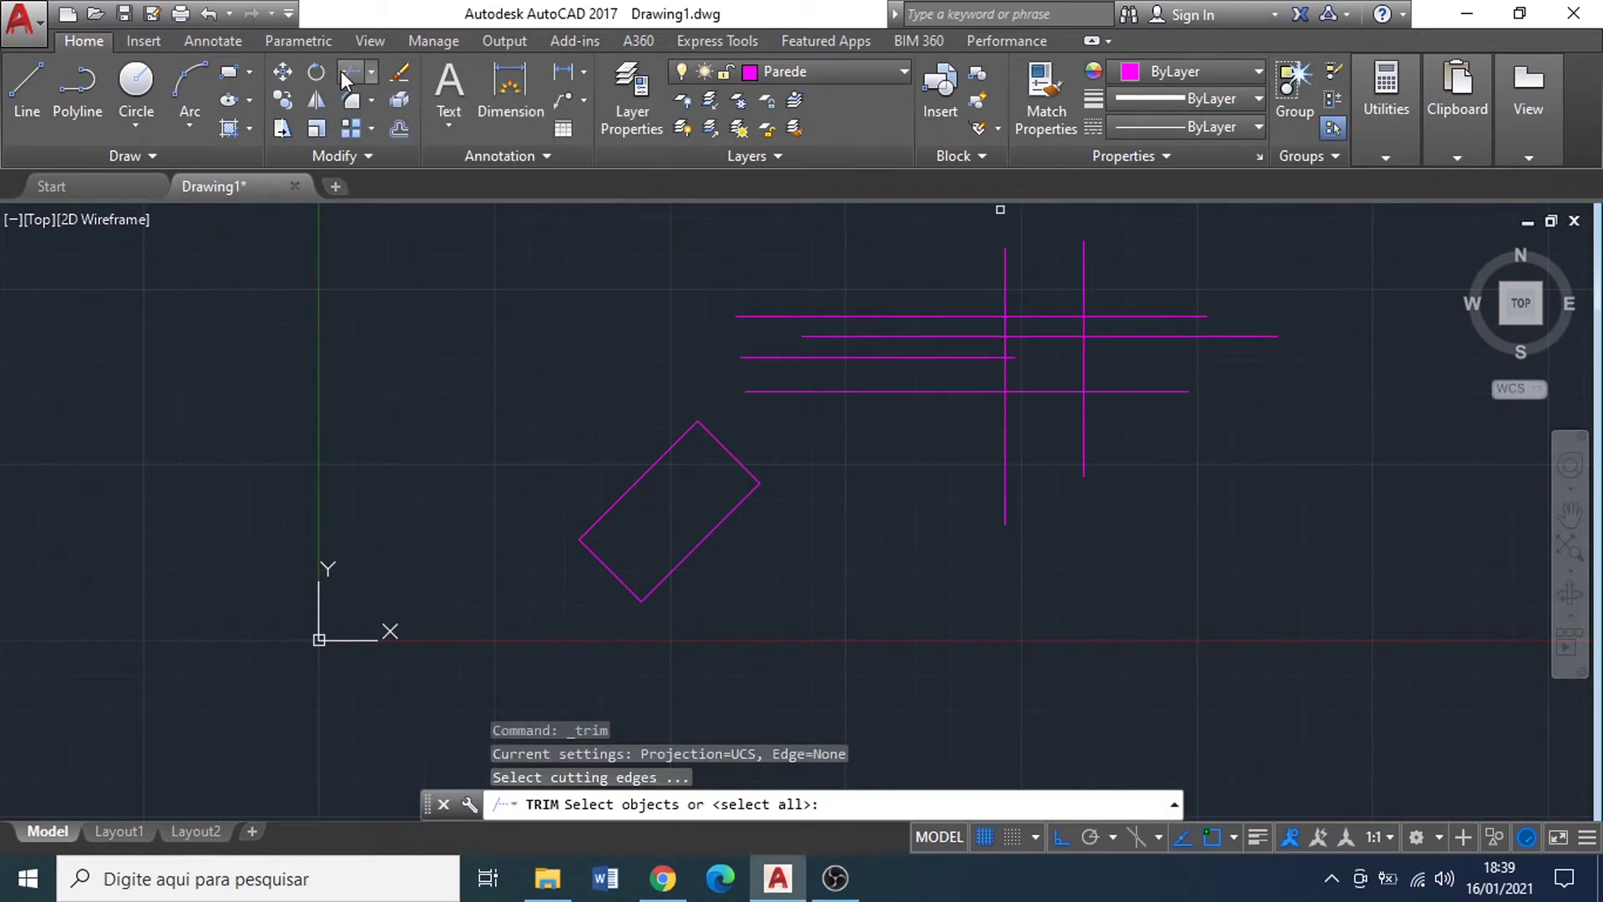
{"action": "left_click", "coordinate": [1311, 505]}
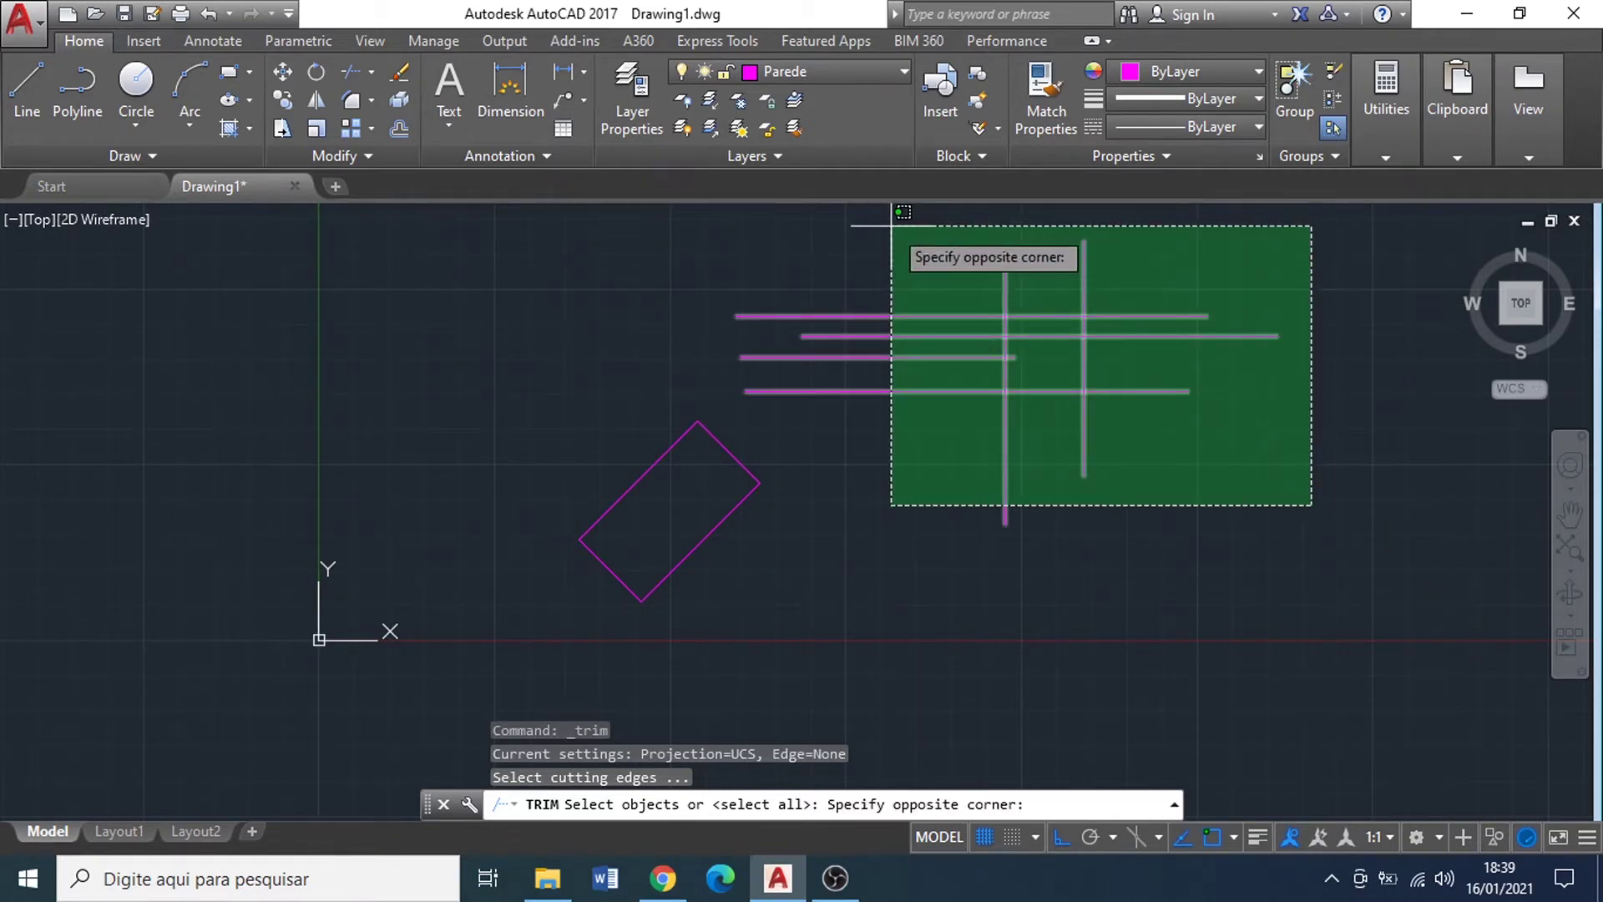
{"action": "left_click", "coordinate": [891, 225]}
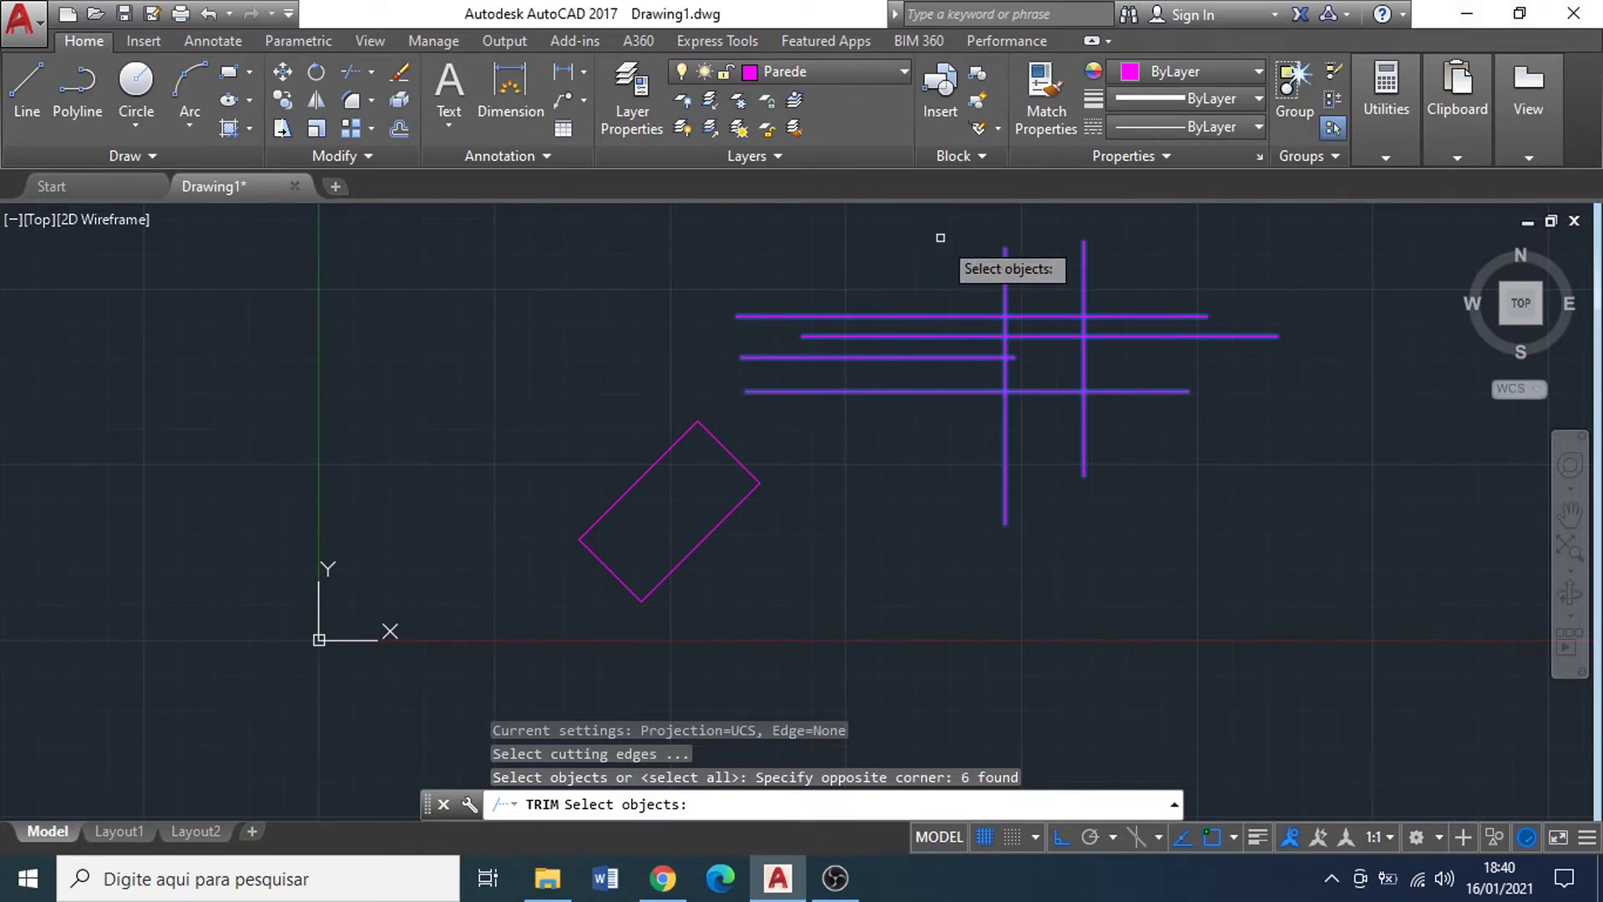
{"action": "key", "text": "Return"}
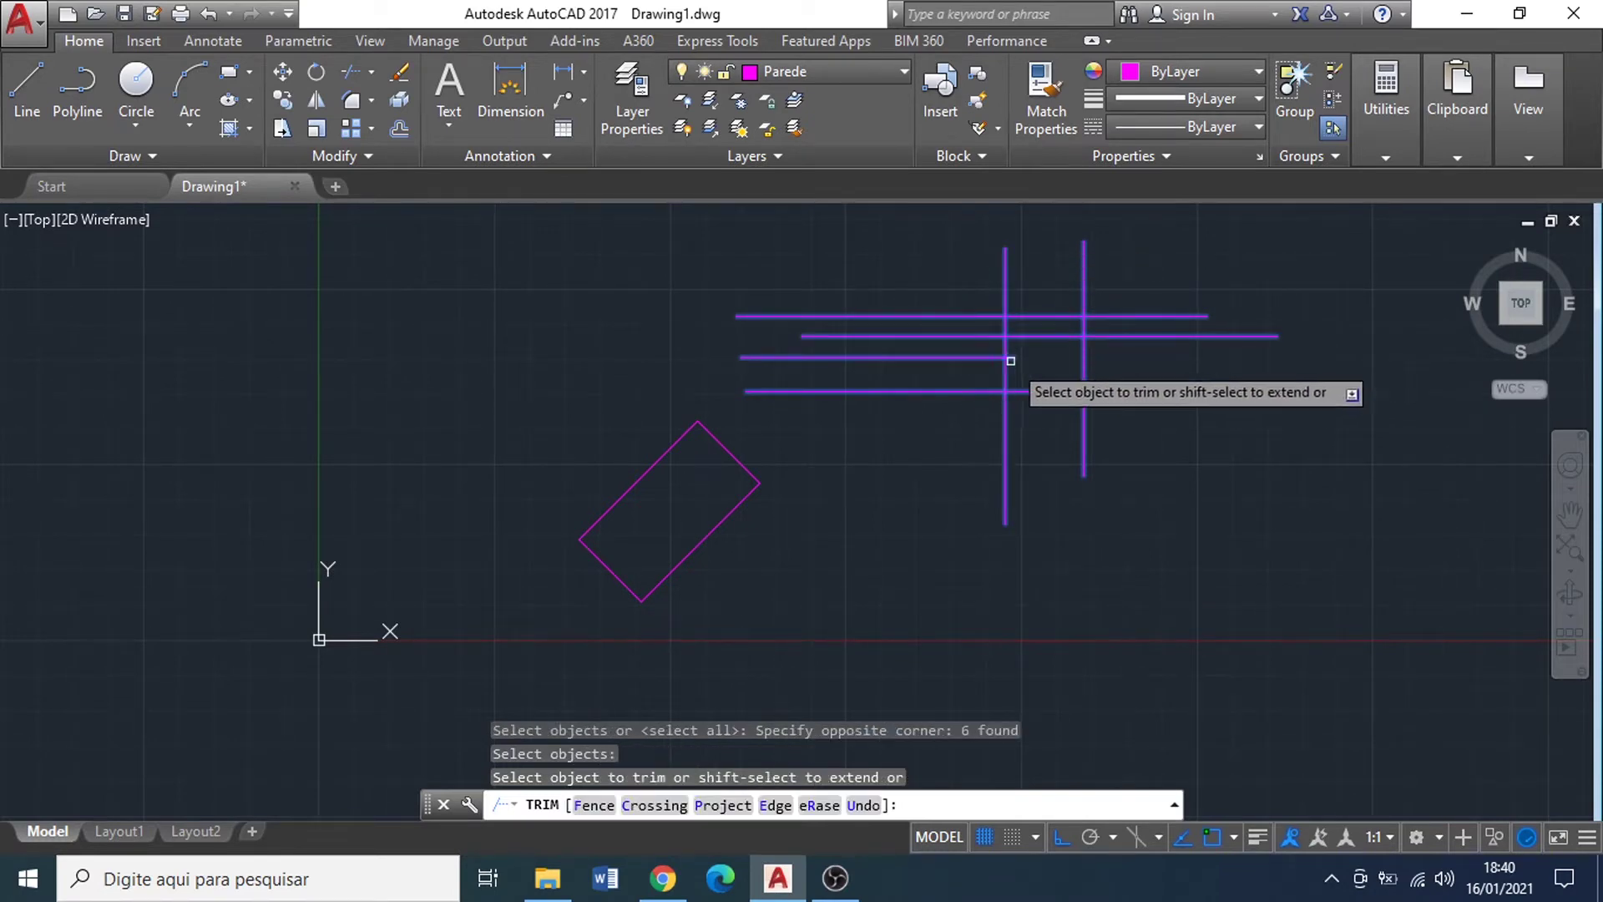
{"action": "scroll", "coordinate": [1014, 358], "scroll_direction": "up", "scroll_amount": 4}
{"action": "scroll", "coordinate": [1136, 426], "scroll_direction": "down", "scroll_amount": 2}
{"action": "left_click", "coordinate": [1120, 480]}
{"action": "left_click", "coordinate": [1087, 292]}
{"action": "left_click", "coordinate": [1056, 381]}
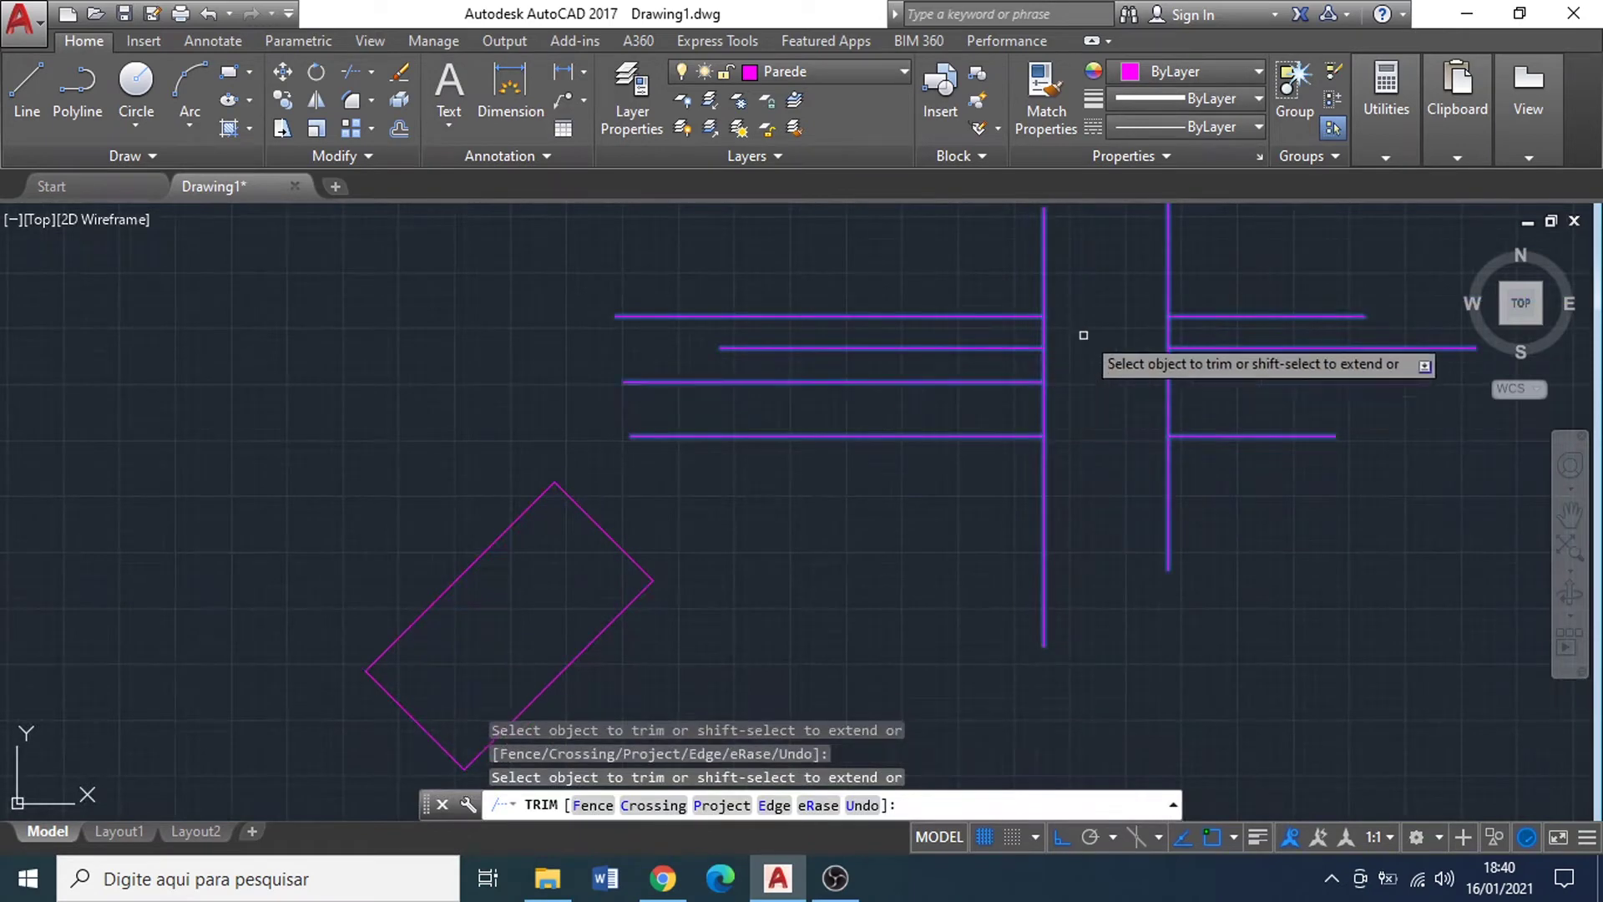
{"action": "middle_click_drag", "start_coordinate": [1097, 326], "coordinate": [1009, 369]}
{"action": "scroll", "coordinate": [1012, 369], "scroll_direction": "down", "scroll_amount": 2}
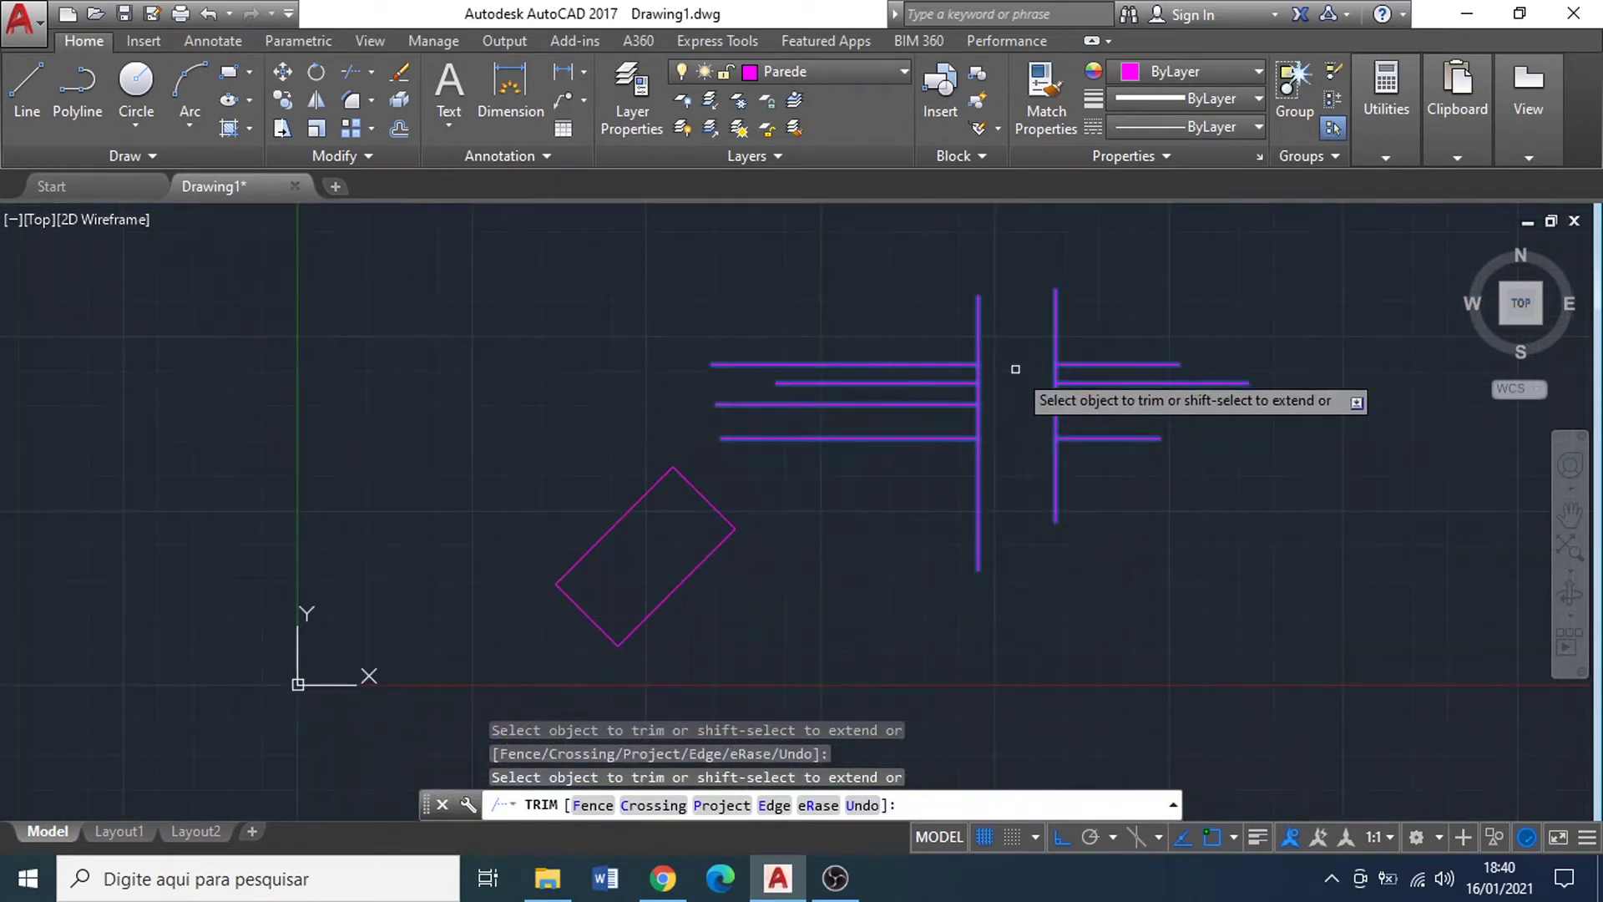
{"action": "key", "text": "Escape"}
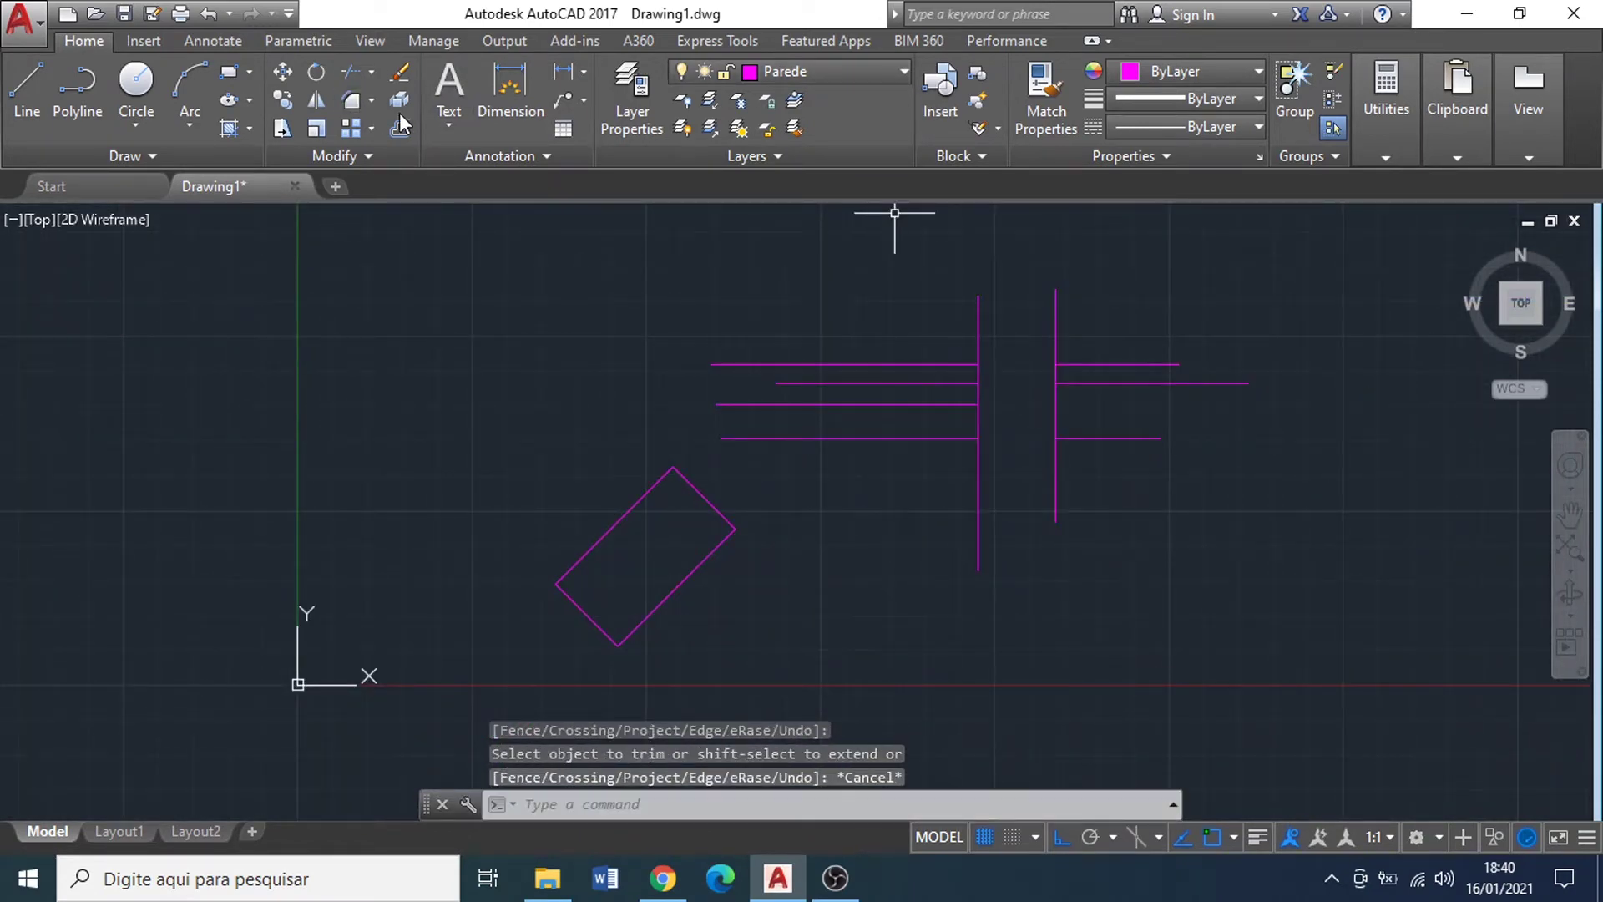
Step: Extend the uppermost horizontal line across the gap to the second vertical line, using that vertical line as a boundary edge
{"action": "left_click", "coordinate": [373, 72]}
{"action": "left_click", "coordinate": [394, 150]}
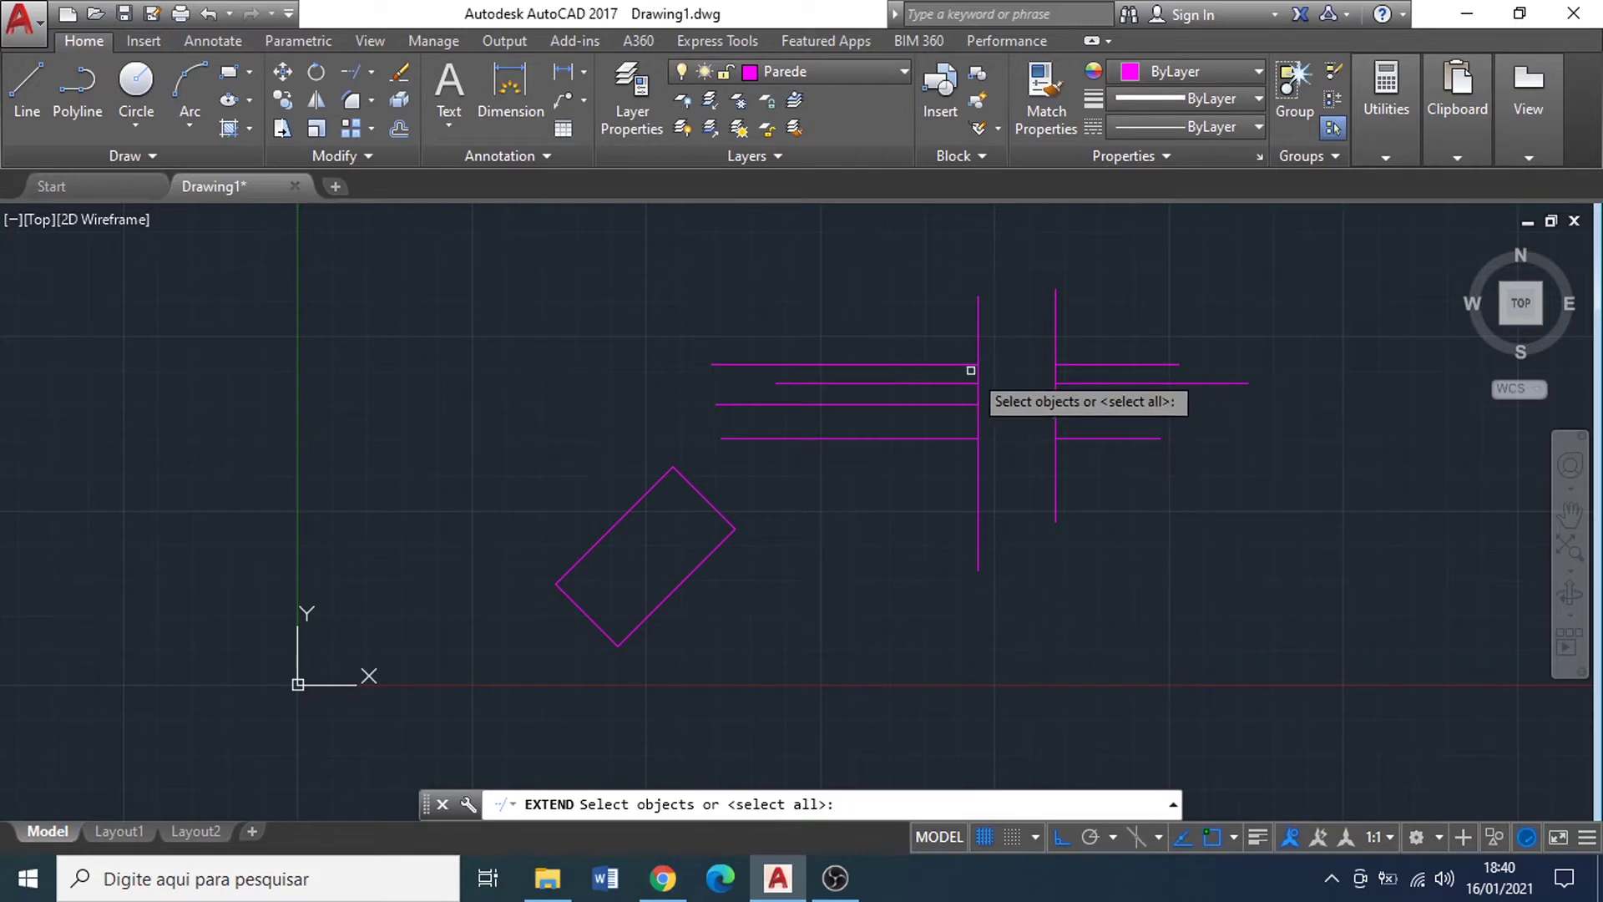
{"action": "left_click", "coordinate": [926, 367]}
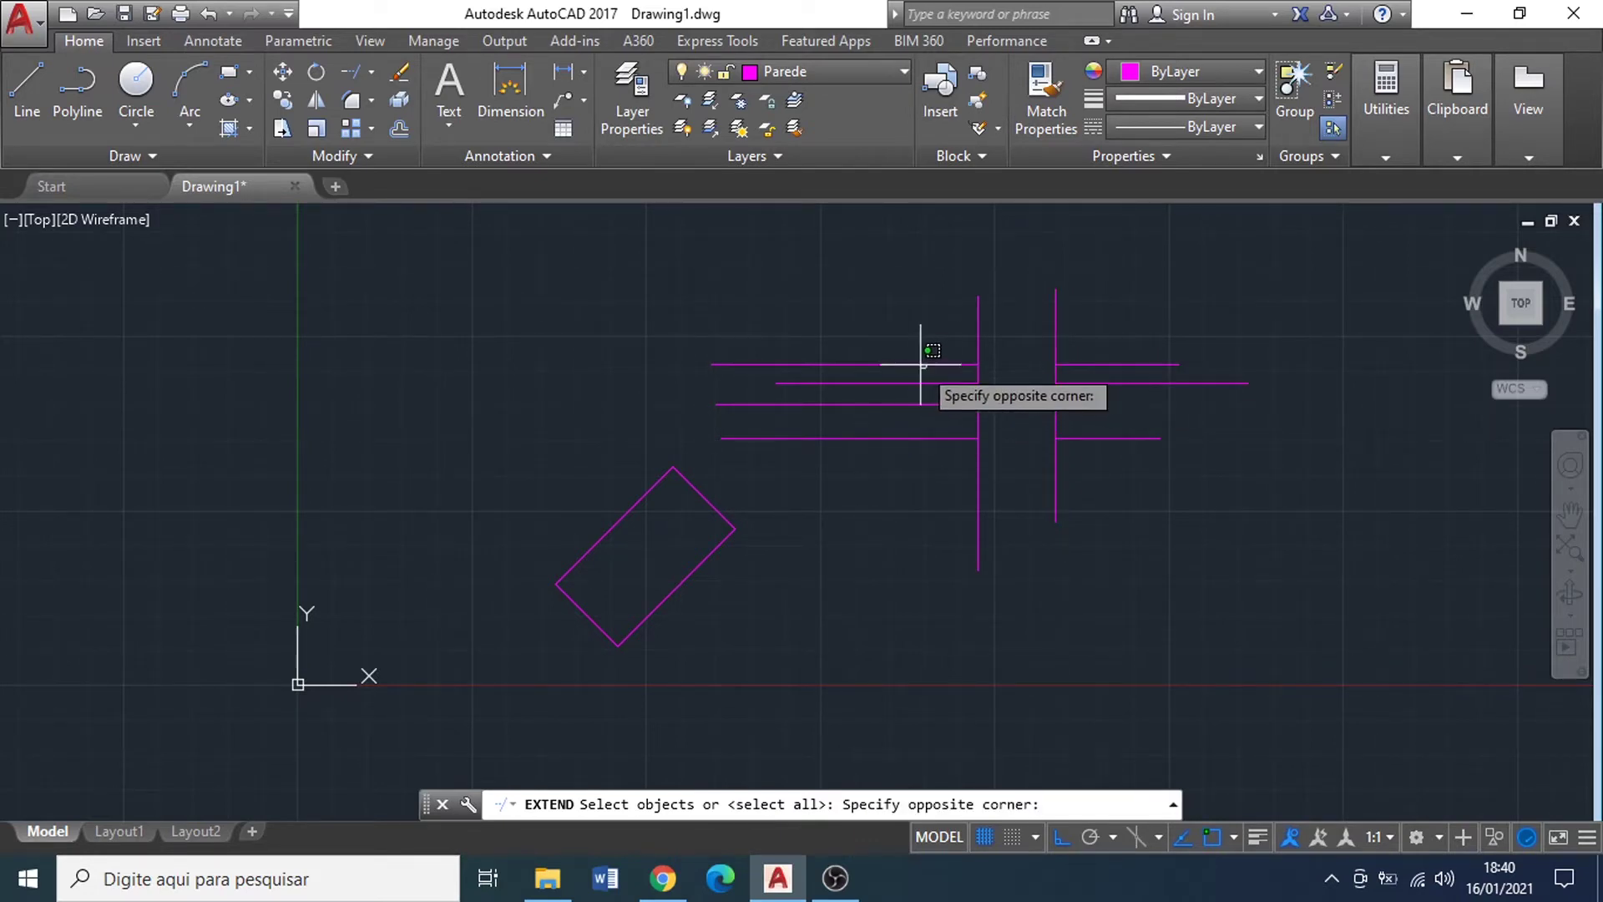
{"action": "left_click", "coordinate": [923, 349]}
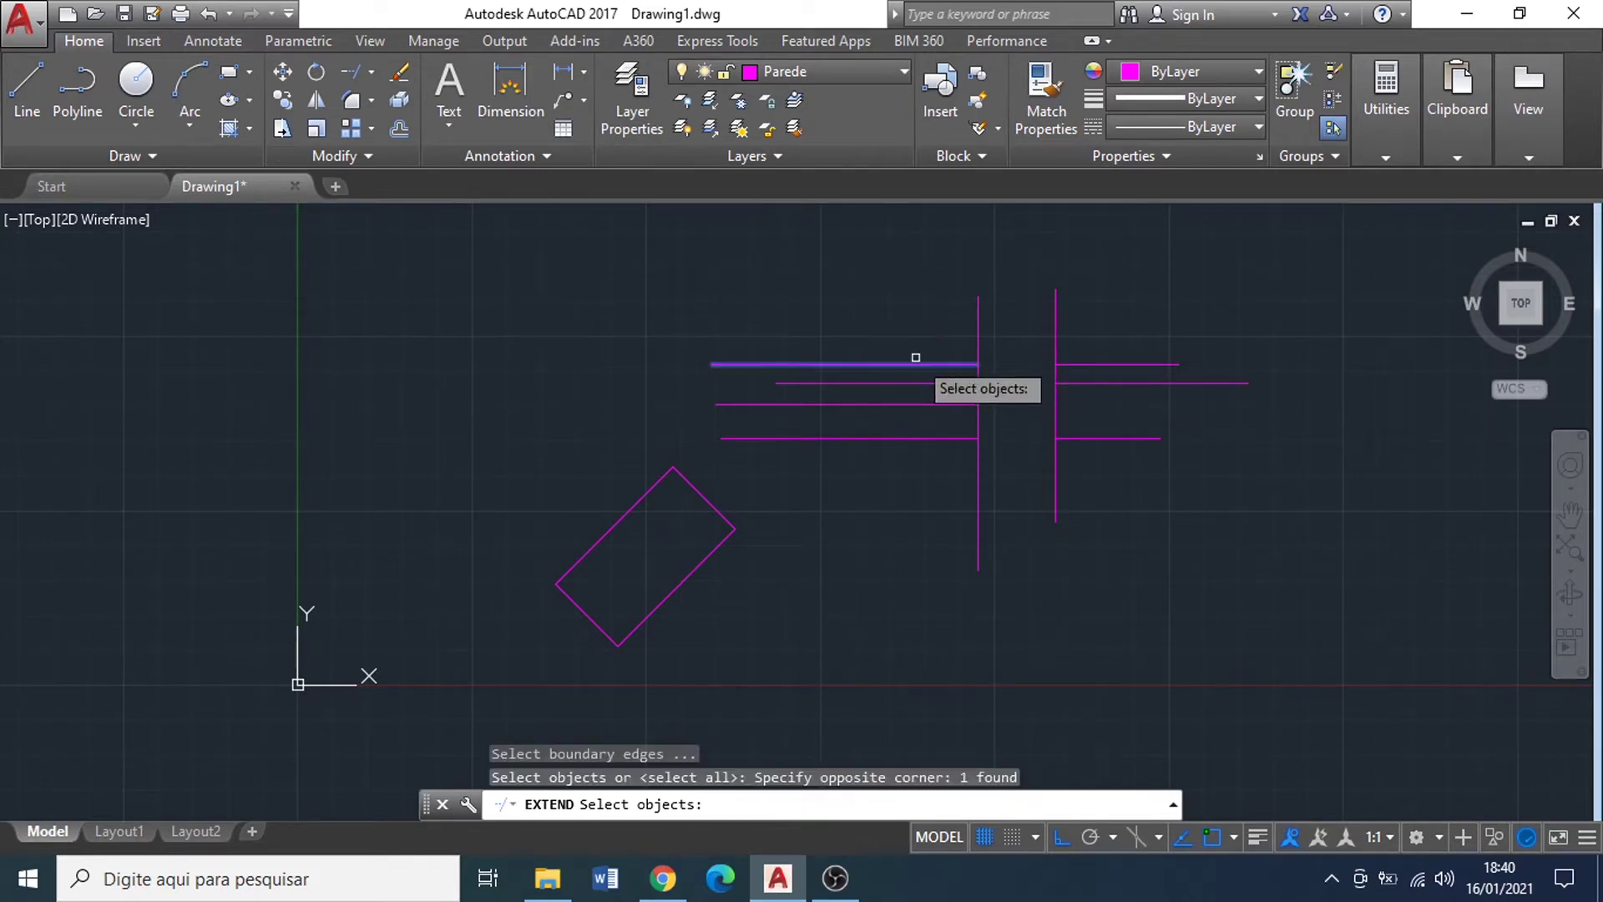
{"action": "left_click", "coordinate": [1057, 328]}
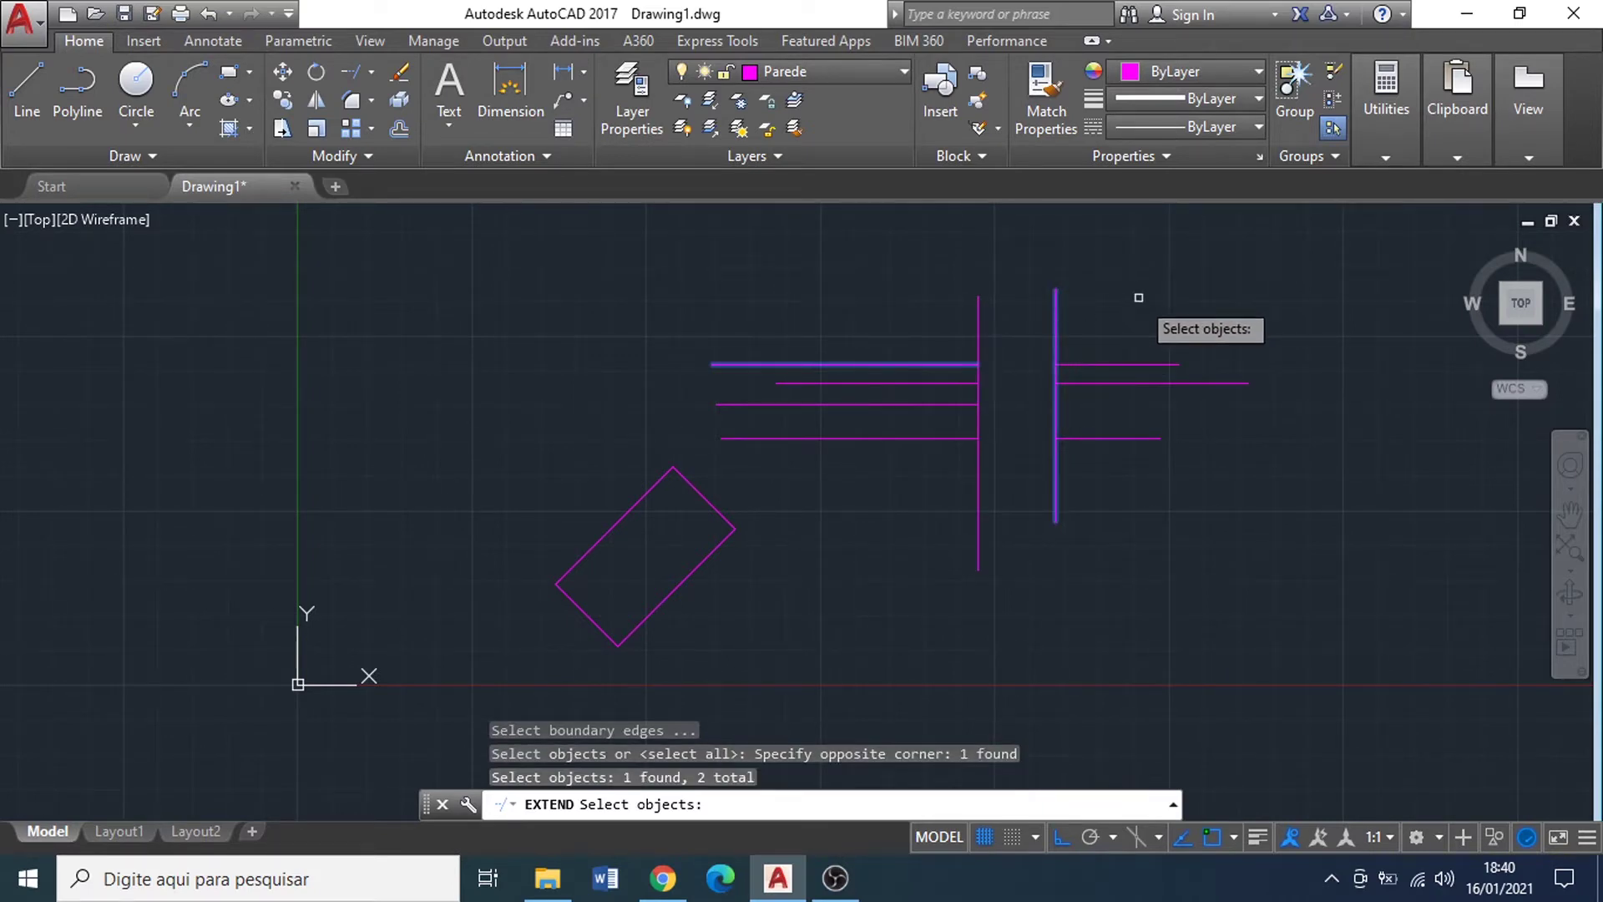
{"action": "key", "text": "Return"}
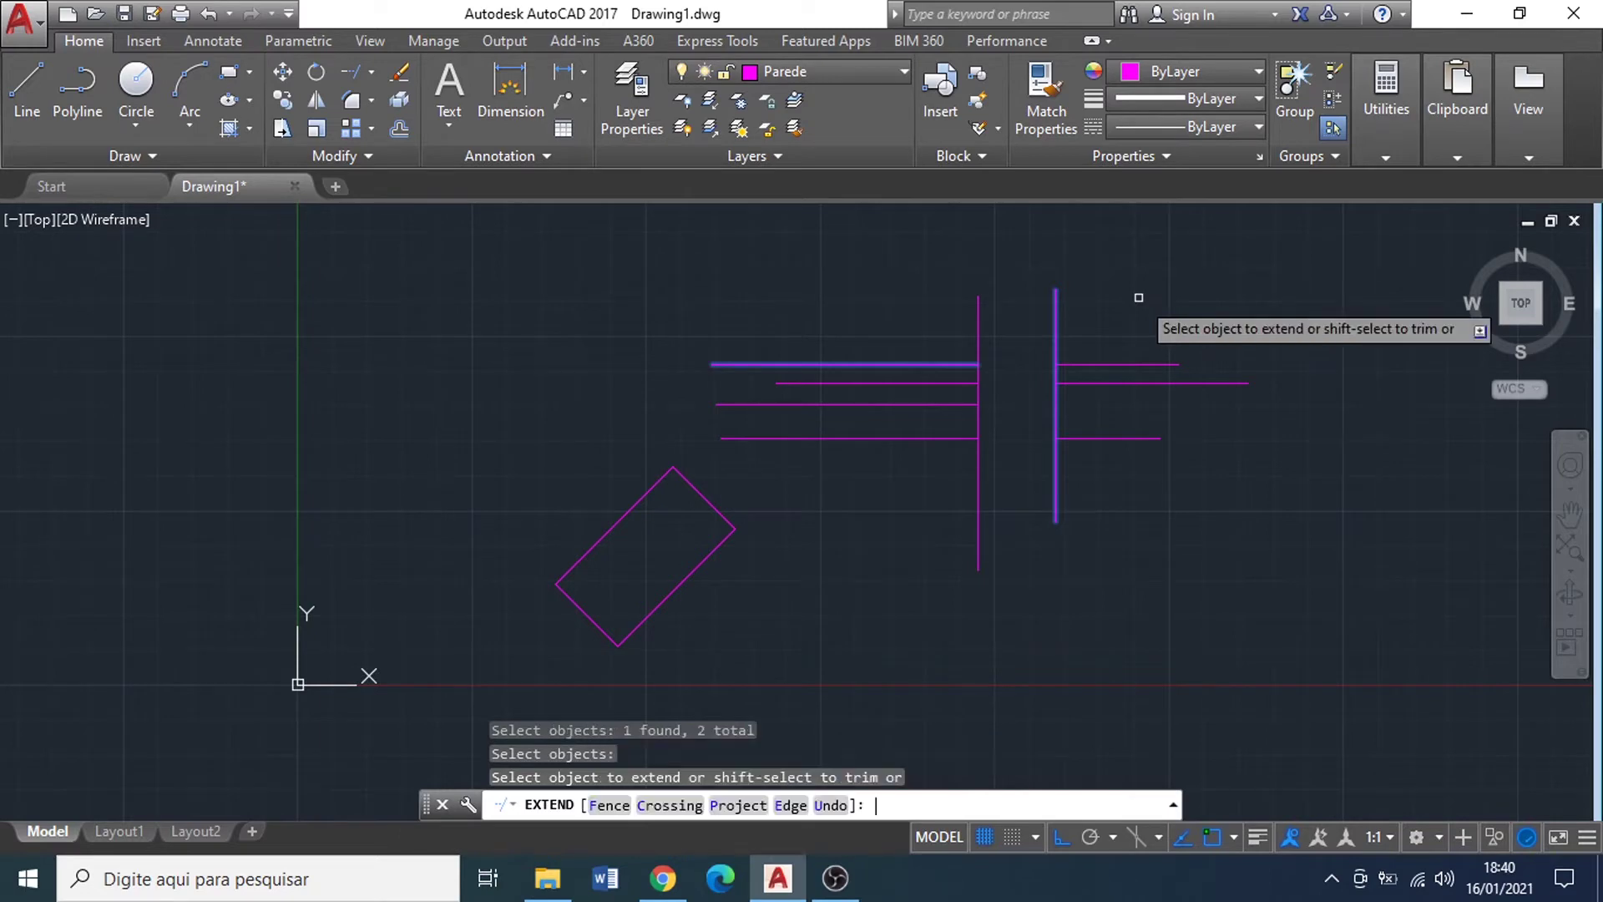
{"action": "left_click", "coordinate": [948, 367]}
{"action": "key", "text": "Escape"}
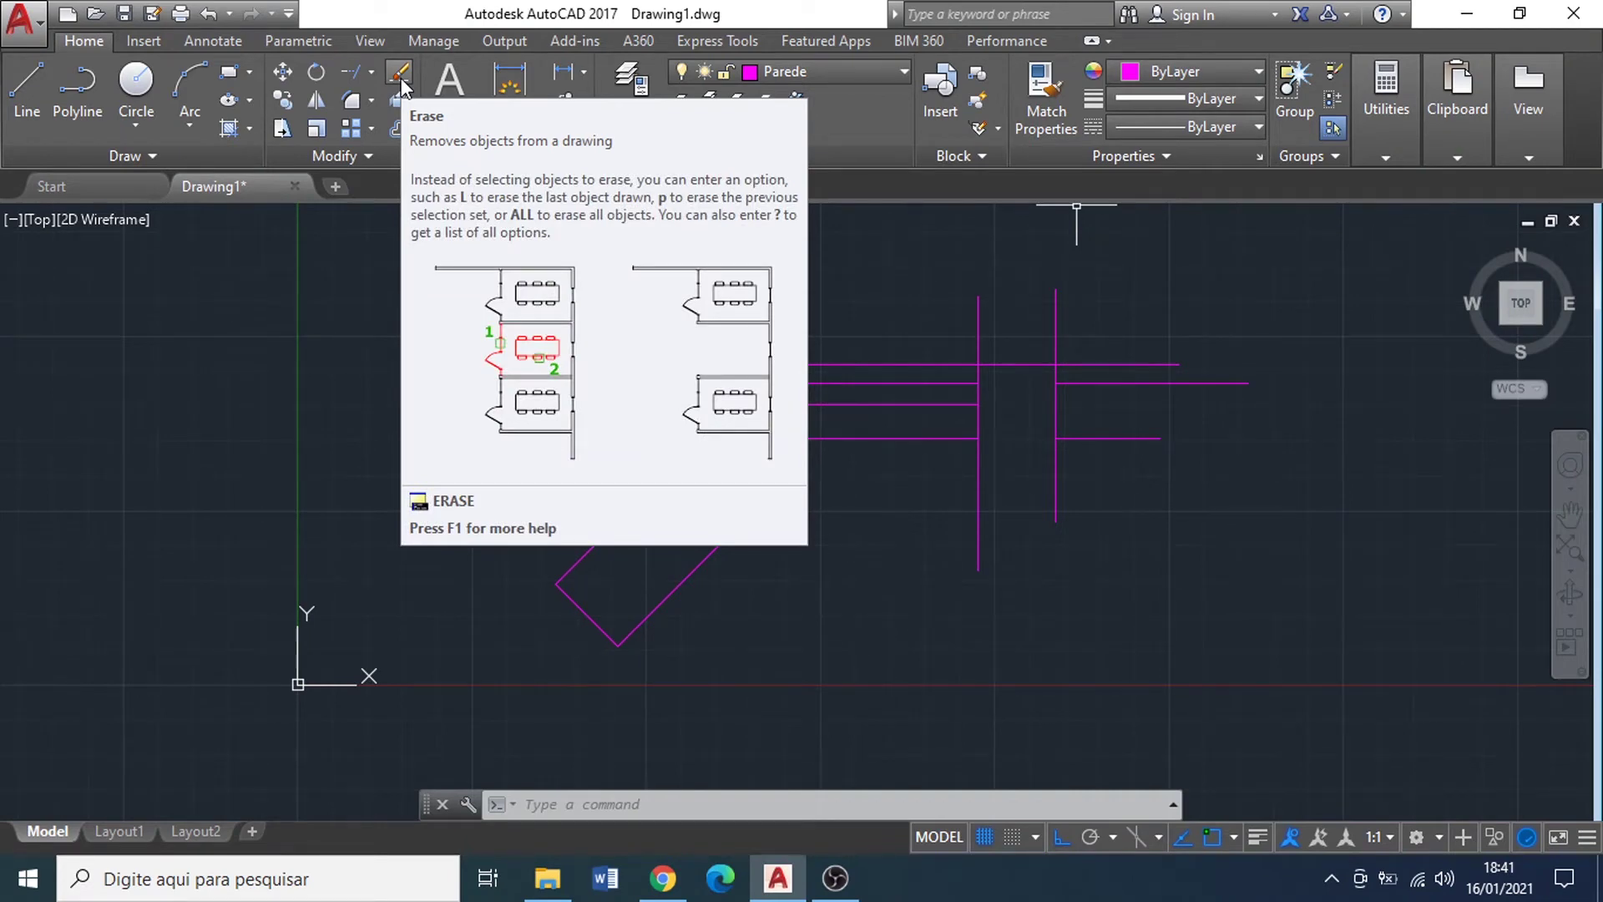
Step: Erase the uppermost horizontal segment on the right side of the two vertical lines with the Erase command
{"action": "left_click", "coordinate": [401, 78]}
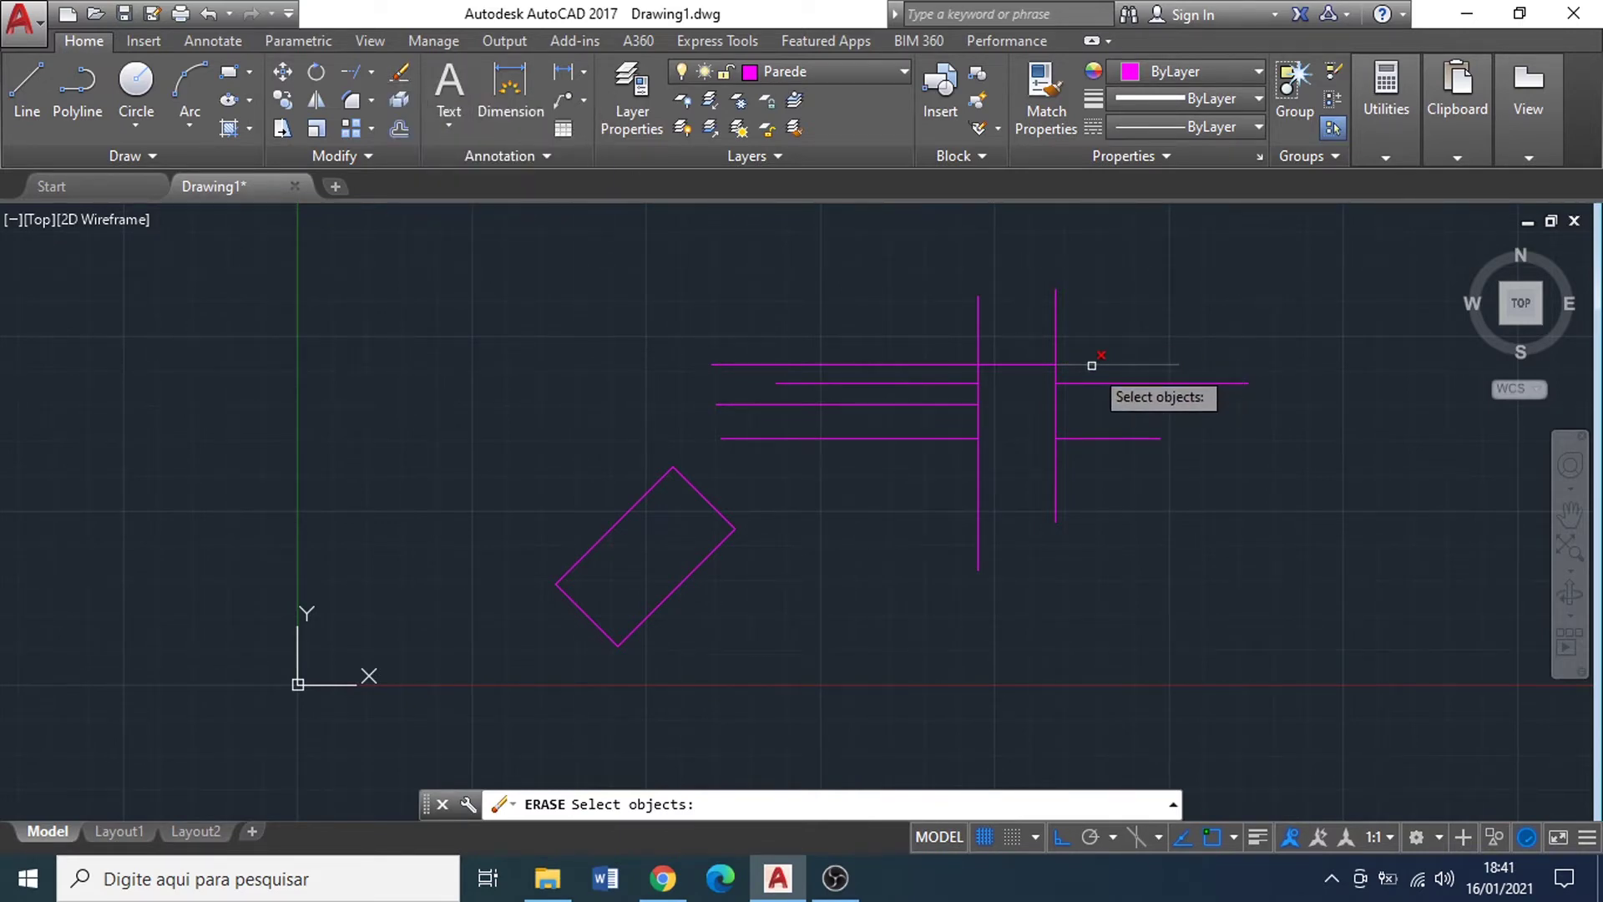
{"action": "left_click", "coordinate": [1091, 365]}
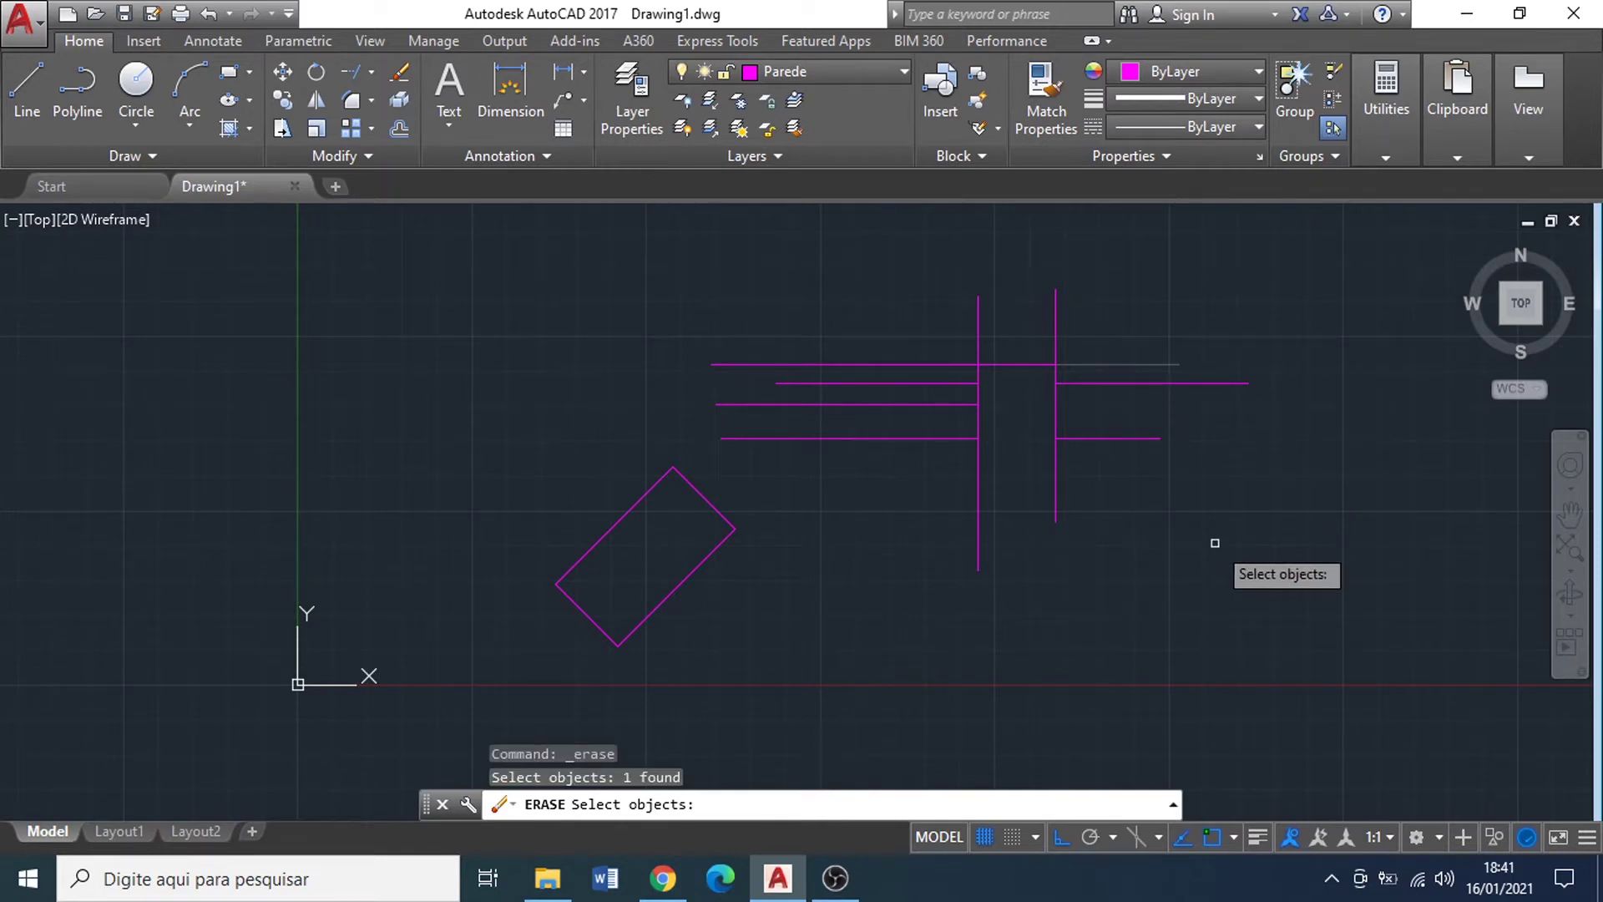
{"action": "key", "text": "Return"}
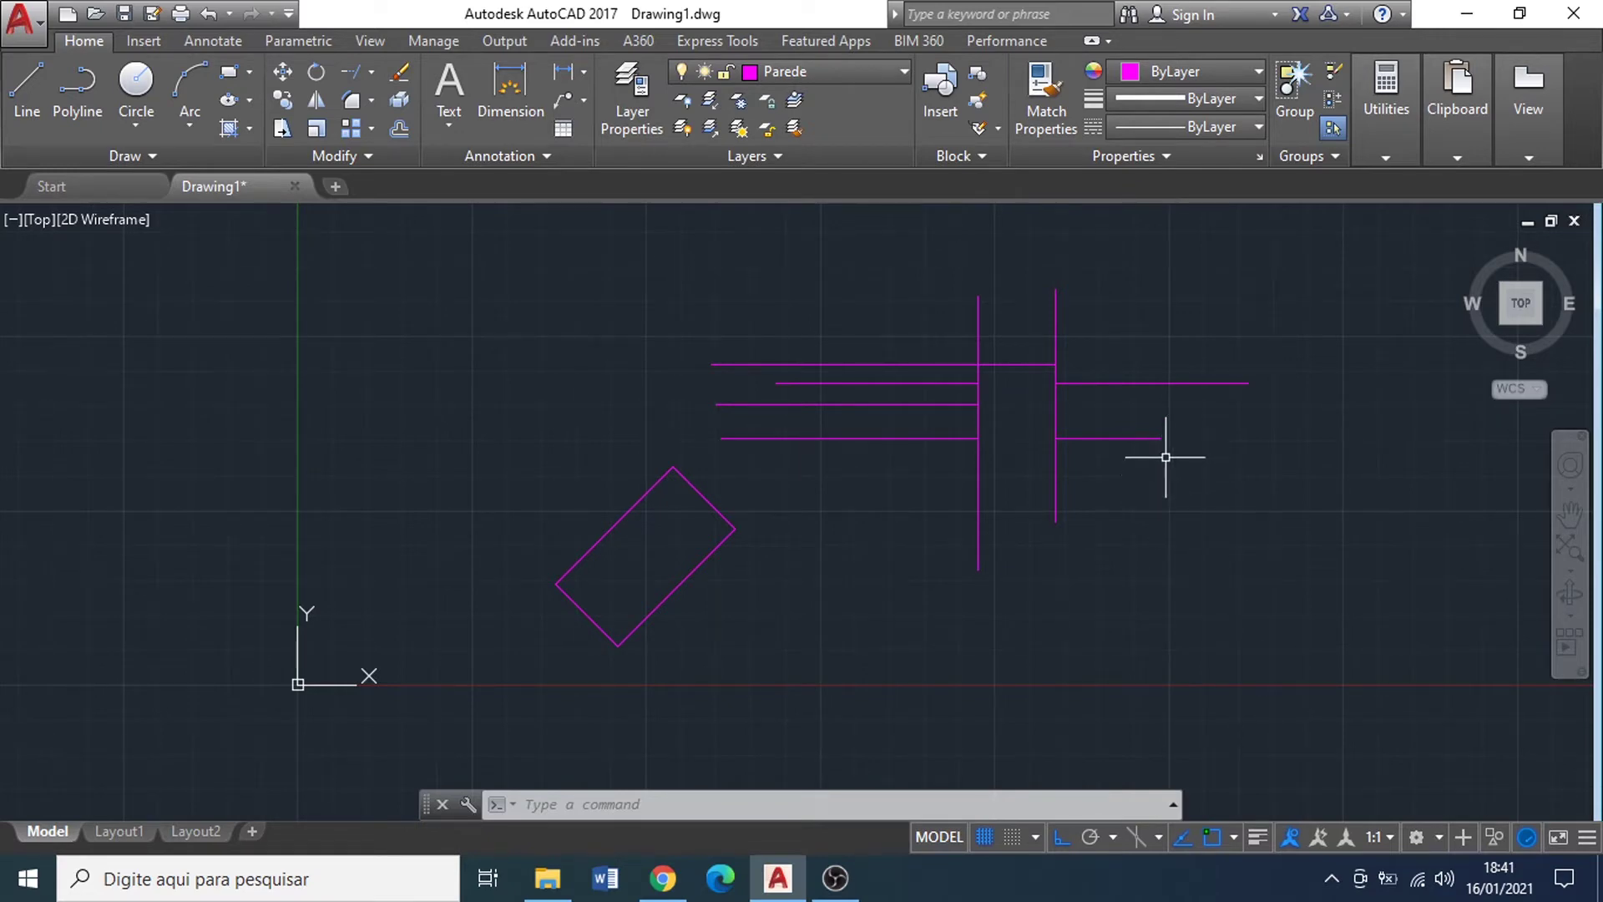
Step: Select and delete the two remaining horizontal segments to the right of the second vertical line, one at a time
{"action": "left_click", "coordinate": [1171, 401]}
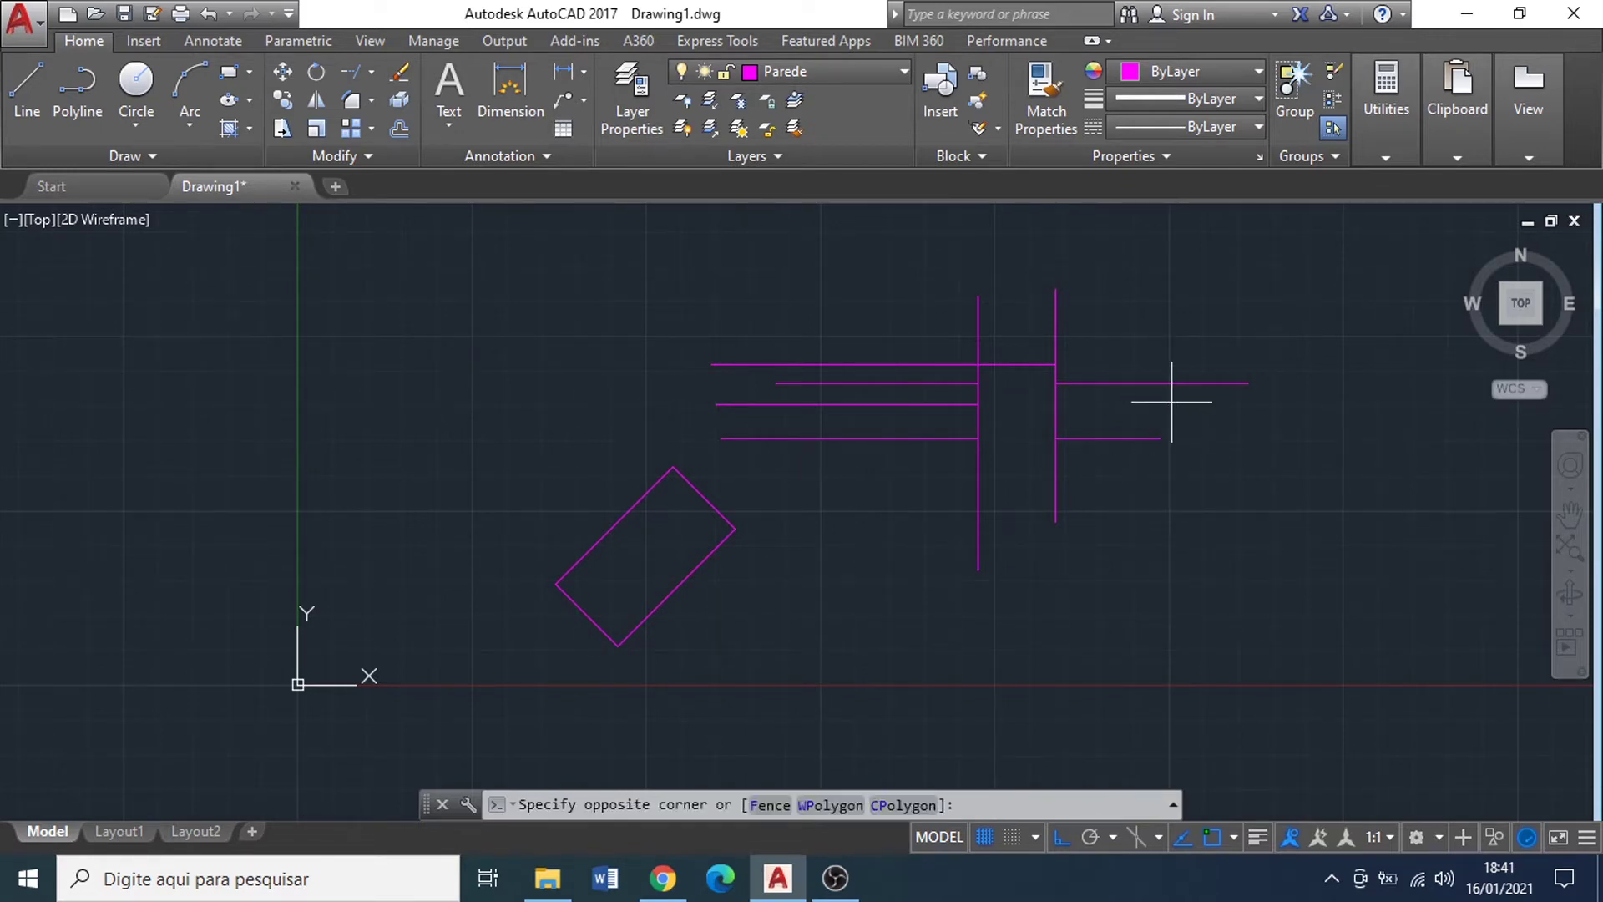
{"action": "left_click", "coordinate": [1217, 423]}
{"action": "key", "text": "Delete"}
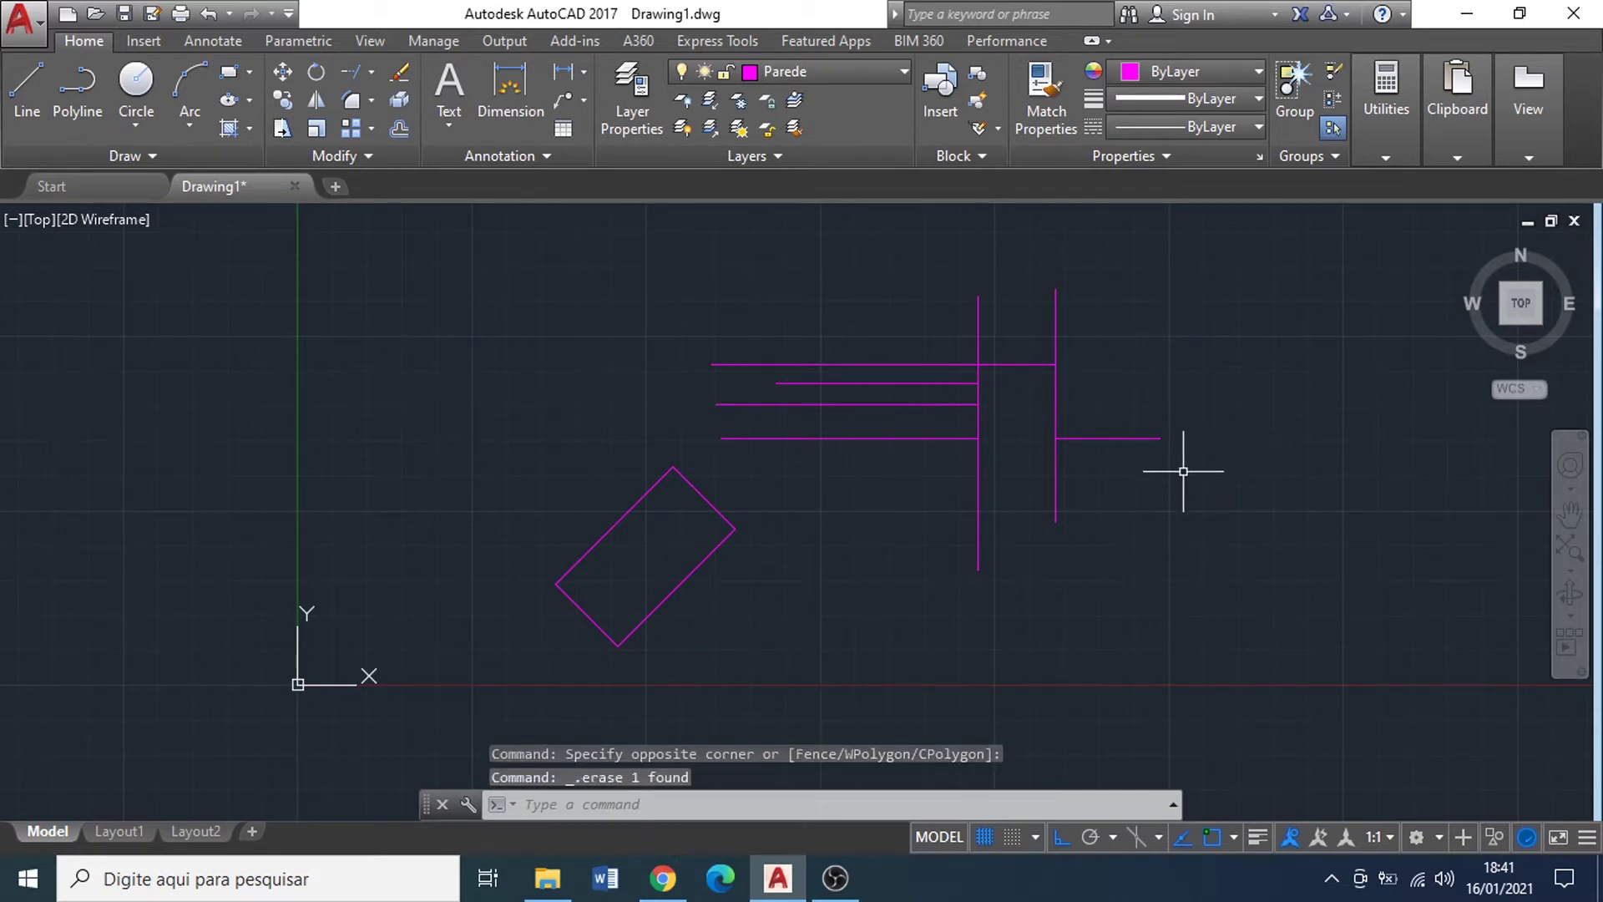
{"action": "left_click", "coordinate": [1180, 465]}
{"action": "left_click", "coordinate": [1130, 386]}
{"action": "key", "text": "Delete"}
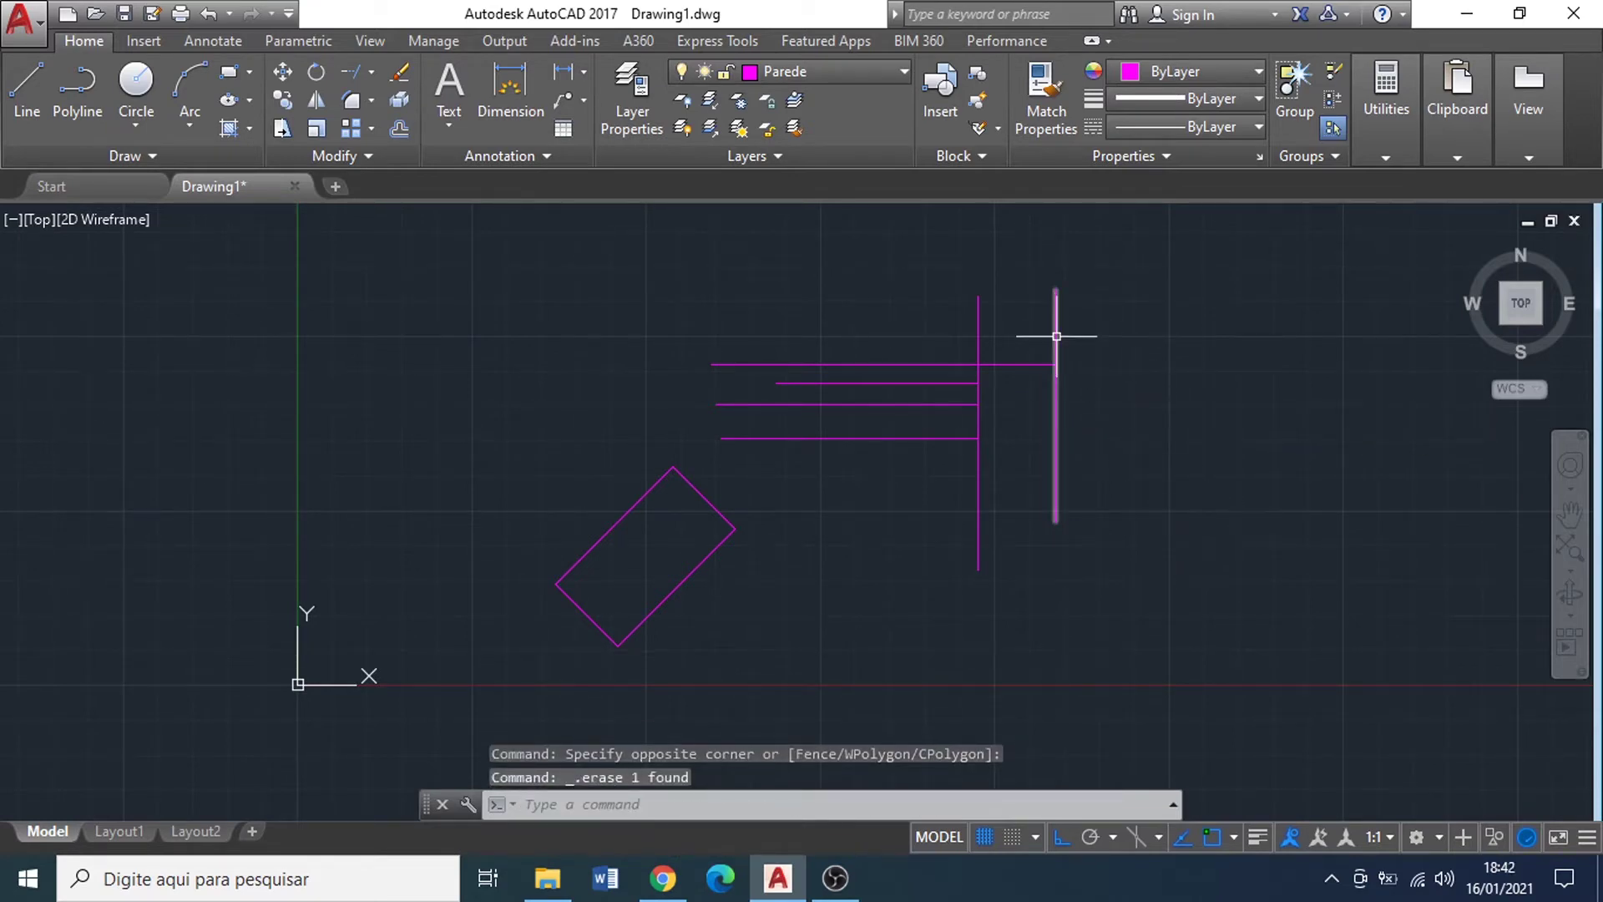
{"action": "left_click", "coordinate": [1239, 354]}
{"action": "left_click", "coordinate": [1017, 300]}
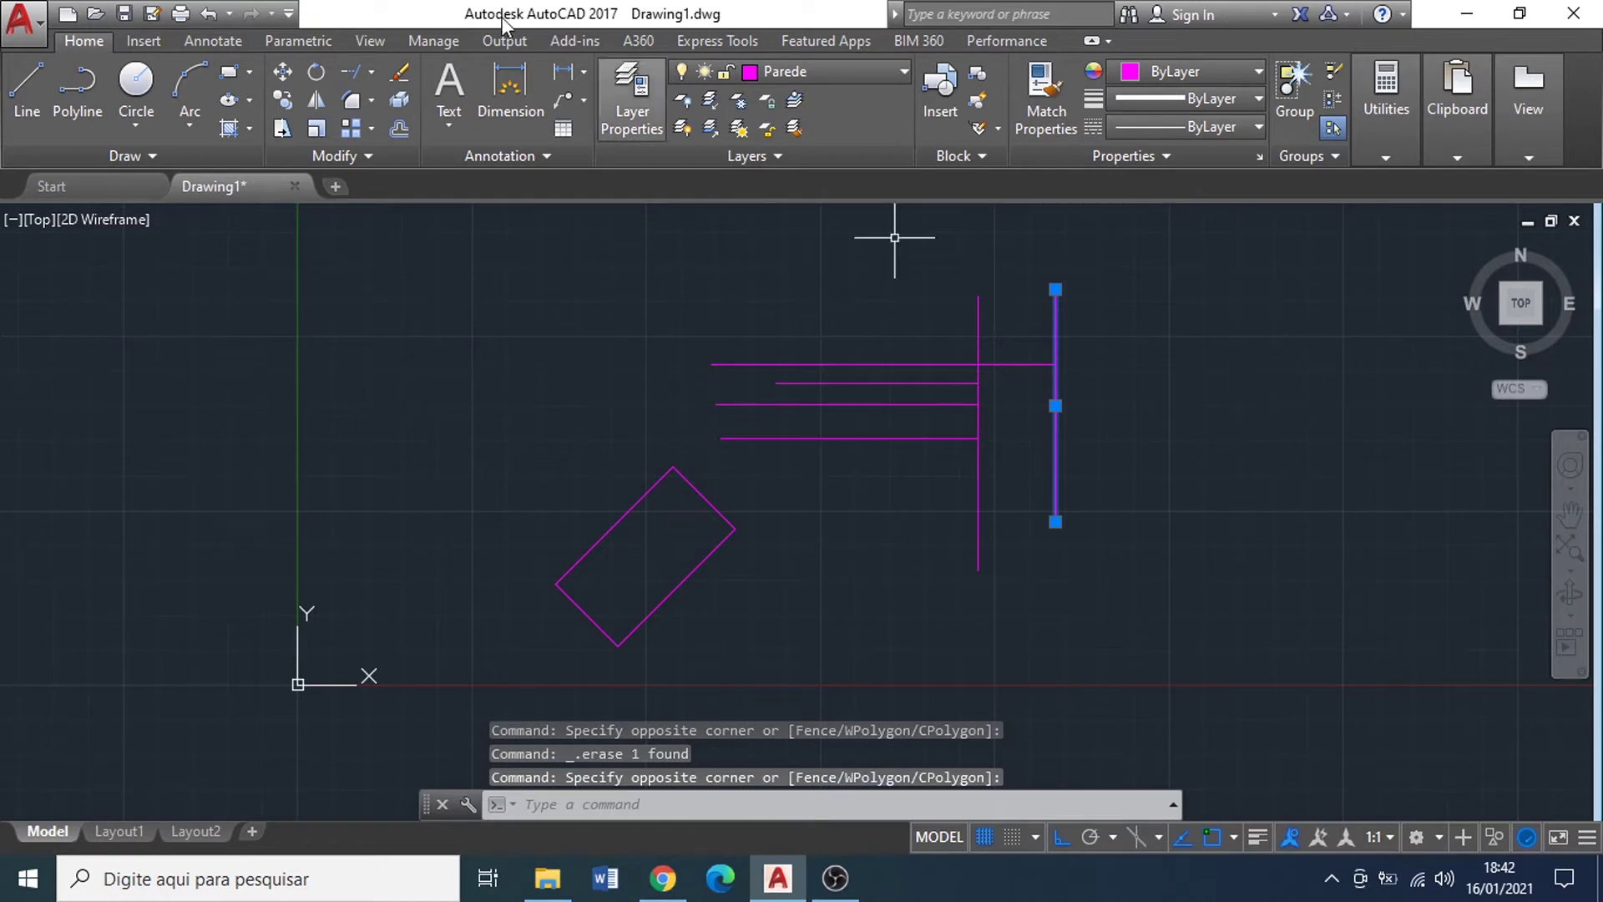
{"action": "key", "text": "Escape"}
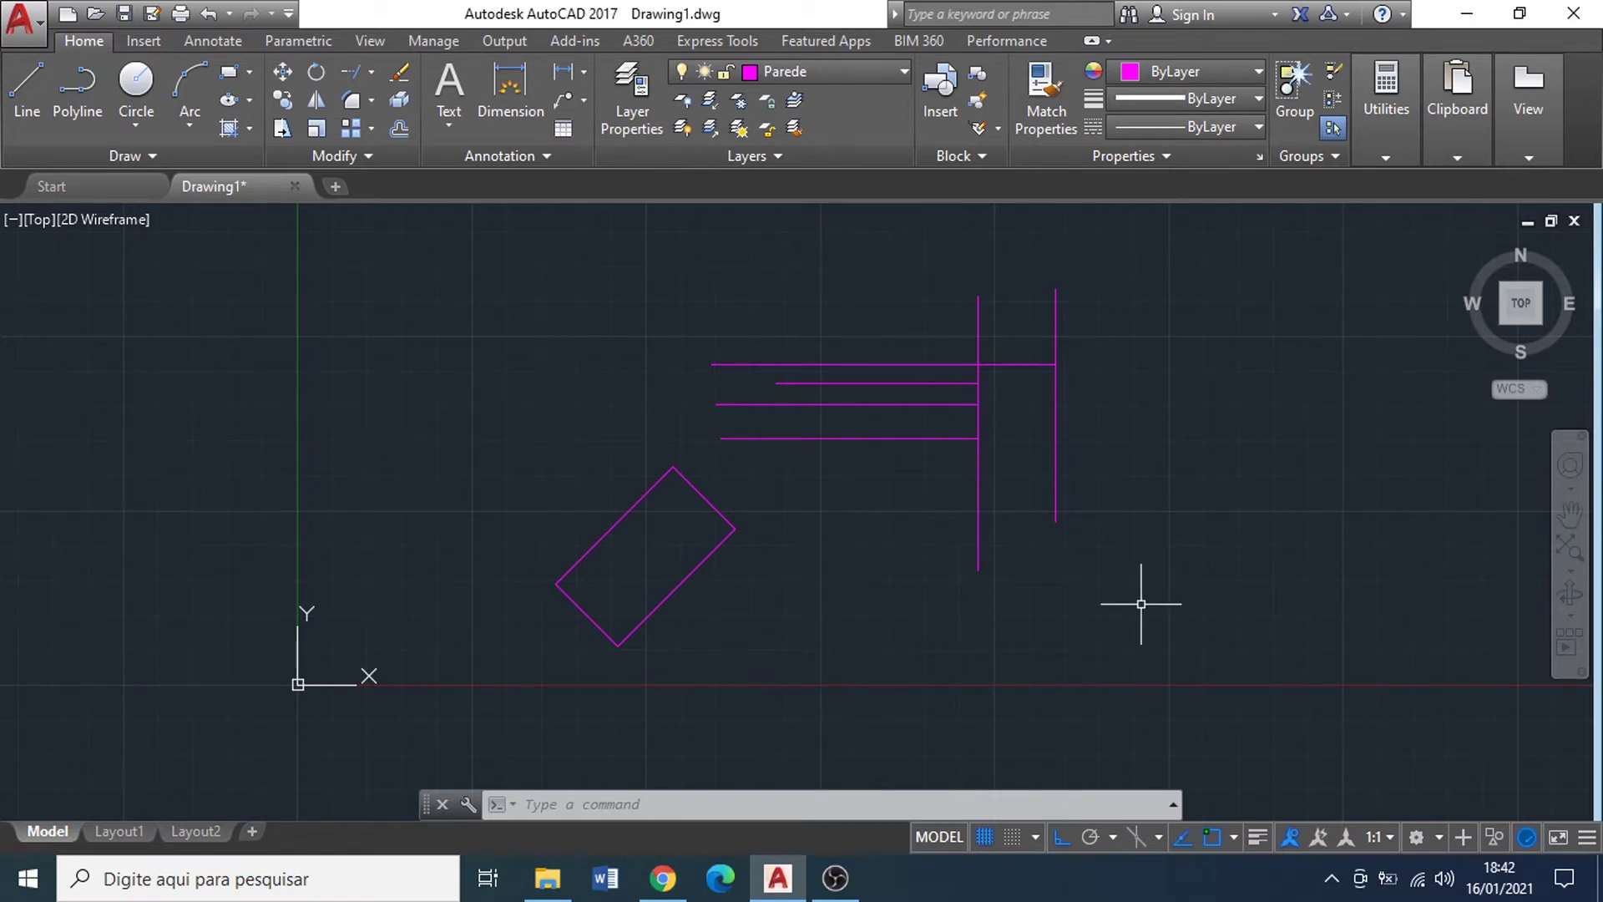
Step: Copy the rotated rectangle from its lowest corner four times in a horizontal row to its right, the first two about 73 and 162 units away
{"action": "left_click", "coordinate": [284, 100]}
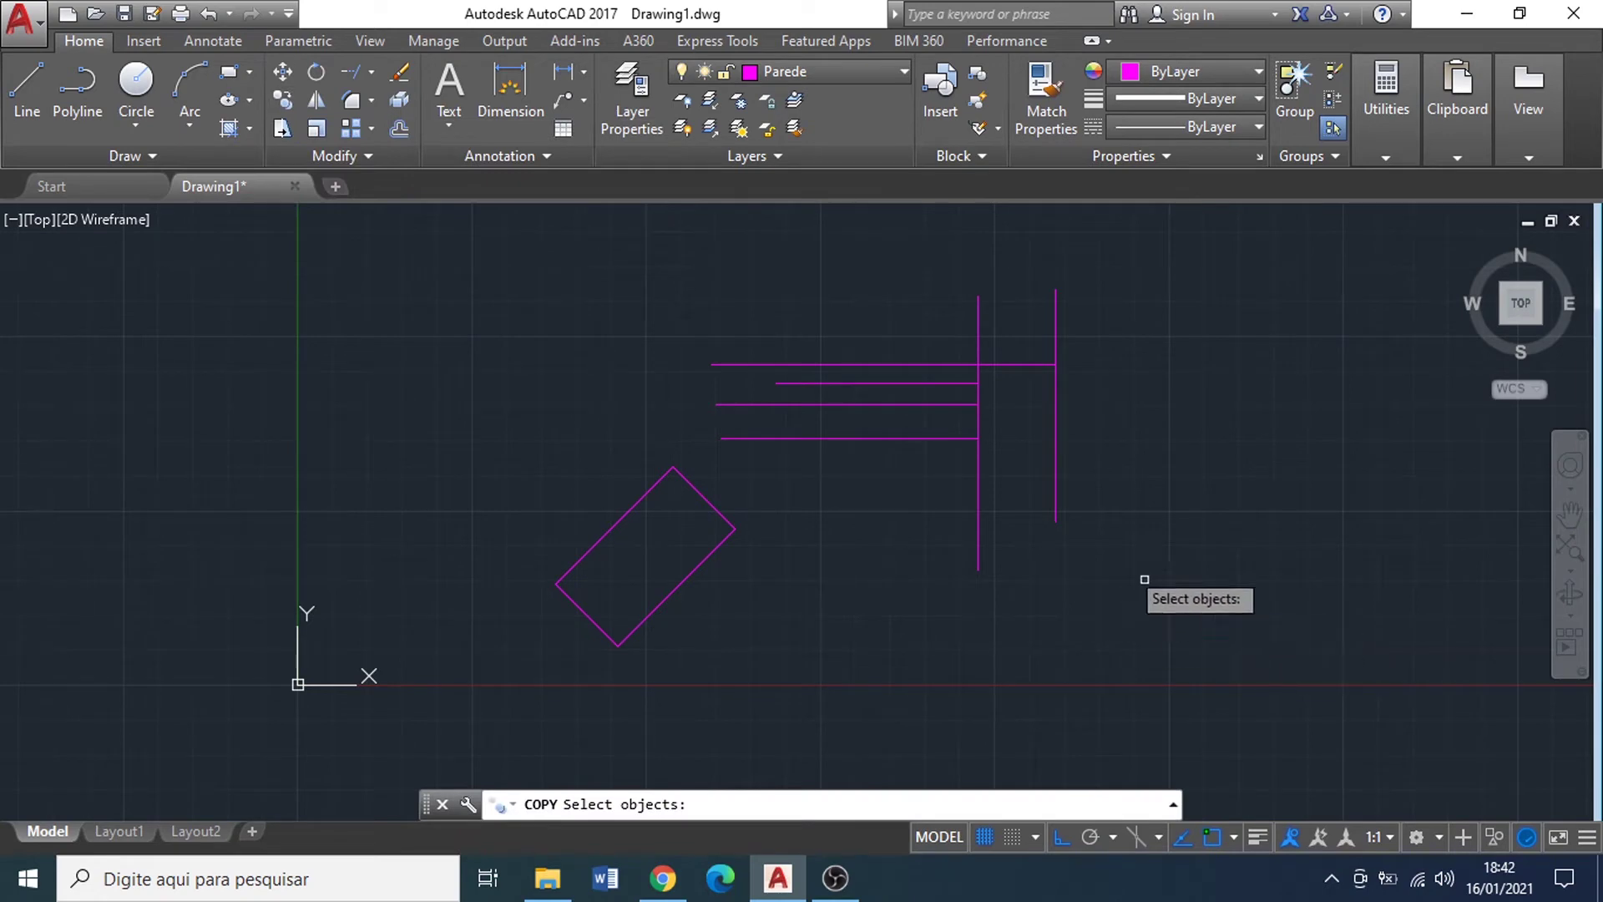
{"action": "middle_click_drag", "start_coordinate": [762, 583], "coordinate": [769, 465]}
{"action": "scroll", "coordinate": [652, 433], "scroll_direction": "up", "scroll_amount": 2}
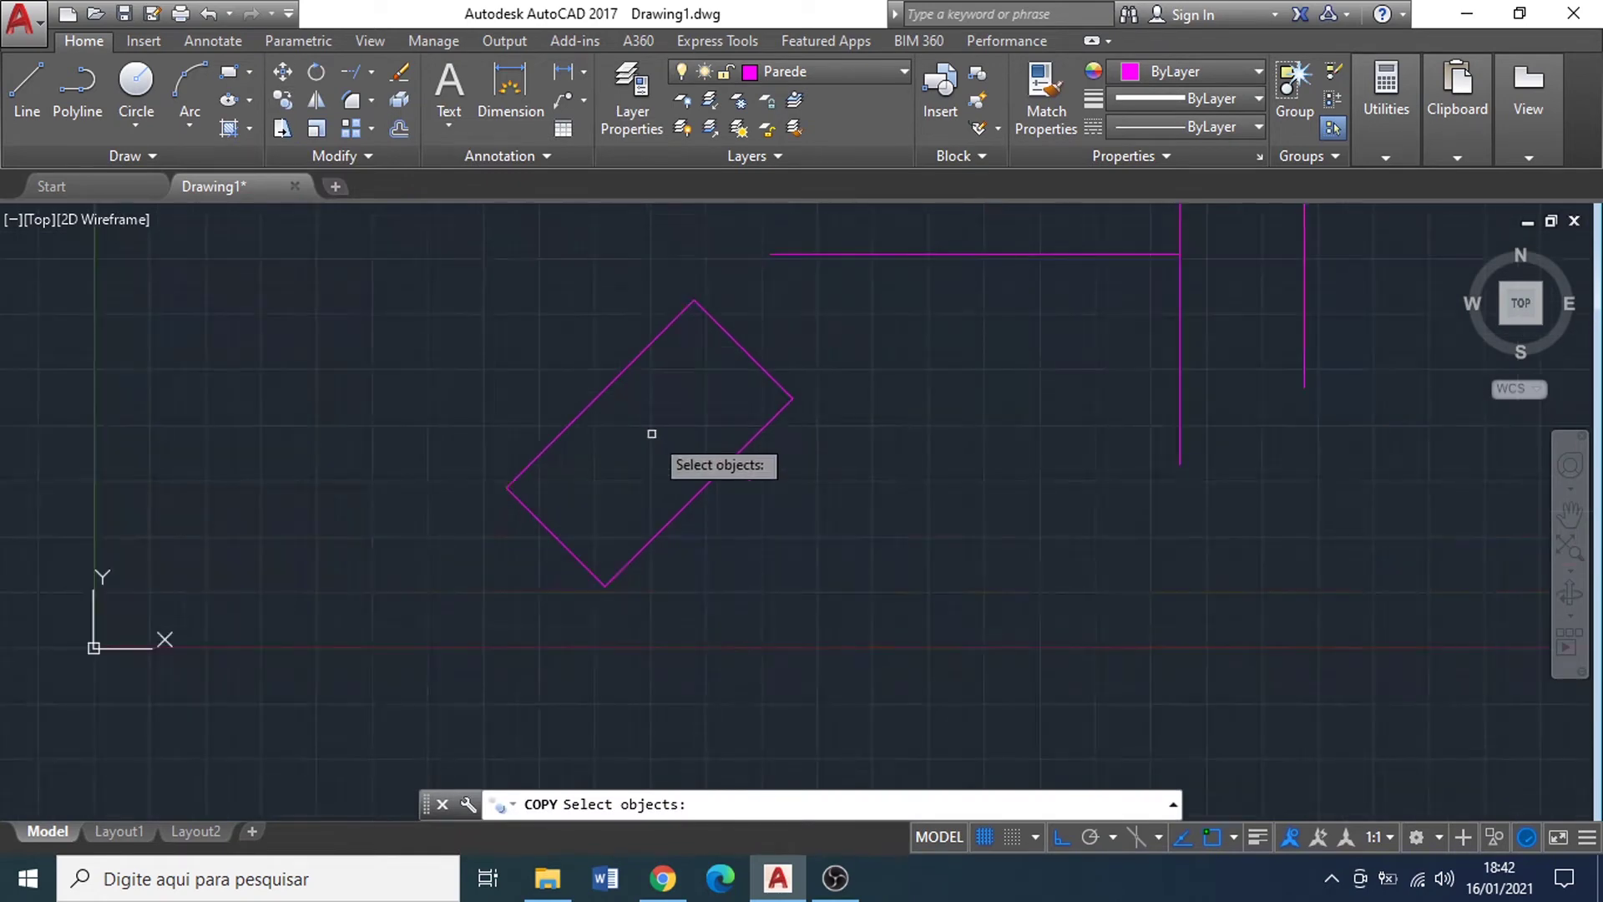
{"action": "left_click", "coordinate": [857, 643]}
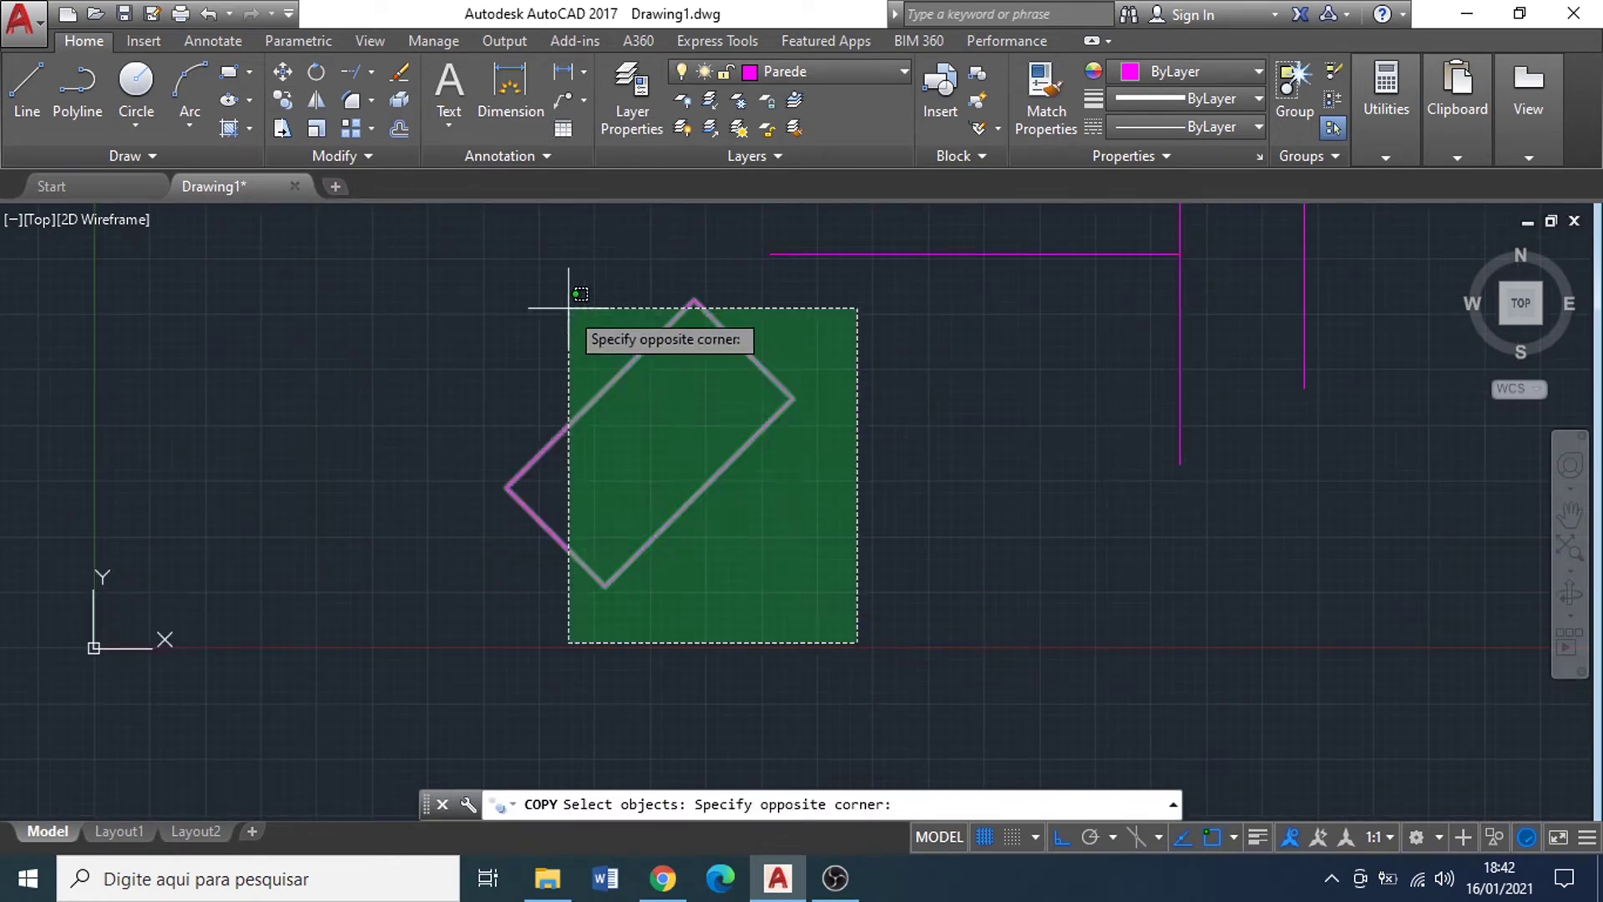
{"action": "left_click", "coordinate": [569, 308]}
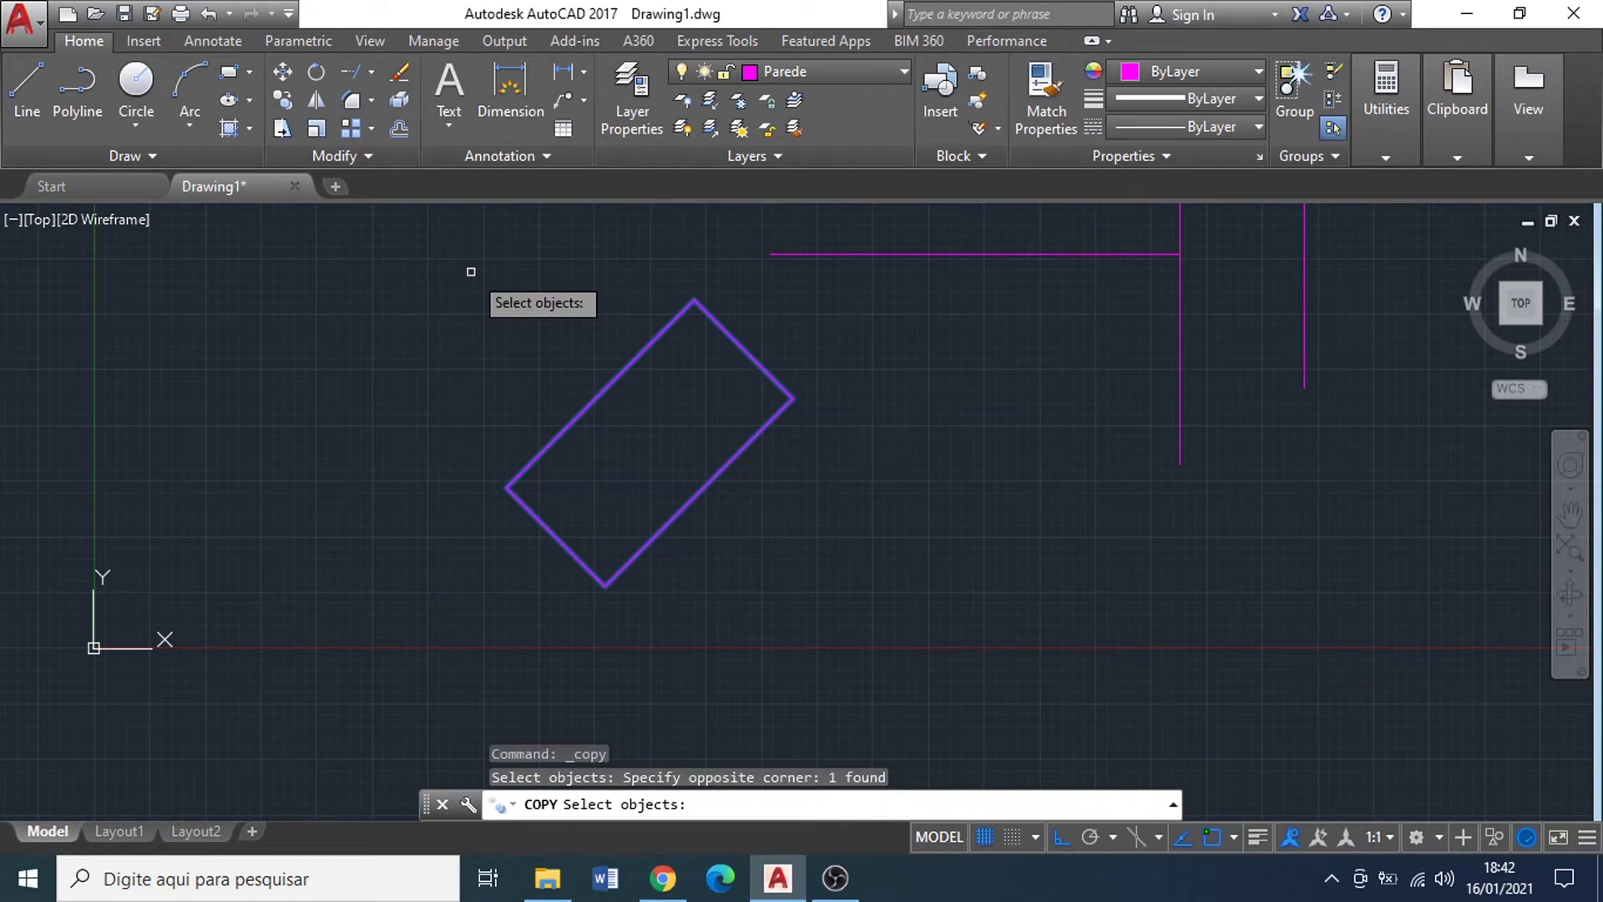
{"action": "key", "text": "Return"}
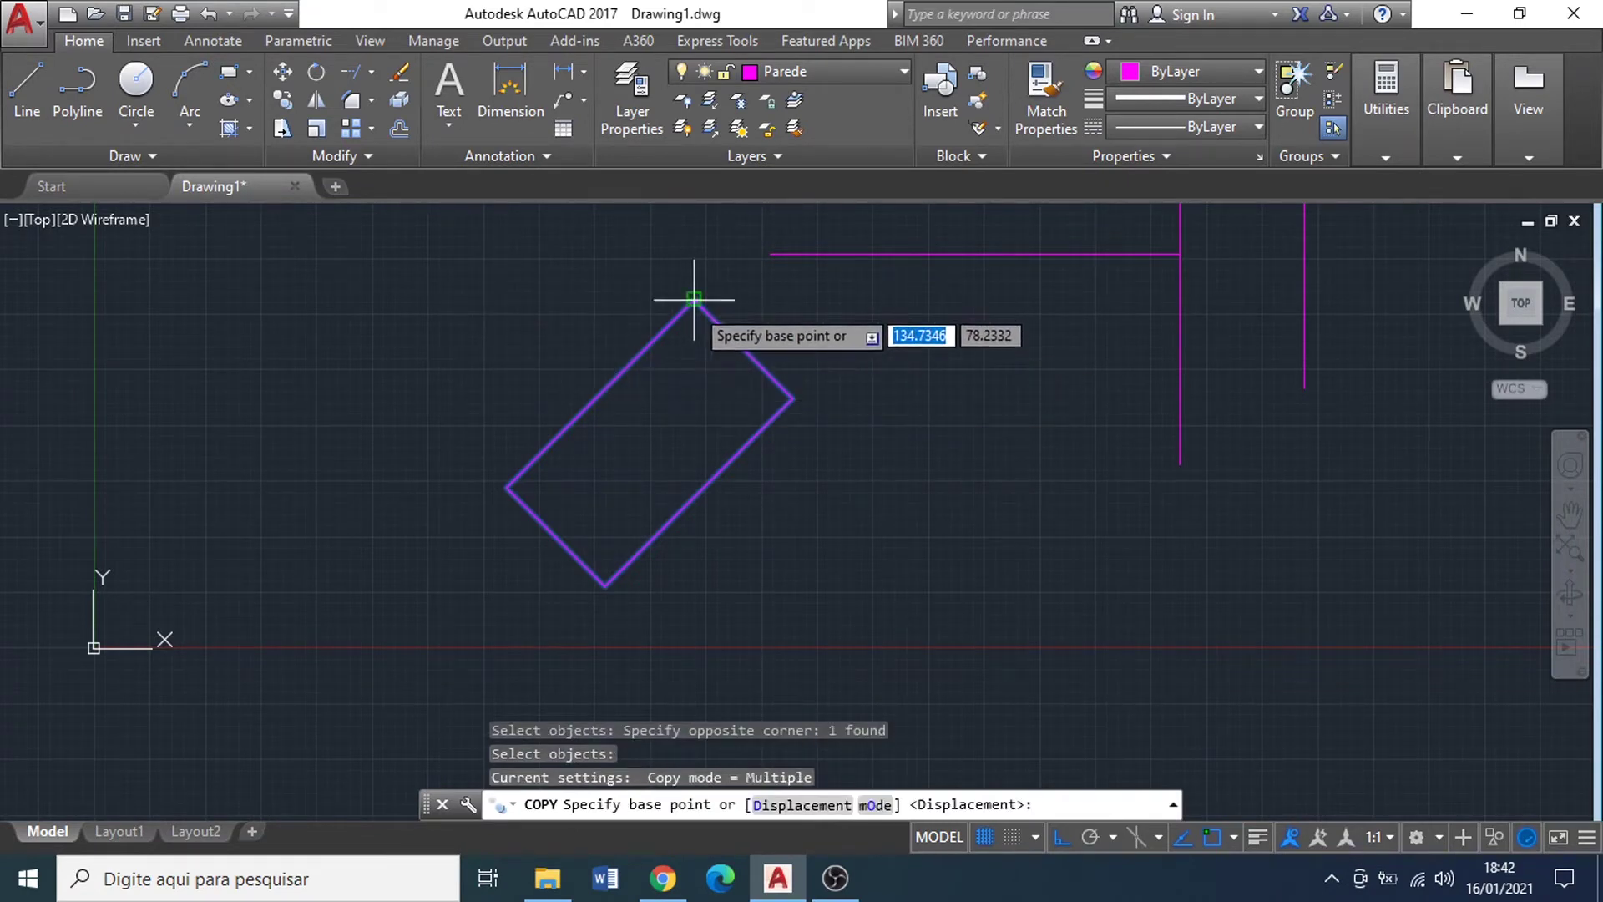
{"action": "left_click", "coordinate": [605, 585]}
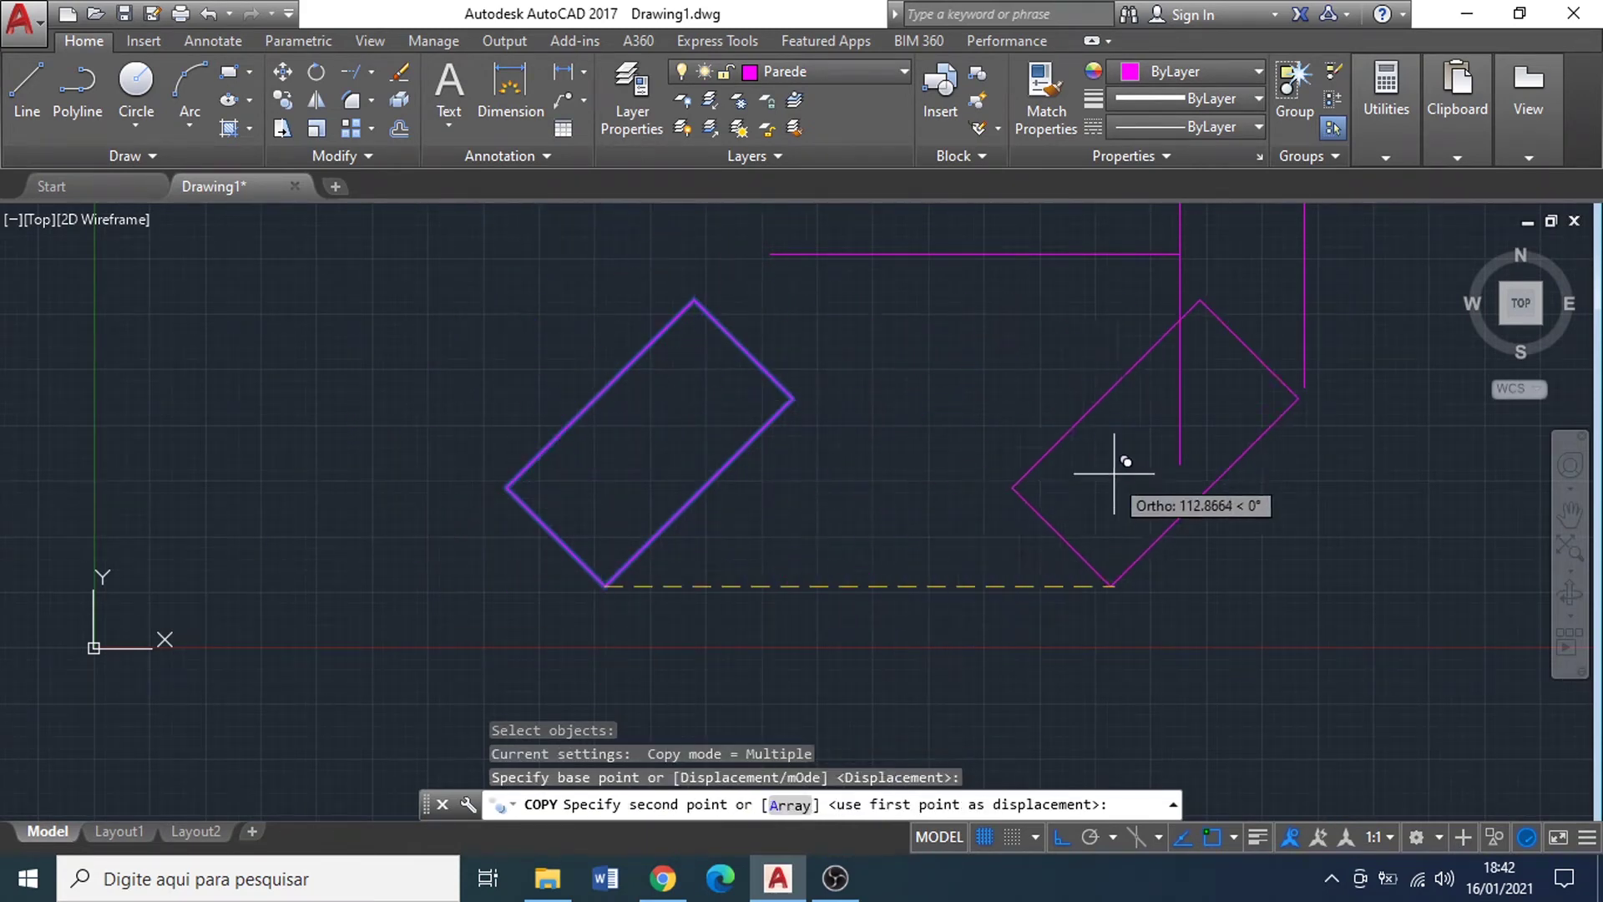
{"action": "scroll", "coordinate": [843, 499], "scroll_direction": "down", "scroll_amount": 2}
{"action": "left_click", "coordinate": [906, 550]}
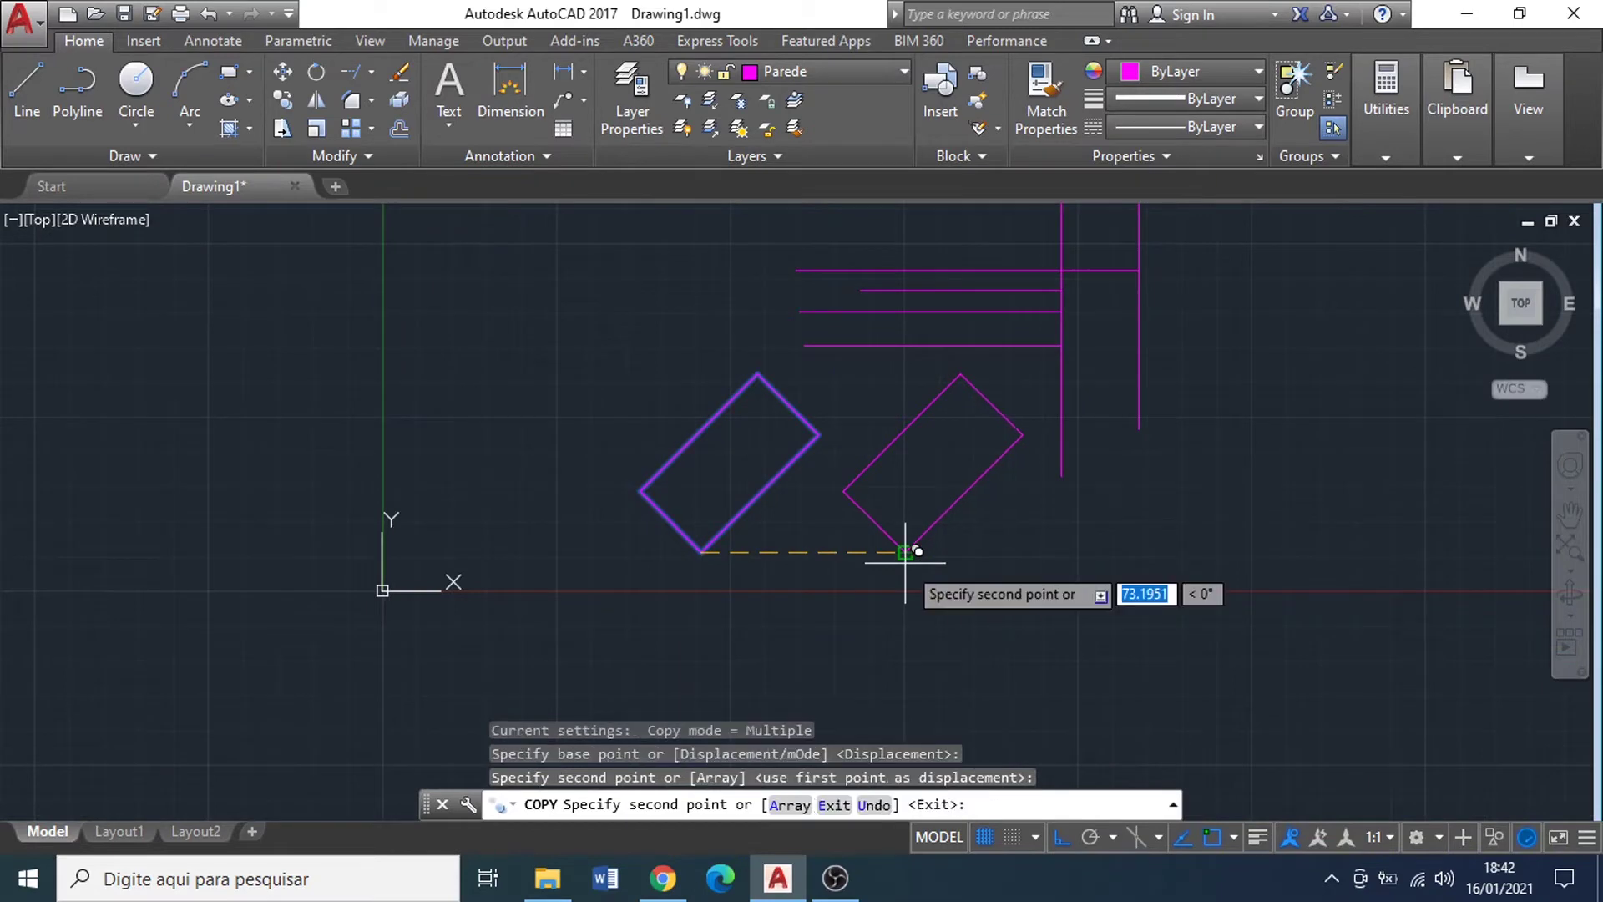
{"action": "left_click", "coordinate": [1152, 551]}
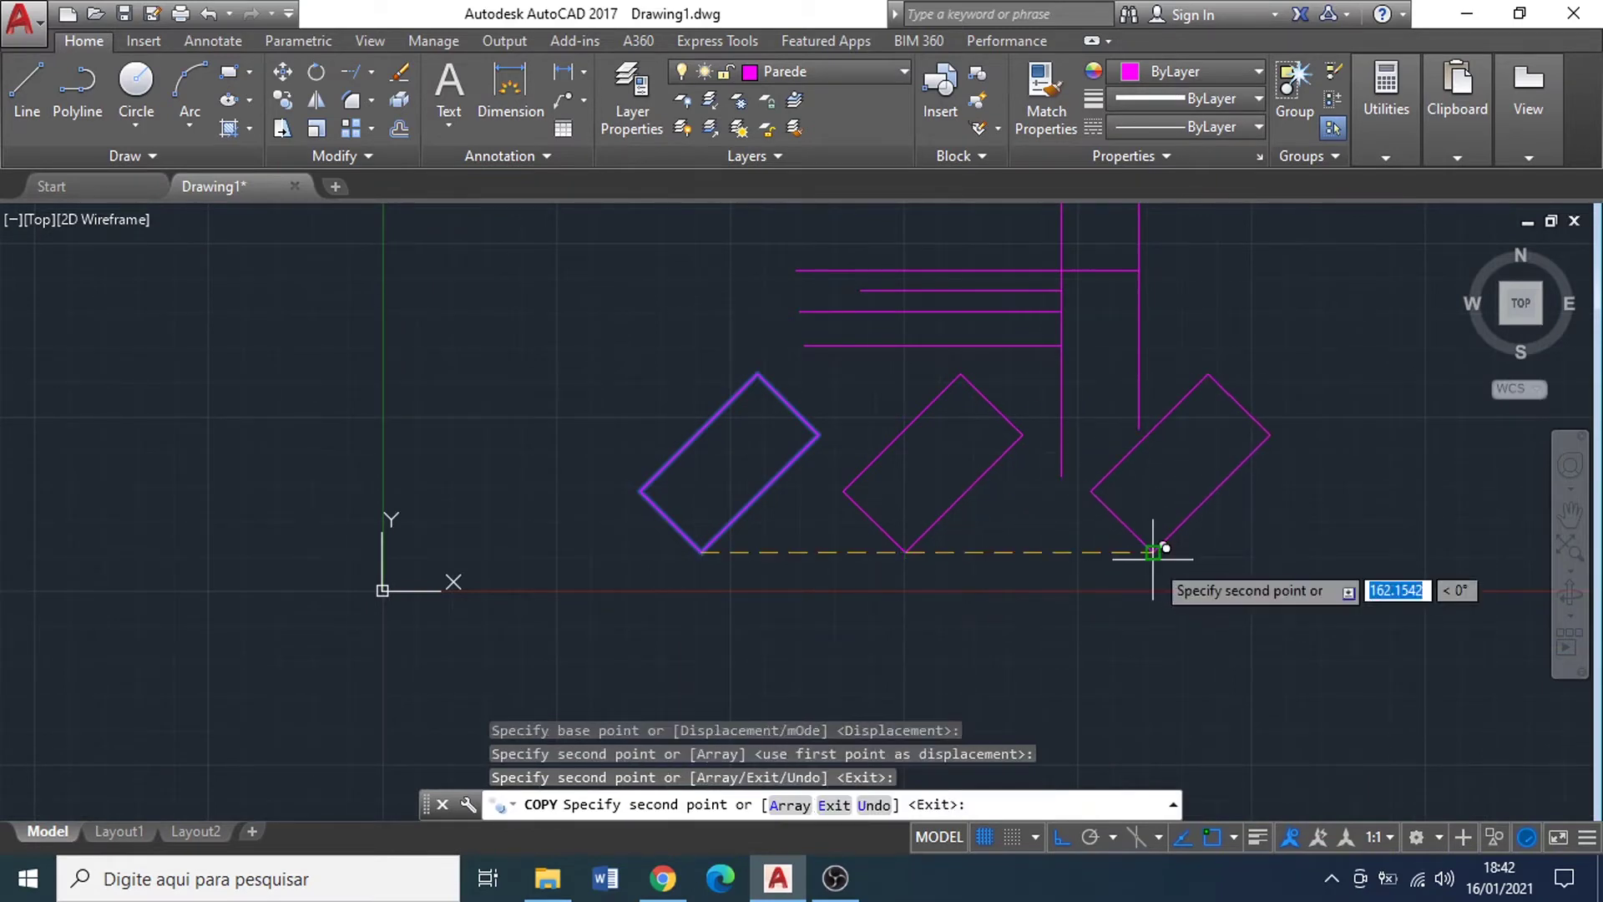
{"action": "middle_click_drag", "start_coordinate": [1311, 547], "coordinate": [931, 547]}
{"action": "left_click", "coordinate": [1040, 552]}
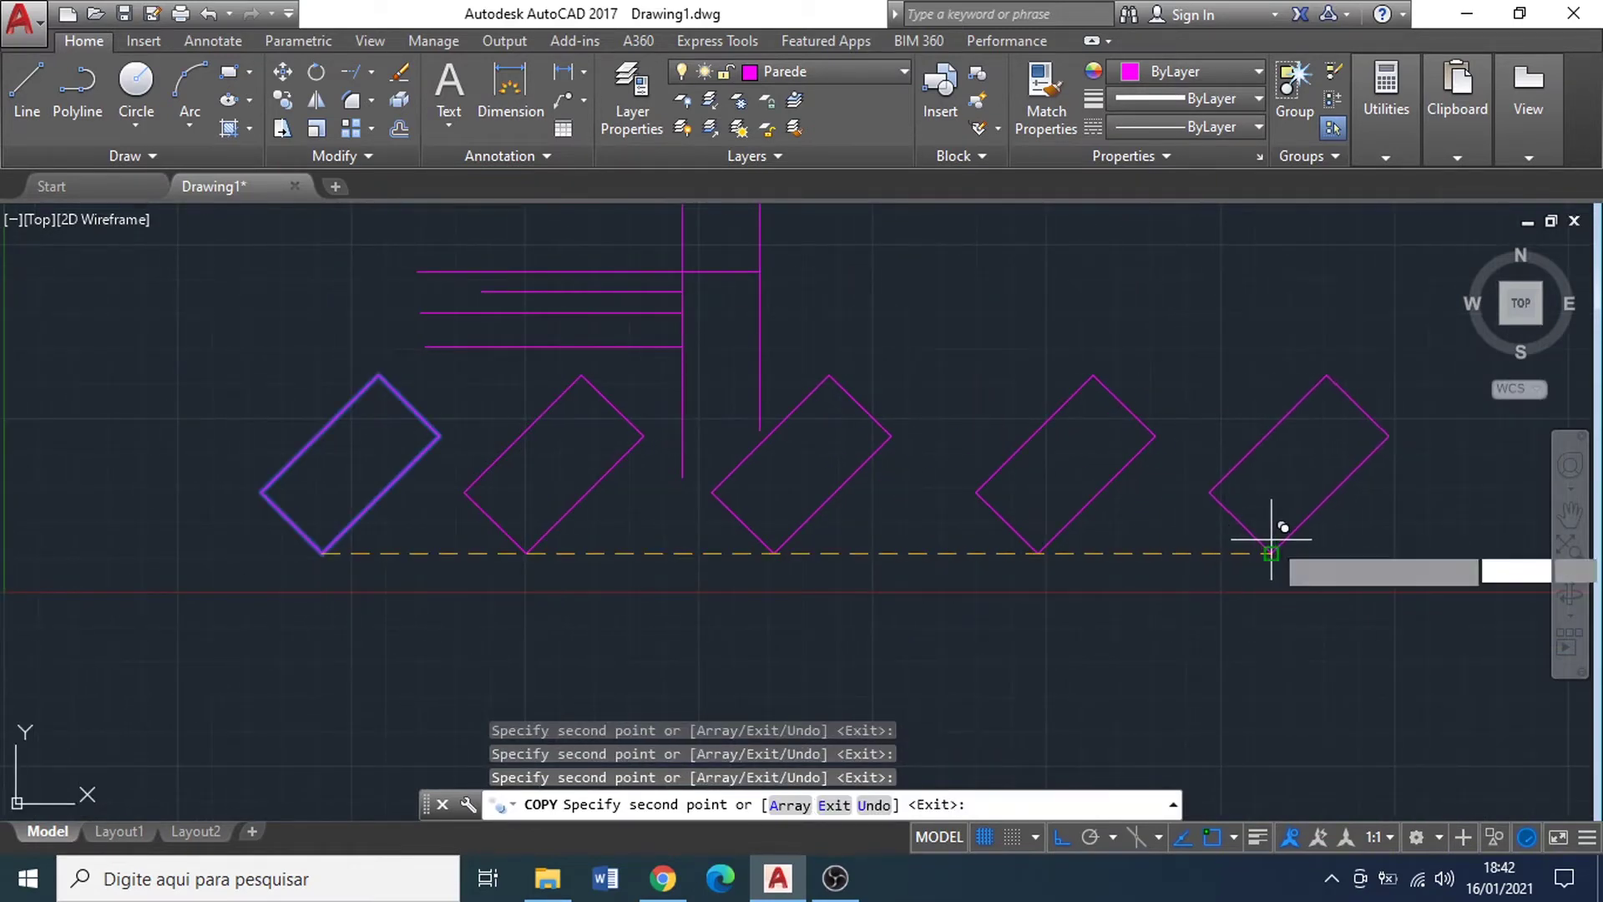
{"action": "left_click", "coordinate": [1271, 552]}
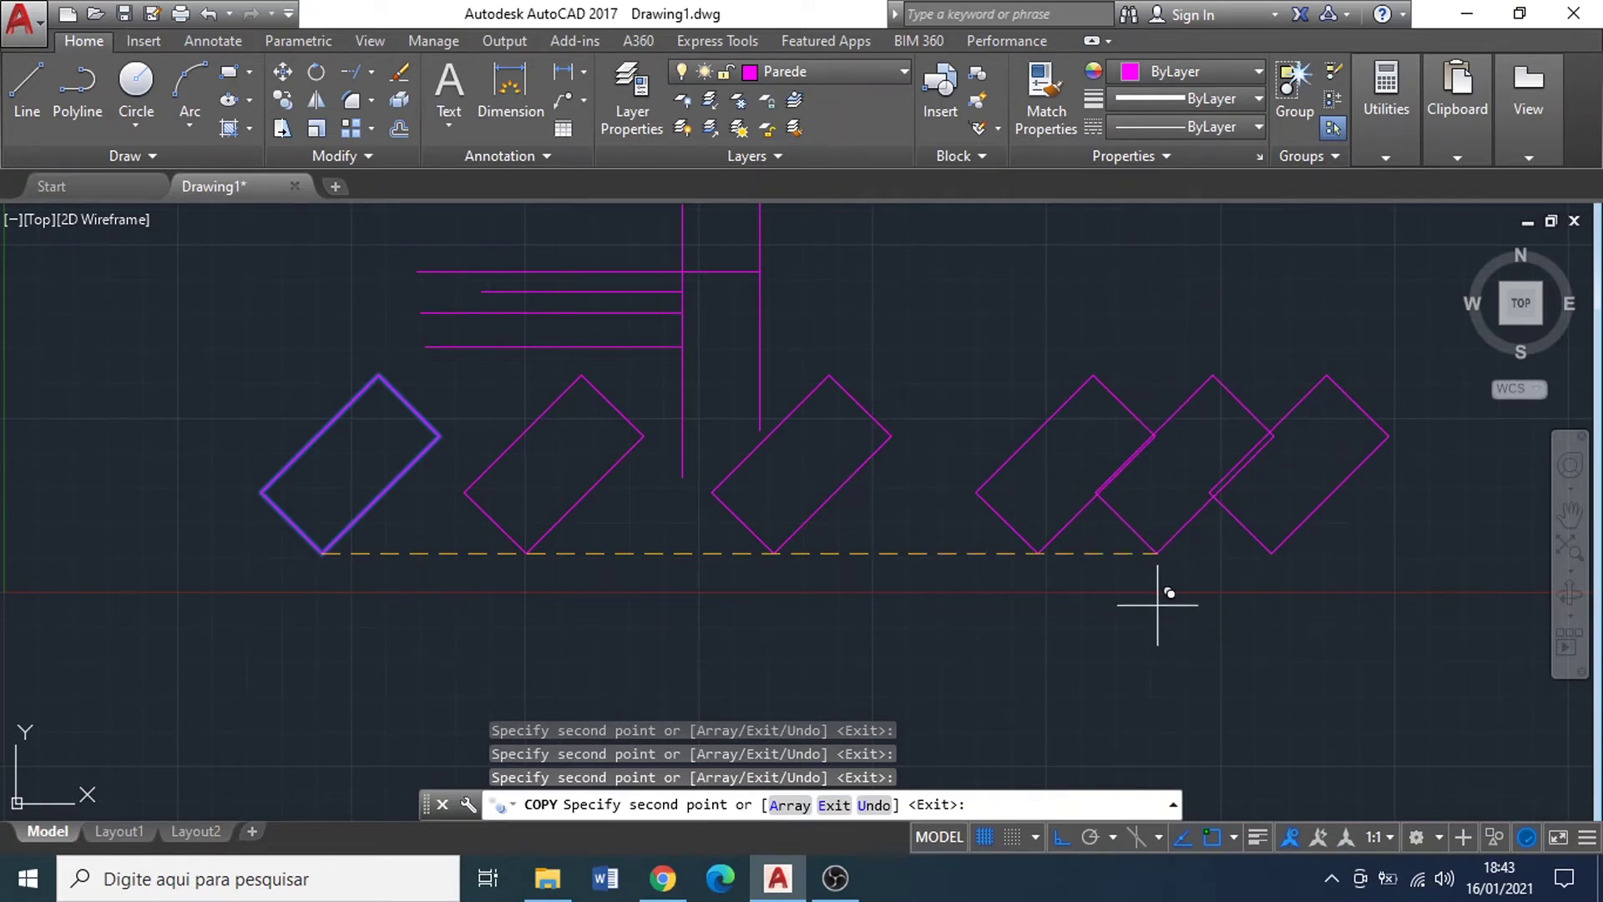
{"action": "key", "text": "Escape"}
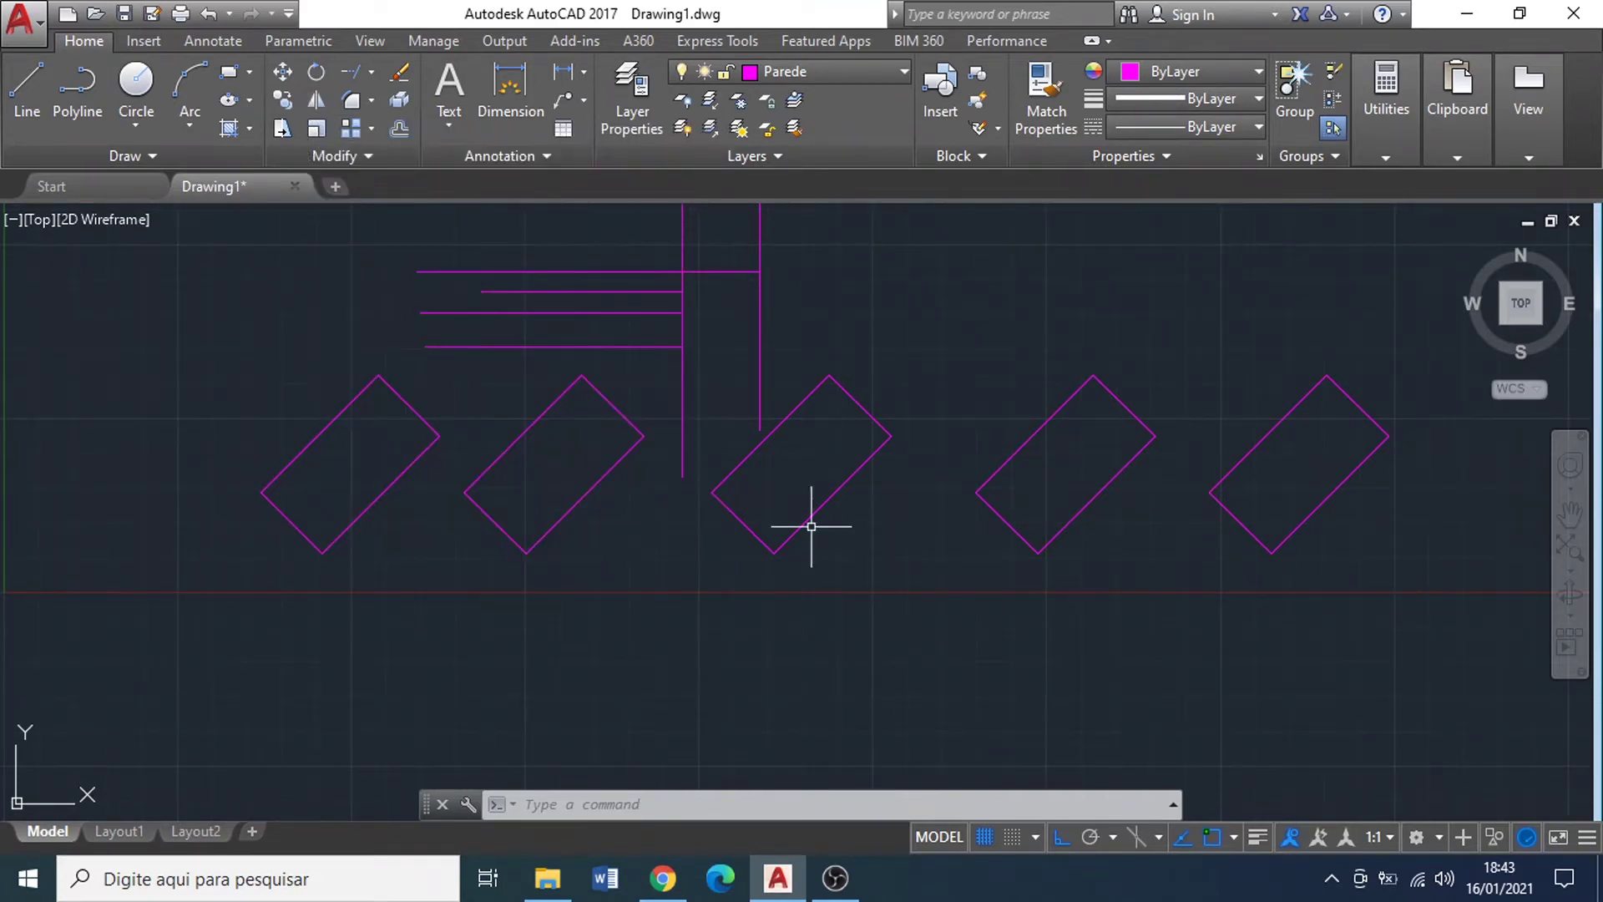
Step: Mirror the leftmost rectangle across its upper-left long edge and erase the source object
{"action": "mouse_move", "coordinate": [289, 197]}
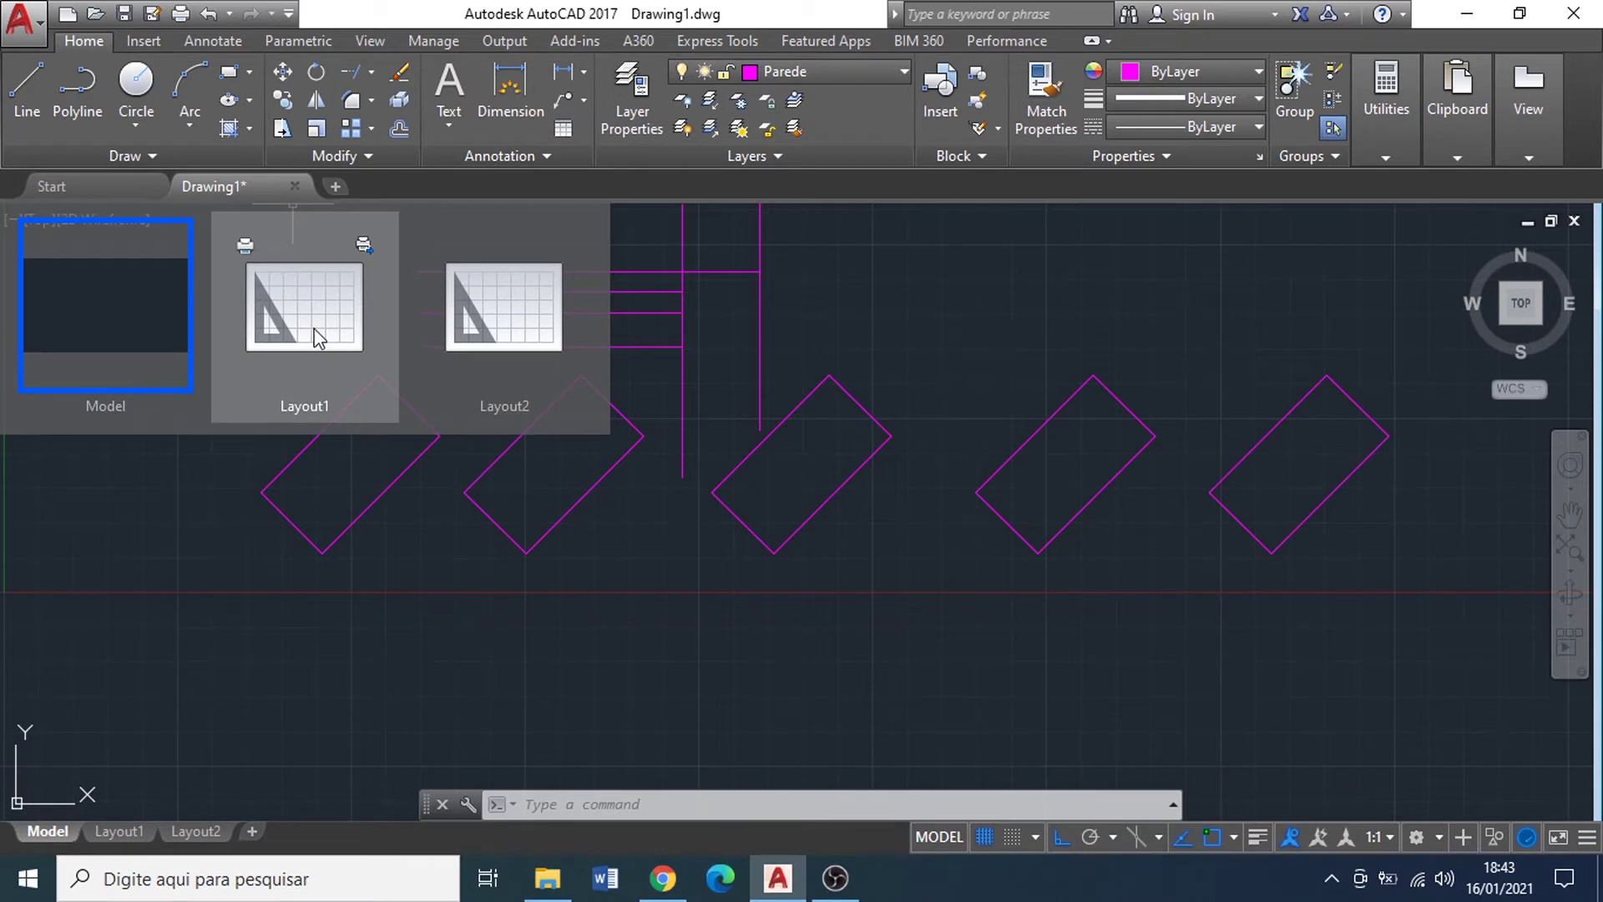
{"action": "middle_click_drag", "start_coordinate": [368, 329], "coordinate": [484, 309]}
{"action": "left_click", "coordinate": [316, 99]}
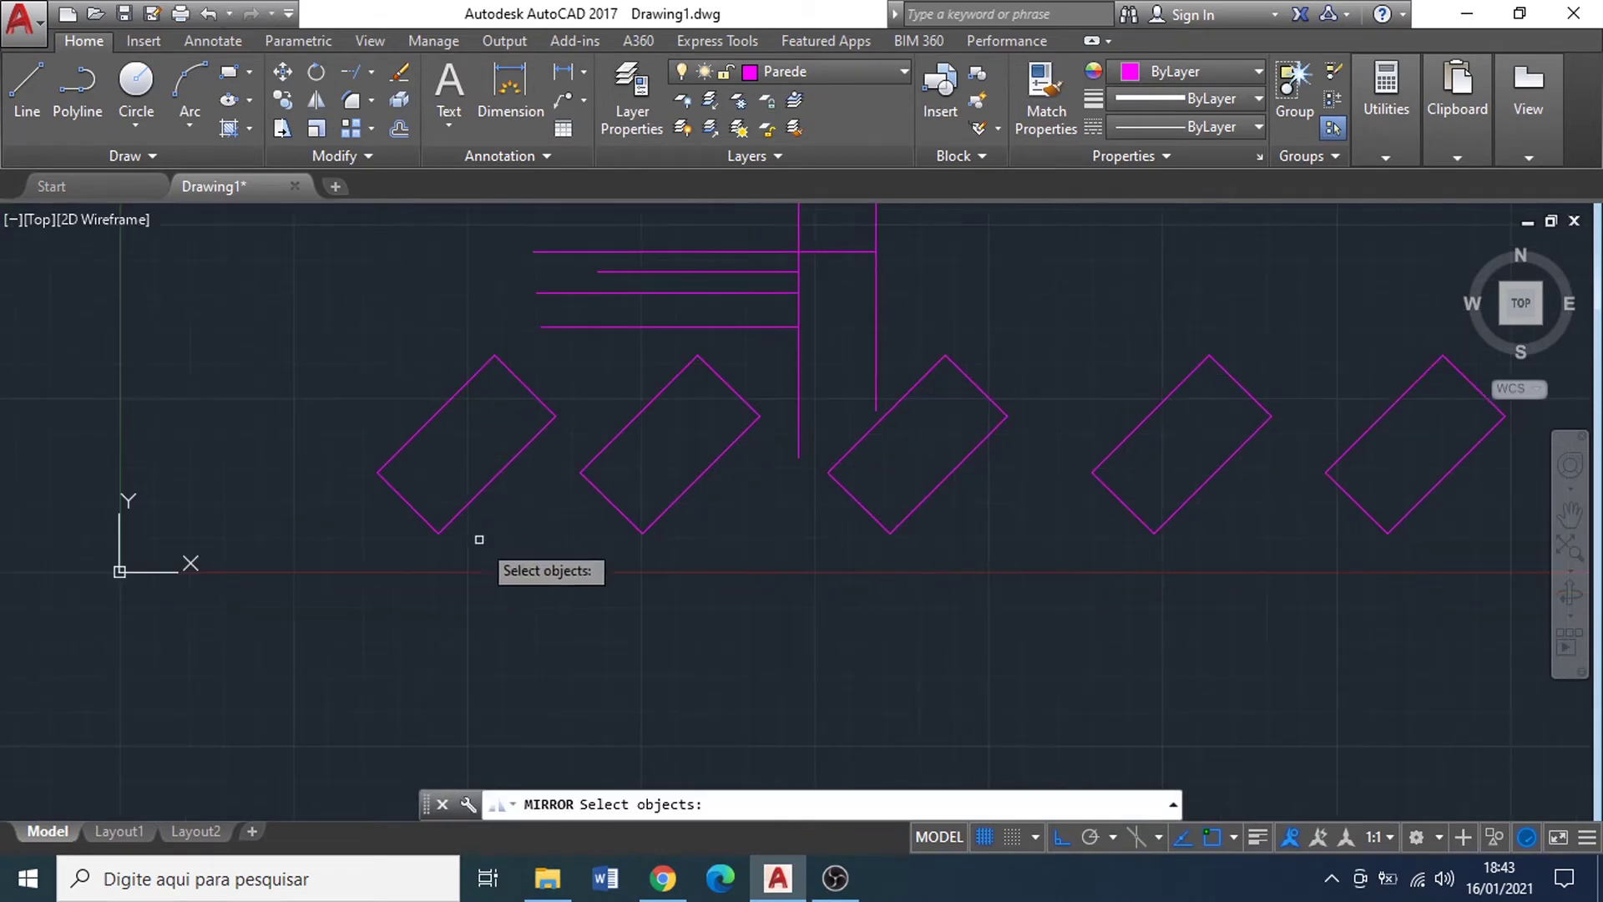
{"action": "left_click", "coordinate": [545, 561]}
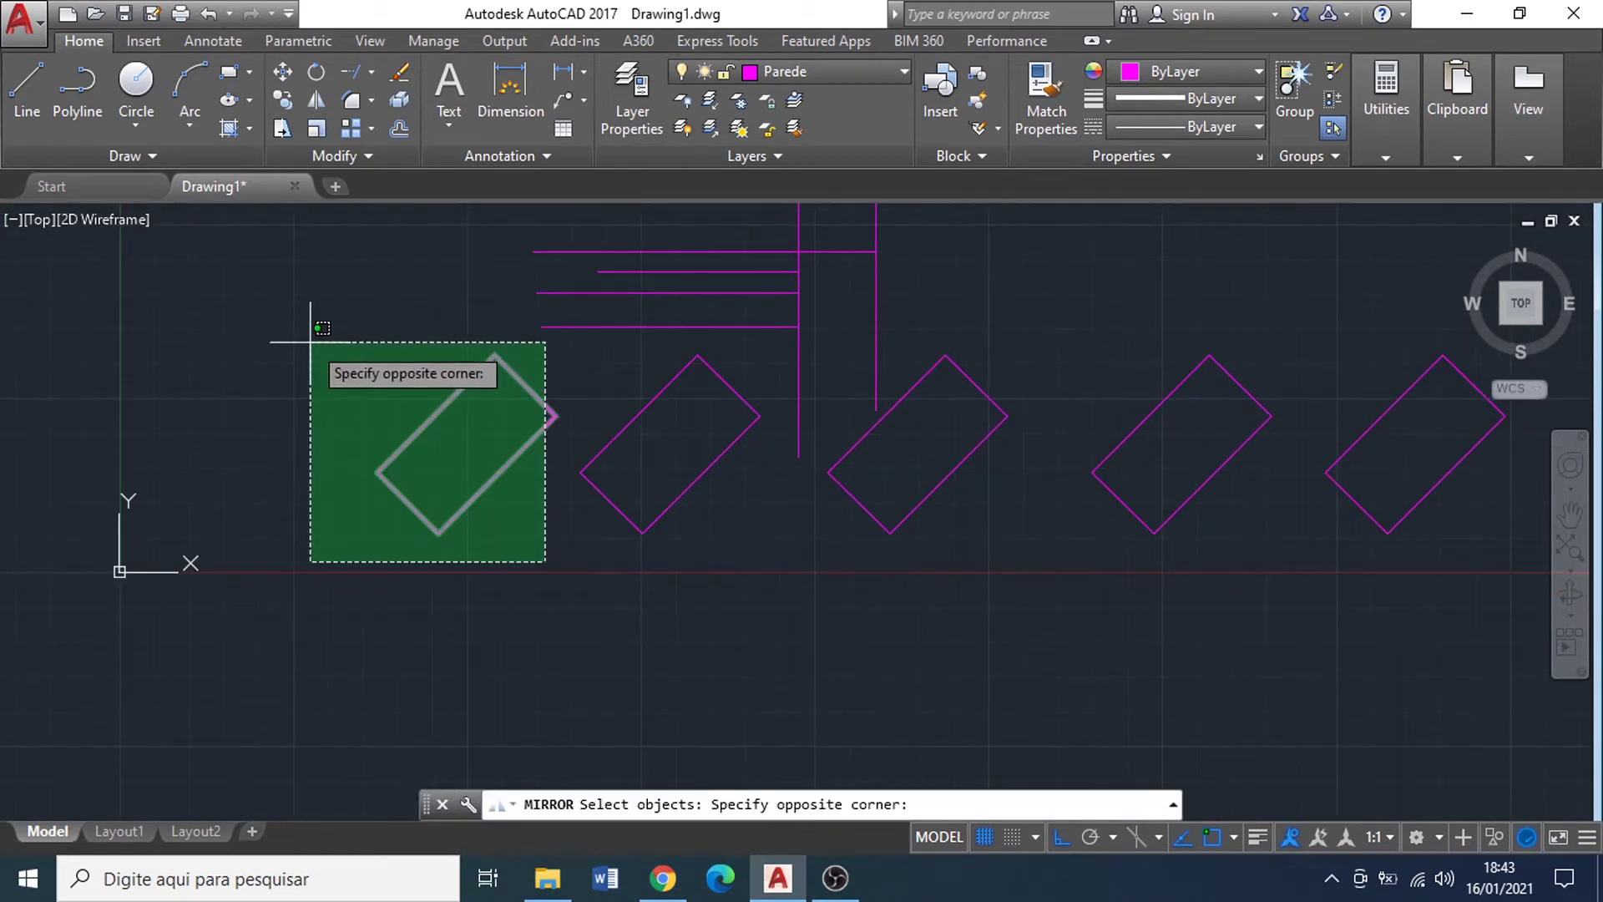
{"action": "left_click", "coordinate": [310, 342]}
{"action": "key", "text": "Return"}
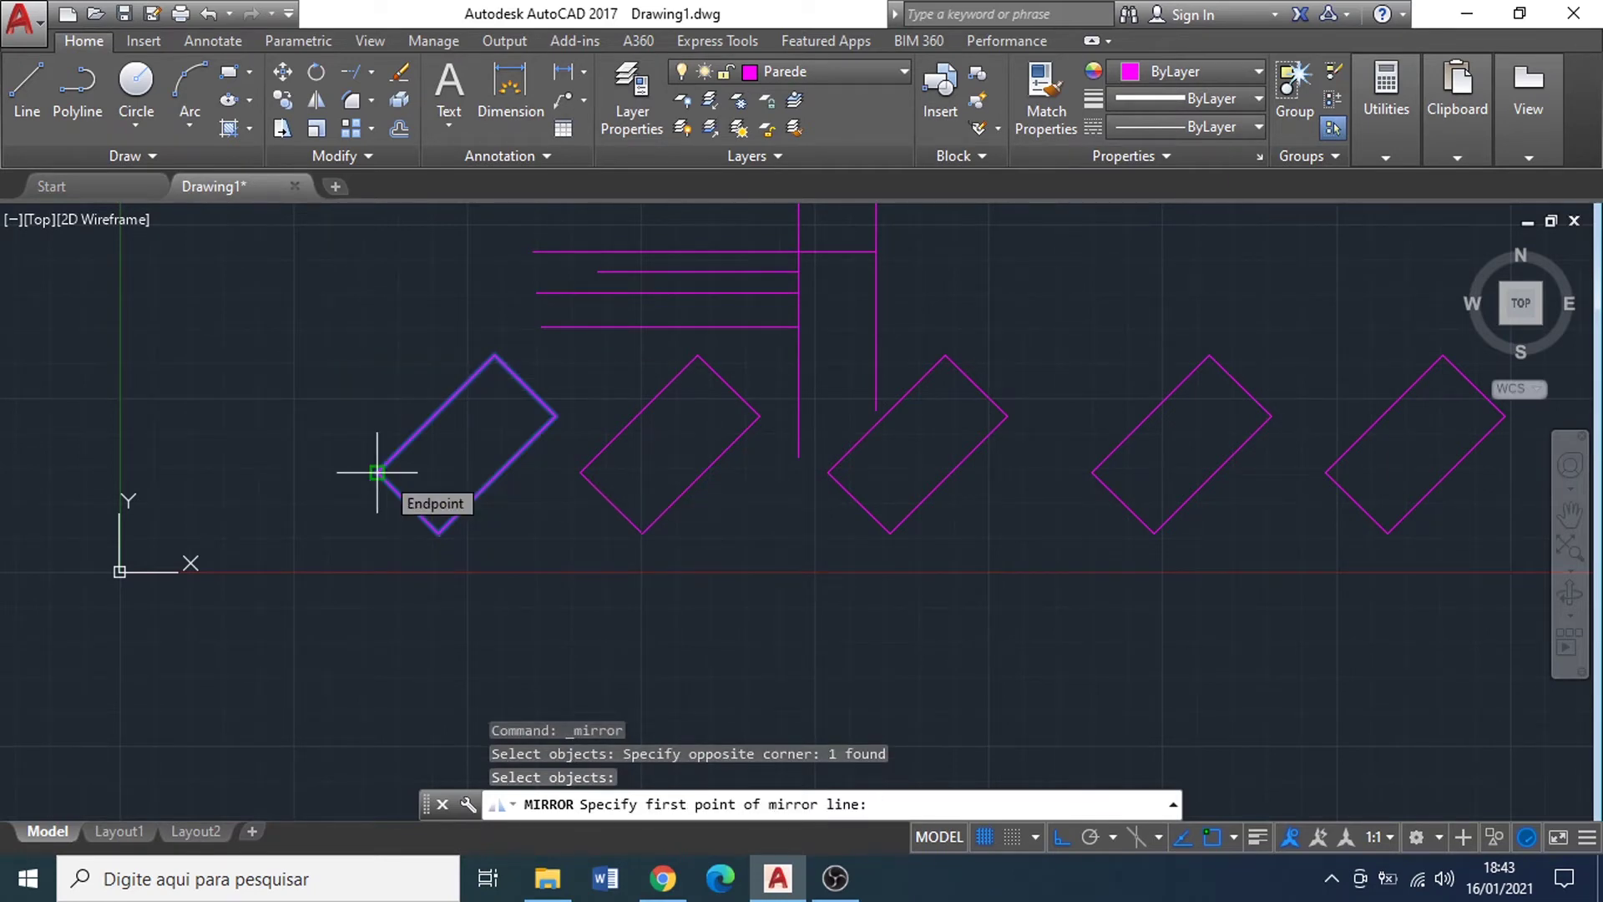
{"action": "left_click", "coordinate": [377, 473]}
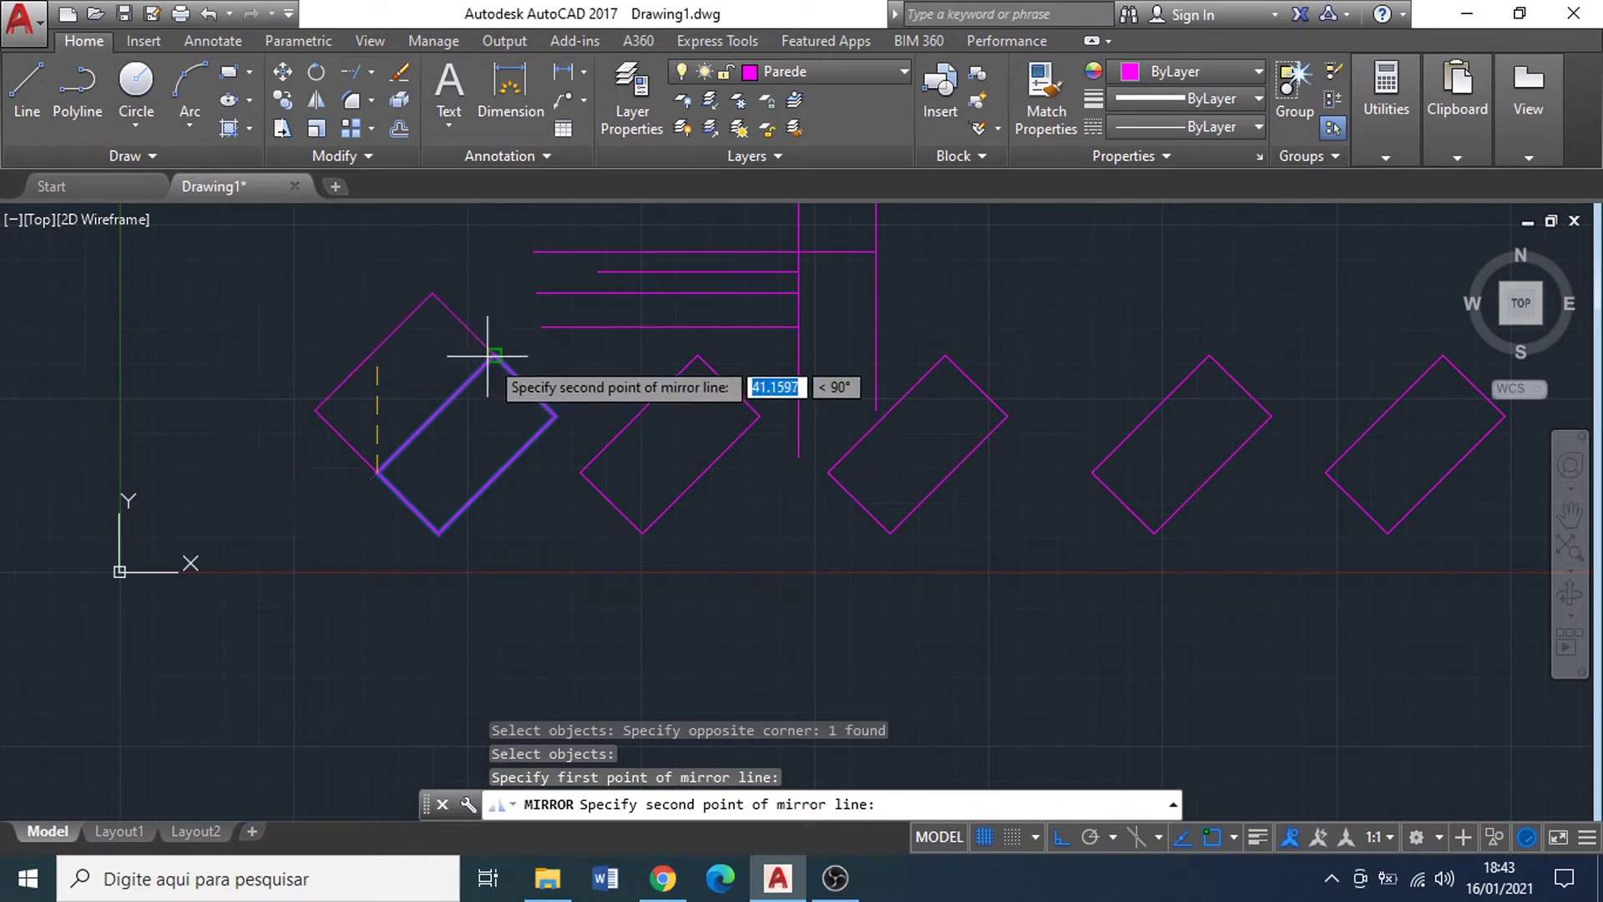
{"action": "scroll", "coordinate": [493, 347], "scroll_direction": "up", "scroll_amount": 4}
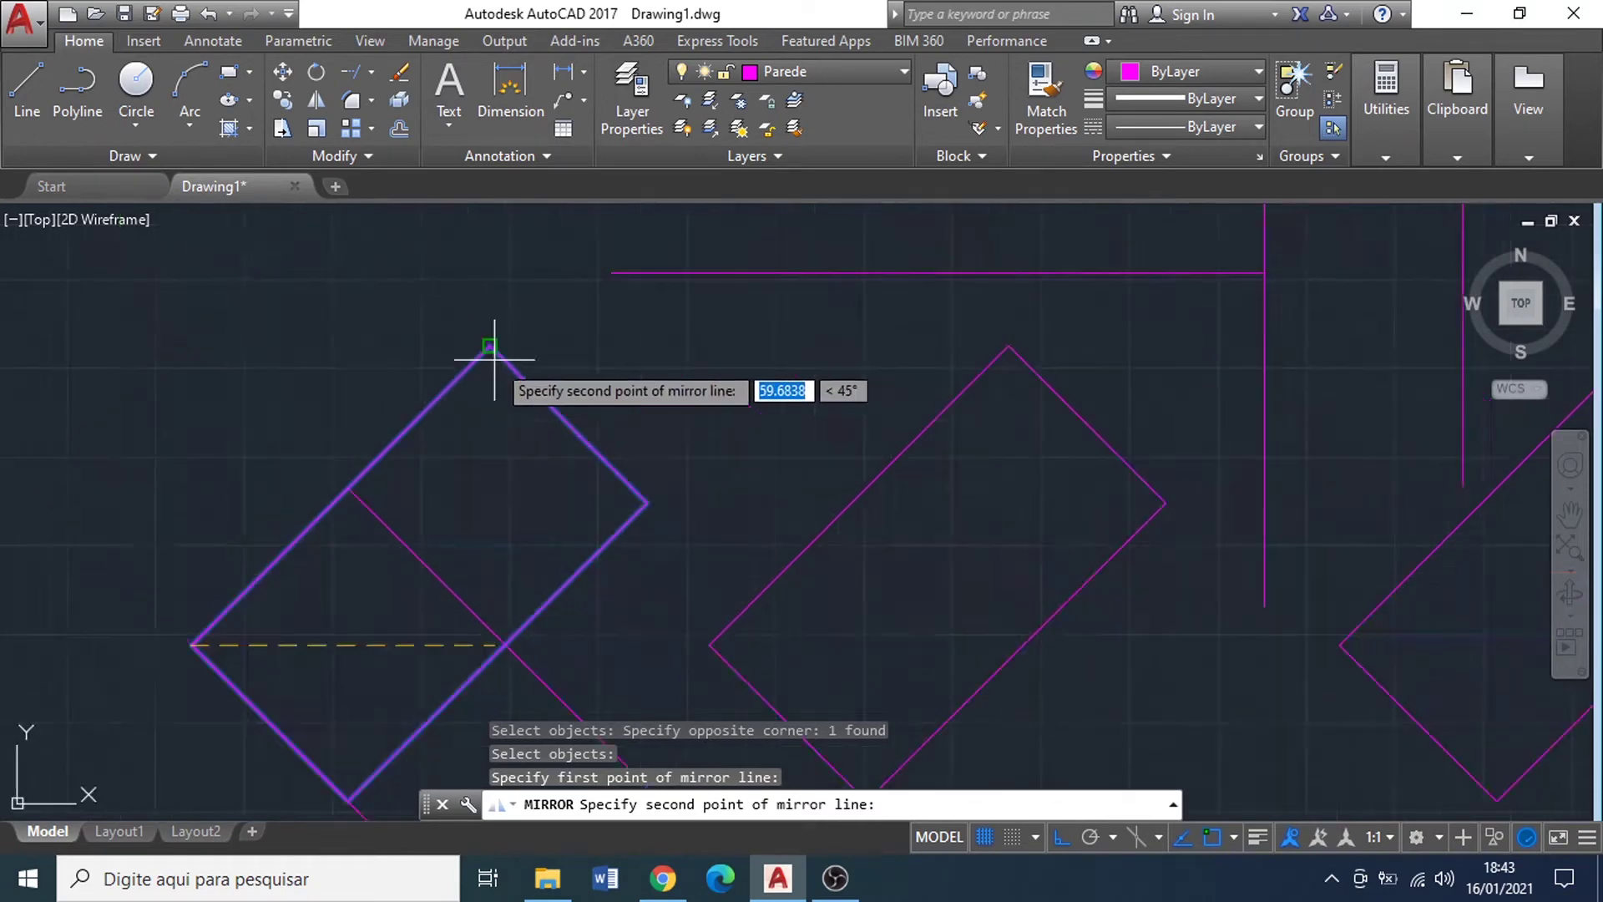
{"action": "scroll", "coordinate": [484, 341], "scroll_direction": "down", "scroll_amount": 2}
{"action": "left_click", "coordinate": [488, 349]}
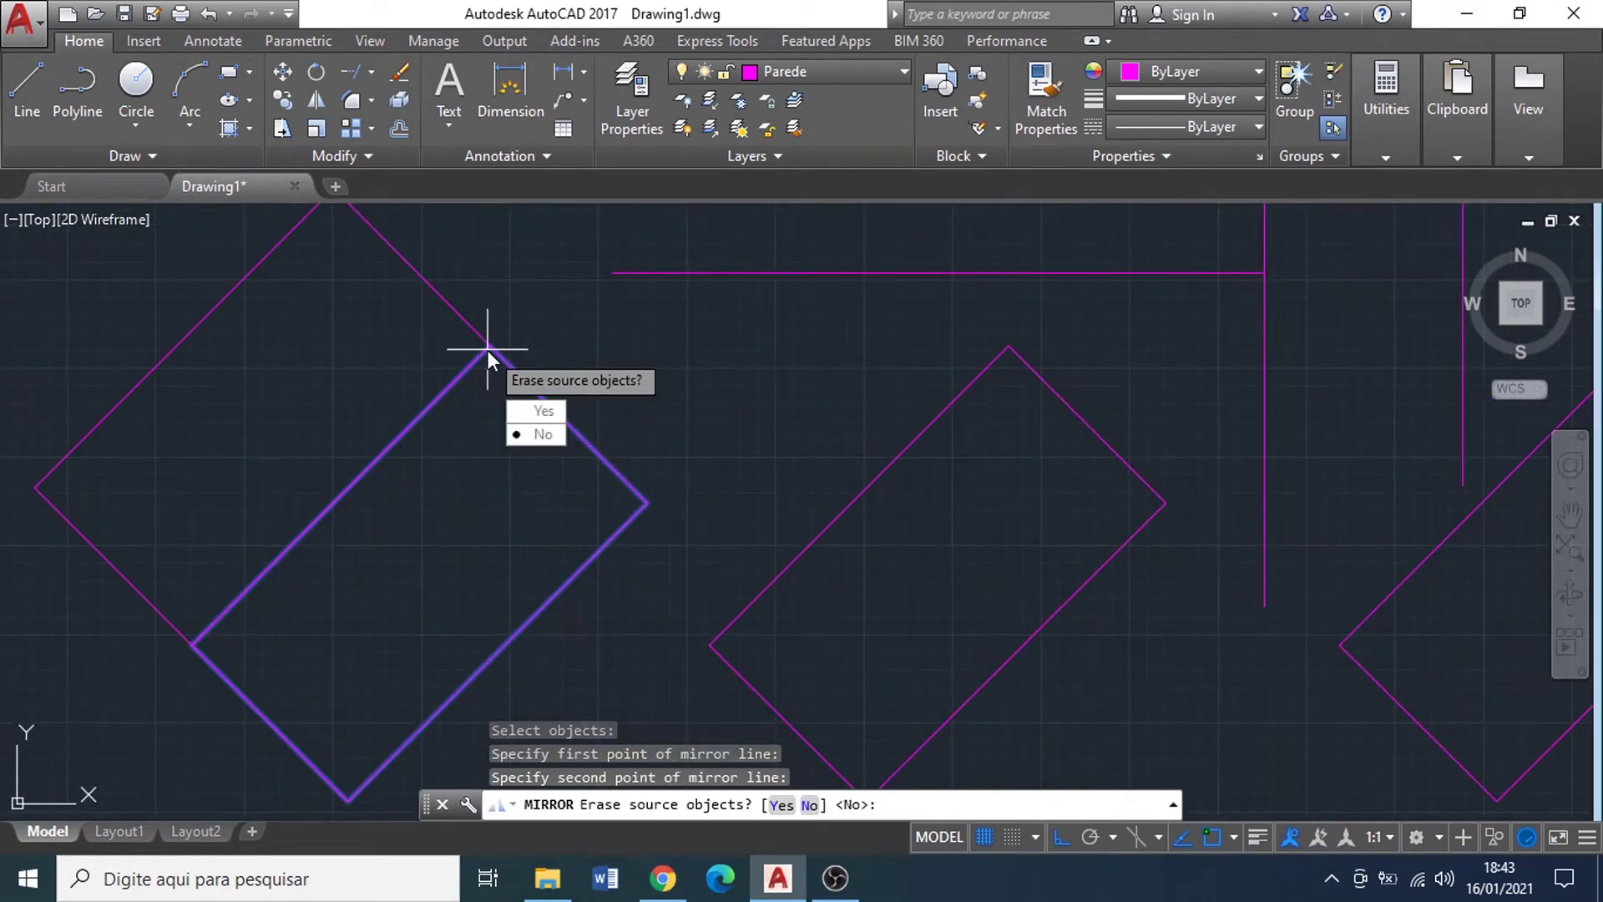
{"action": "scroll", "coordinate": [488, 349], "scroll_direction": "down", "scroll_amount": 3}
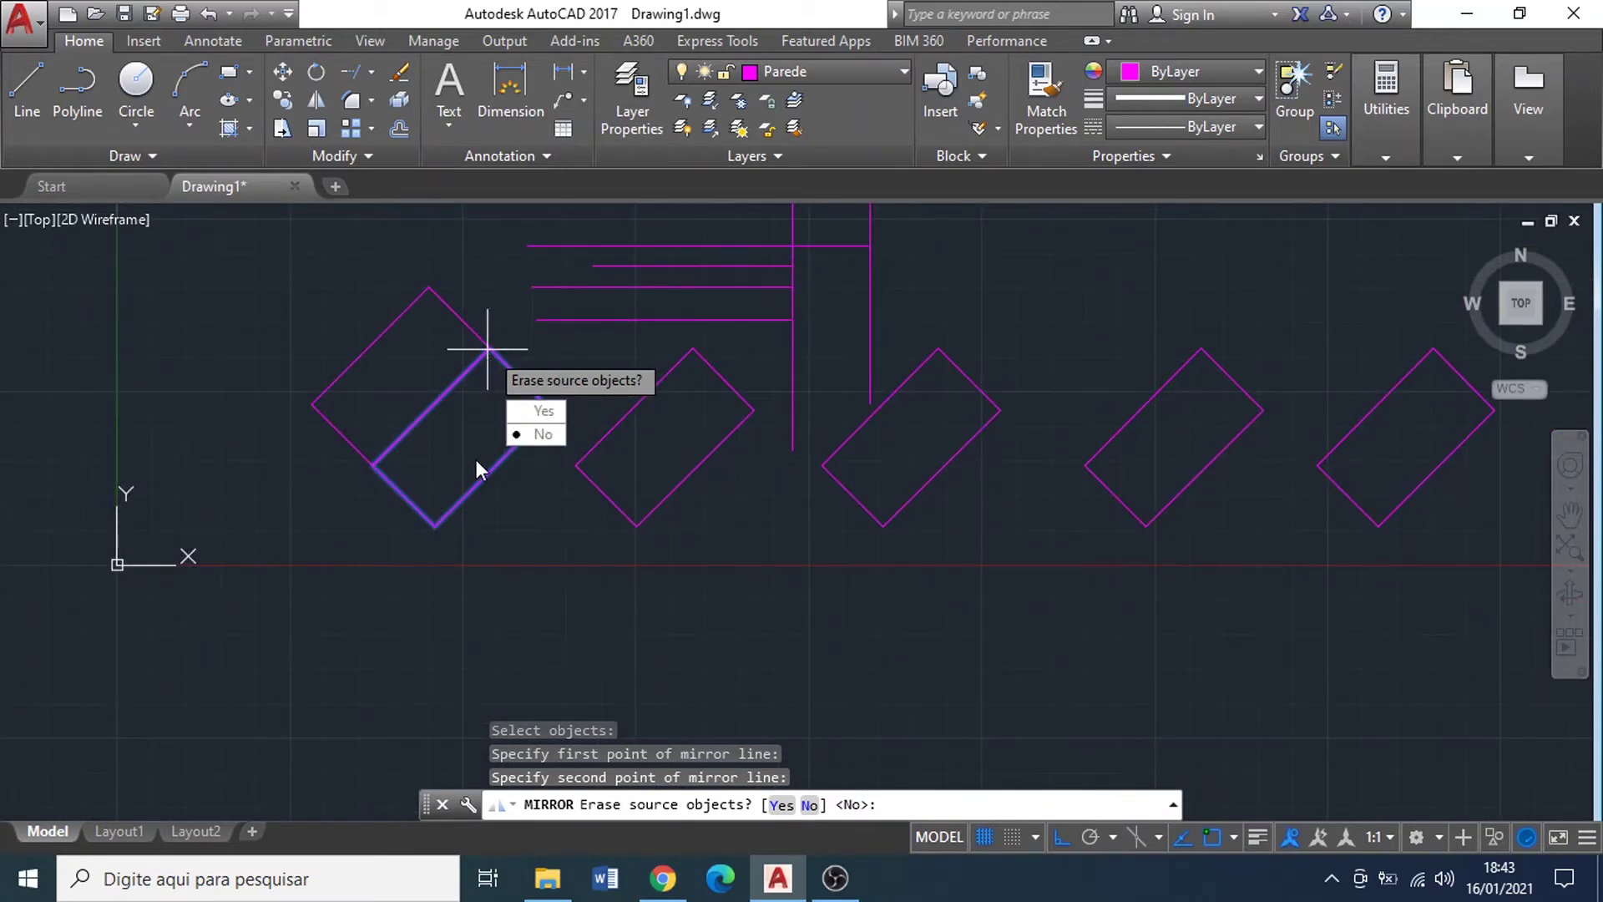
{"action": "left_click", "coordinate": [543, 410]}
{"action": "scroll", "coordinate": [487, 349], "scroll_direction": "down", "scroll_amount": 4}
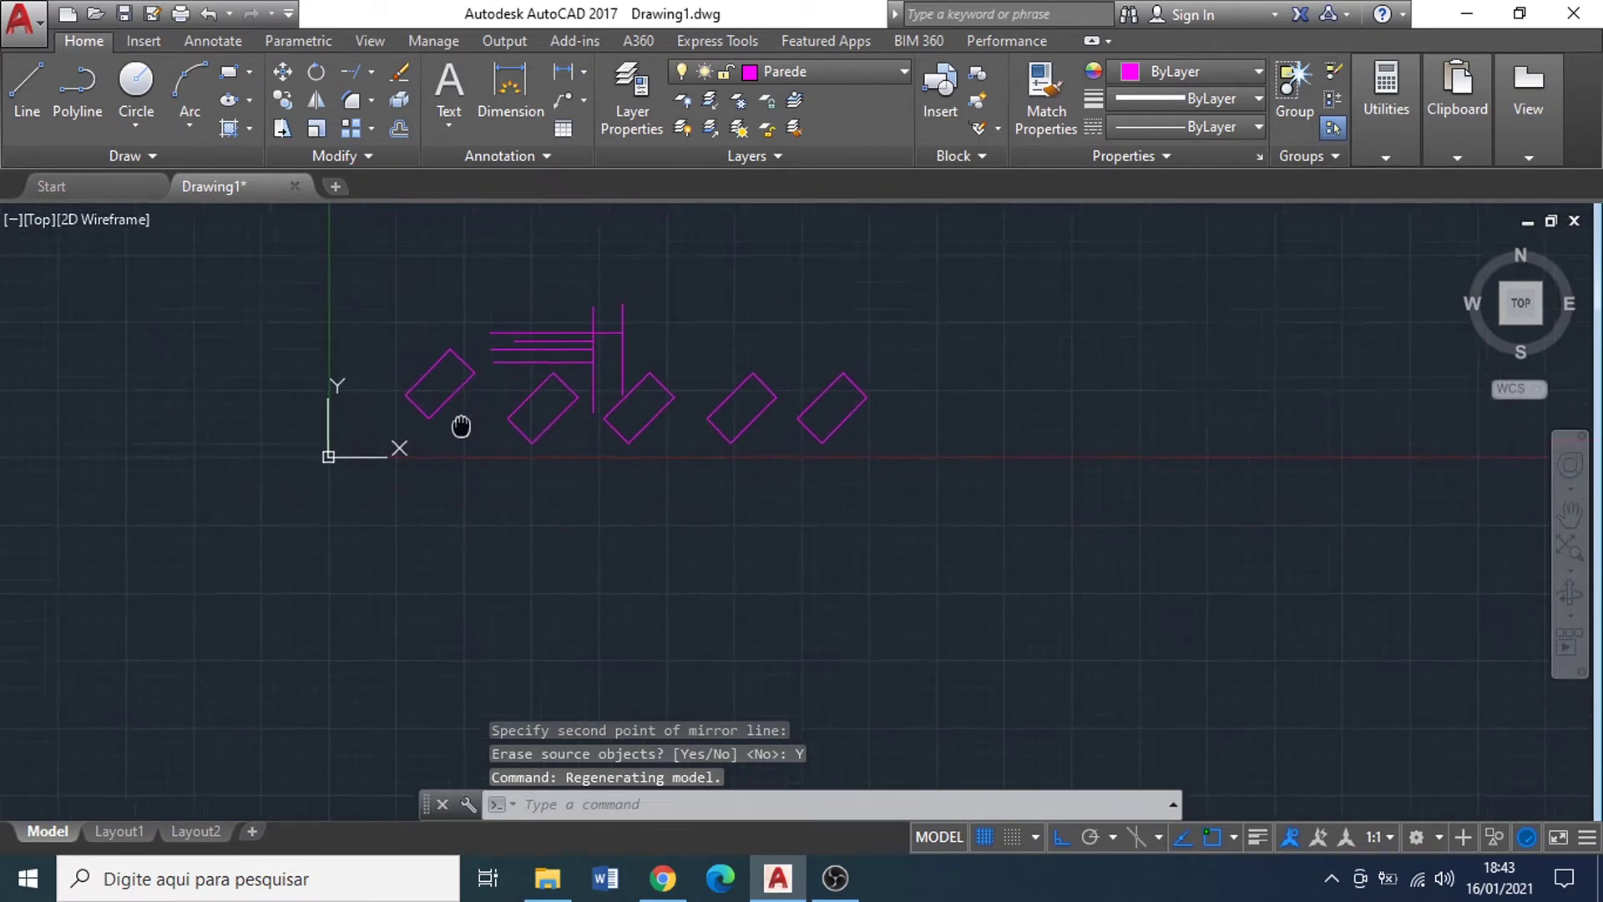
{"action": "scroll", "coordinate": [458, 423], "scroll_direction": "up", "scroll_amount": 2}
{"action": "scroll", "coordinate": [359, 451], "scroll_direction": "up", "scroll_amount": 4}
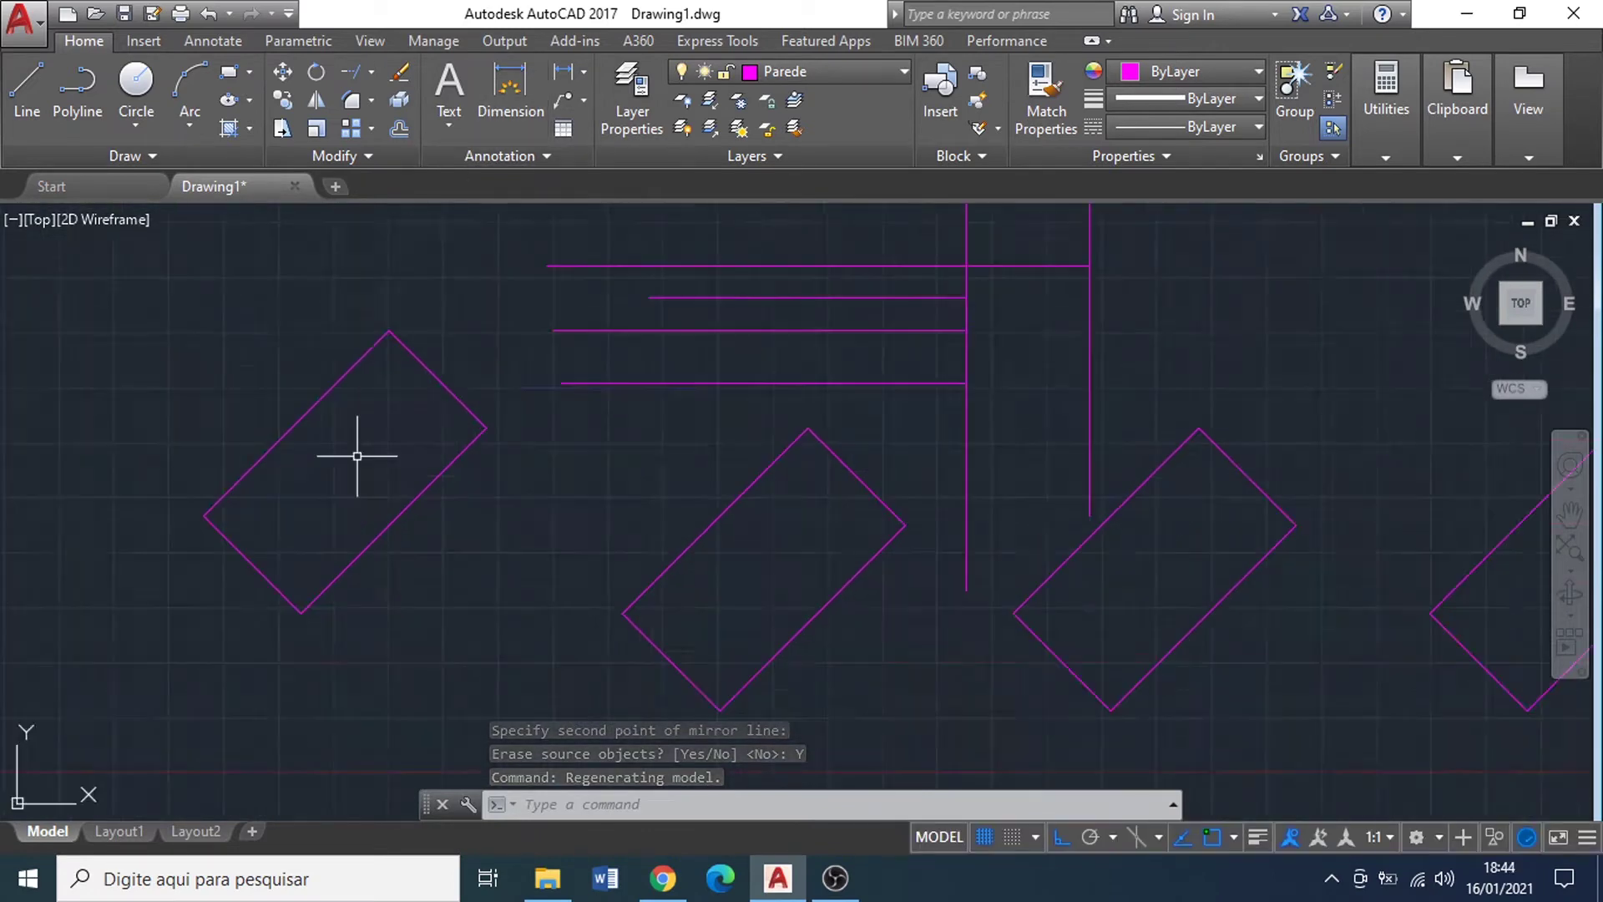
Step: Draw a short horizontal line in the empty area above the row of rectangles, to the right of the vertical lines
{"action": "scroll", "coordinate": [323, 334], "scroll_direction": "down", "scroll_amount": 2}
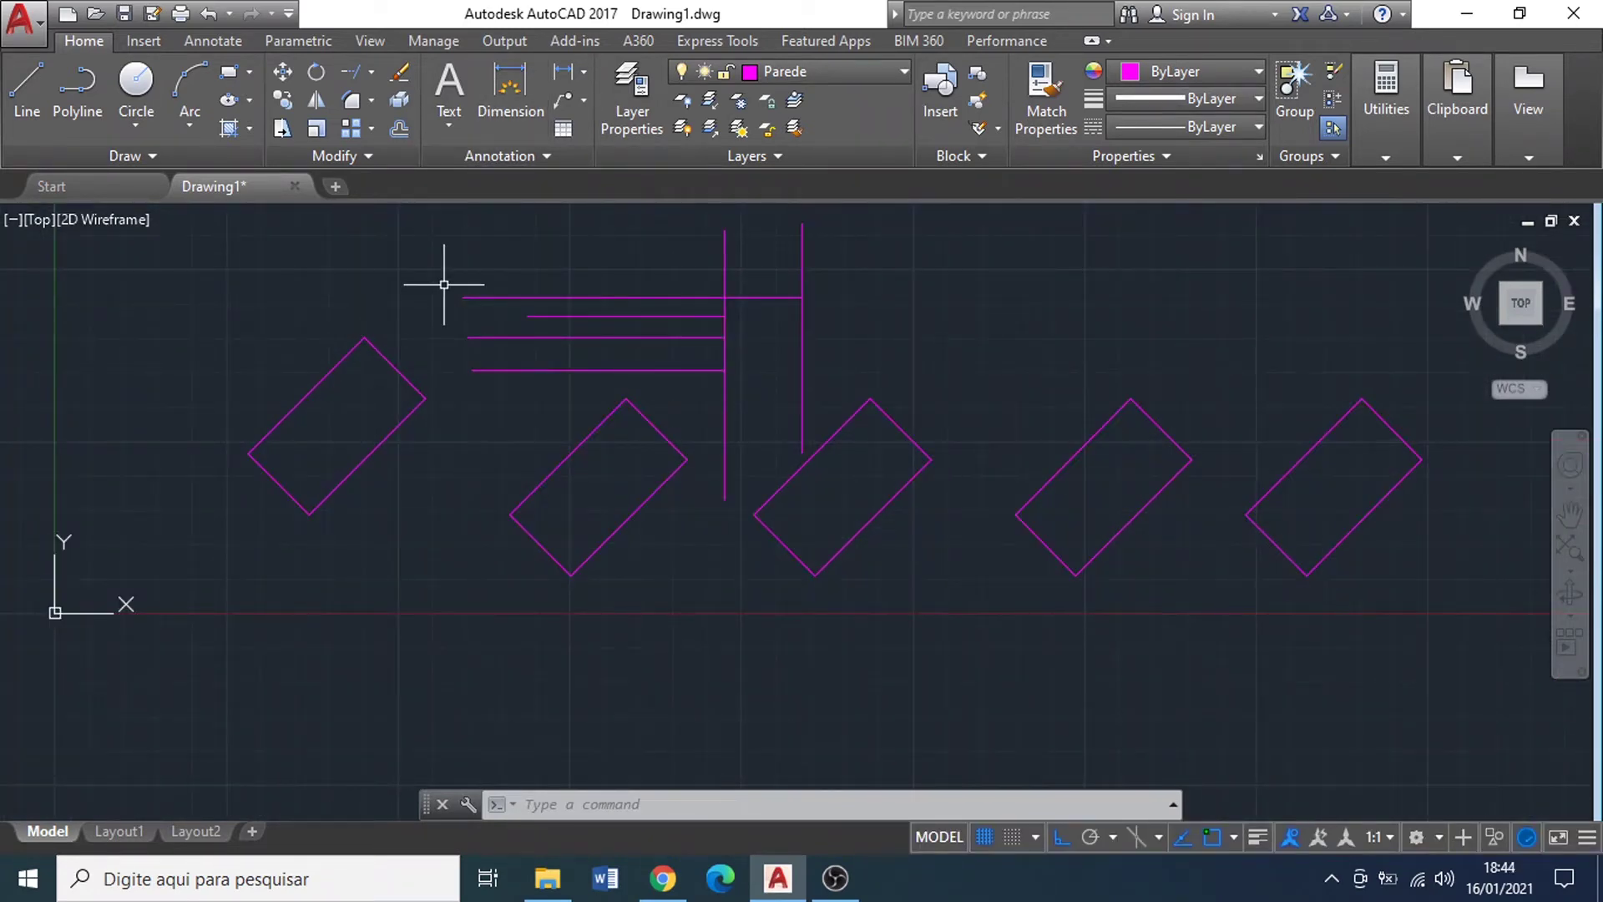
{"action": "middle_click_drag", "start_coordinate": [442, 337], "coordinate": [315, 501]}
{"action": "left_click", "coordinate": [25, 111]}
{"action": "middle_click_drag", "start_coordinate": [876, 384], "coordinate": [659, 418]}
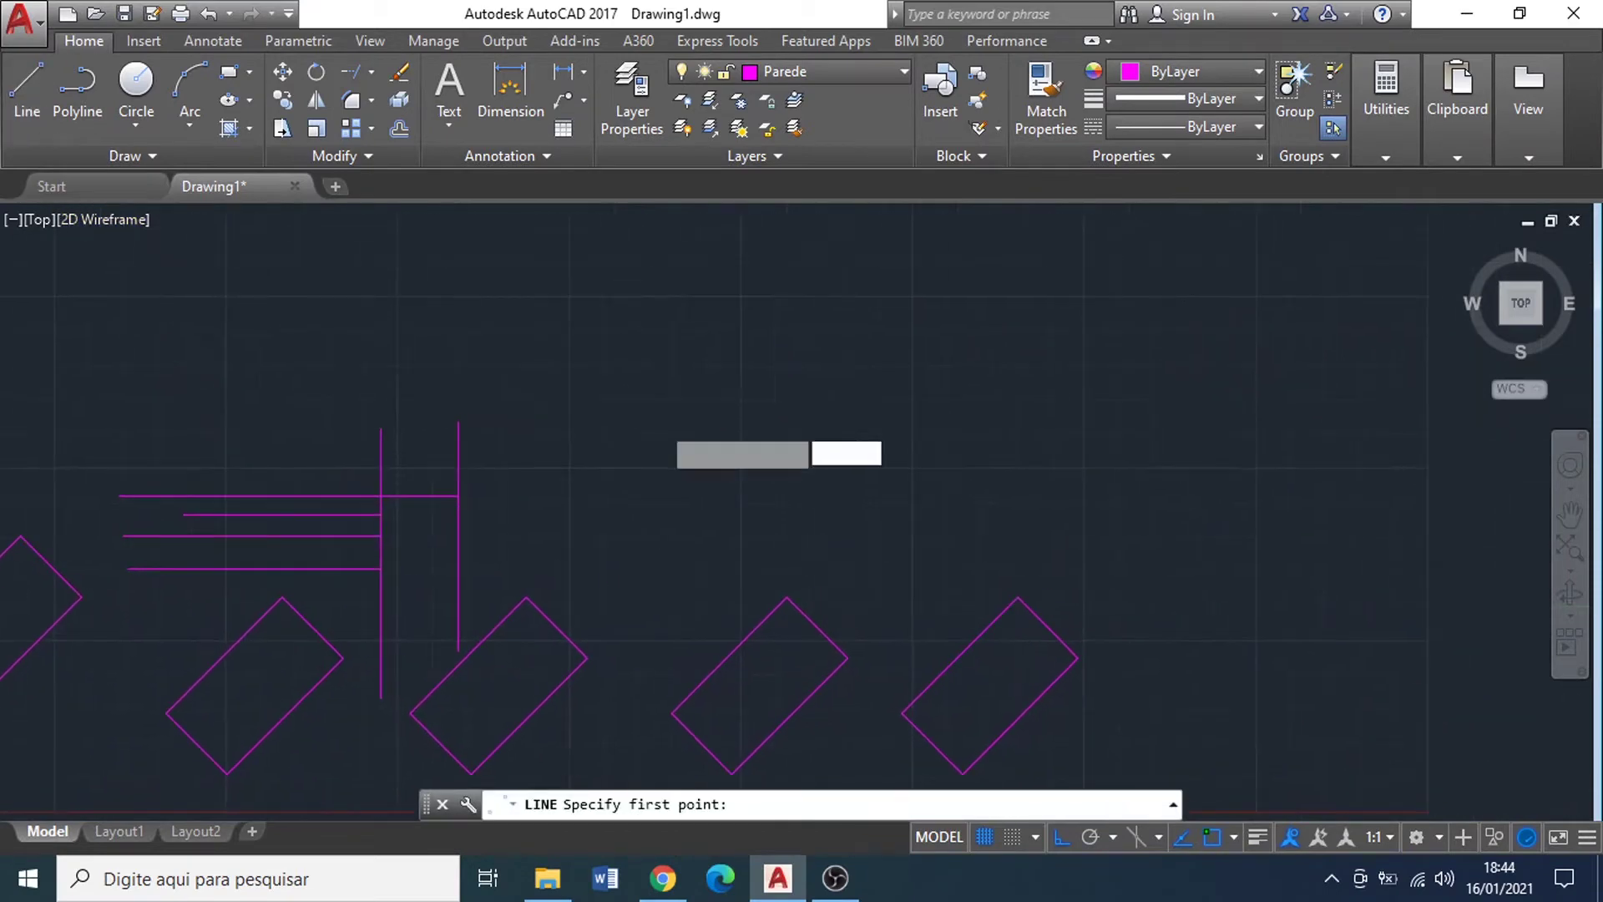
{"action": "left_click", "coordinate": [659, 364]}
{"action": "key", "text": "Return"}
Step: Draw a short vertical line down from the new line's right end and a parallel horizontal line back to the left, leaving the shape open
{"action": "key", "text": "Return"}
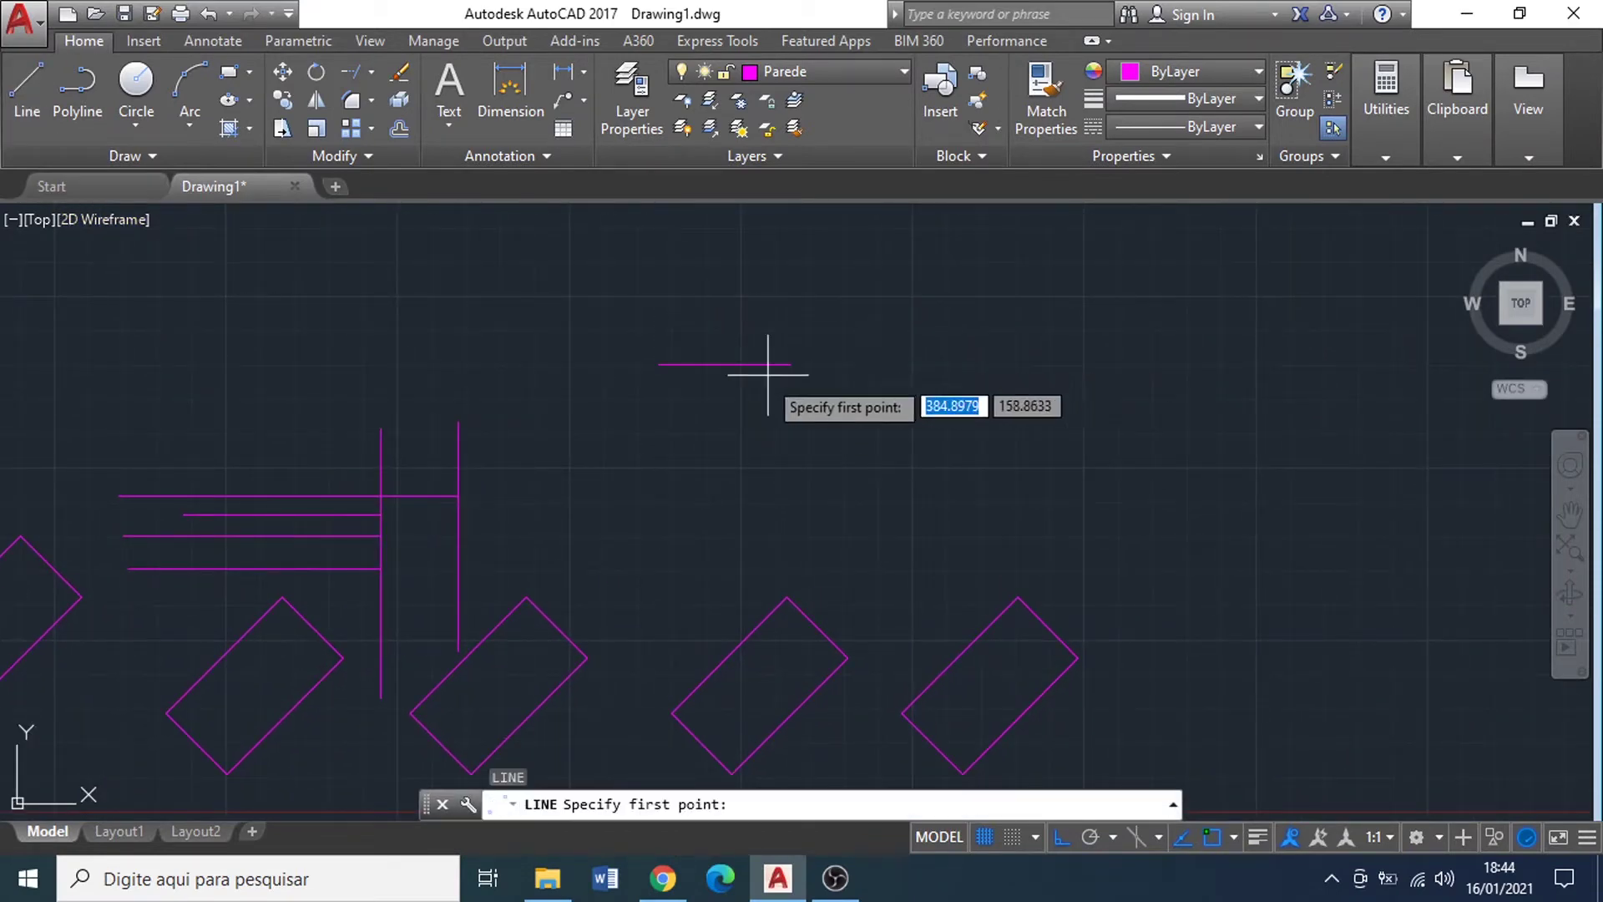
{"action": "left_click", "coordinate": [789, 365]}
{"action": "left_click", "coordinate": [792, 388]}
{"action": "key", "text": "Return"}
{"action": "key", "text": "Return"}
{"action": "left_click", "coordinate": [790, 387]}
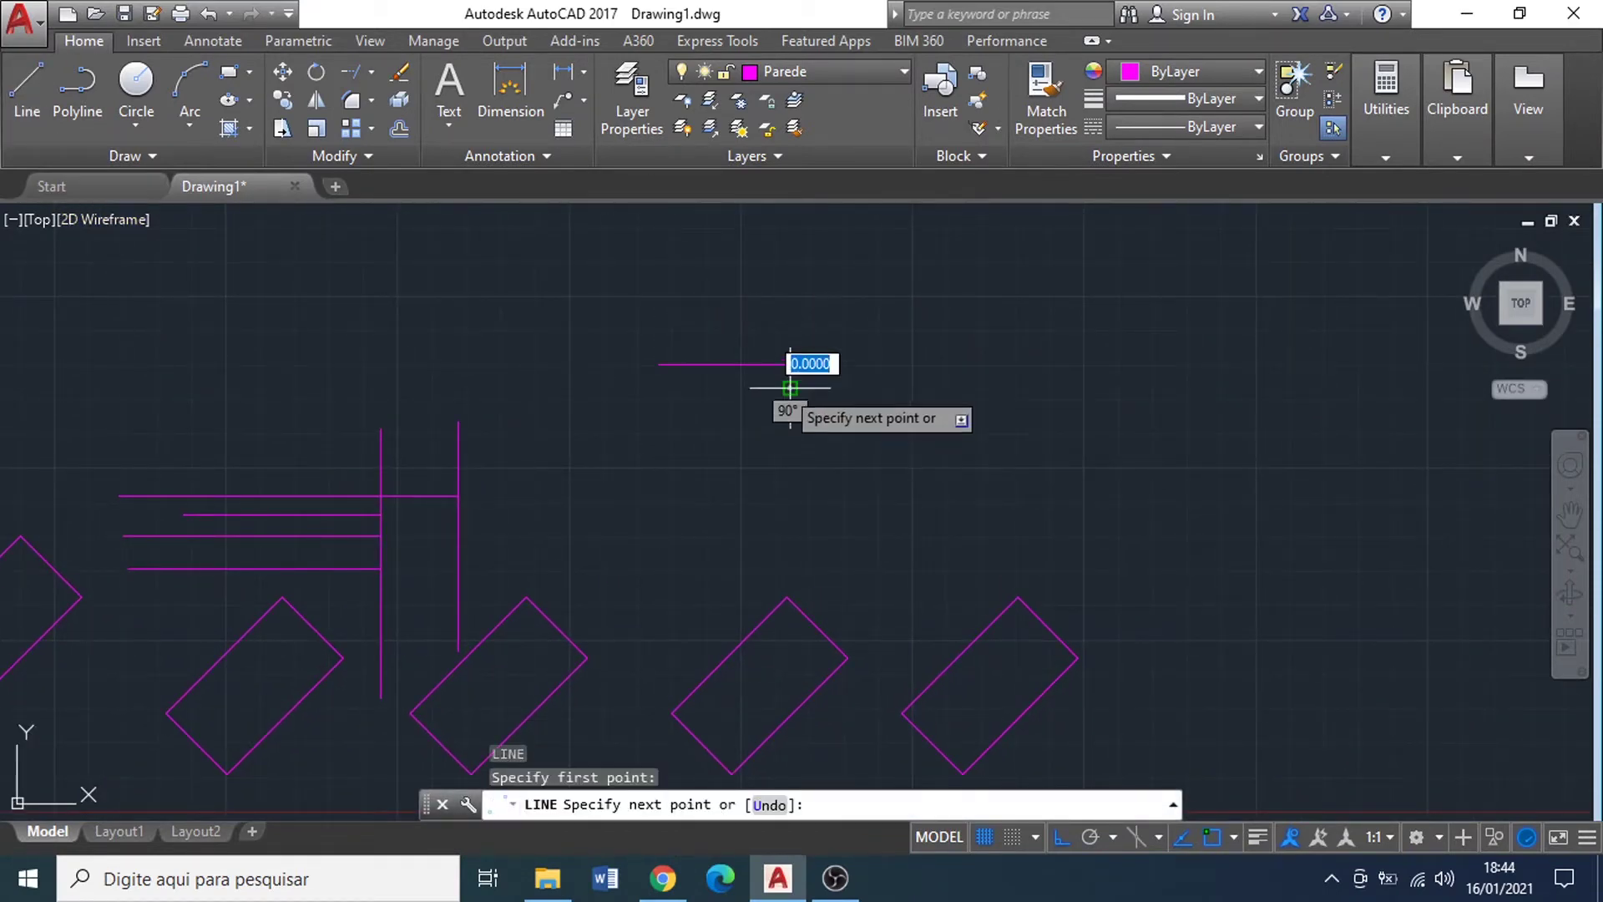
{"action": "left_click", "coordinate": [652, 388]}
{"action": "key", "text": "Return"}
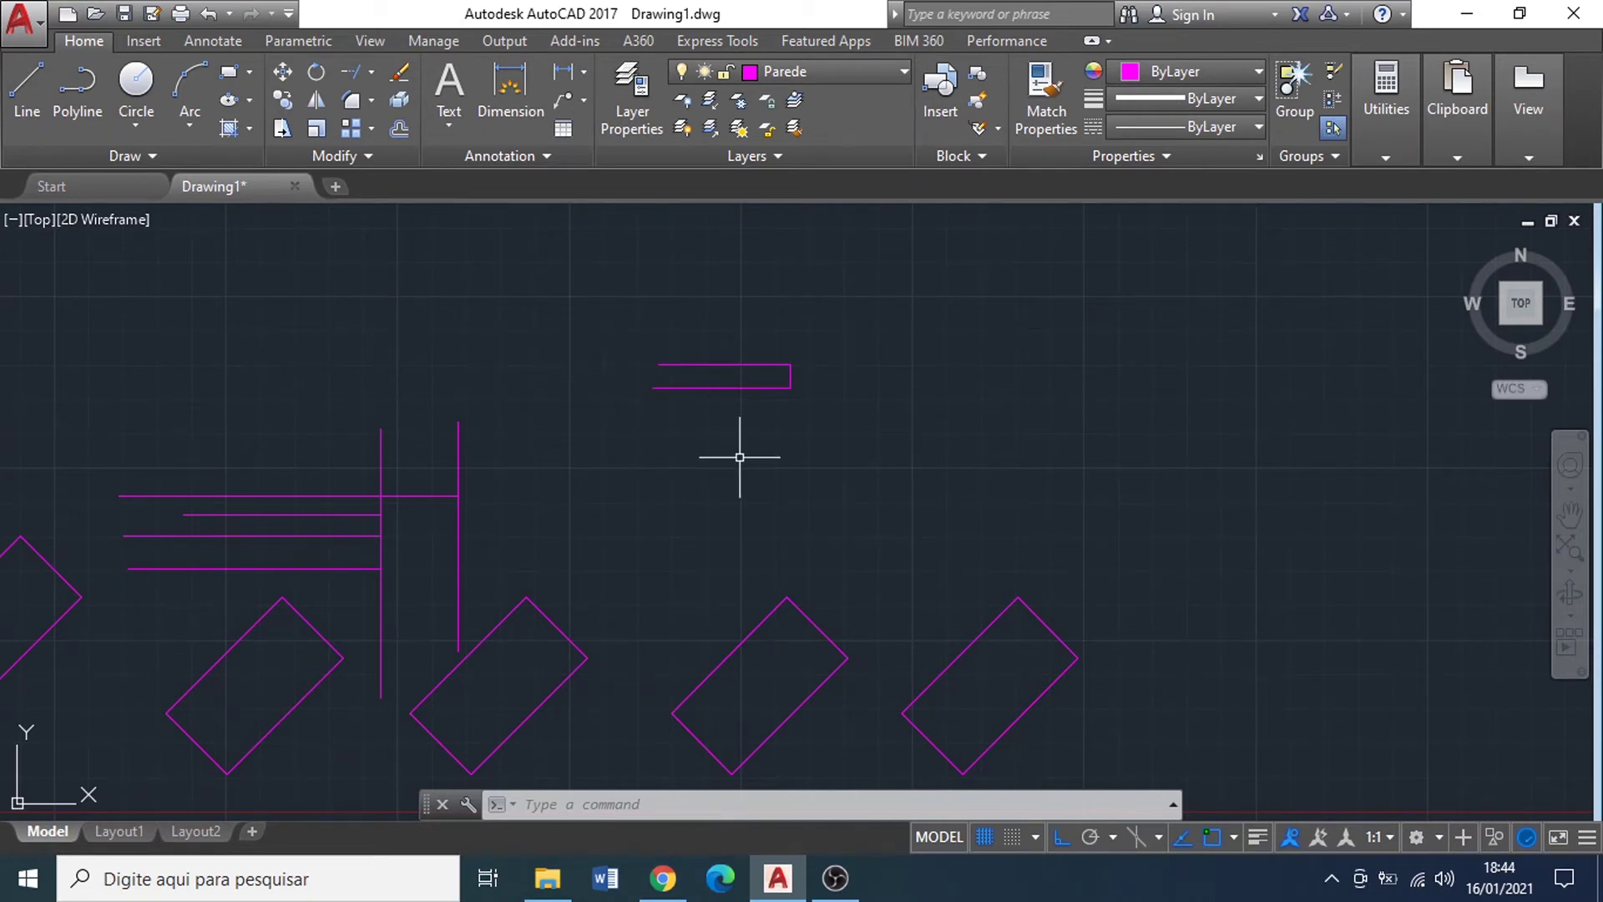
Step: Mirror the open three-line shape across a vertical line through its lower-left endpoint and erase the source objects
{"action": "left_click", "coordinate": [842, 453]}
{"action": "left_click", "coordinate": [554, 265]}
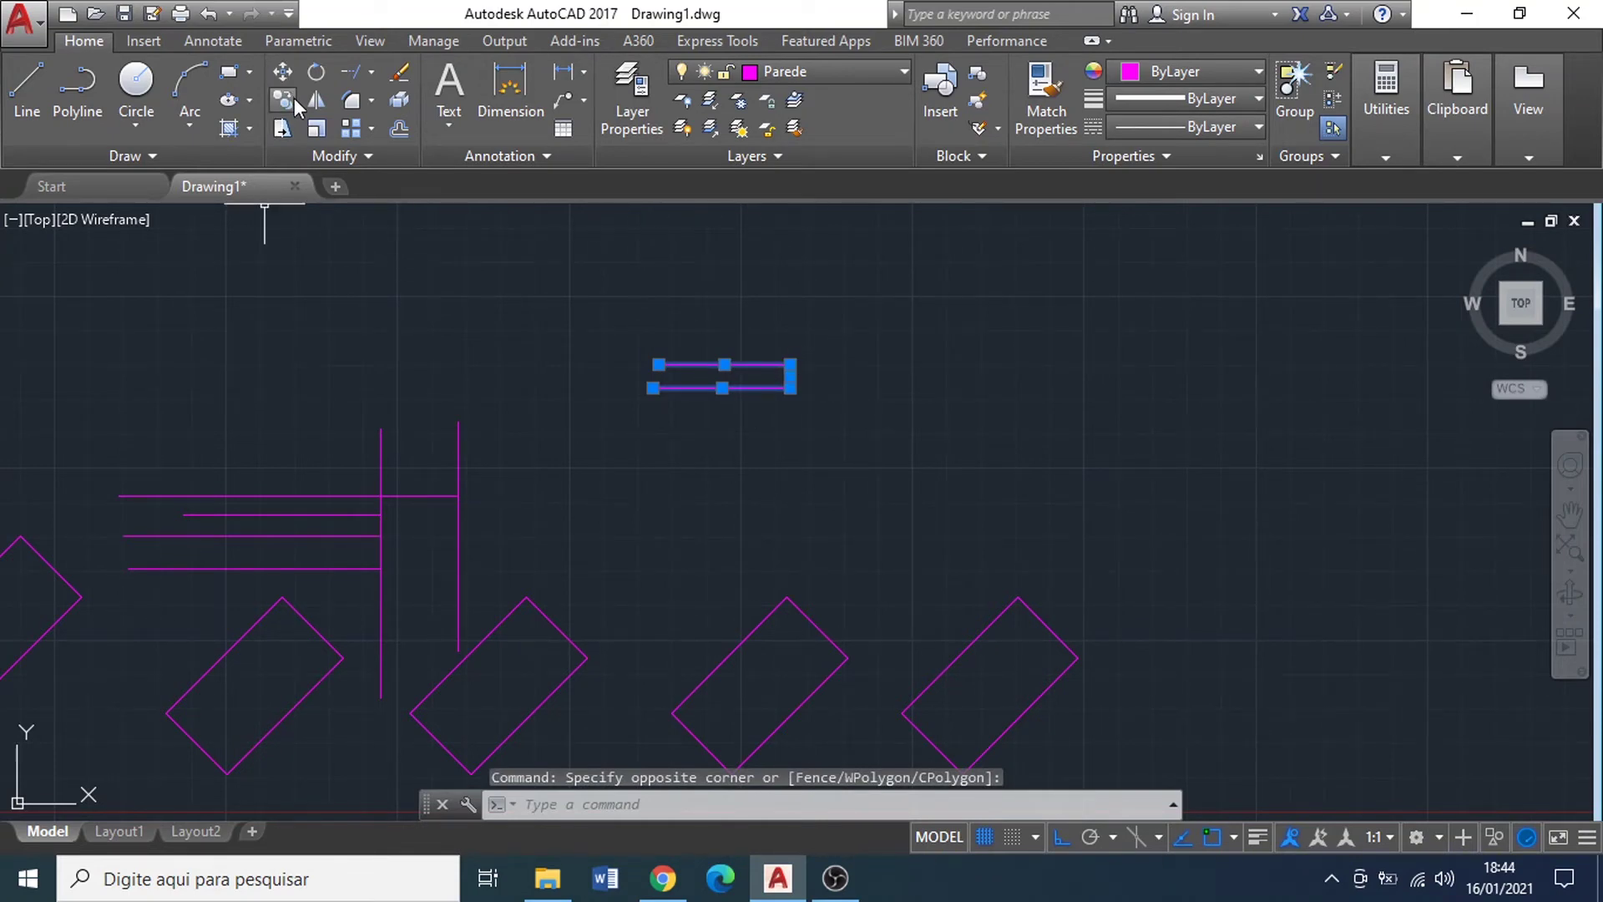
{"action": "left_click", "coordinate": [315, 101]}
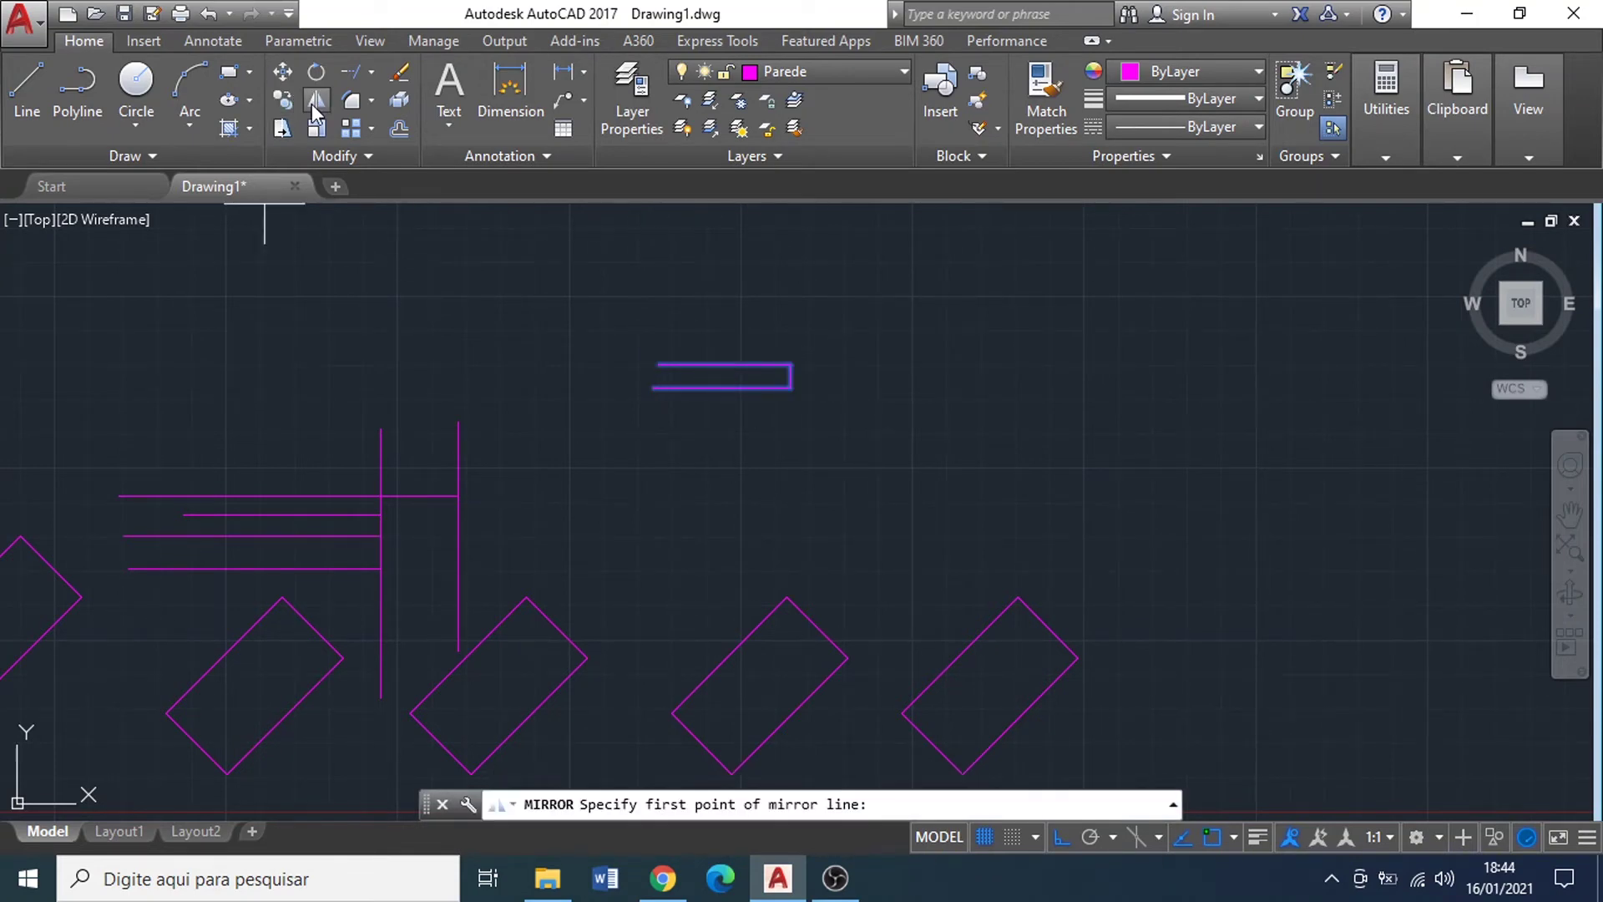
{"action": "left_click", "coordinate": [653, 387]}
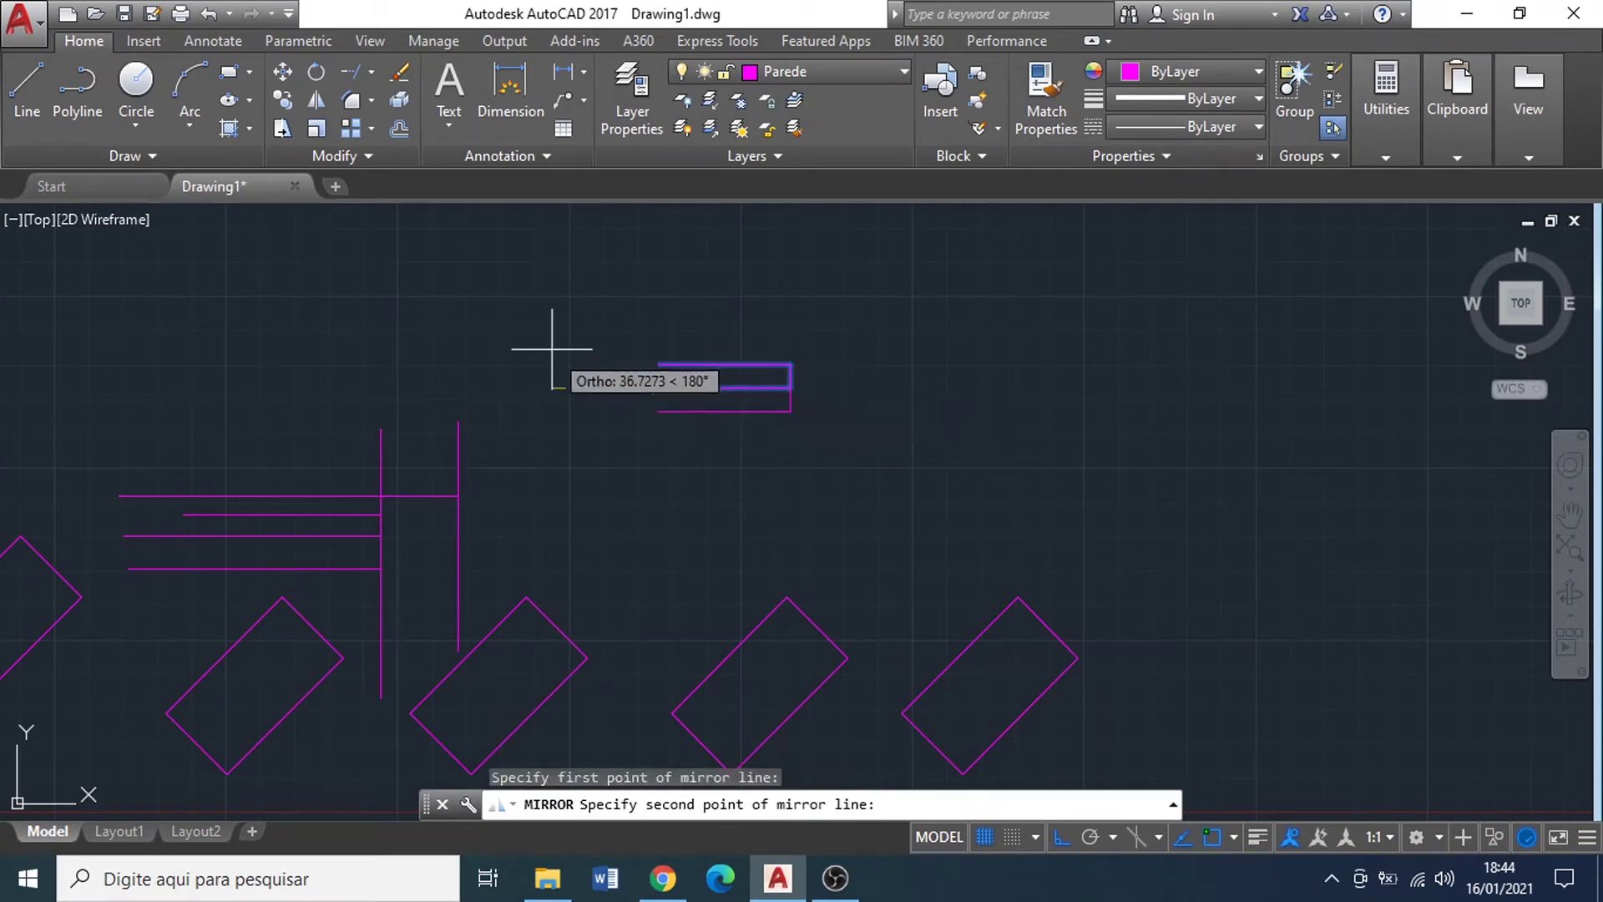
{"action": "left_click", "coordinate": [662, 258]}
{"action": "type", "text": "Y"}
{"action": "key", "text": "Return"}
{"action": "scroll", "coordinate": [803, 486], "scroll_direction": "down", "scroll_amount": 2}
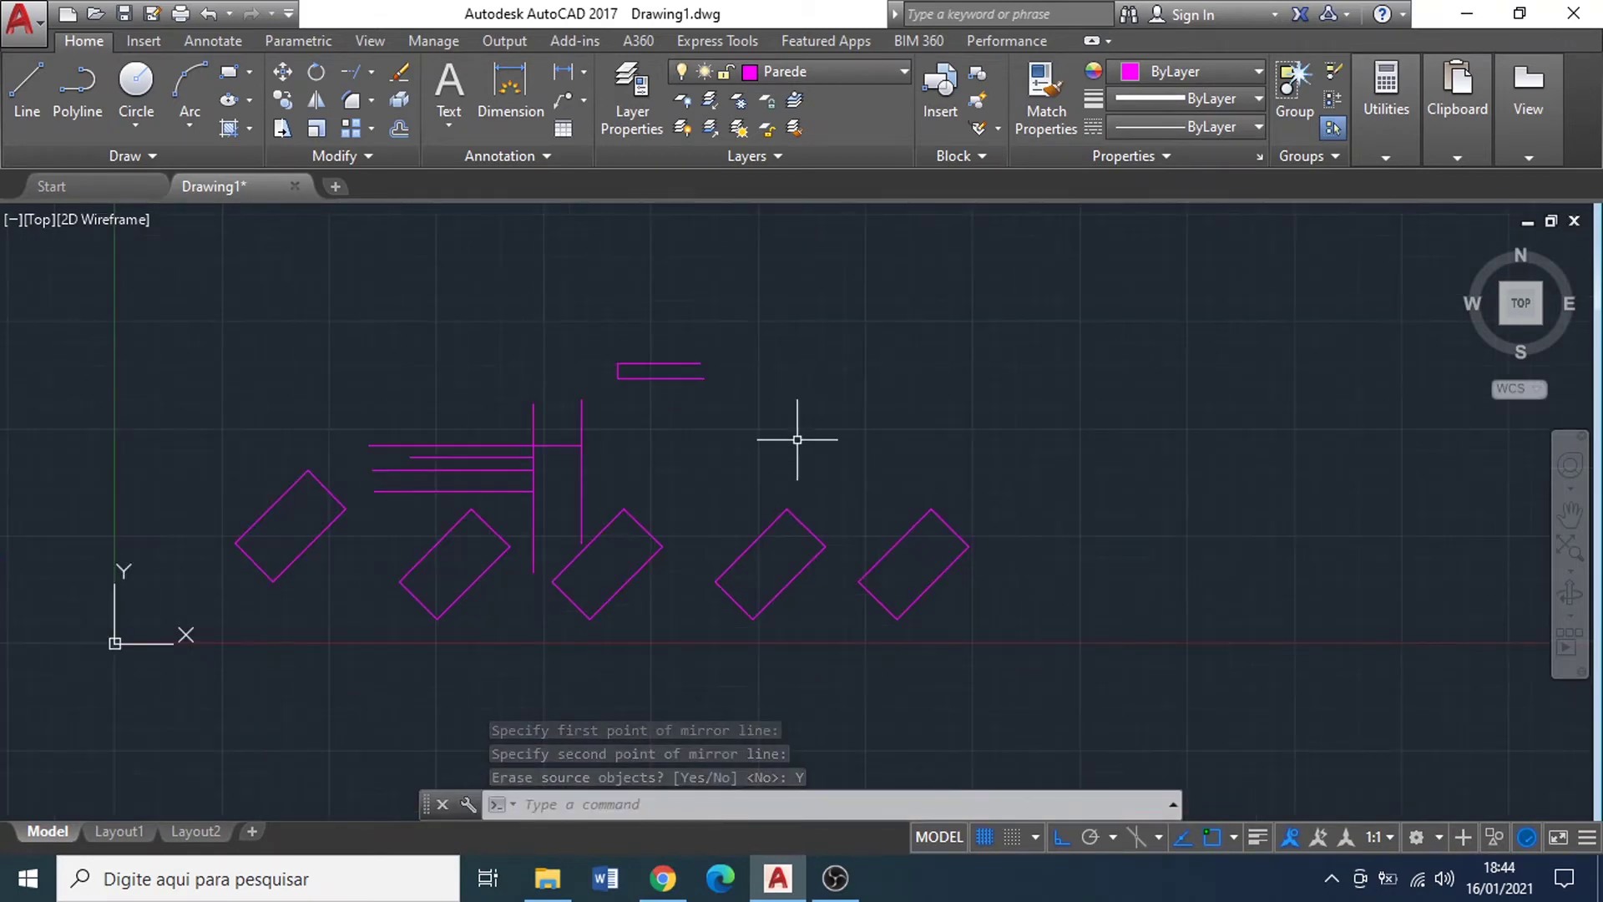
{"action": "key", "text": "Escape"}
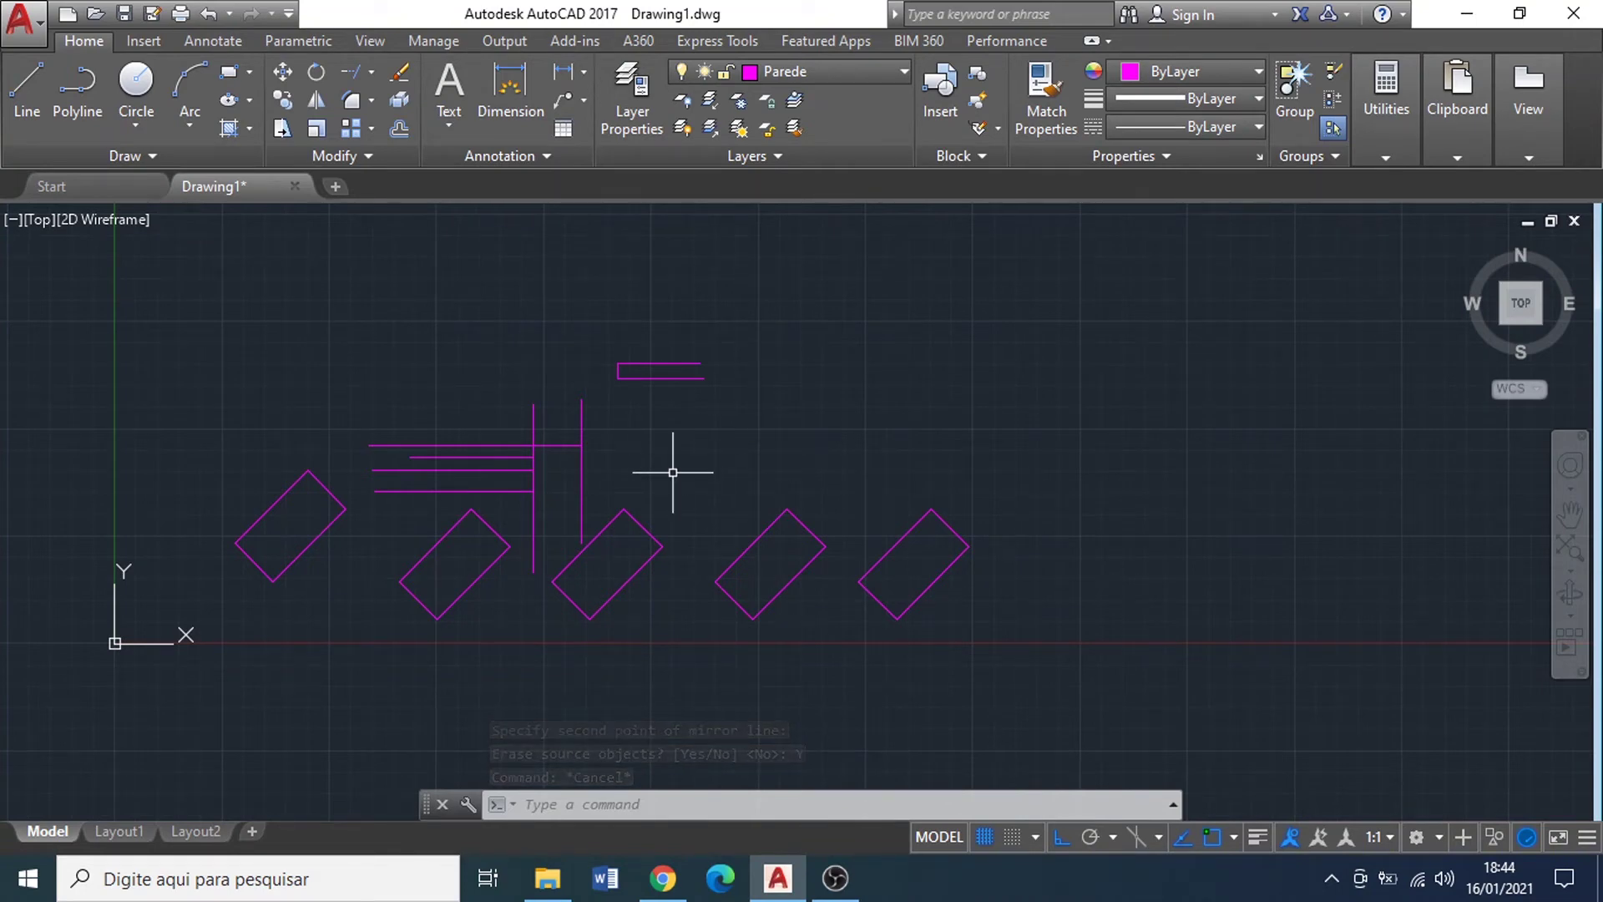
Step: Draw a horizontal line and a separate vertical line below its right end, above and right of the existing shapes, with a gap at the corner
{"action": "left_click", "coordinate": [400, 100]}
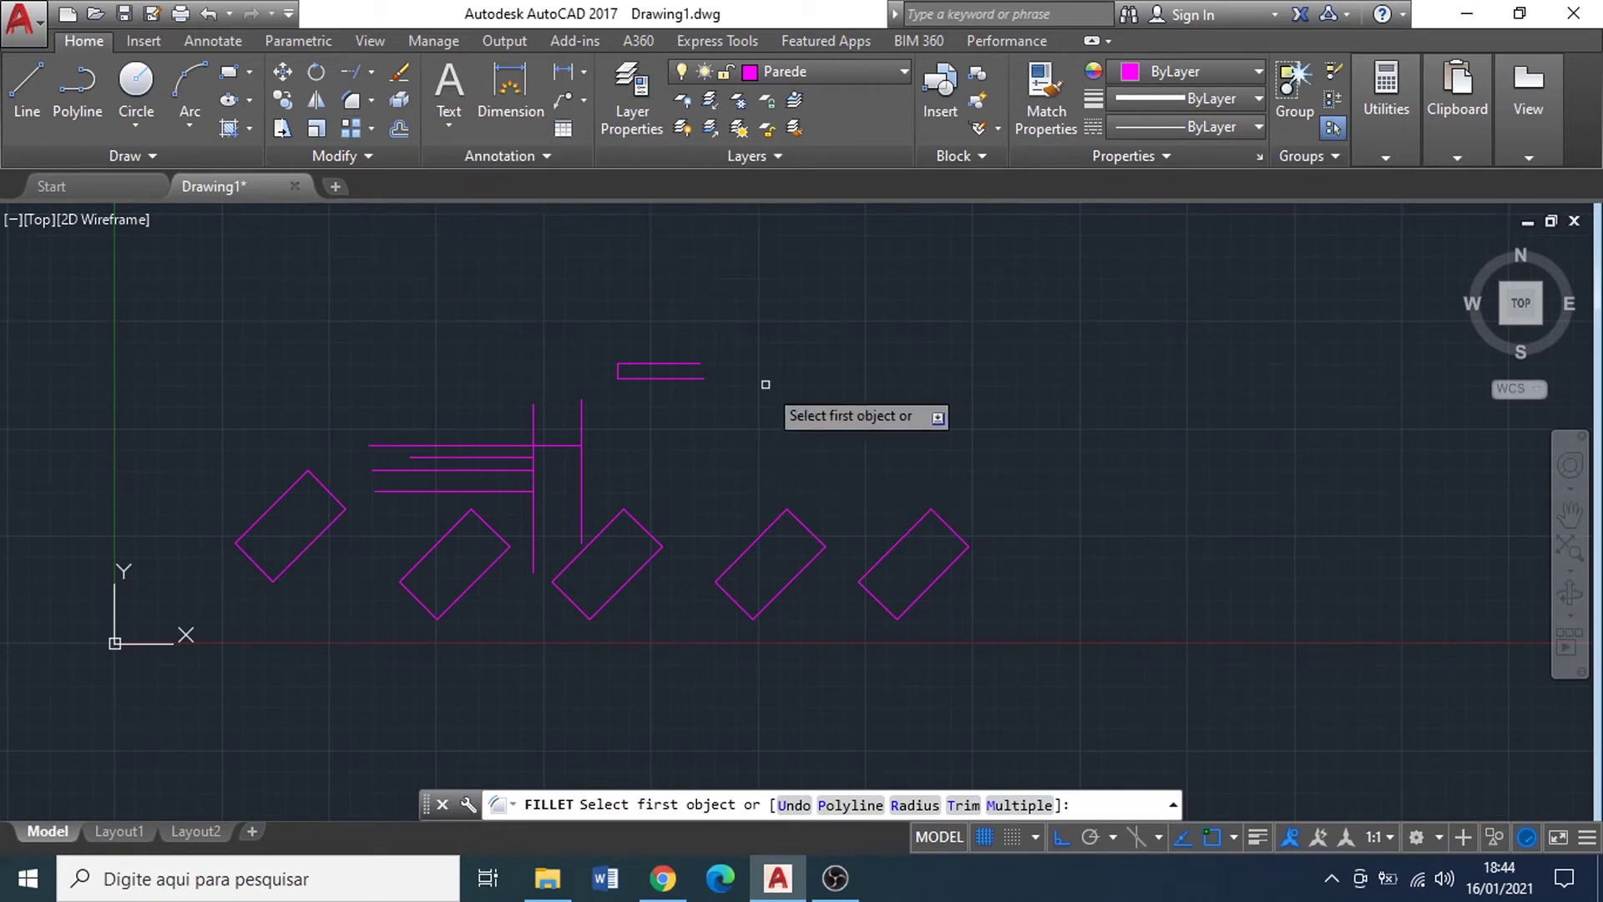
{"action": "key", "text": "Escape"}
{"action": "left_click", "coordinate": [35, 126]}
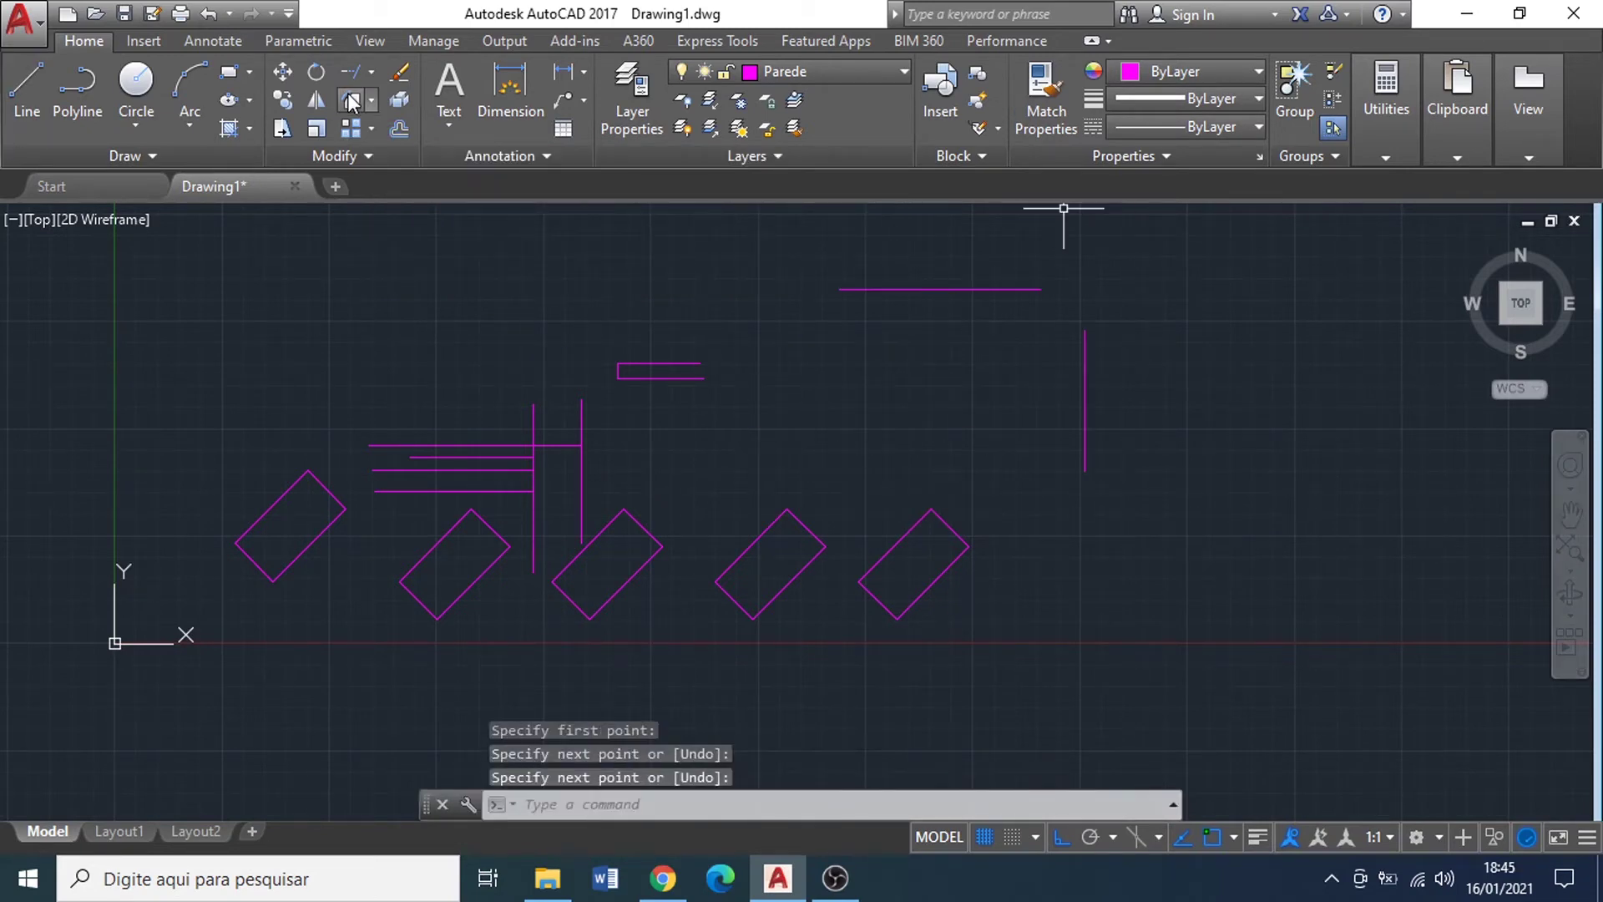
Step: Fillet the separate horizontal and vertical lines into a rounded corner, defining the radius by two points picked near the vertical line's upper end
{"action": "left_click", "coordinate": [350, 101]}
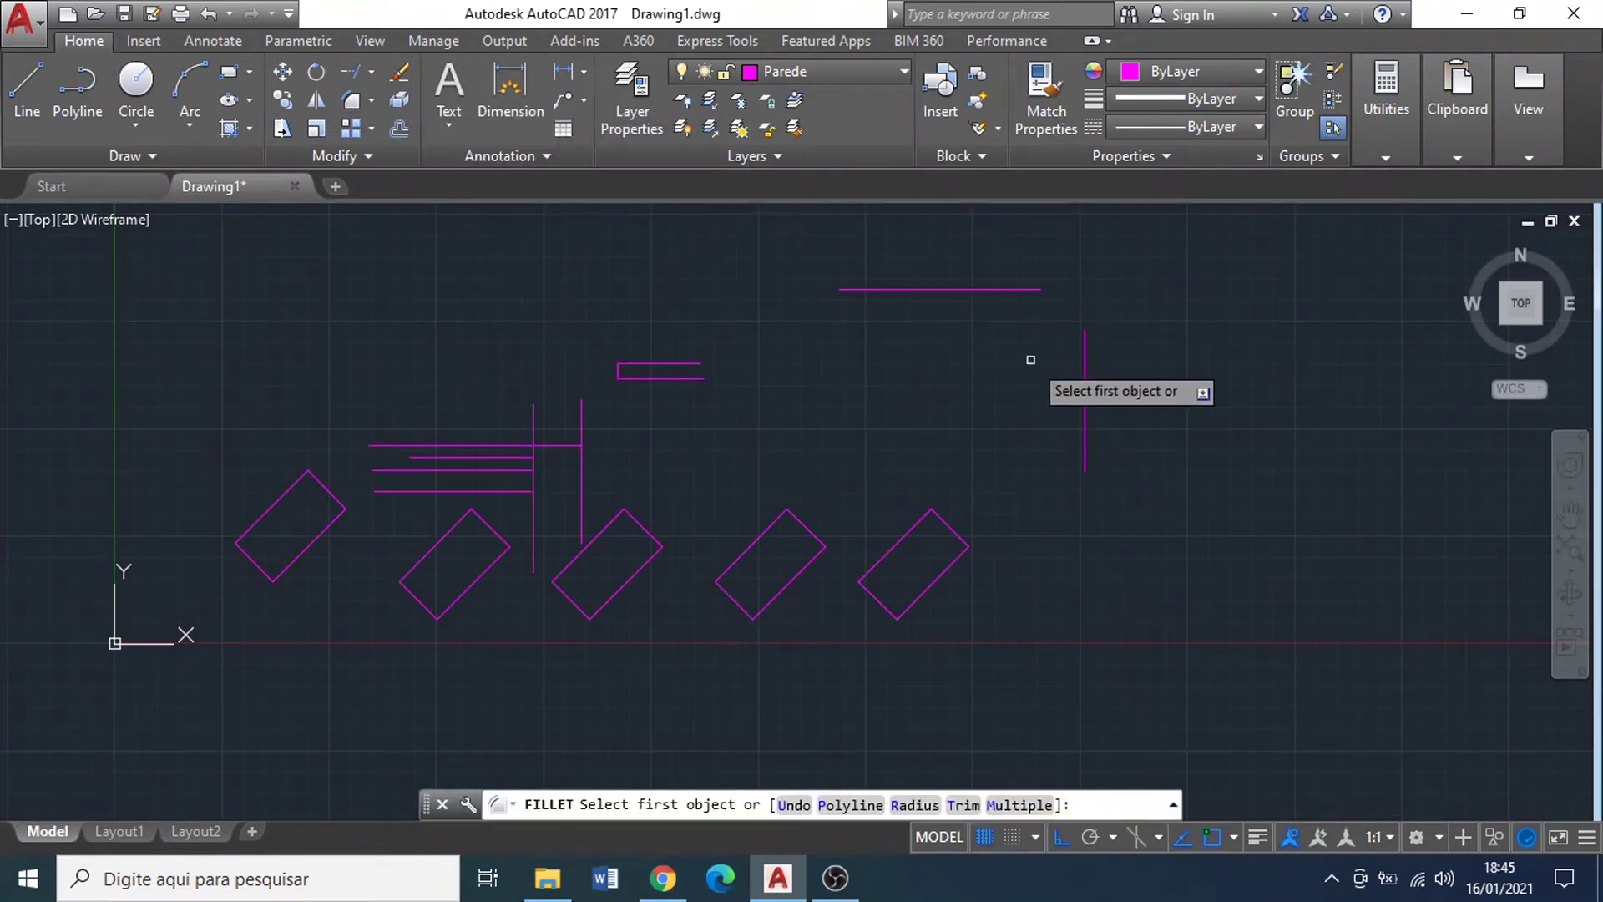
{"action": "type", "text": "r"}
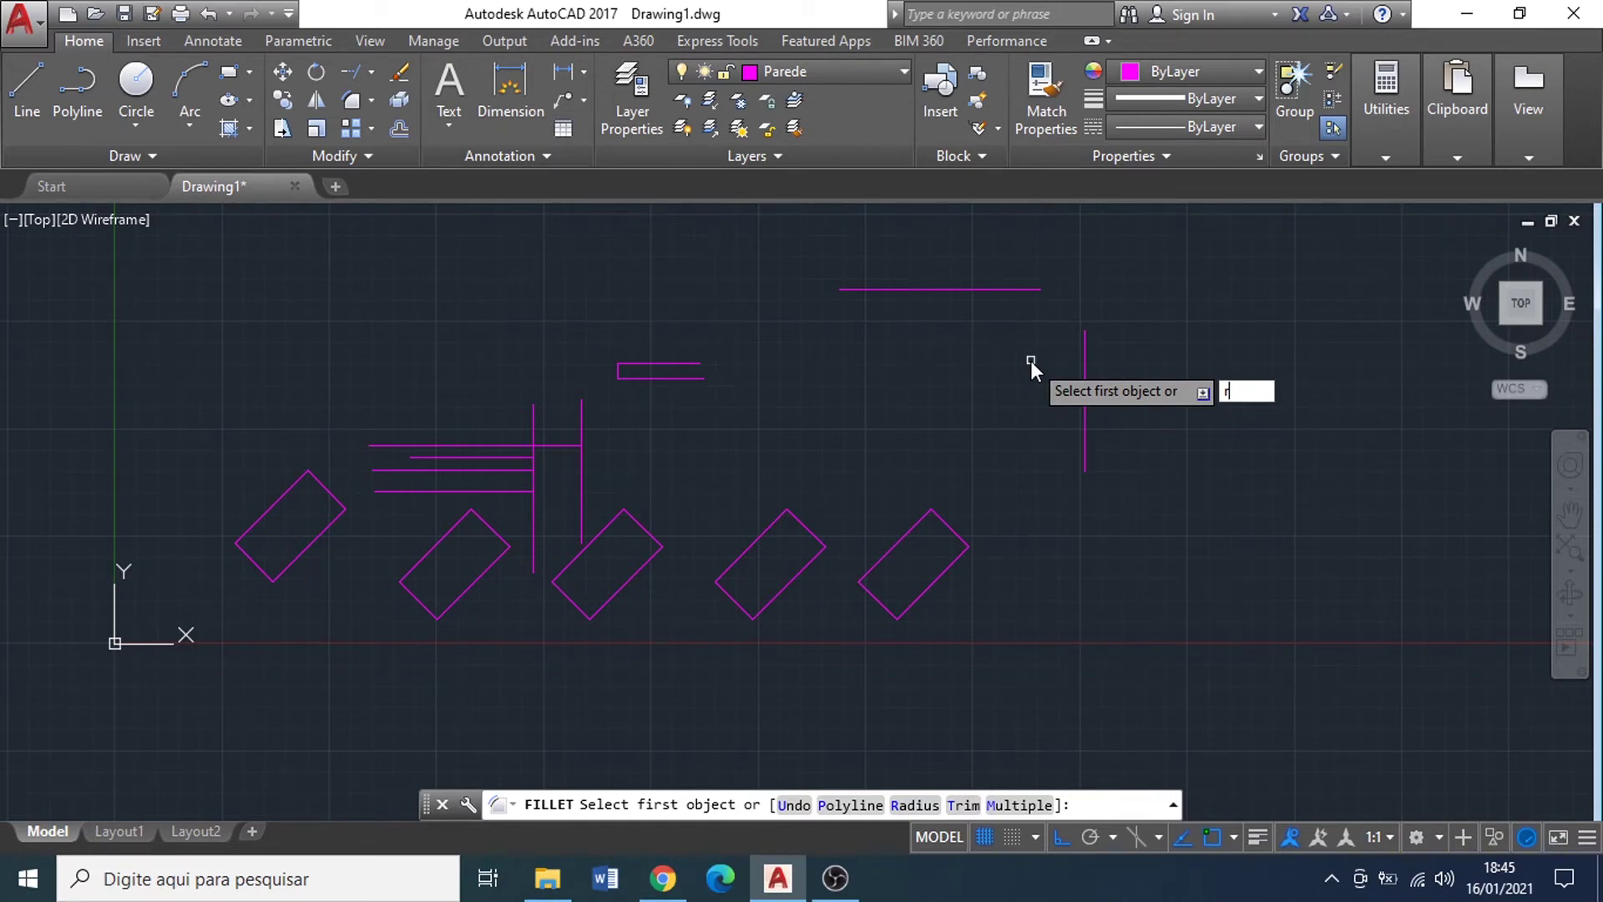
{"action": "key", "text": "Return"}
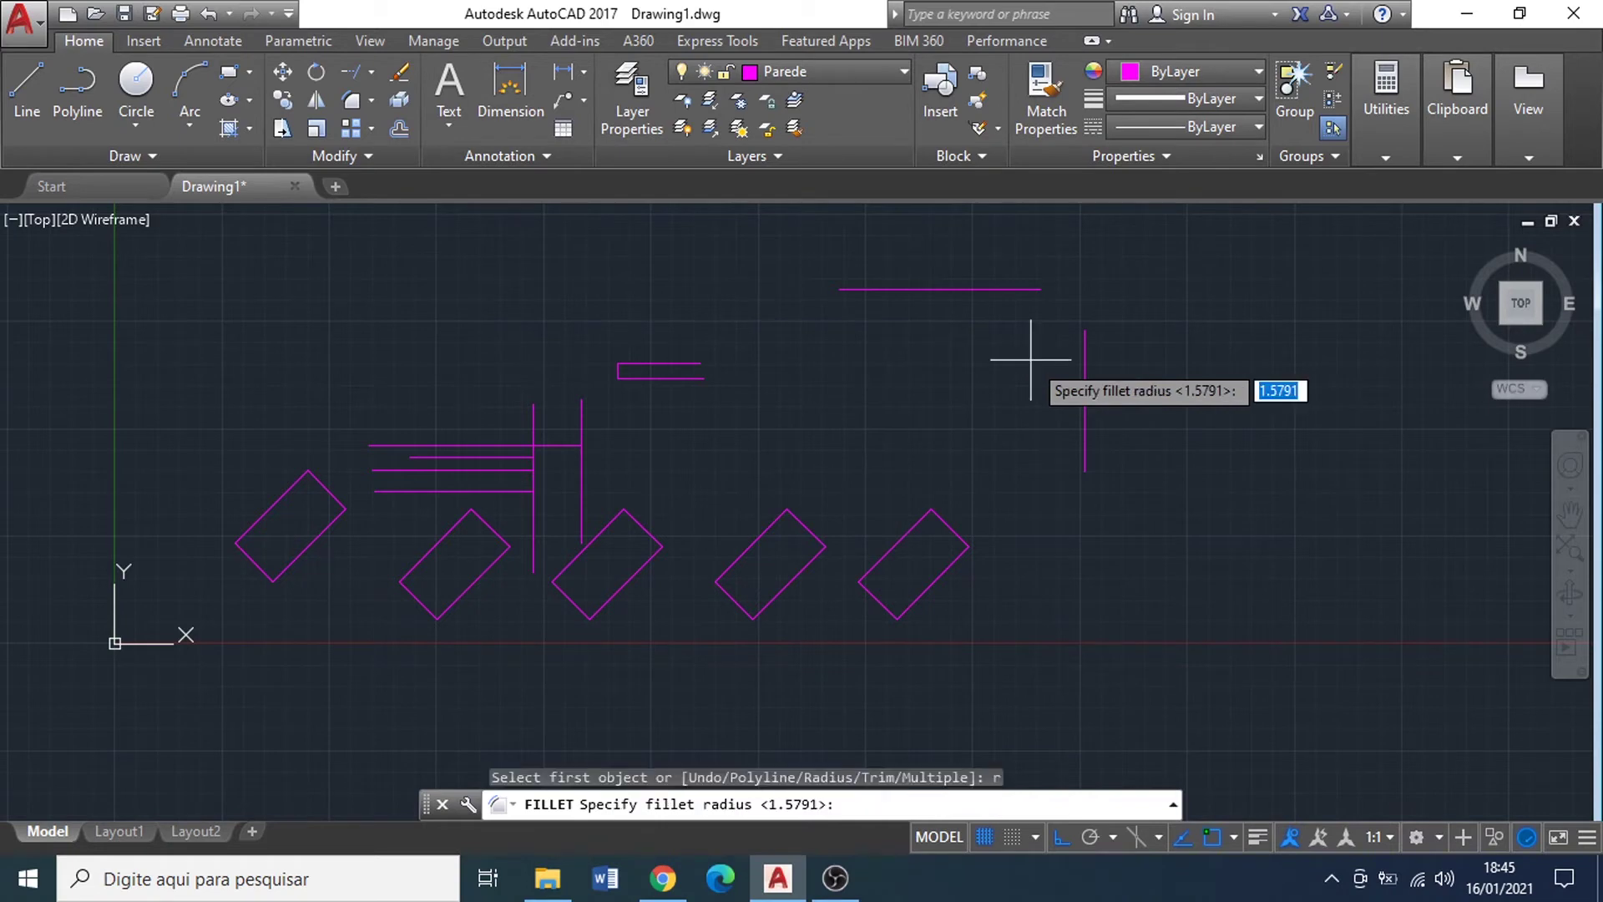
{"action": "left_click", "coordinate": [1074, 323]}
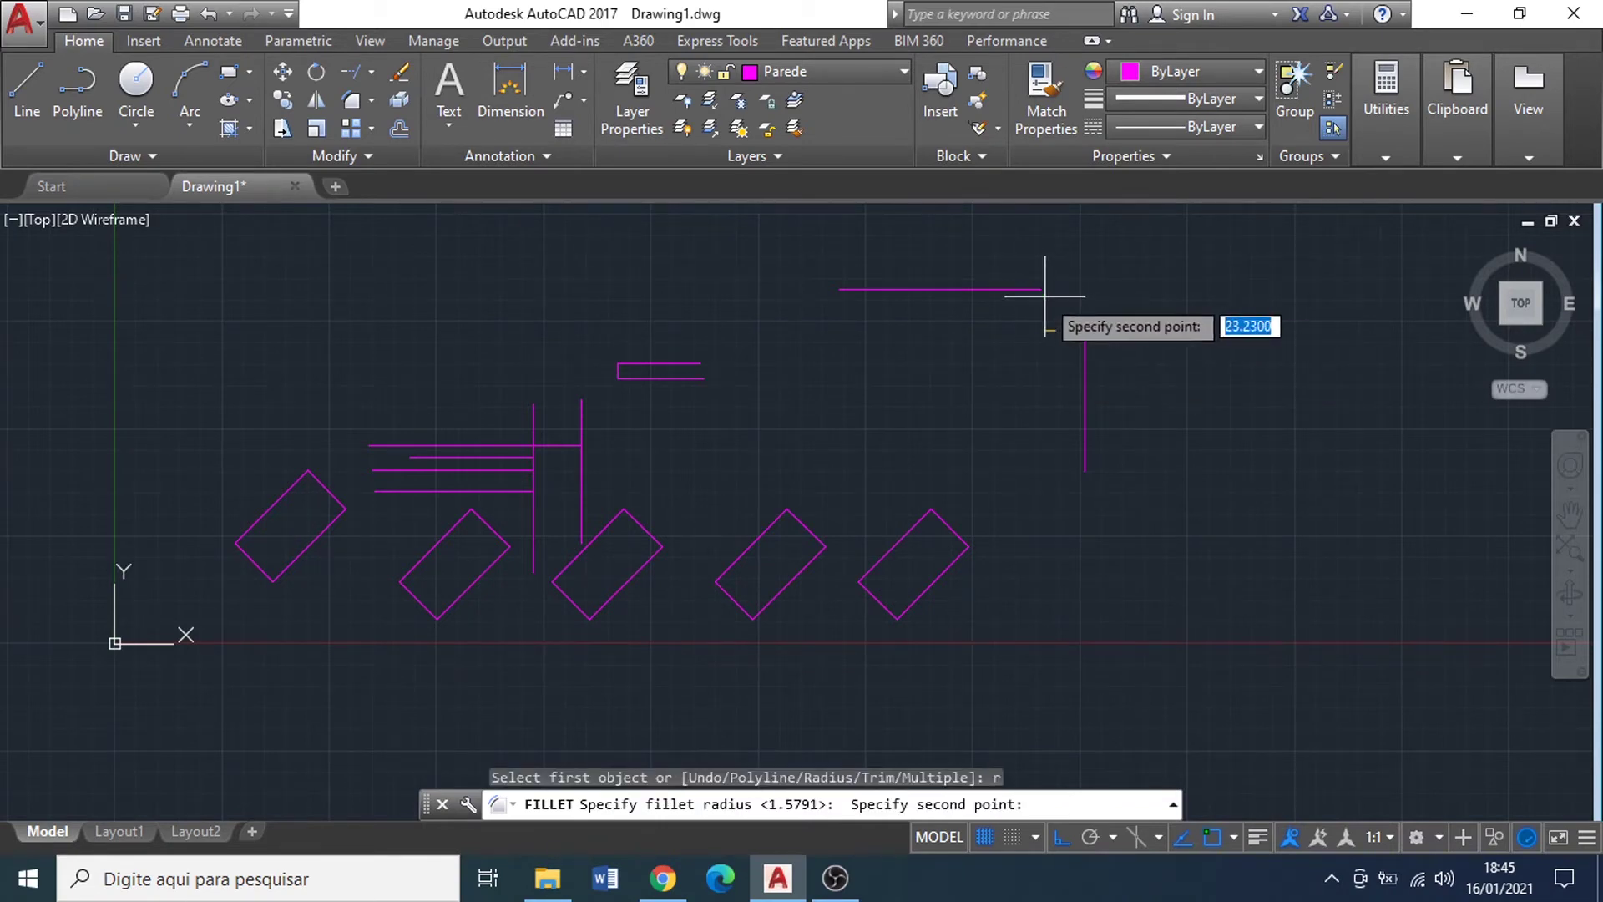
{"action": "left_click", "coordinate": [1104, 300]}
{"action": "left_click", "coordinate": [1038, 292]}
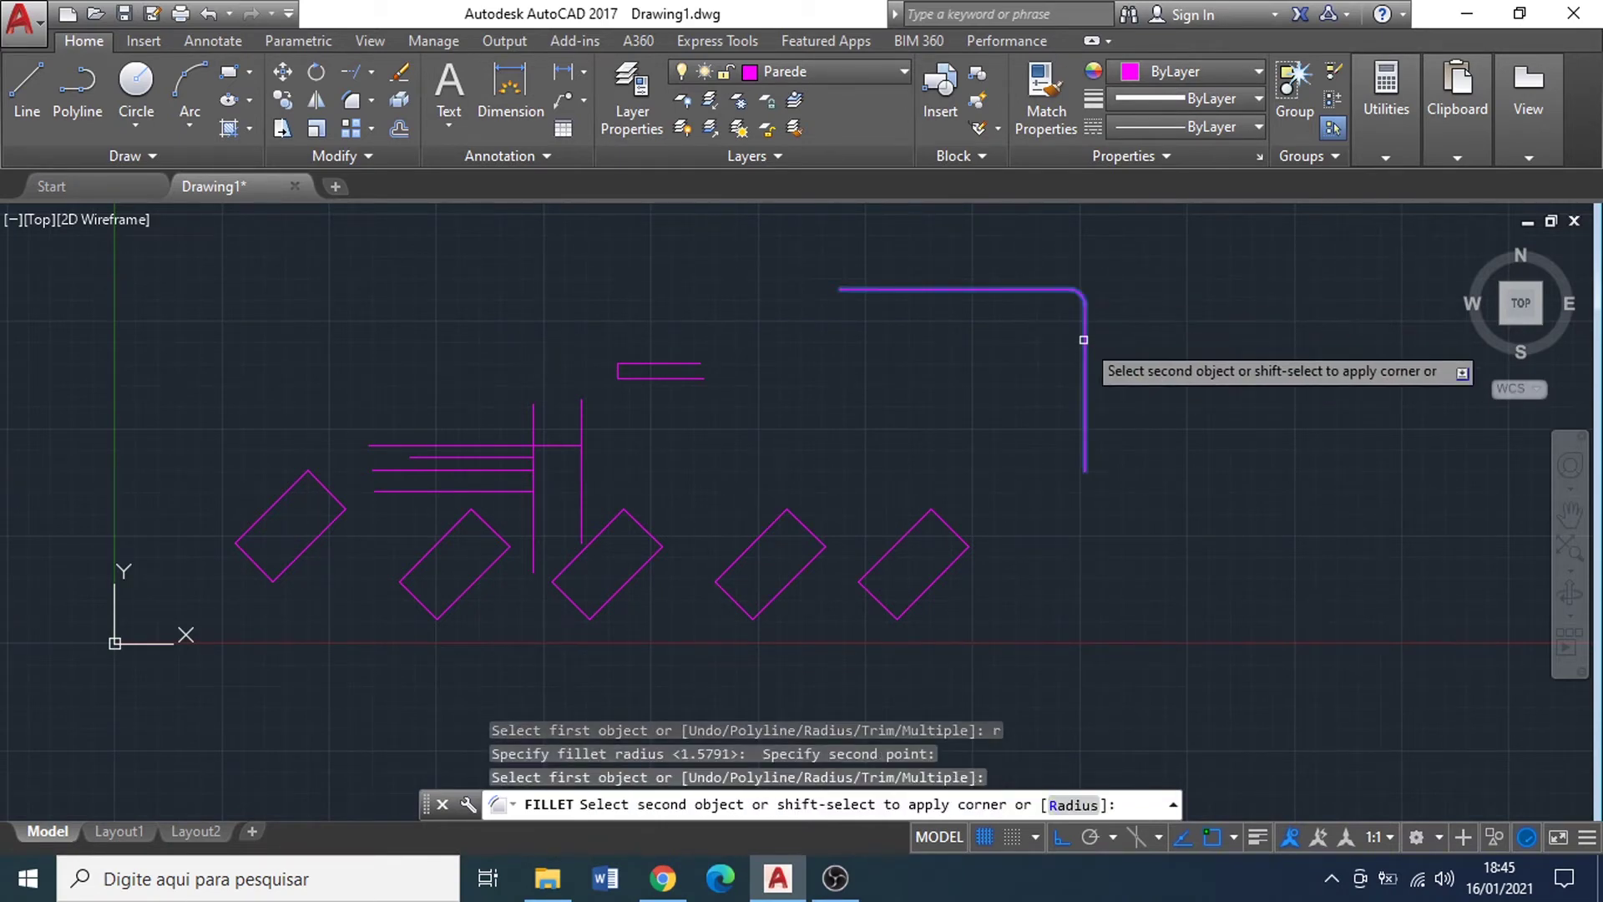
{"action": "left_click", "coordinate": [1084, 340]}
Step: Examine the rounded corner between the horizontal and vertical lines up close and within the whole drawing
{"action": "scroll", "coordinate": [1069, 309], "scroll_direction": "up", "scroll_amount": 5}
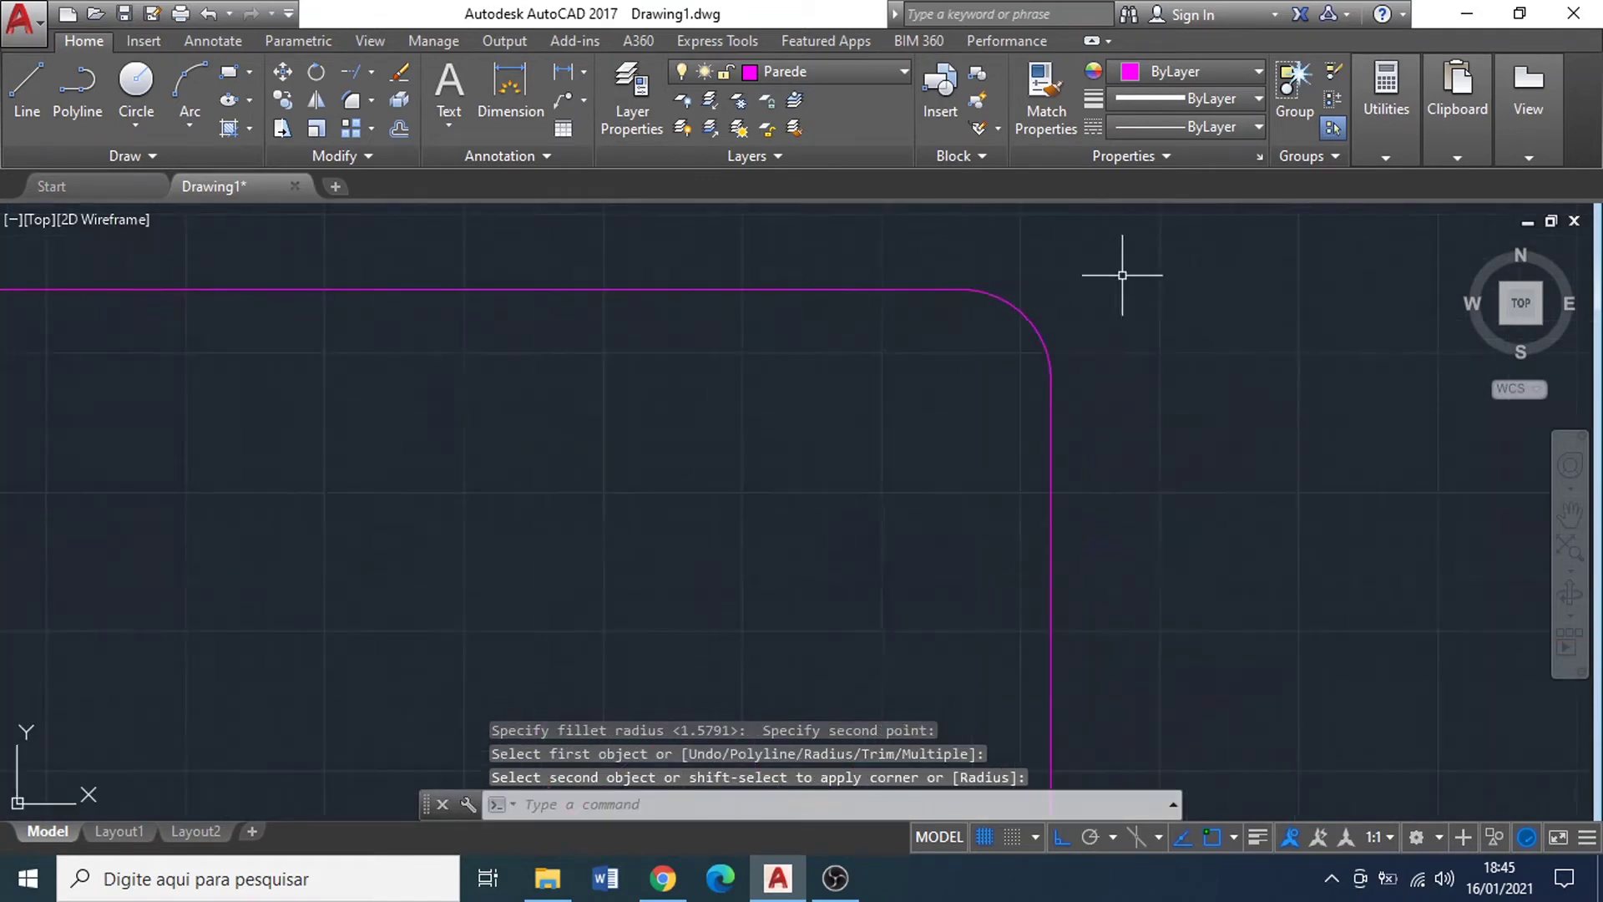
{"action": "scroll", "coordinate": [1010, 310], "scroll_direction": "down", "scroll_amount": 4}
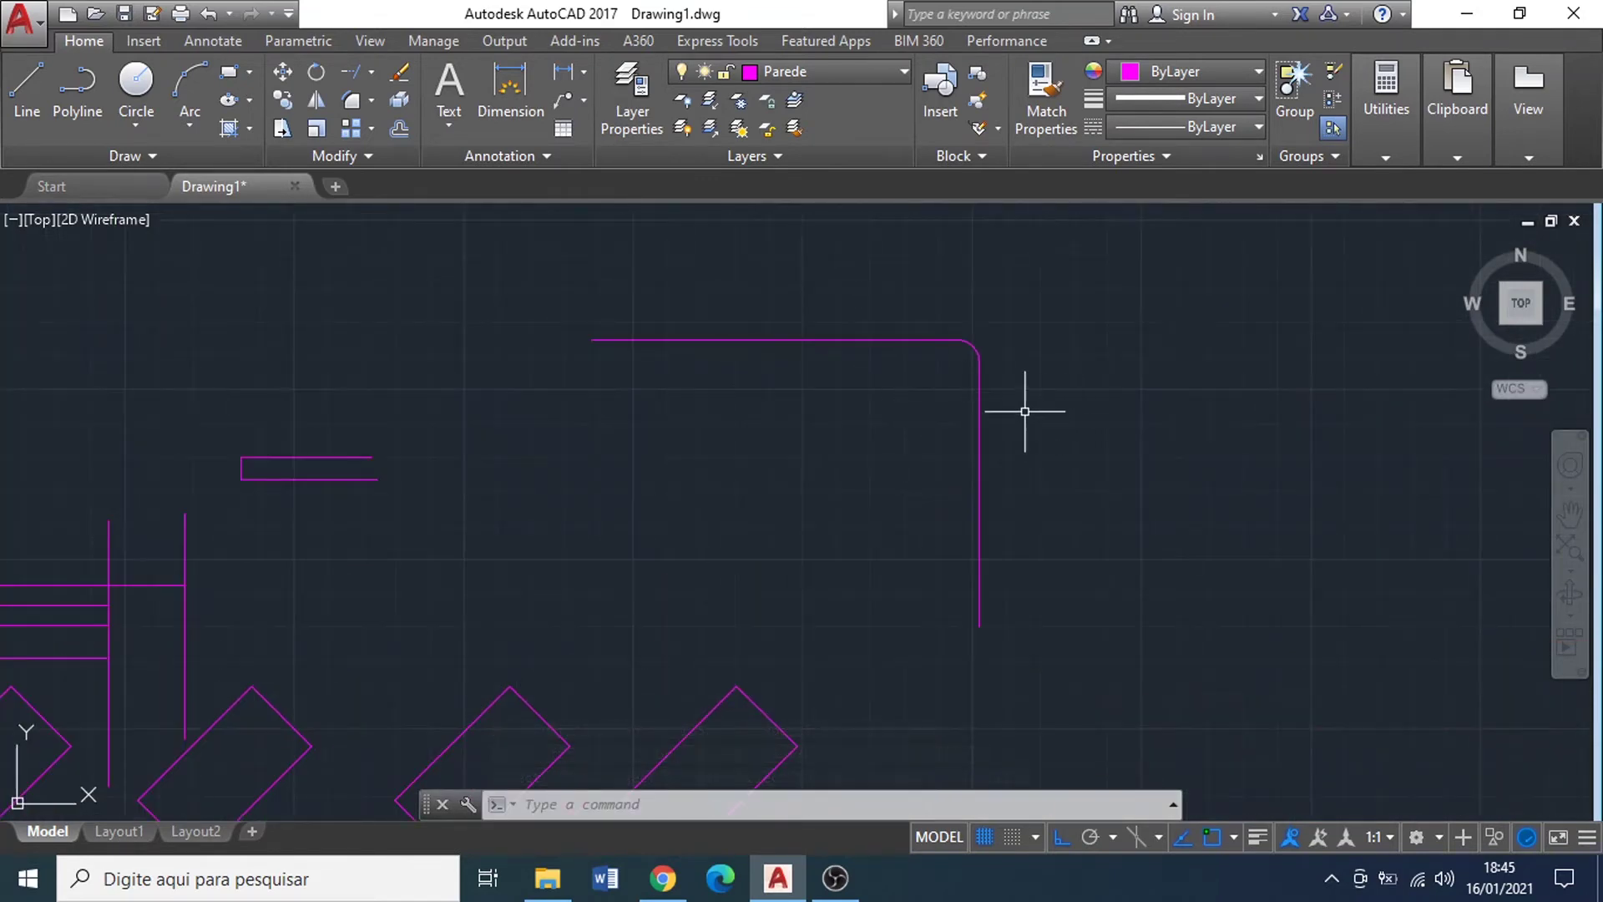
{"action": "scroll", "coordinate": [1018, 414], "scroll_direction": "down", "scroll_amount": 2}
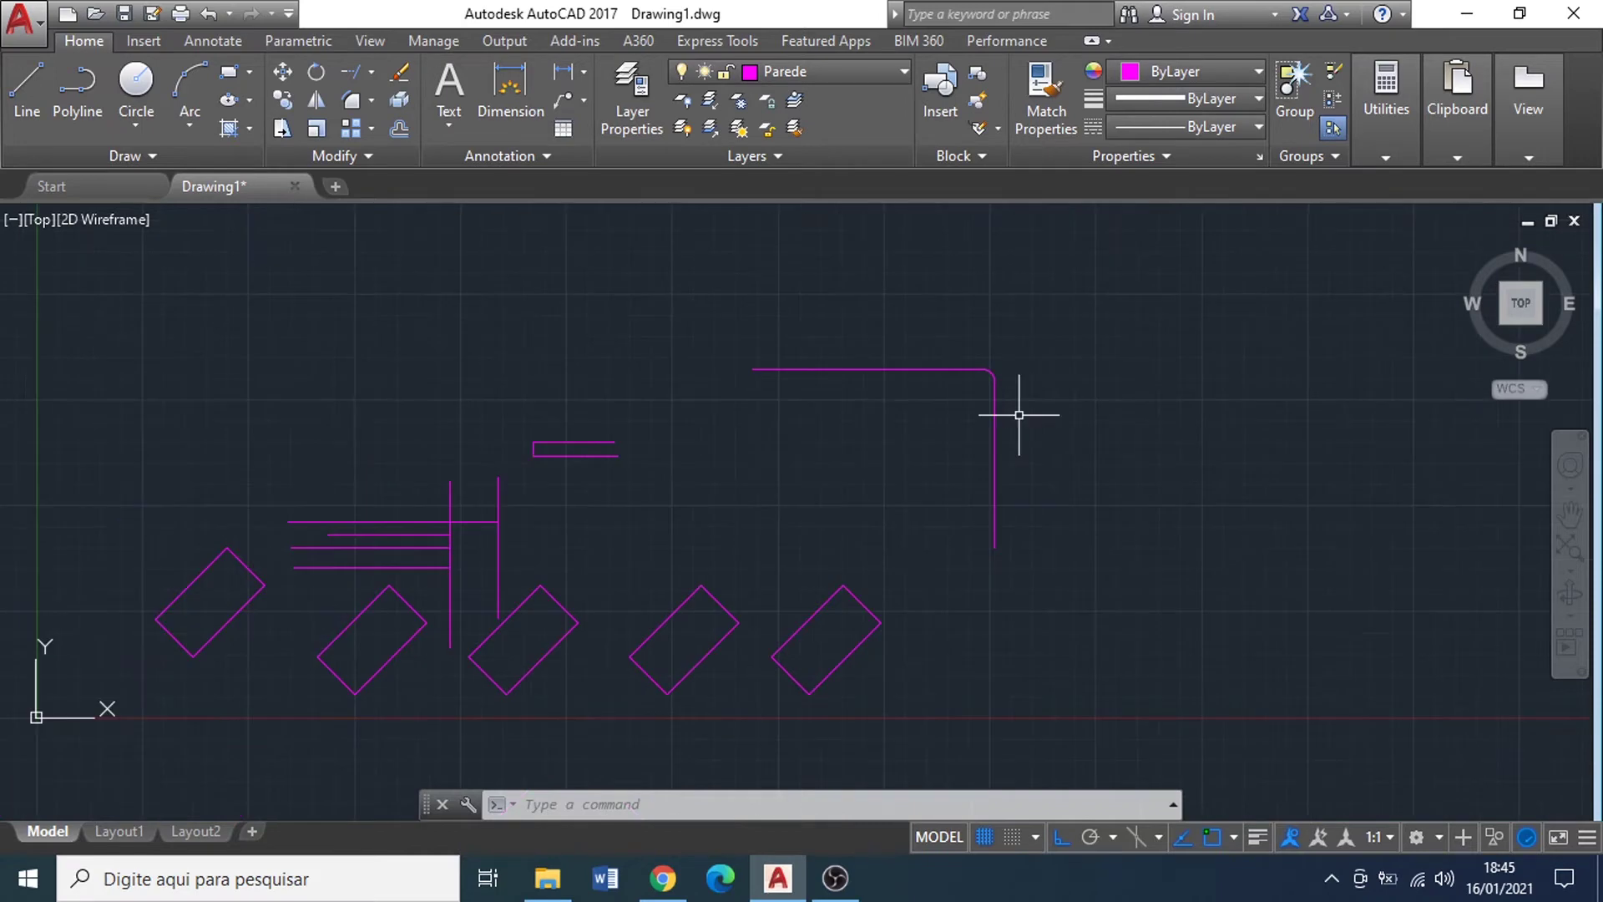
{"action": "scroll", "coordinate": [1006, 393], "scroll_direction": "up", "scroll_amount": 4}
{"action": "scroll", "coordinate": [1040, 385], "scroll_direction": "down", "scroll_amount": 2}
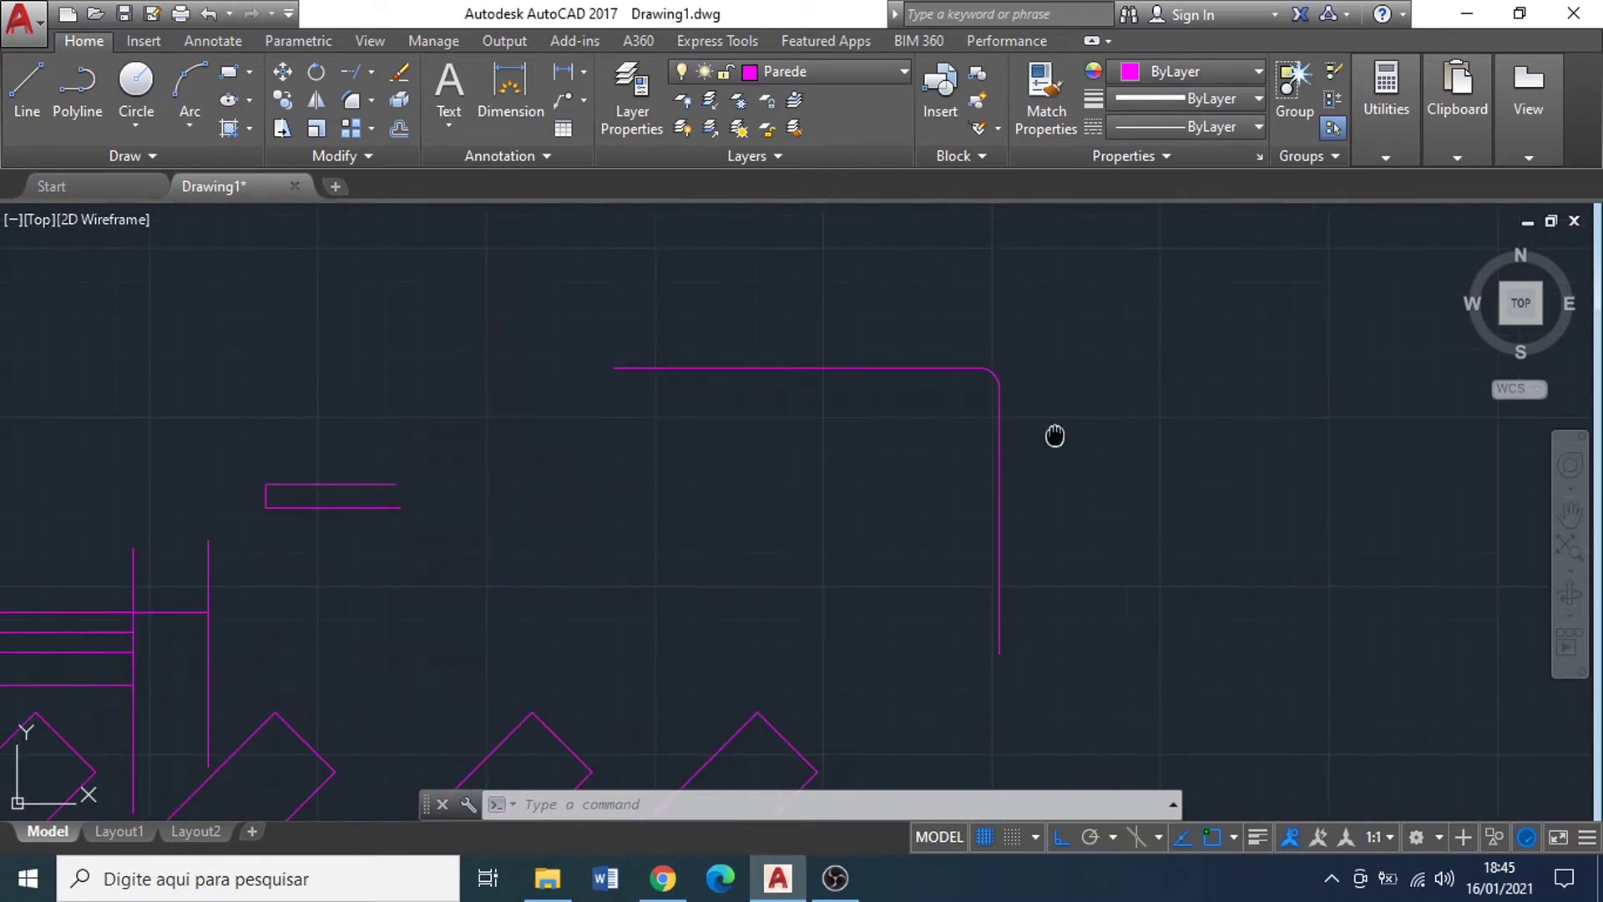
{"action": "middle_click_drag", "start_coordinate": [1055, 435], "coordinate": [941, 401]}
{"action": "scroll", "coordinate": [1211, 430], "scroll_direction": "down", "scroll_amount": 1}
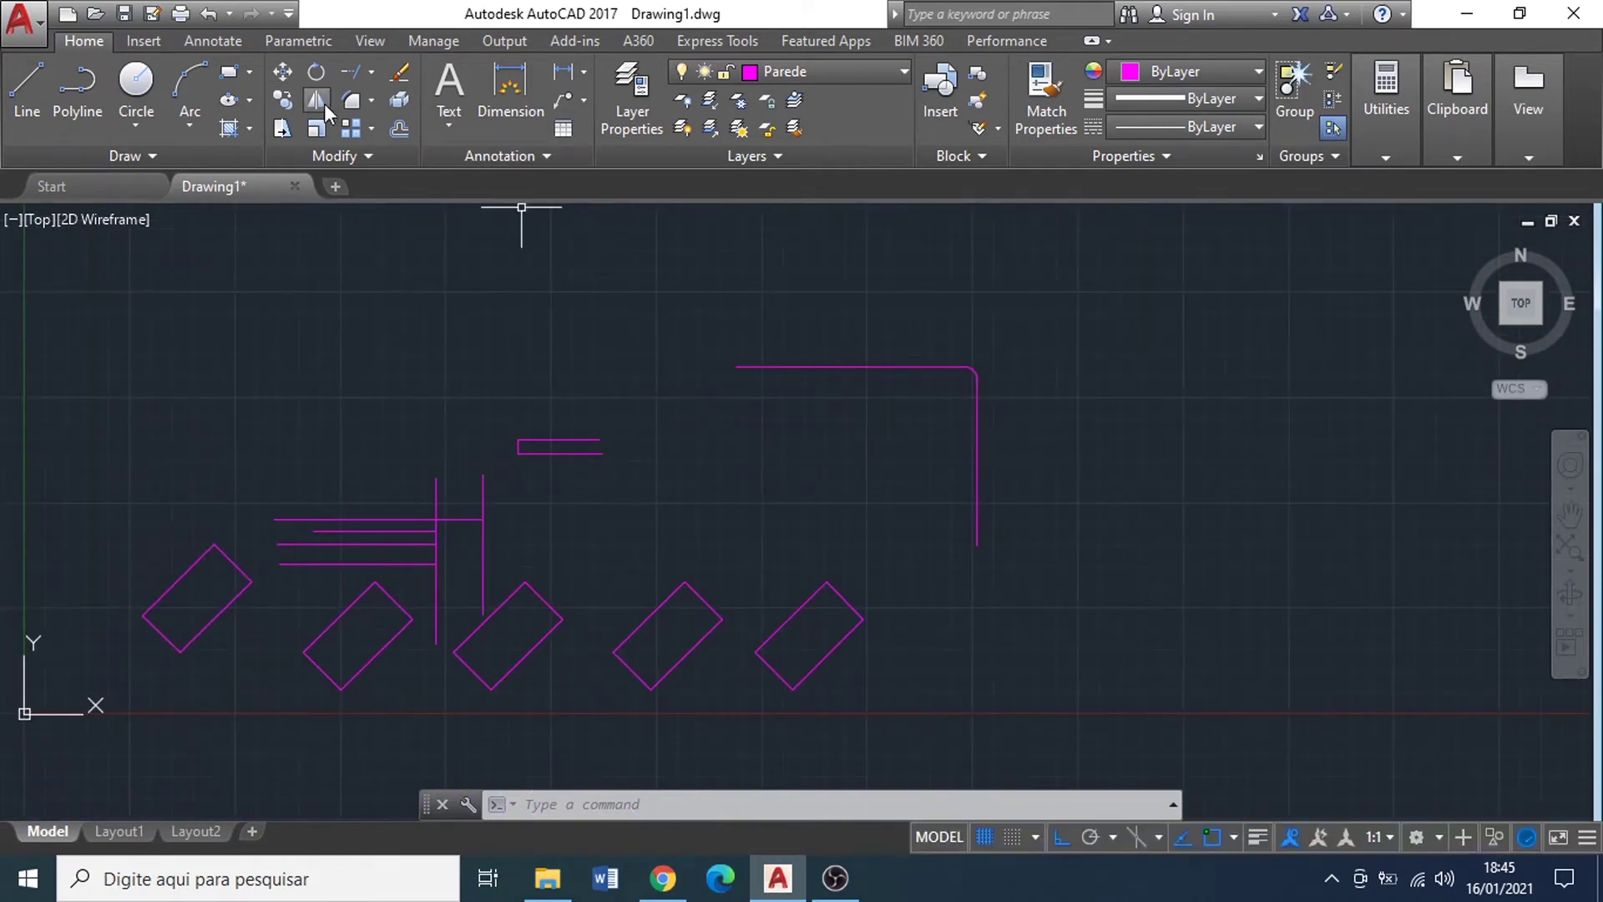
{"action": "left_click", "coordinate": [369, 102]}
{"action": "left_click", "coordinate": [401, 185]}
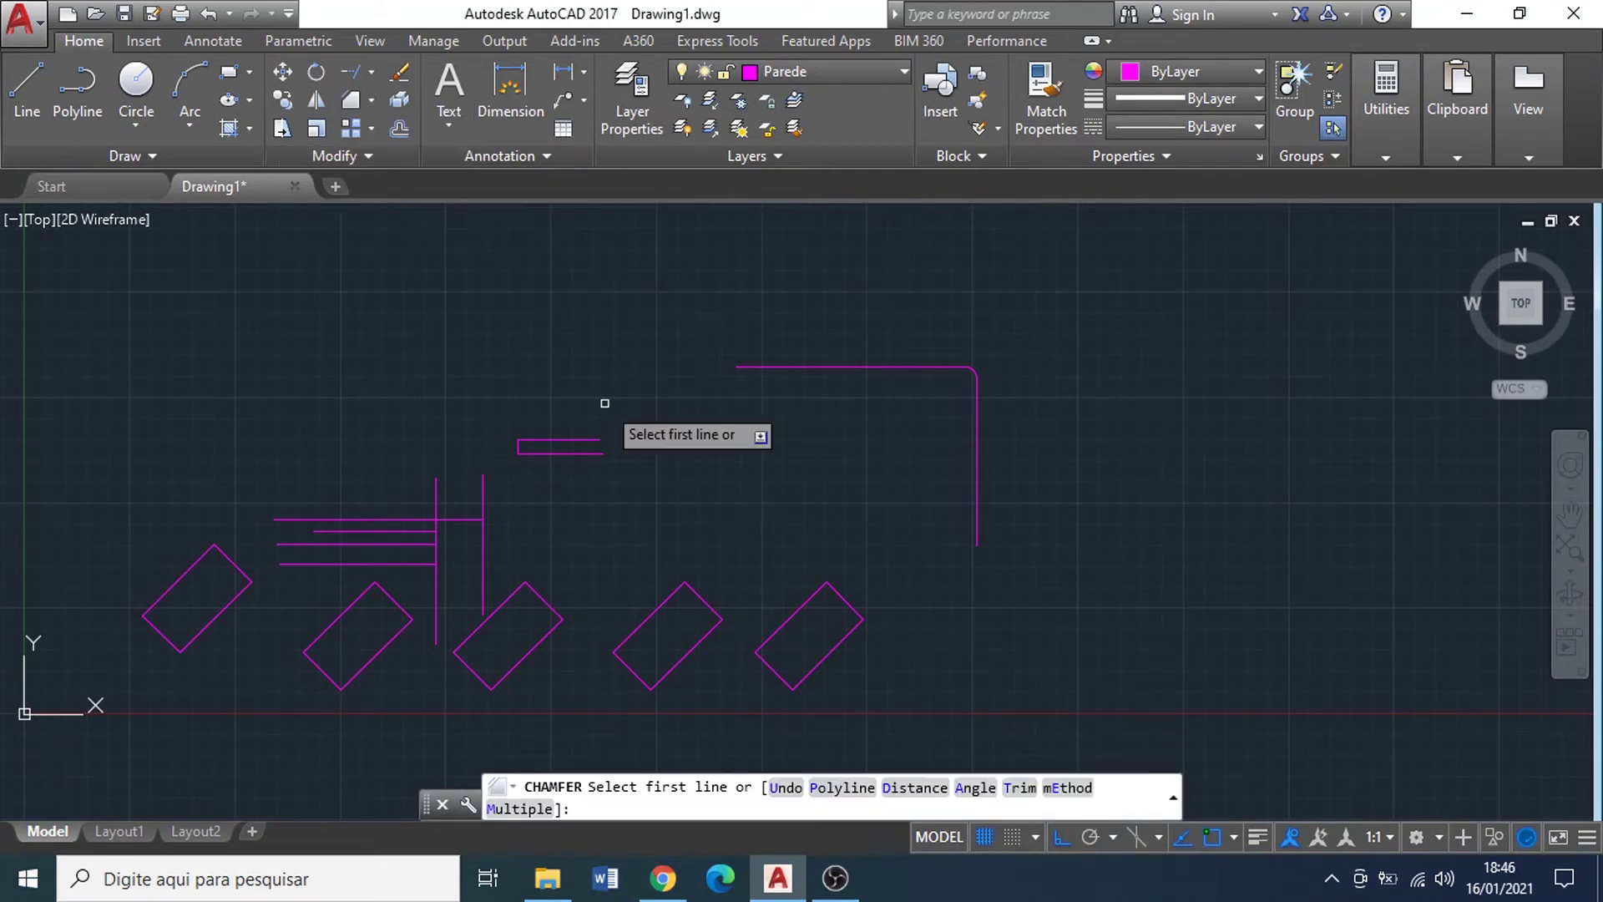
{"action": "key", "text": "Escape"}
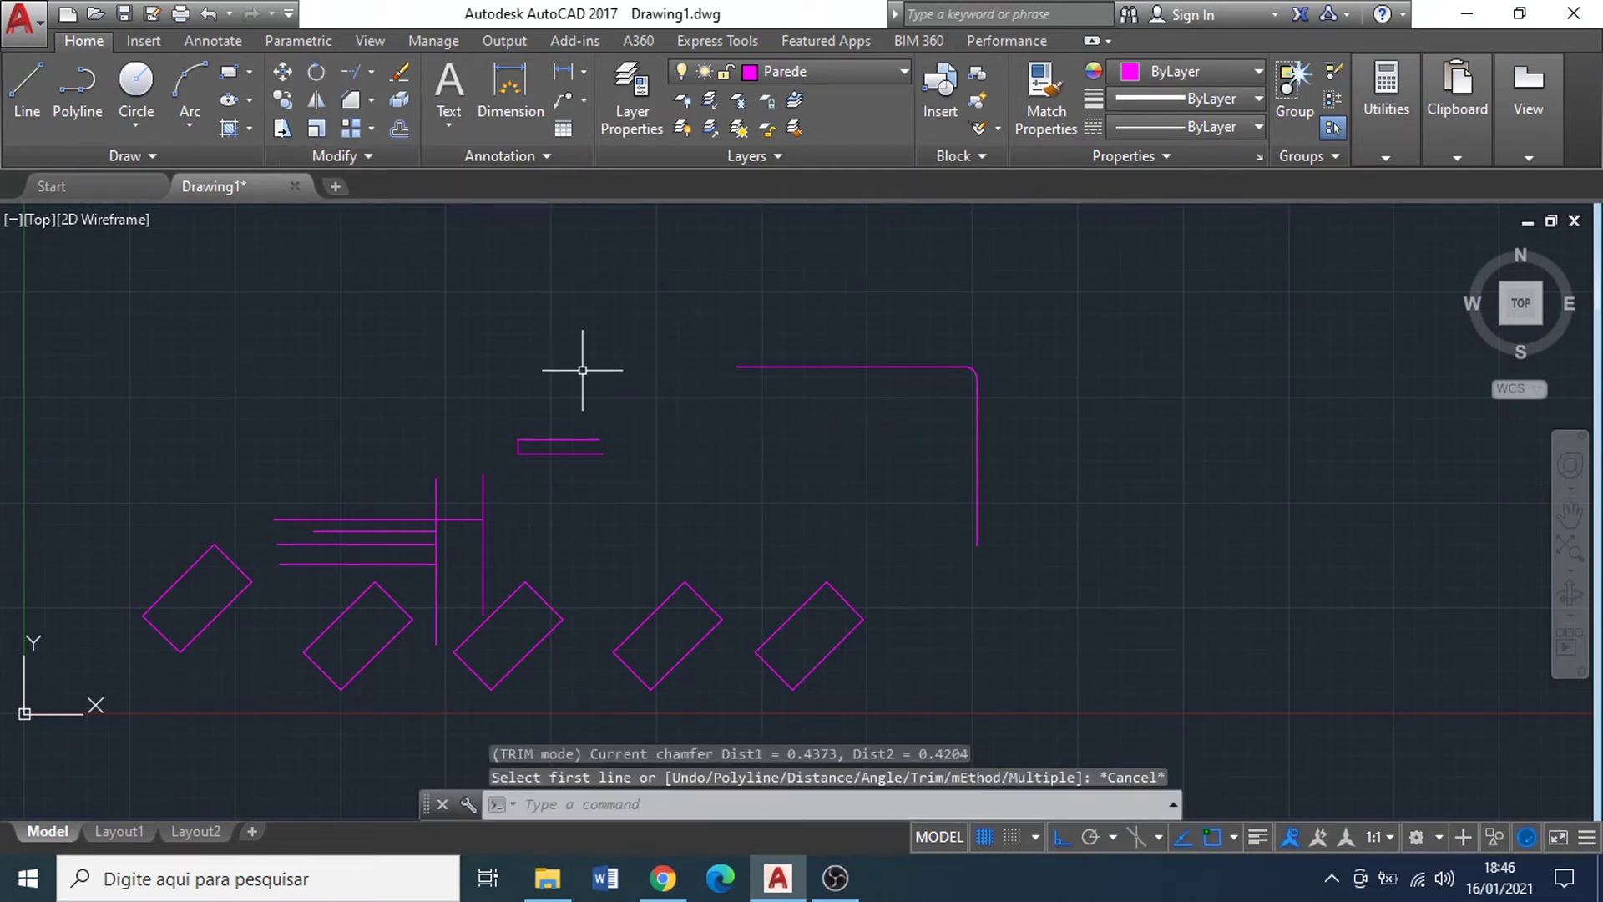
{"action": "left_click", "coordinate": [372, 102]}
{"action": "left_click", "coordinate": [374, 101]}
Step: Draw another horizontal line and a separate vertical line to the right of the filleted corner, leaving a gap where they would meet
{"action": "type", "text": "l"}
{"action": "key", "text": "Return"}
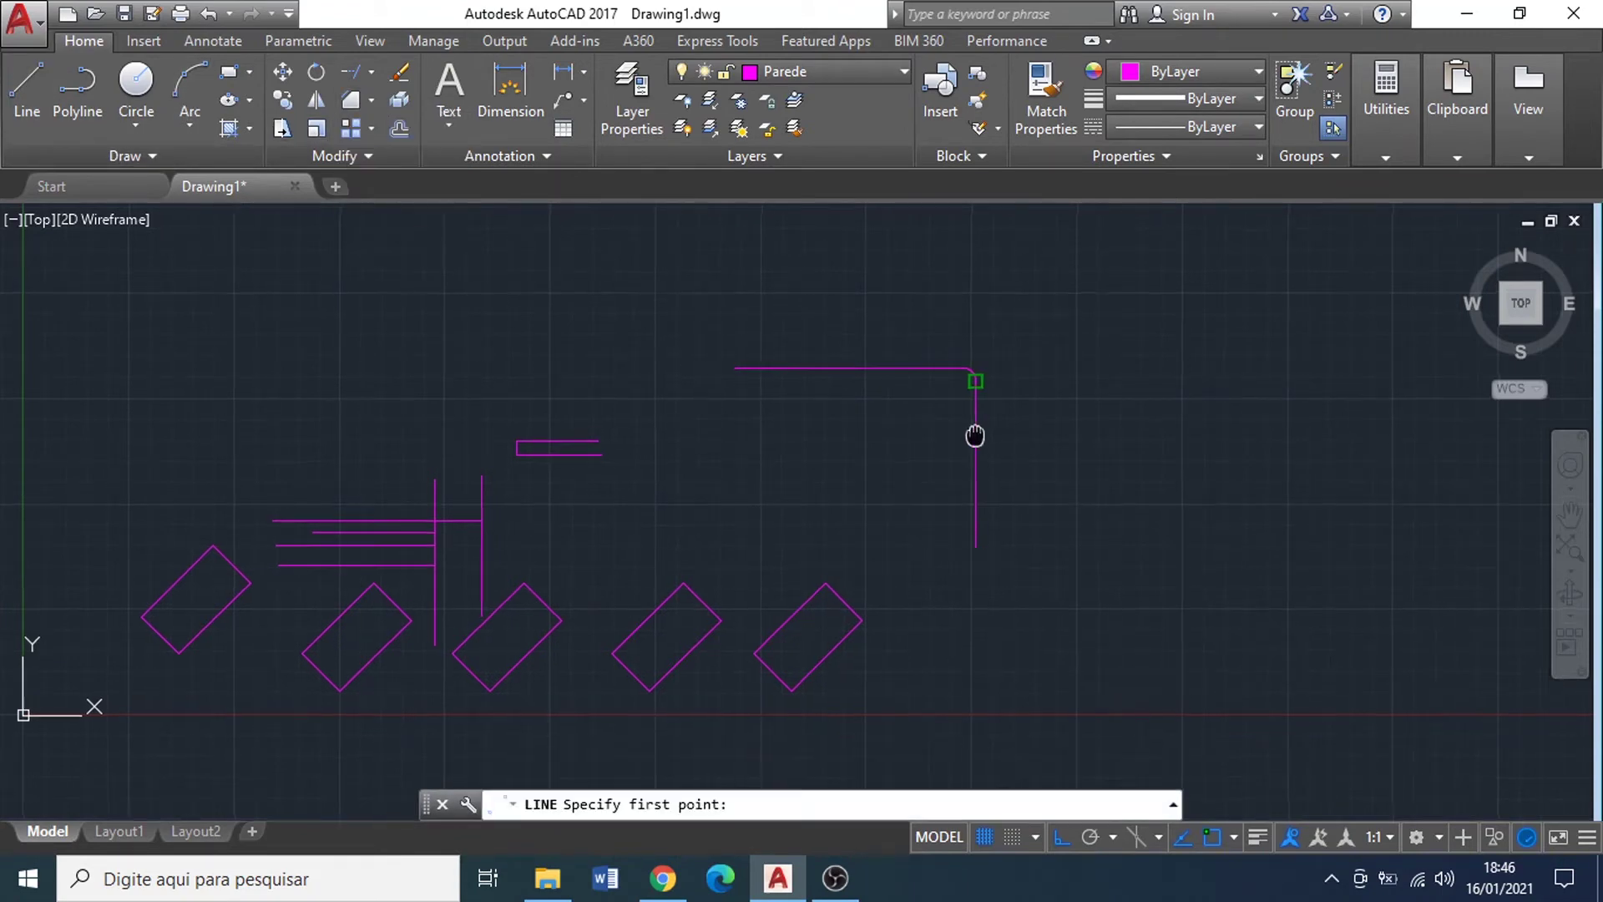
{"action": "middle_click_drag", "start_coordinate": [974, 437], "coordinate": [728, 545]}
{"action": "scroll", "coordinate": [730, 487], "scroll_direction": "up", "scroll_amount": 3}
{"action": "scroll", "coordinate": [751, 442], "scroll_direction": "down", "scroll_amount": 1}
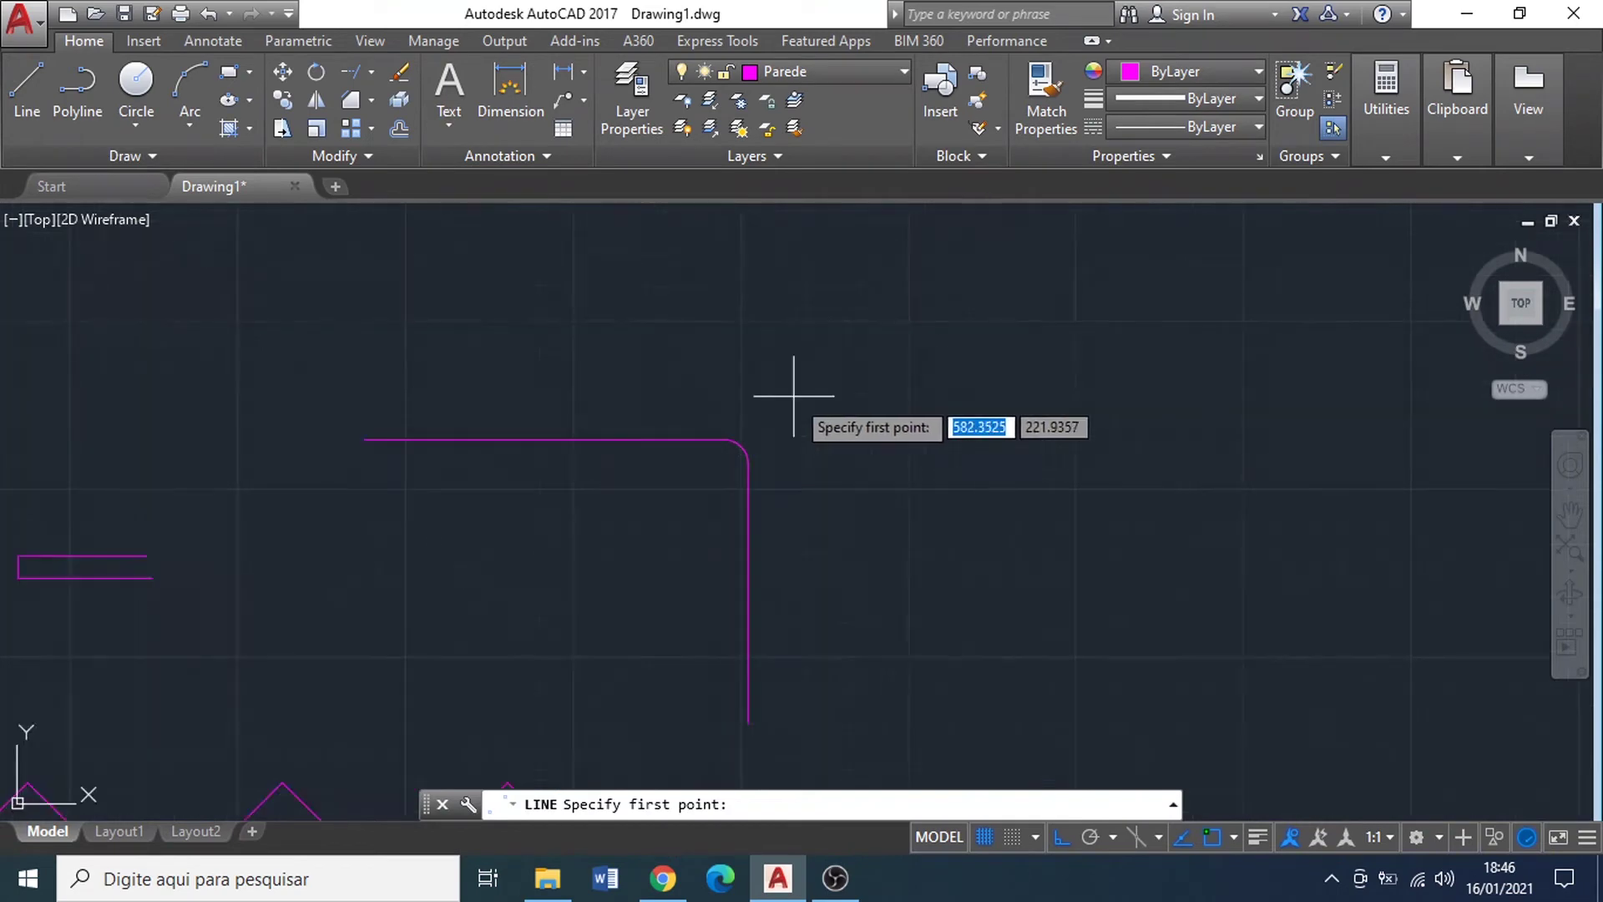
{"action": "left_click", "coordinate": [830, 380]}
{"action": "left_click", "coordinate": [999, 380]}
{"action": "key", "text": "Return"}
{"action": "key", "text": "Return"}
{"action": "left_click", "coordinate": [1043, 410]}
{"action": "left_click", "coordinate": [1042, 526]}
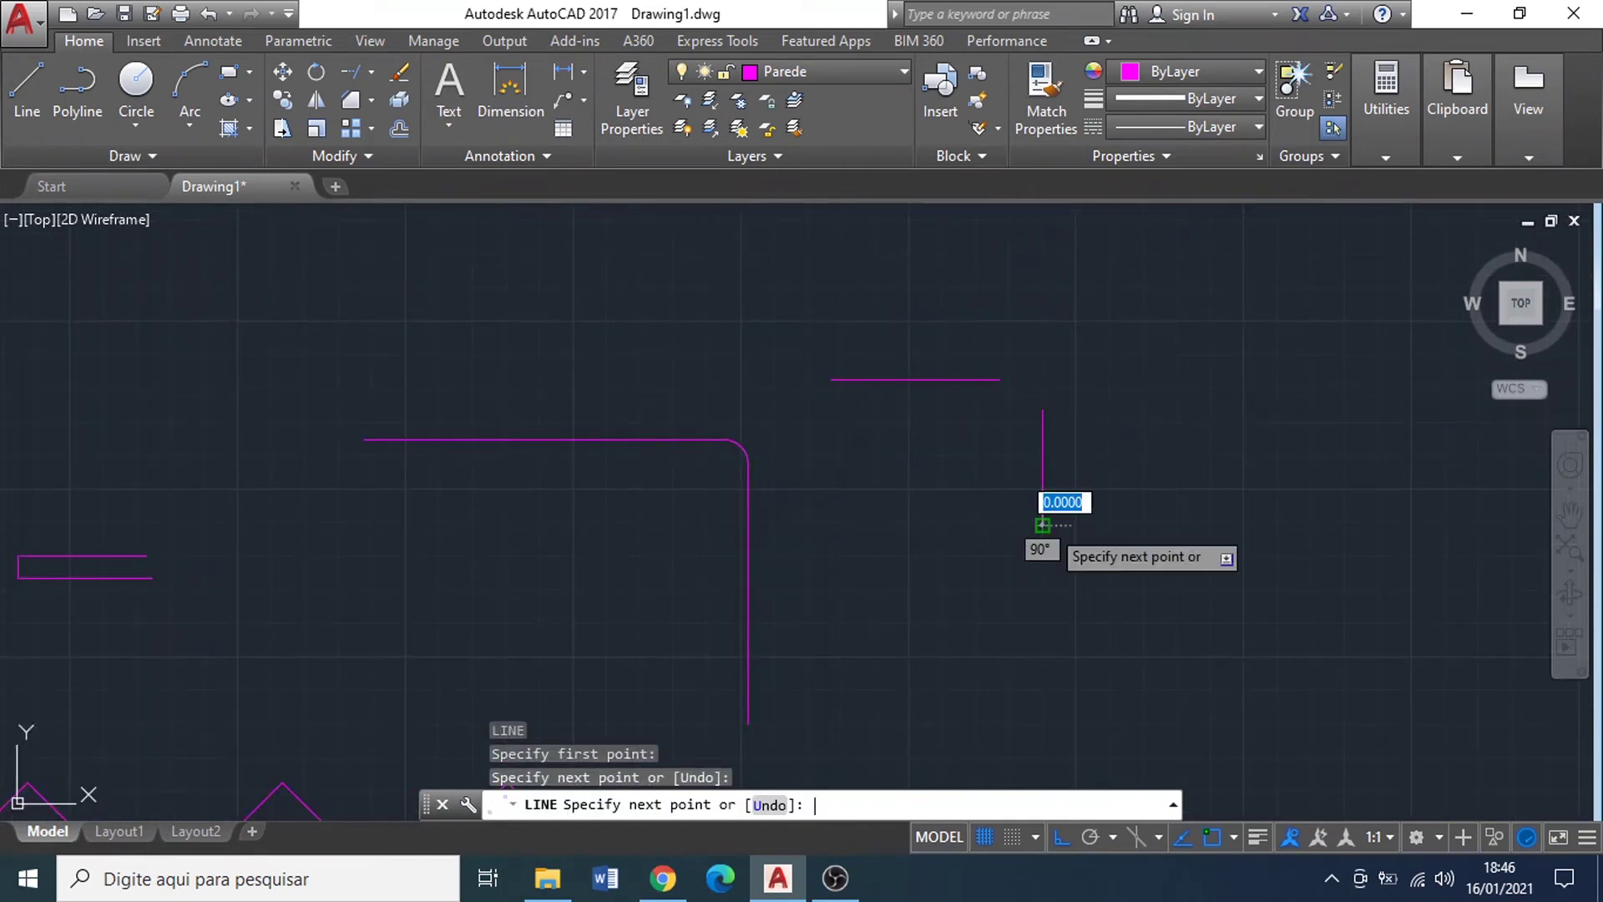
{"action": "key", "text": "Return"}
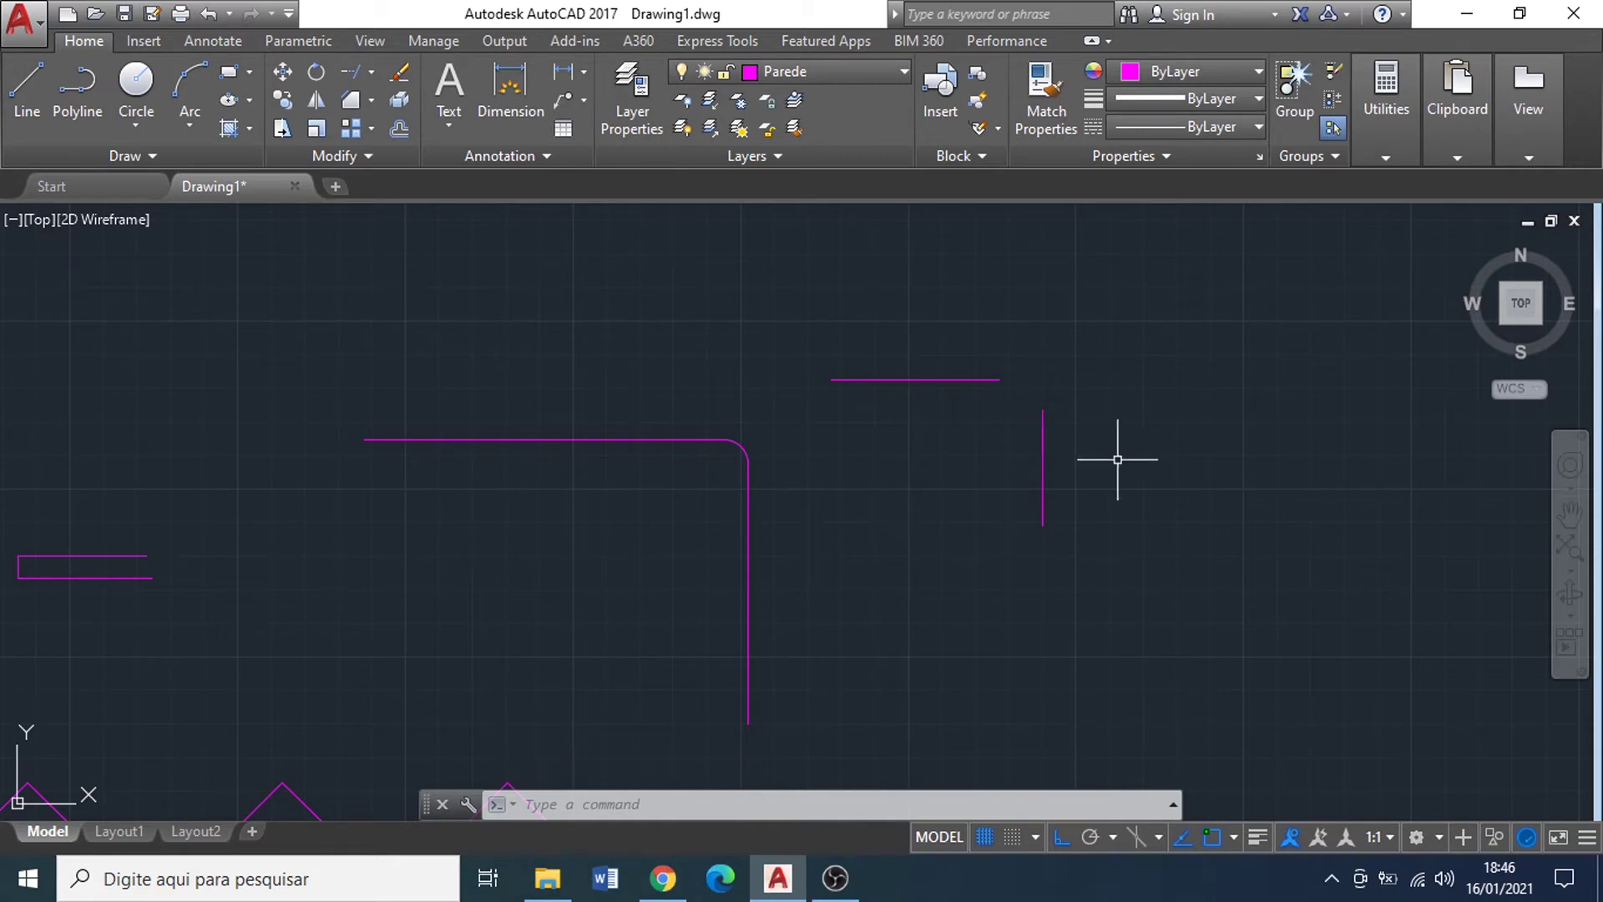
Step: Chamfer the separate horizontal and vertical lines, picking two points for a first distance of about 4 and two more for the second distance
{"action": "scroll", "coordinate": [974, 364], "scroll_direction": "up", "scroll_amount": 2}
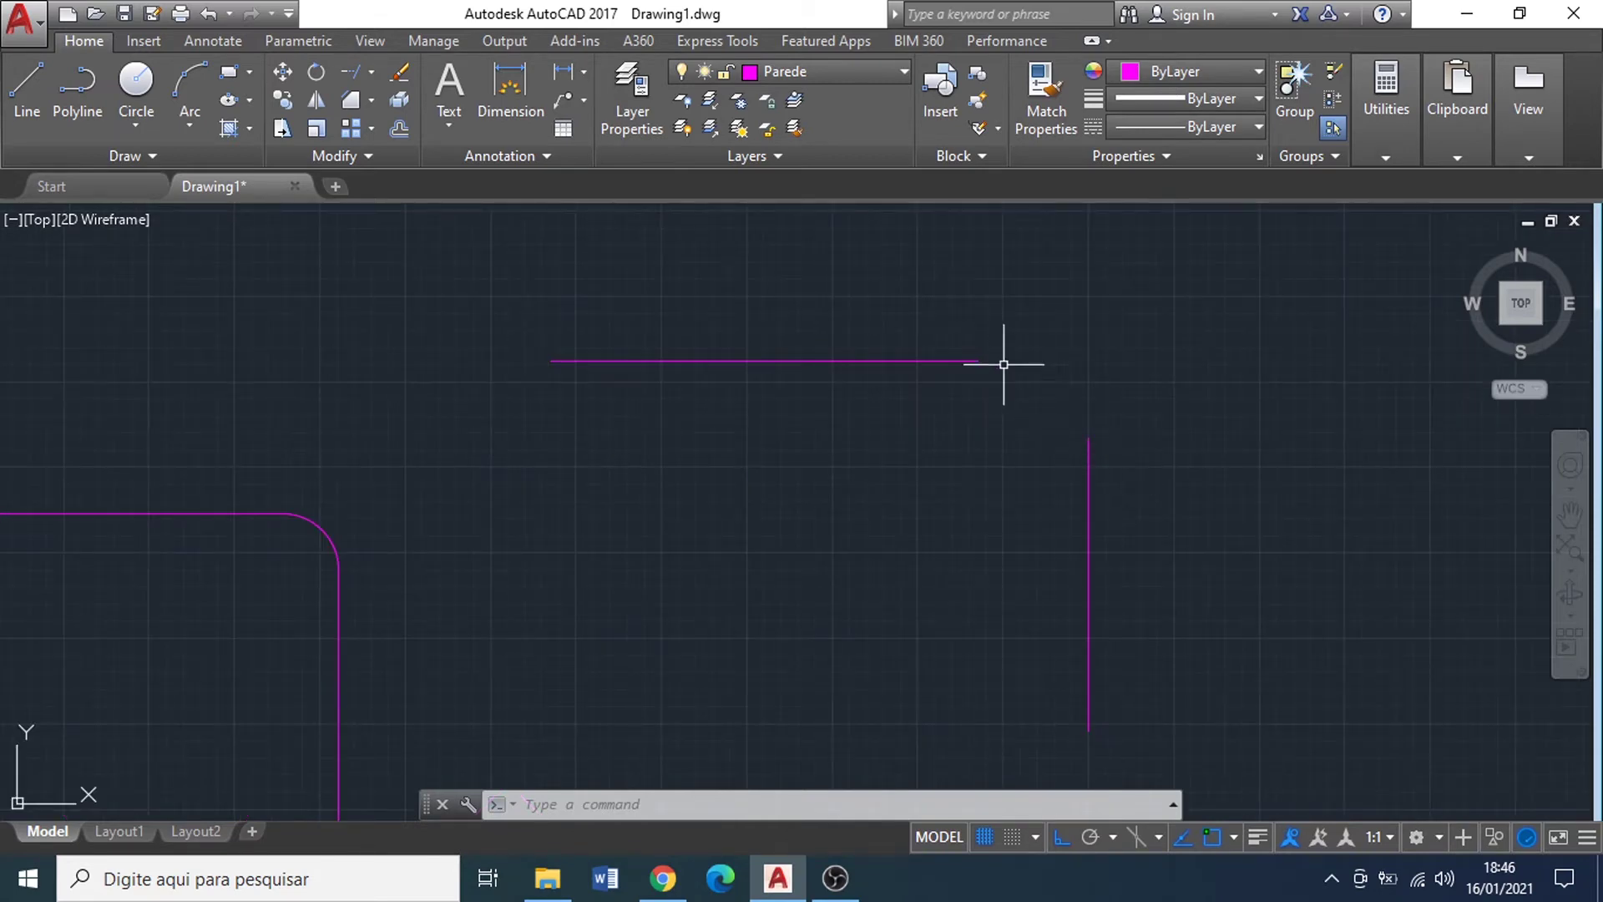
{"action": "left_click", "coordinate": [356, 98]}
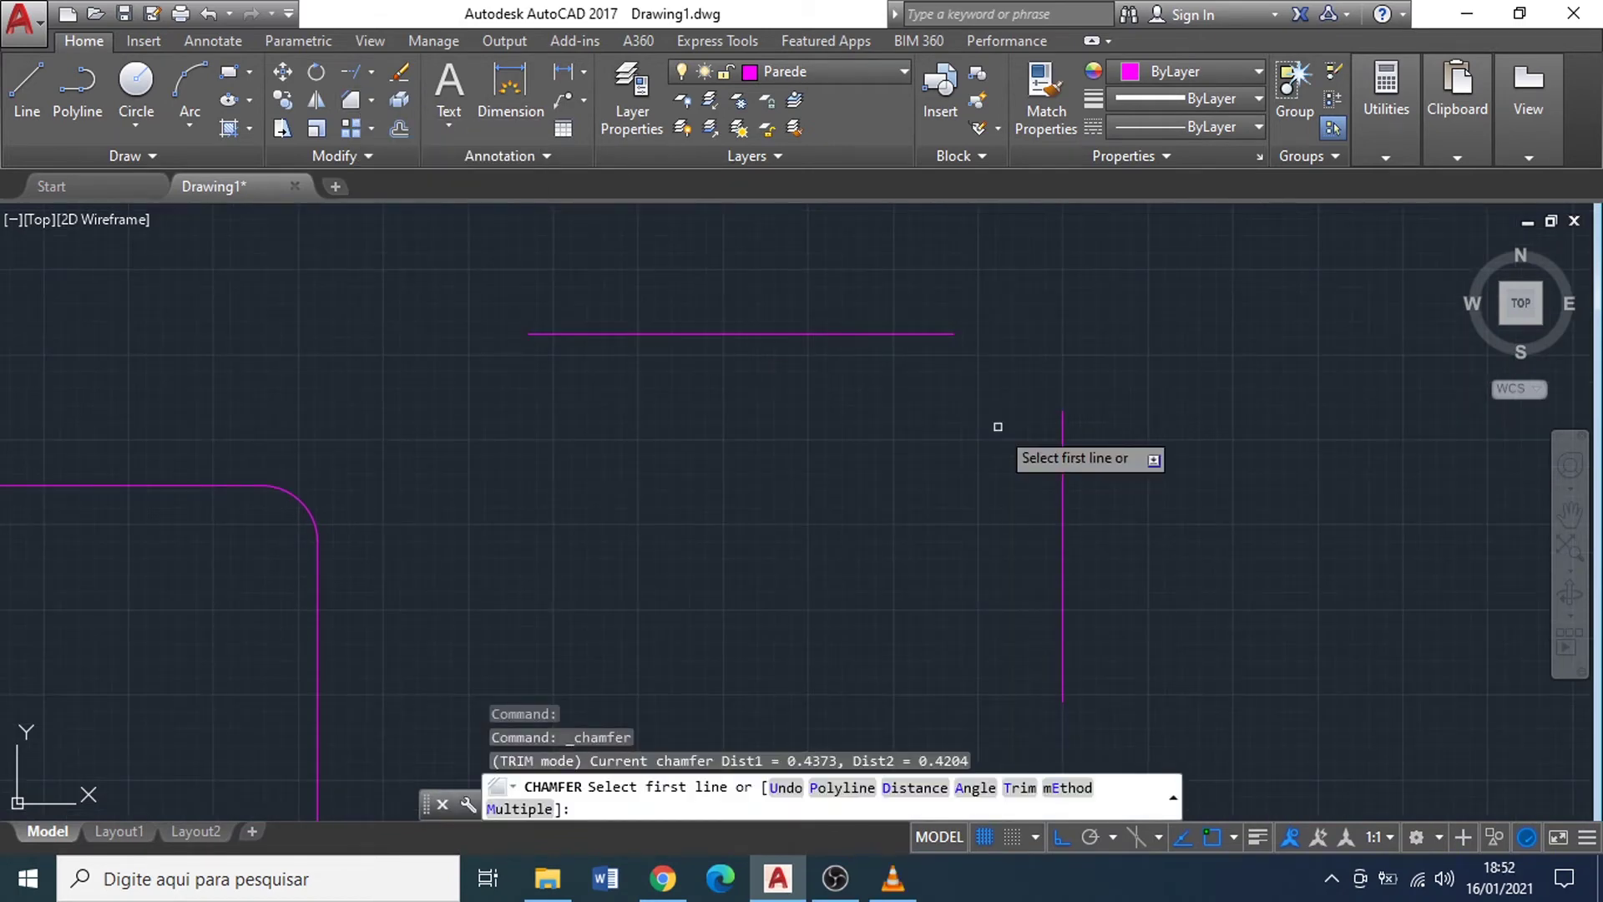
{"action": "type", "text": "d"}
{"action": "key", "text": "Return"}
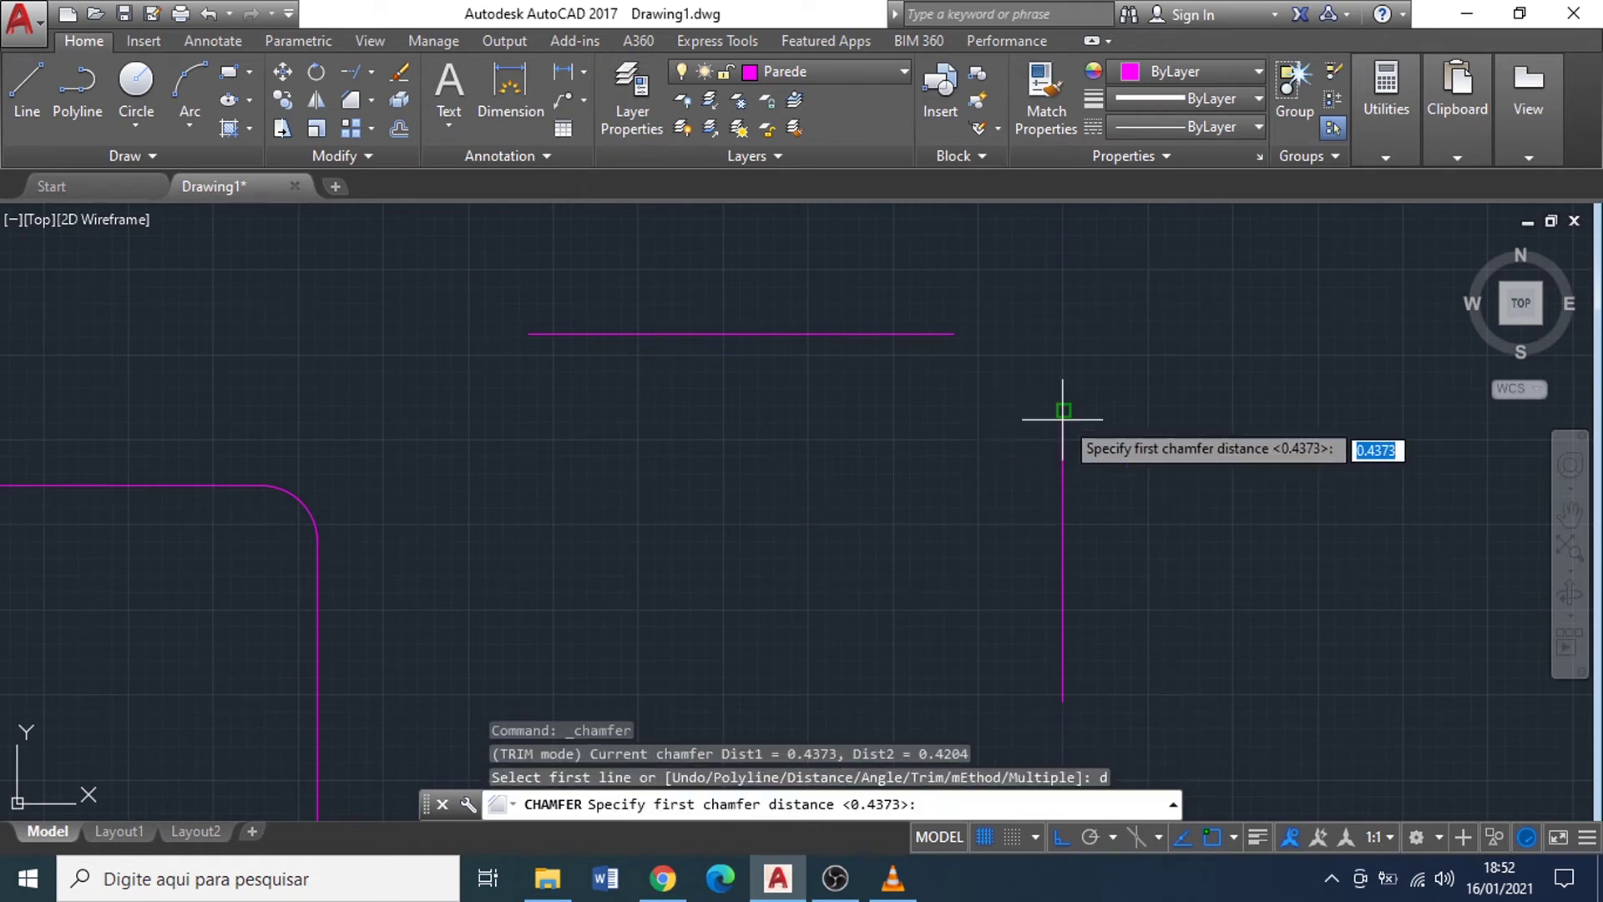
{"action": "left_click", "coordinate": [1063, 410]}
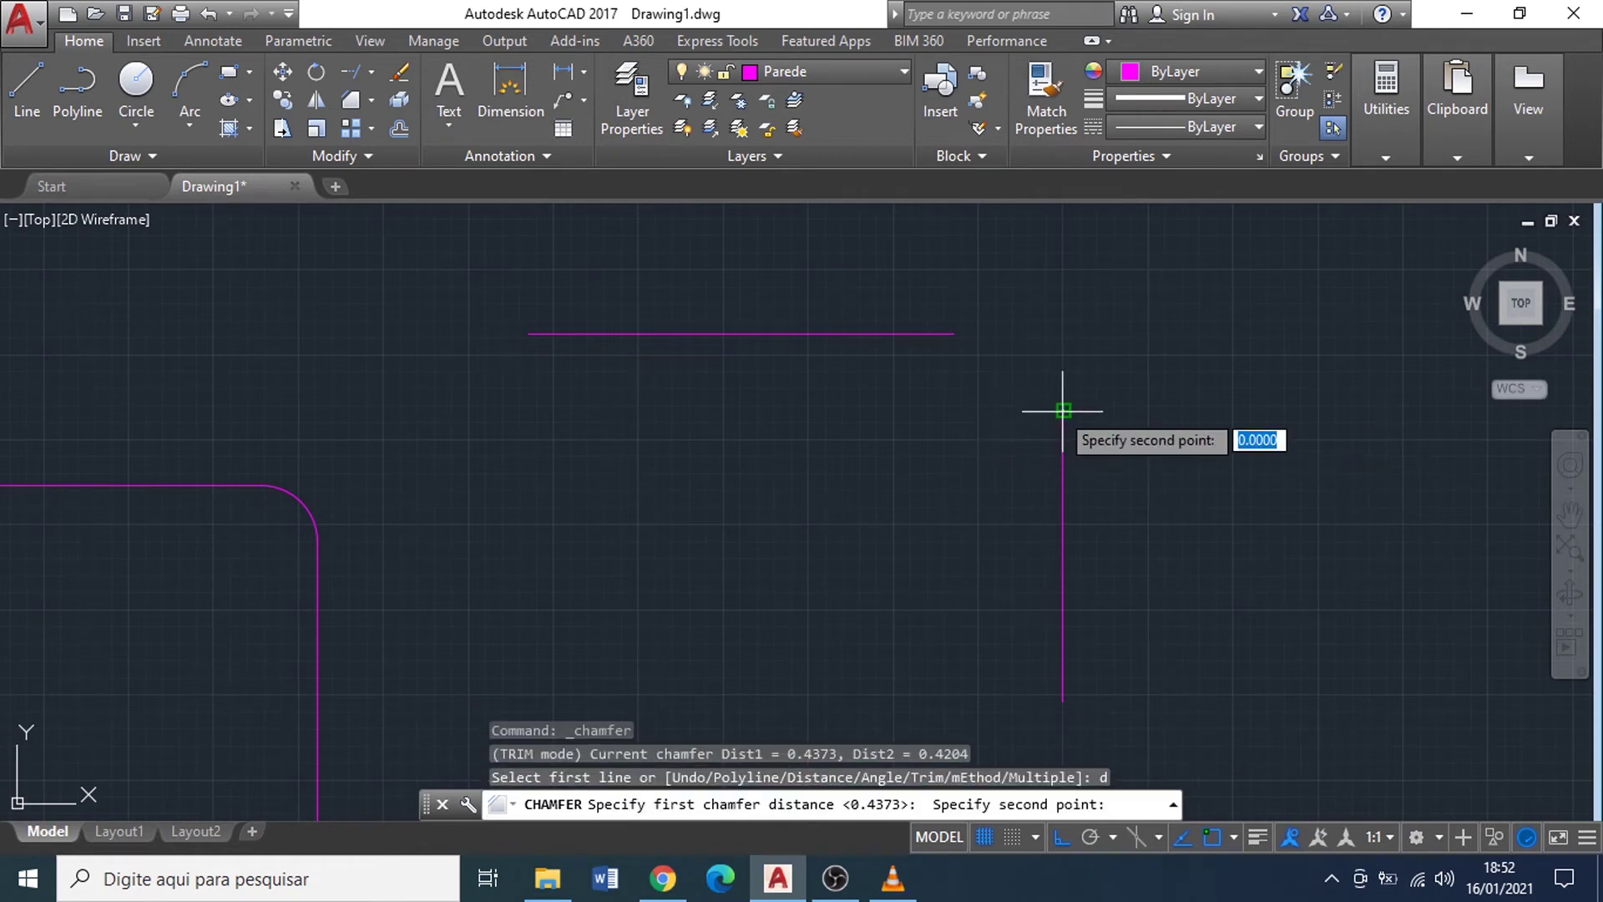
{"action": "middle_click_drag", "start_coordinate": [1060, 390], "coordinate": [1025, 440]}
{"action": "left_click", "coordinate": [1025, 440]}
{"action": "scroll", "coordinate": [1036, 434], "scroll_direction": "up", "scroll_amount": 3}
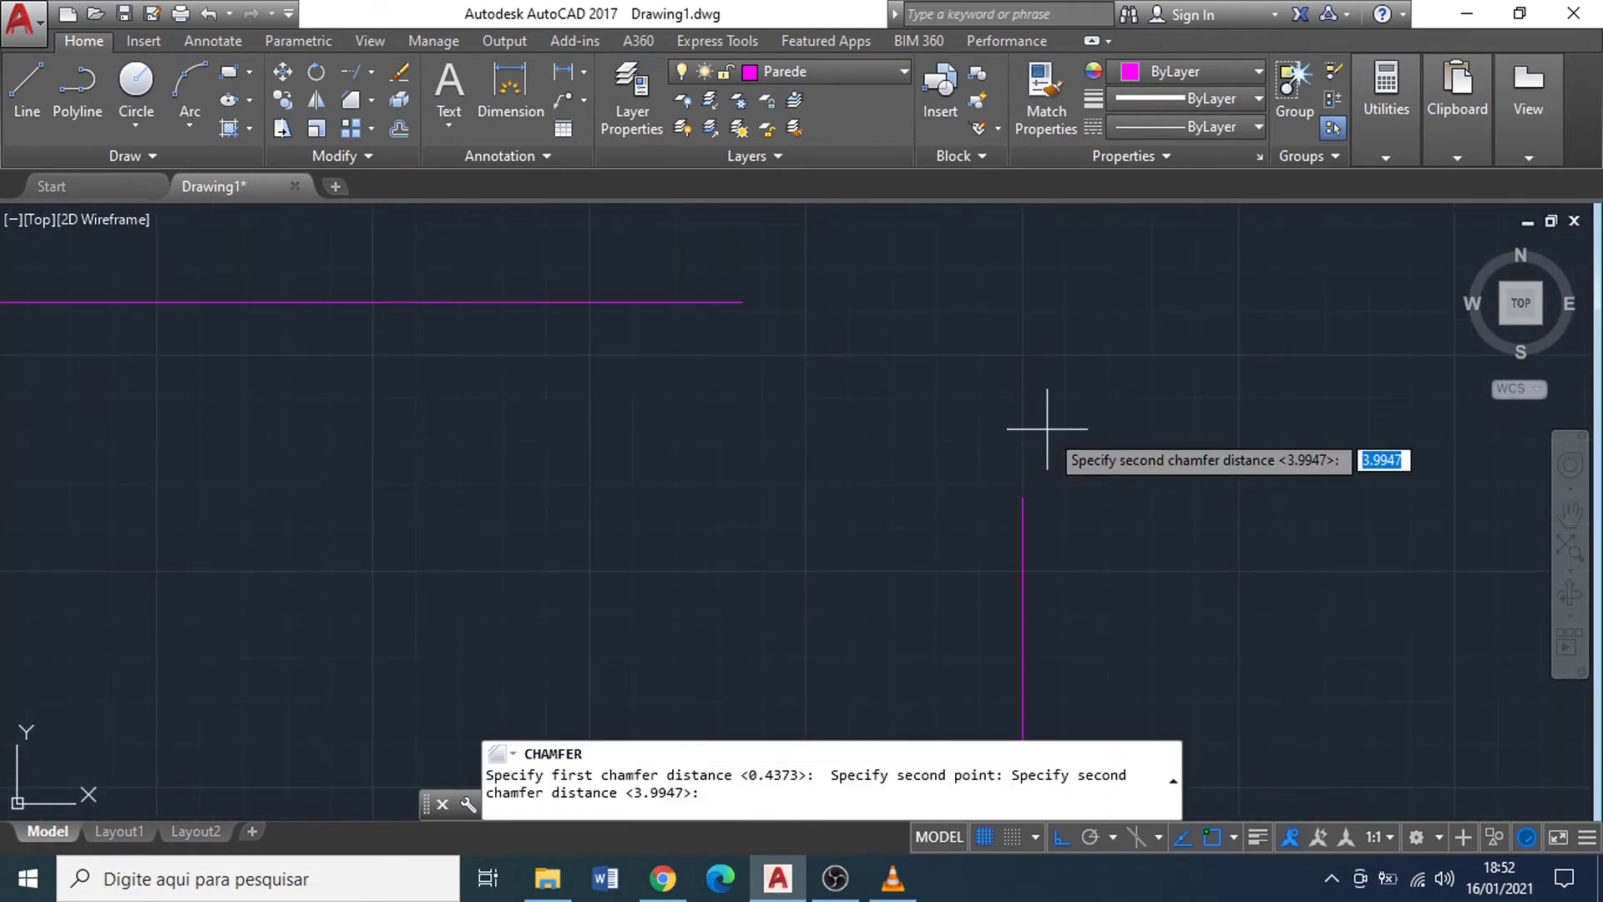
{"action": "left_click", "coordinate": [742, 301]}
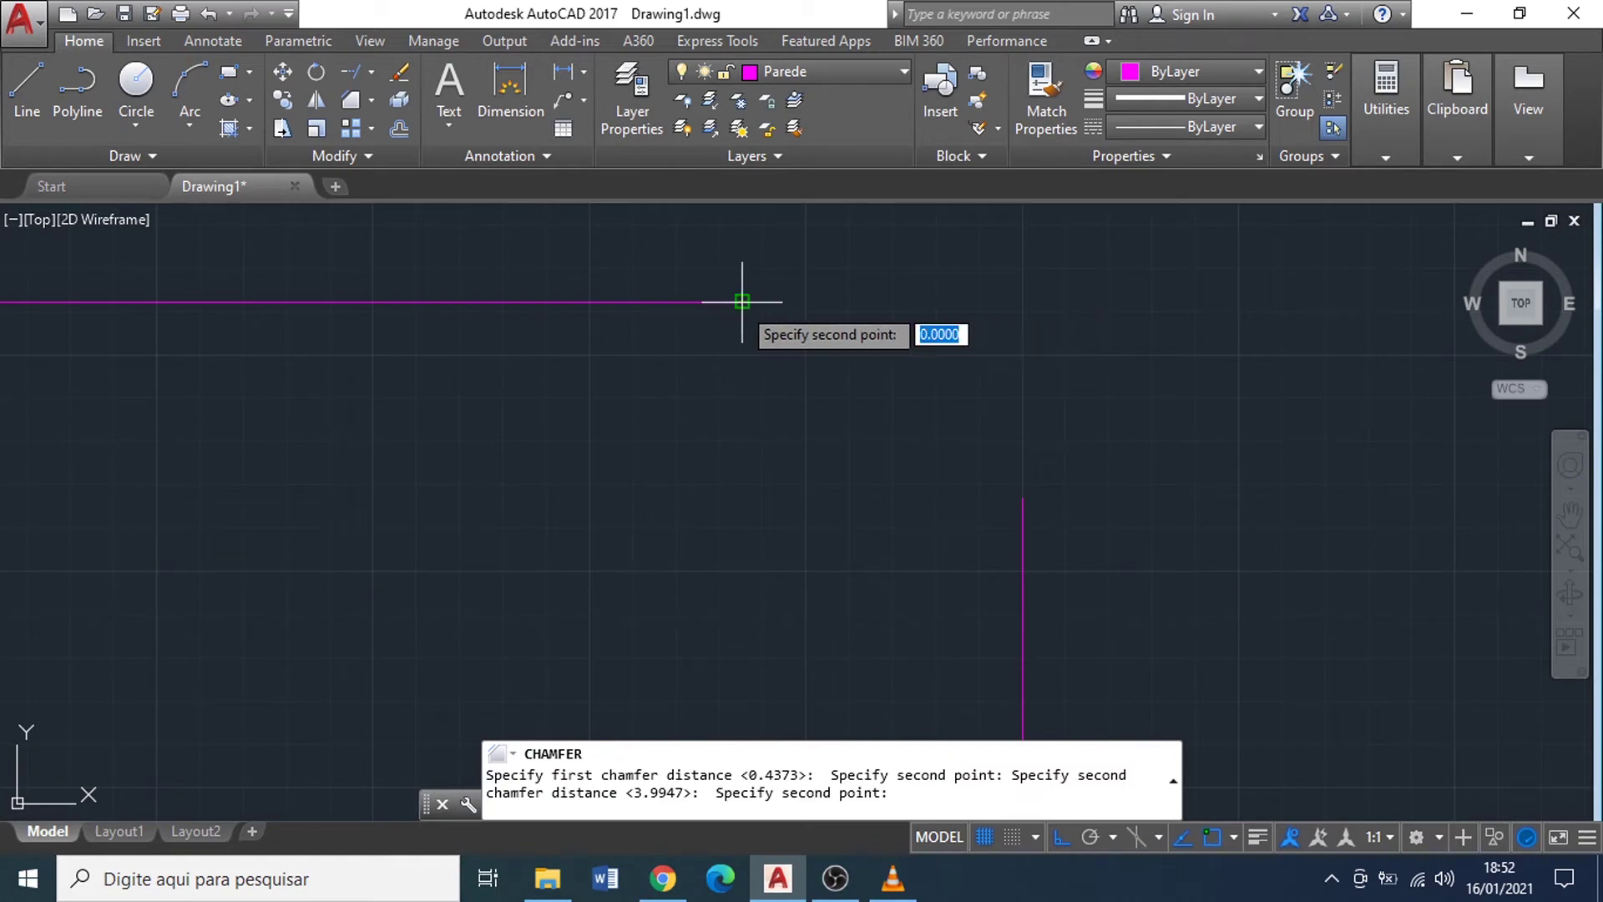
{"action": "left_click", "coordinate": [833, 314]}
{"action": "left_click", "coordinate": [1023, 537]}
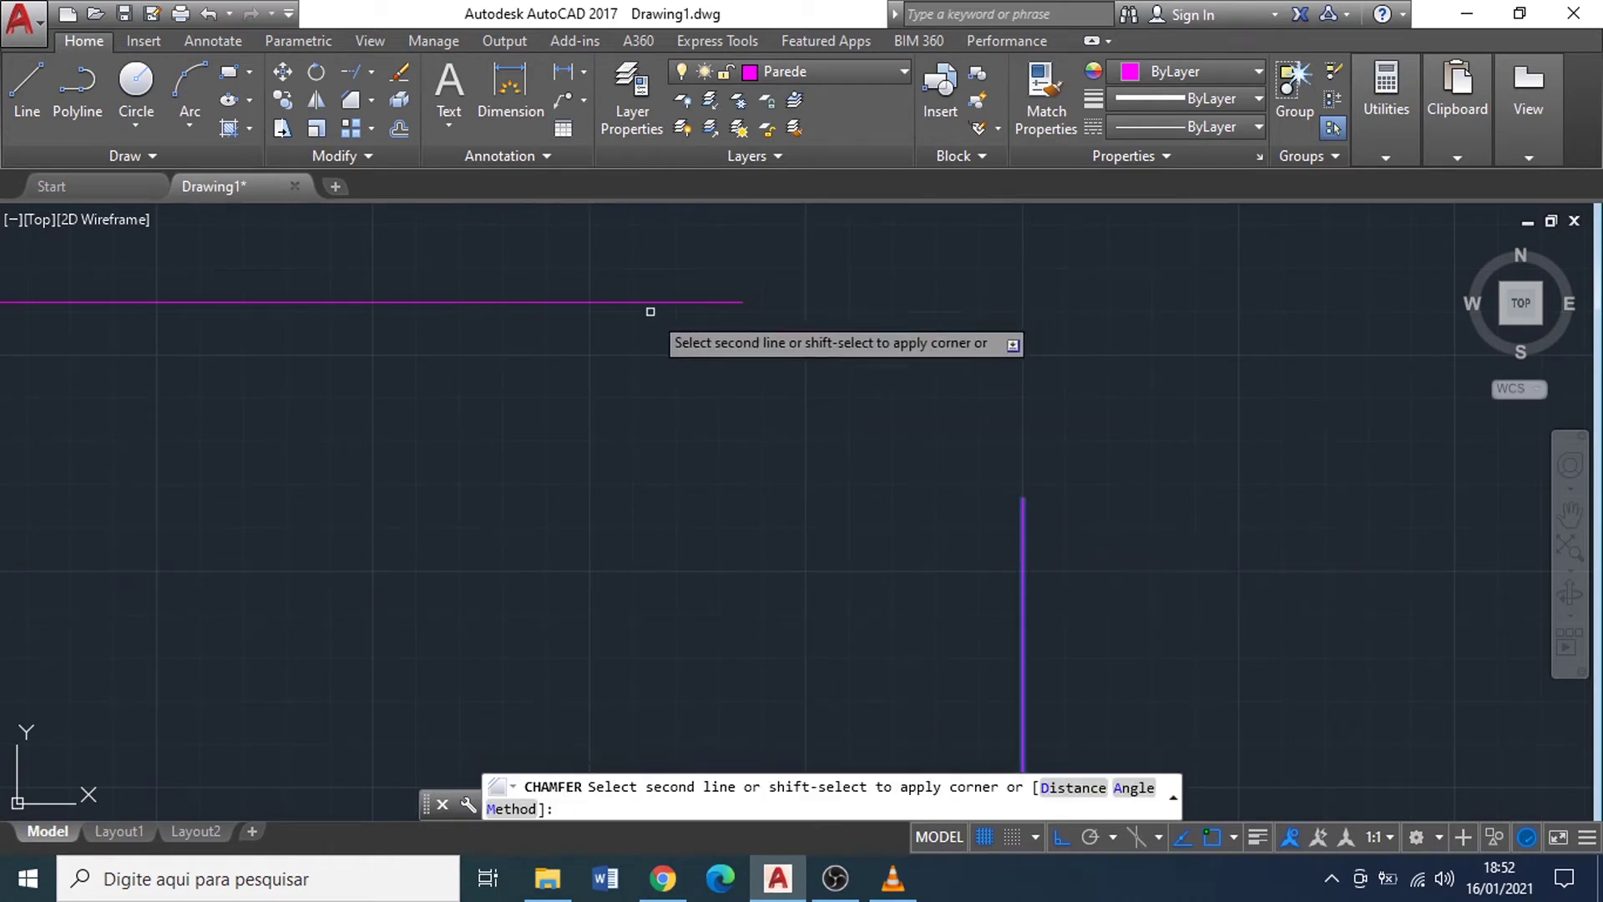
{"action": "left_click", "coordinate": [665, 300]}
{"action": "scroll", "coordinate": [850, 421], "scroll_direction": "down", "scroll_amount": 2}
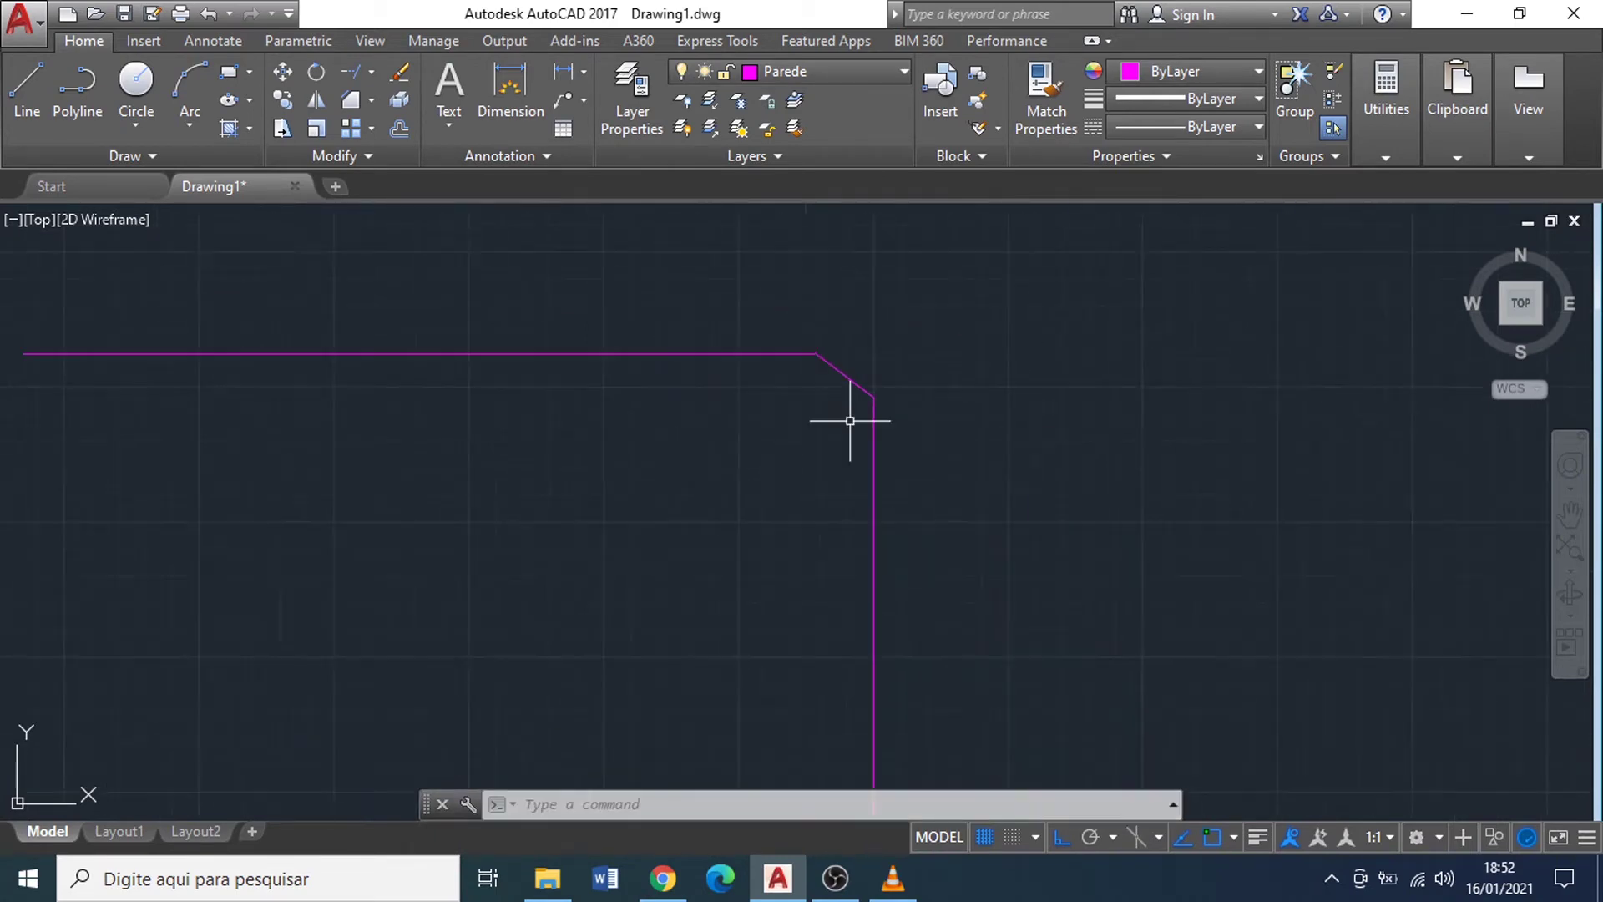
{"action": "scroll", "coordinate": [850, 421], "scroll_direction": "down", "scroll_amount": 2}
{"action": "key", "text": "Escape"}
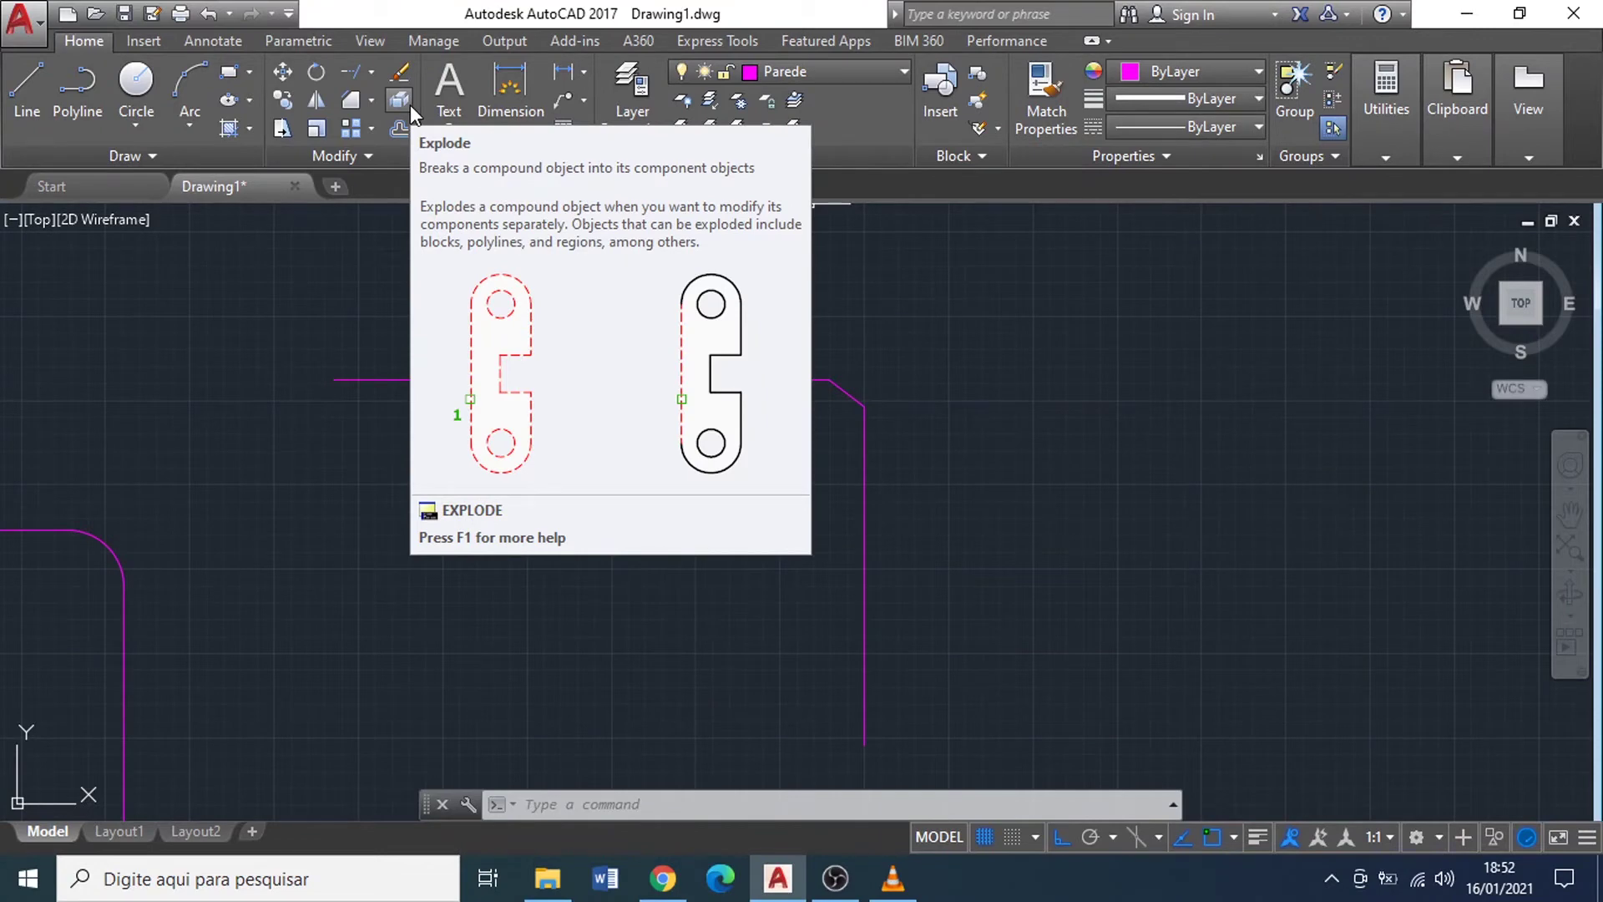
Step: Draw a rectangle to the right of the chamfered corner, leaving clear space between the two shapes
{"action": "scroll", "coordinate": [334, 242], "scroll_direction": "down", "scroll_amount": 2}
{"action": "middle_click_drag", "start_coordinate": [480, 347], "coordinate": [522, 420]}
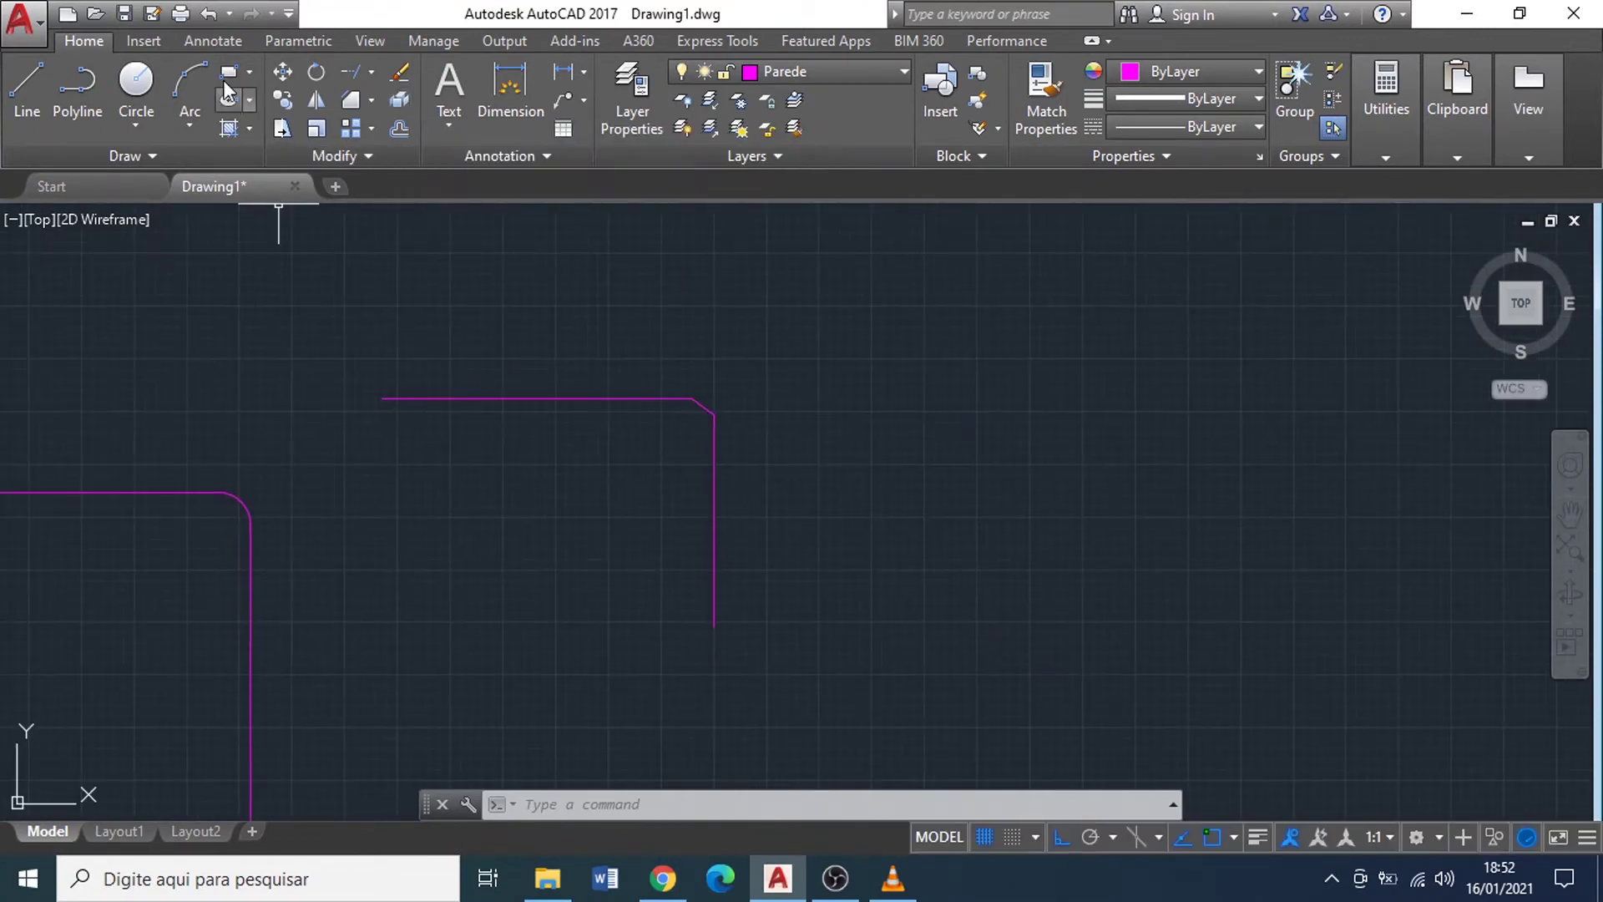
{"action": "left_click", "coordinate": [226, 83]}
{"action": "middle_click_drag", "start_coordinate": [991, 458], "coordinate": [830, 415]}
{"action": "left_click", "coordinate": [763, 294]}
{"action": "left_click", "coordinate": [960, 450]}
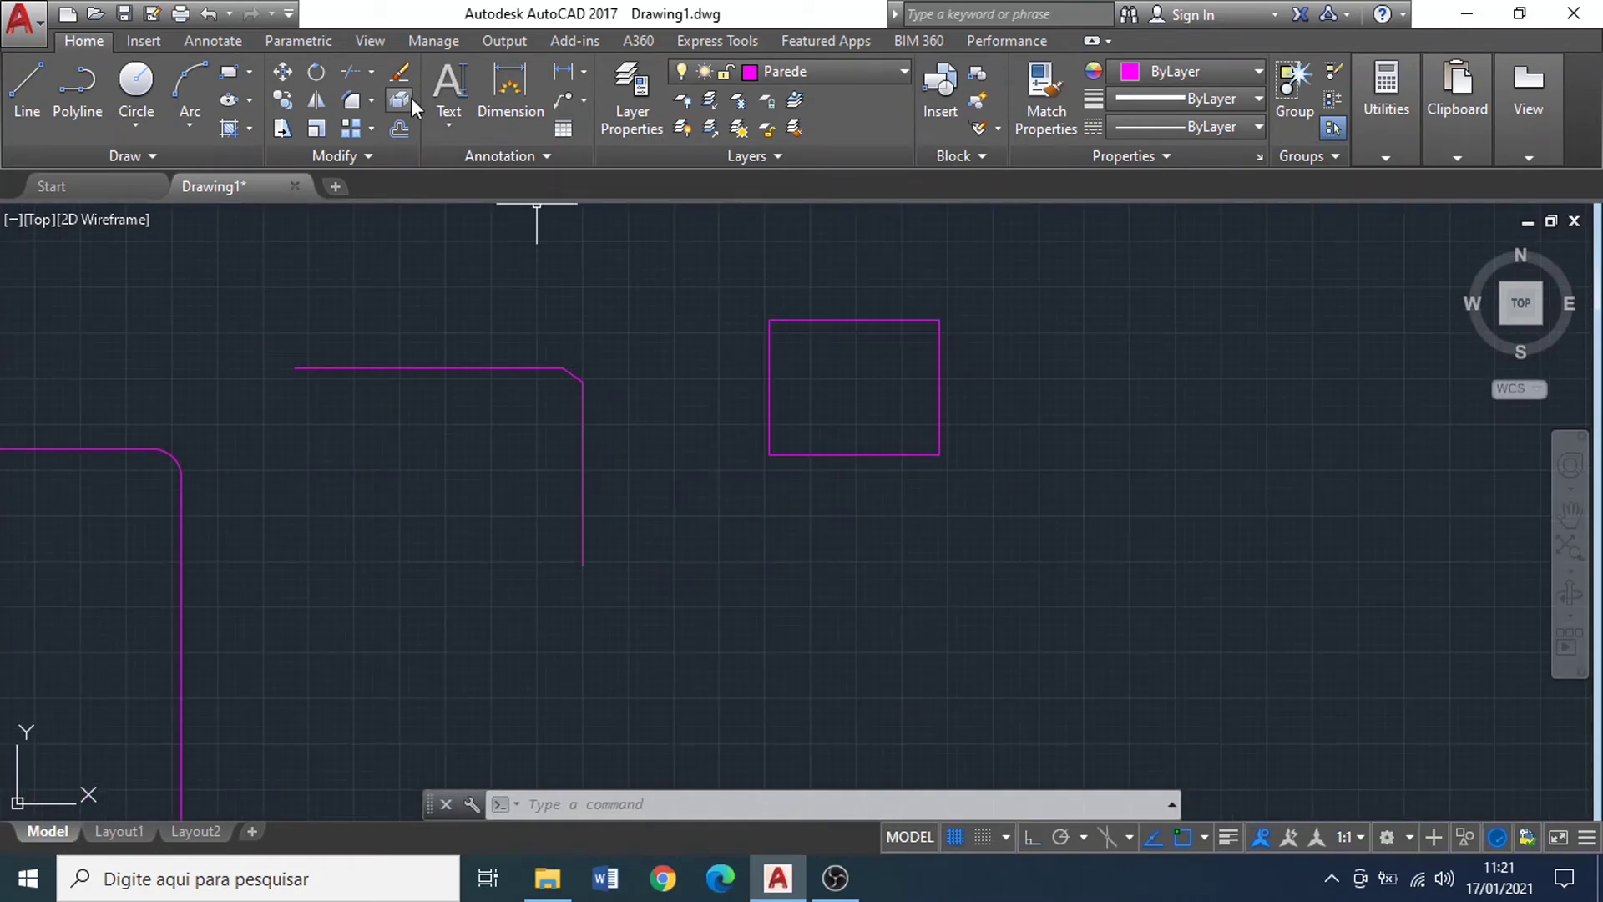
Step: Explode the rectangle beside the chamfered corner into separate lines
{"action": "left_click", "coordinate": [404, 97]}
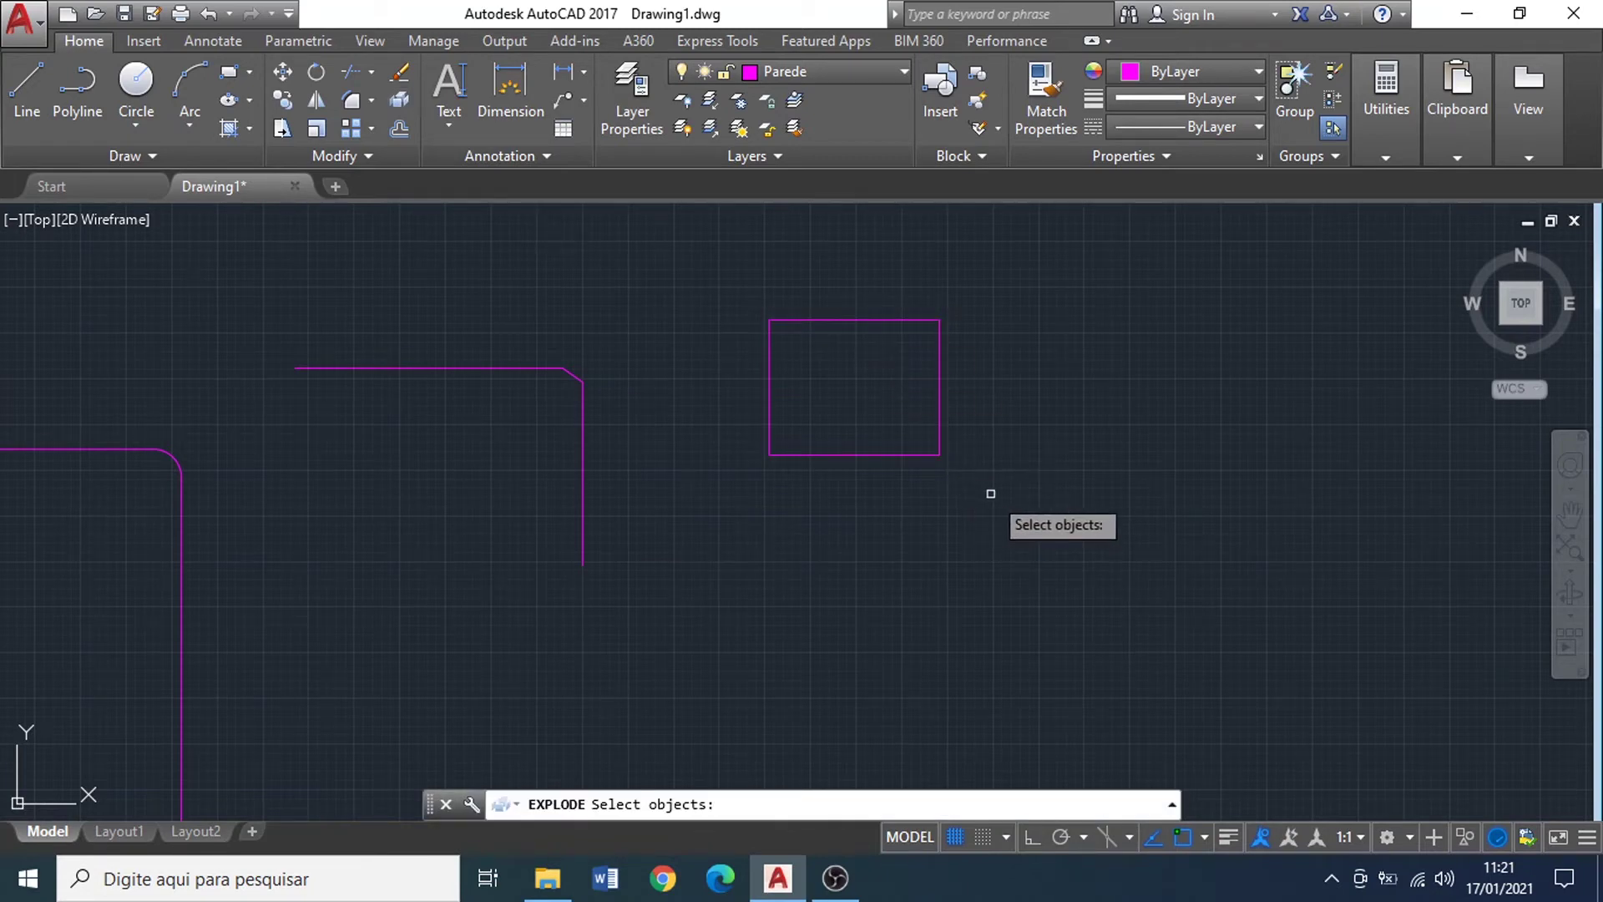
{"action": "left_click", "coordinate": [992, 495]}
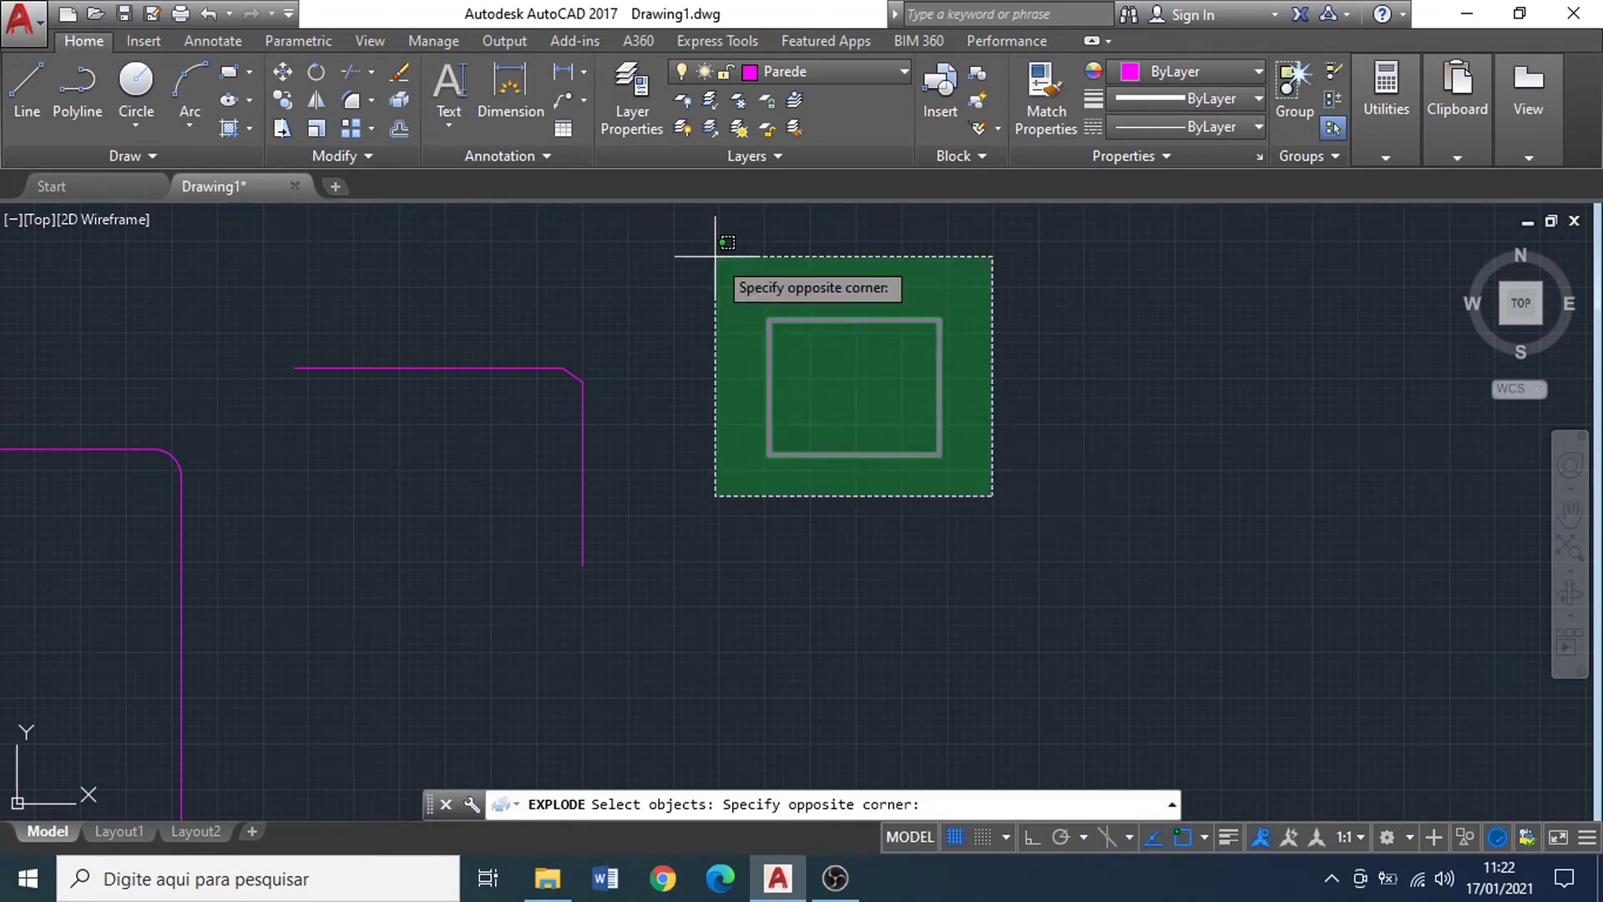
{"action": "left_click", "coordinate": [714, 256]}
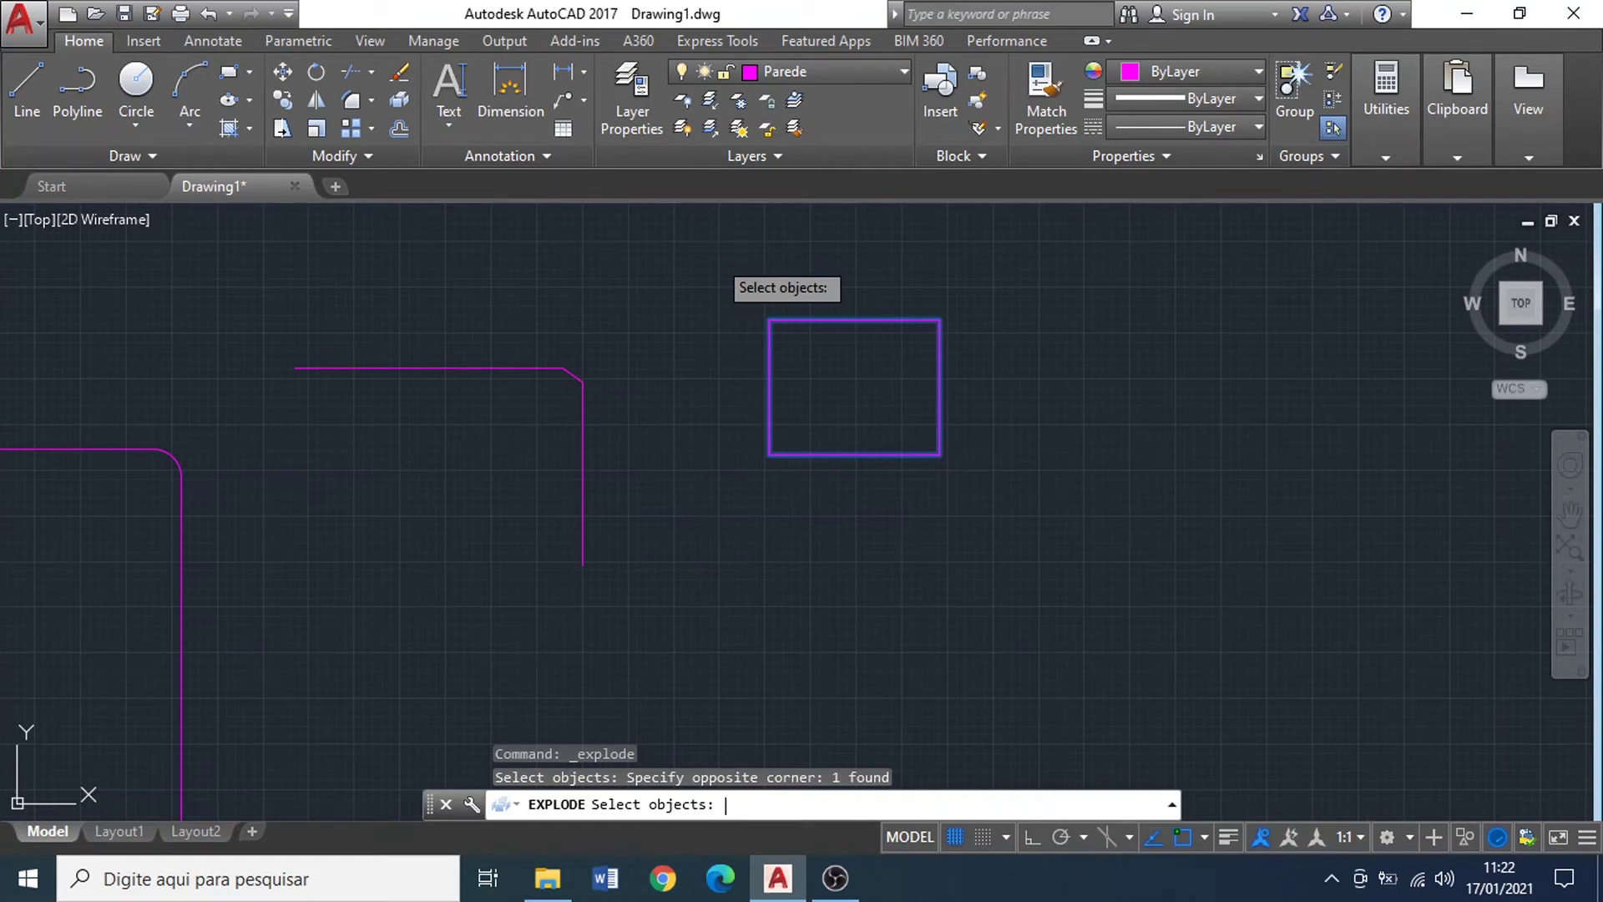
{"action": "key", "text": "Return"}
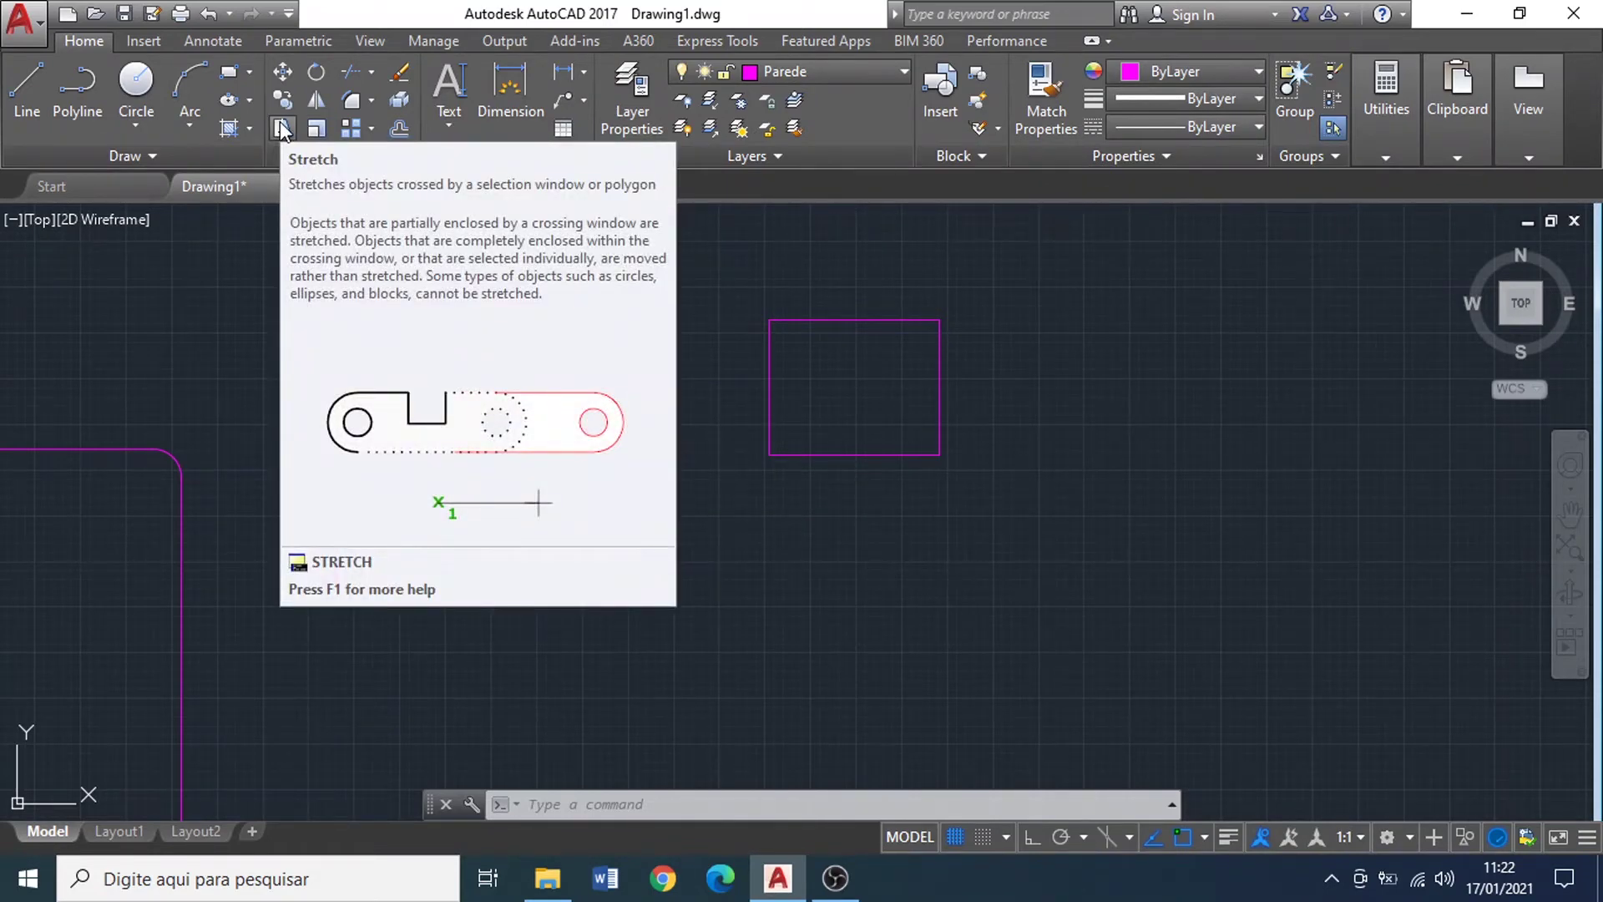
Step: Stretch the rectangle's right side 10 units to the right, using its lower-right corner as the base point
{"action": "left_click", "coordinate": [282, 127]}
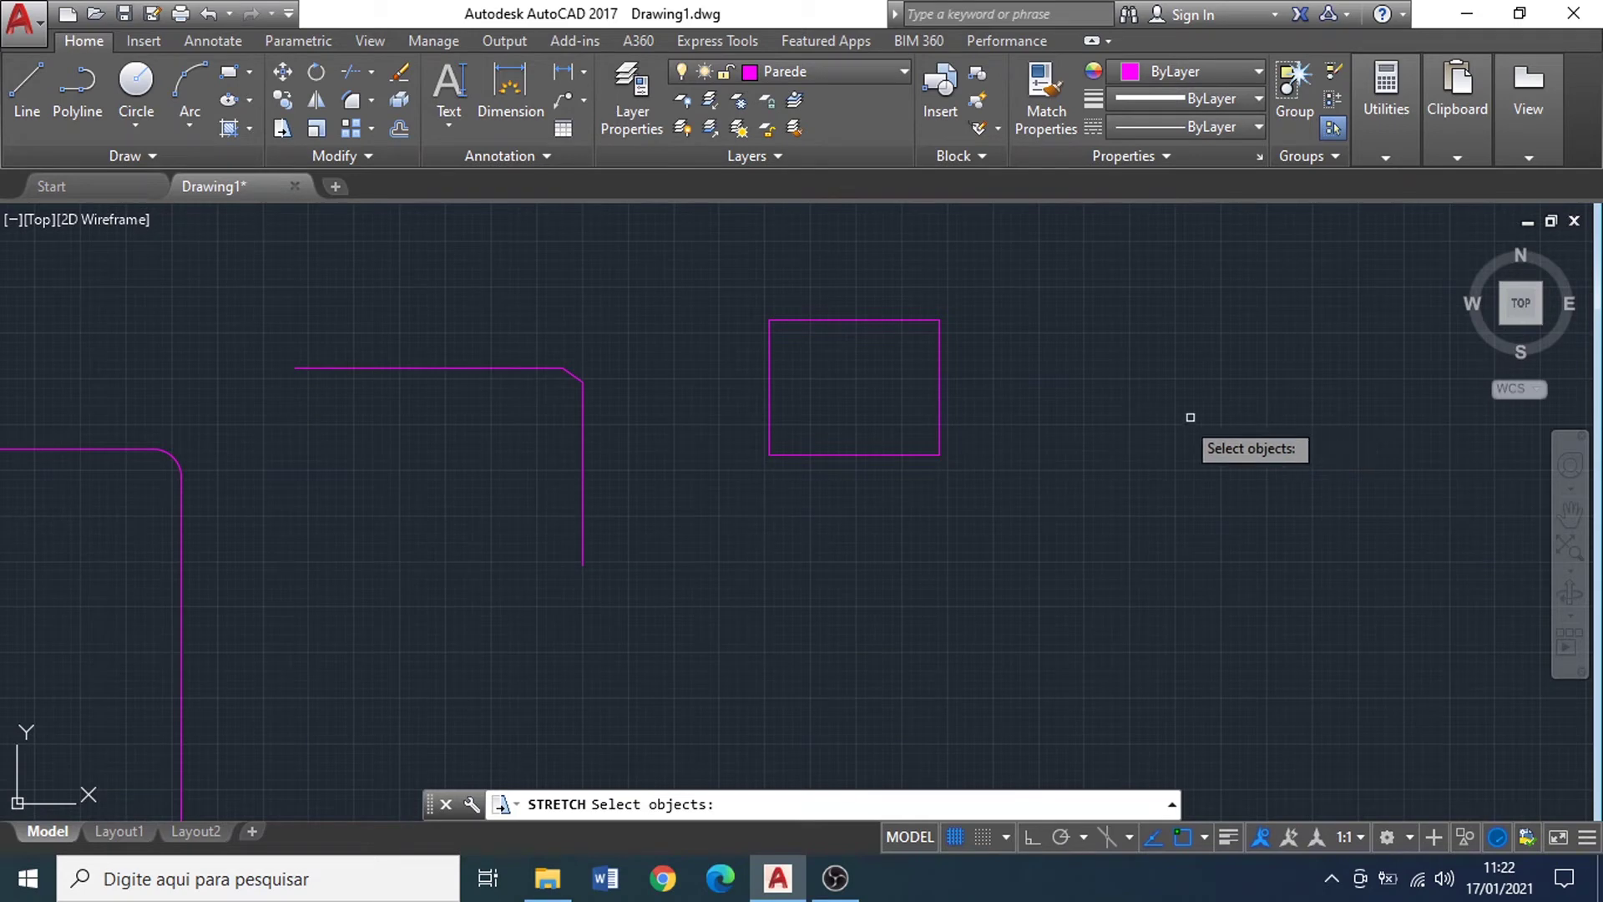
{"action": "left_click", "coordinate": [985, 508]}
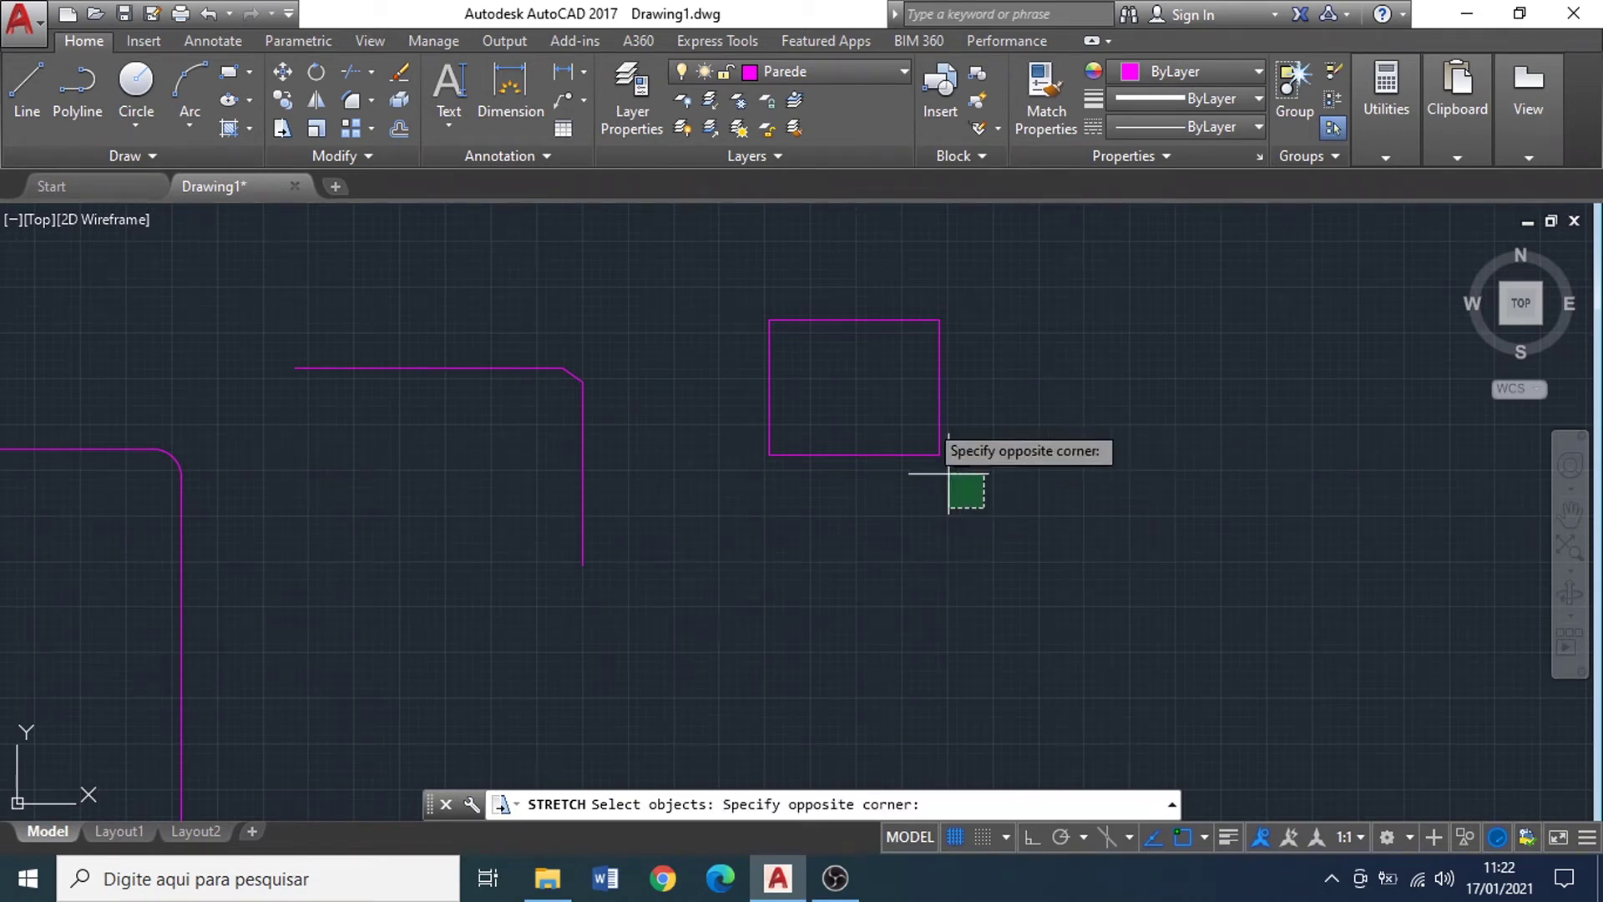
{"action": "left_click", "coordinate": [849, 236]}
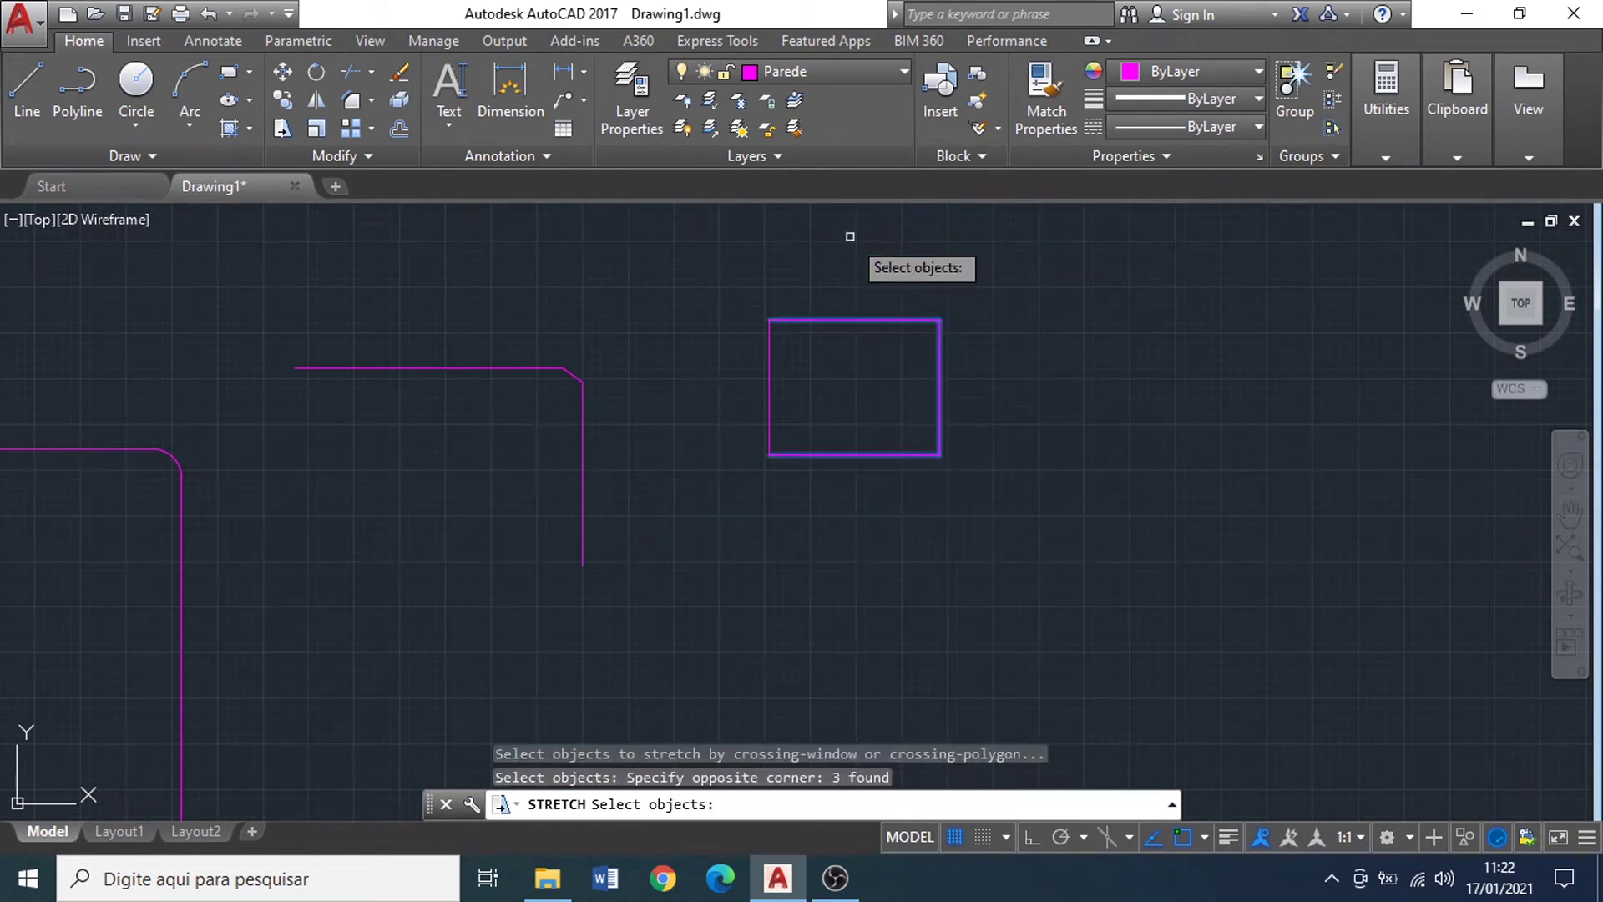
{"action": "key", "text": "Return"}
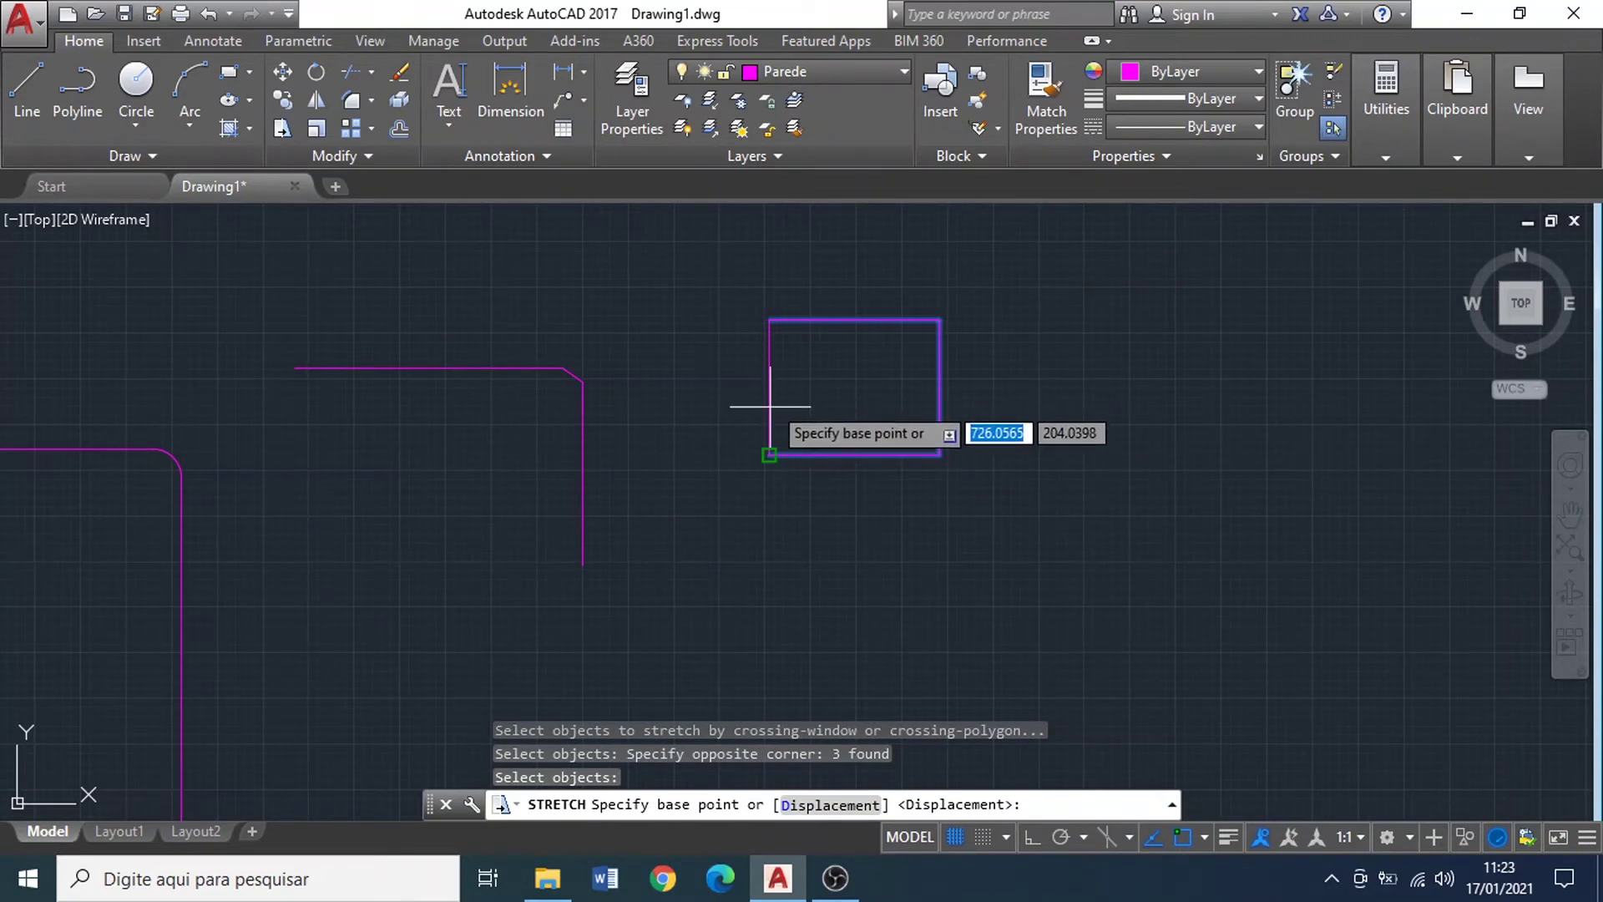
{"action": "left_click", "coordinate": [939, 455]}
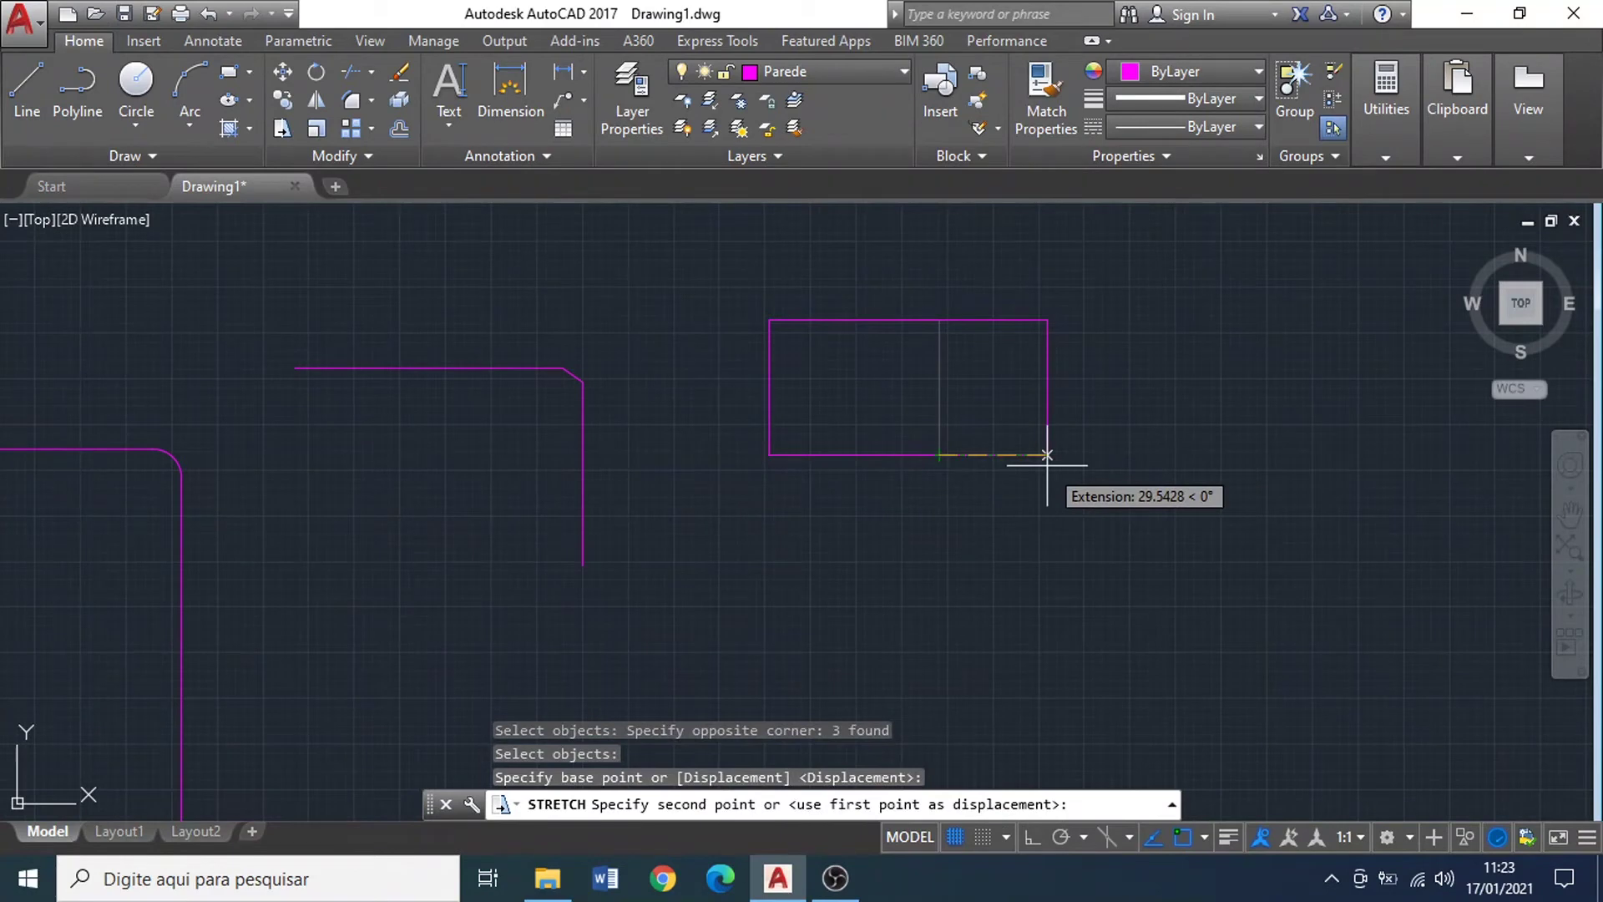
{"action": "type", "text": "10"}
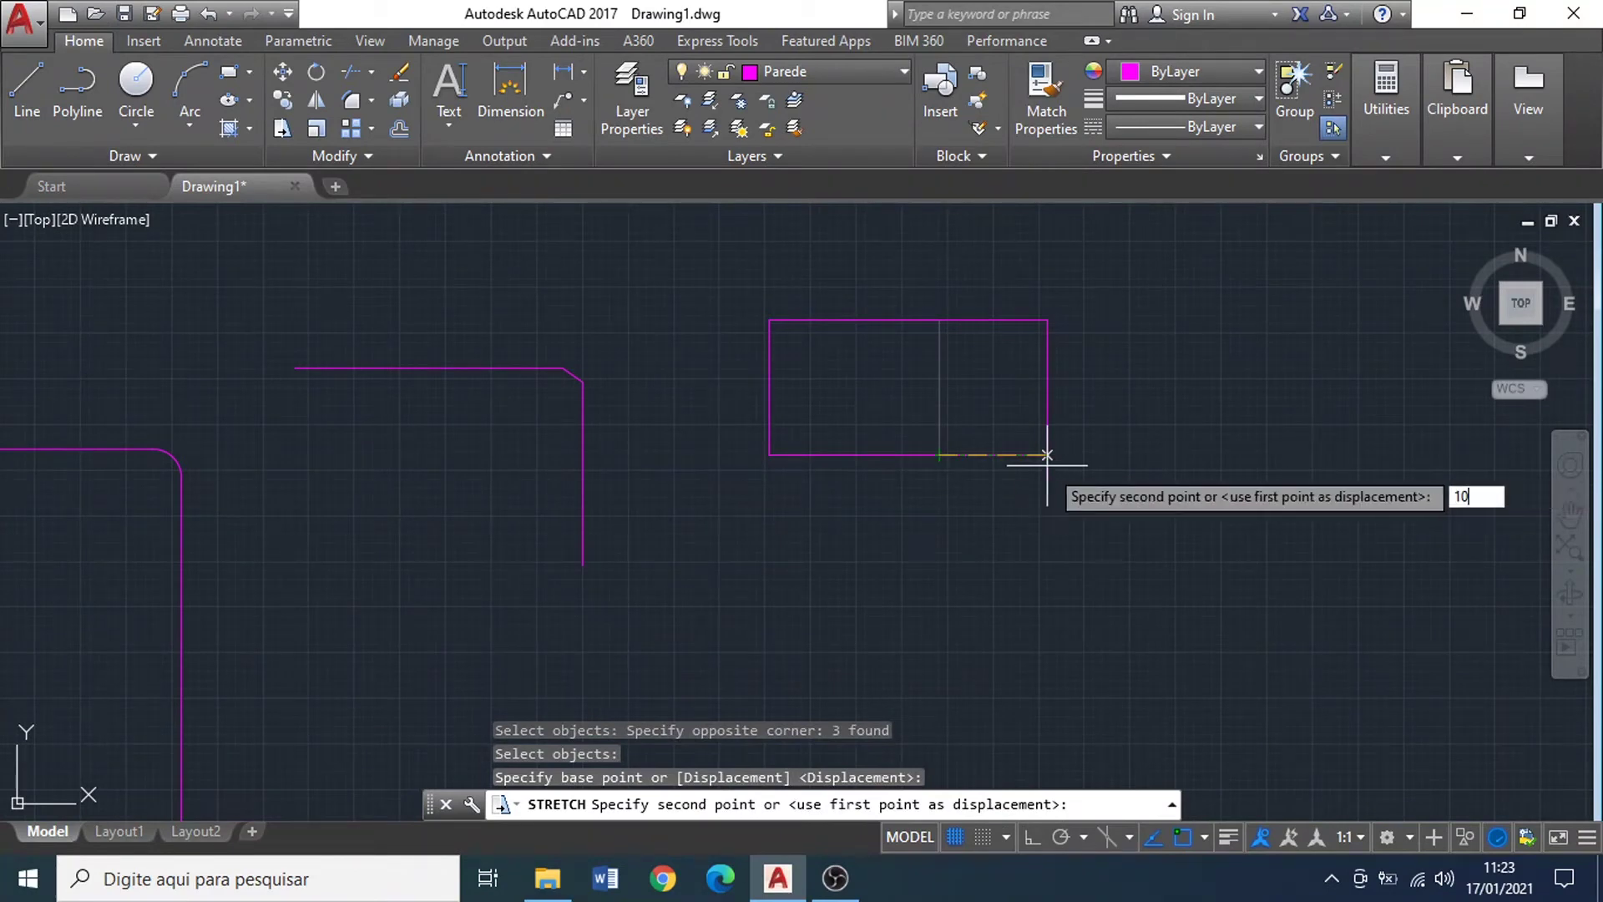
{"action": "key", "text": "Return"}
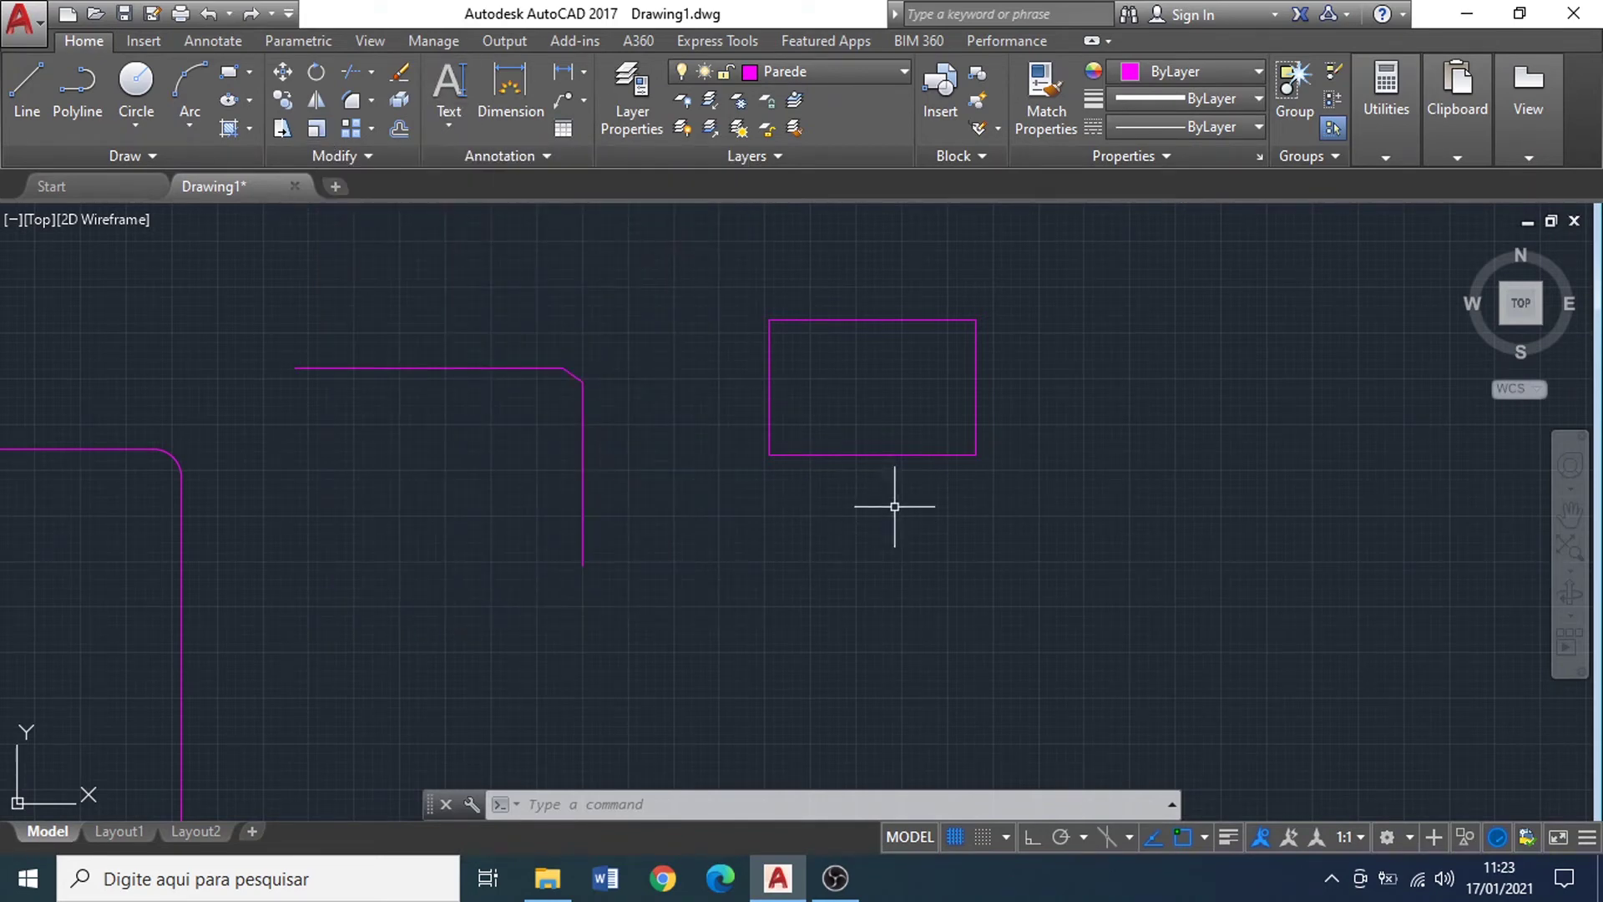
Step: Move the selected "Fescala" formula text and its fraction line down to the right of the stretched rectangle
{"action": "left_click", "coordinate": [312, 127]}
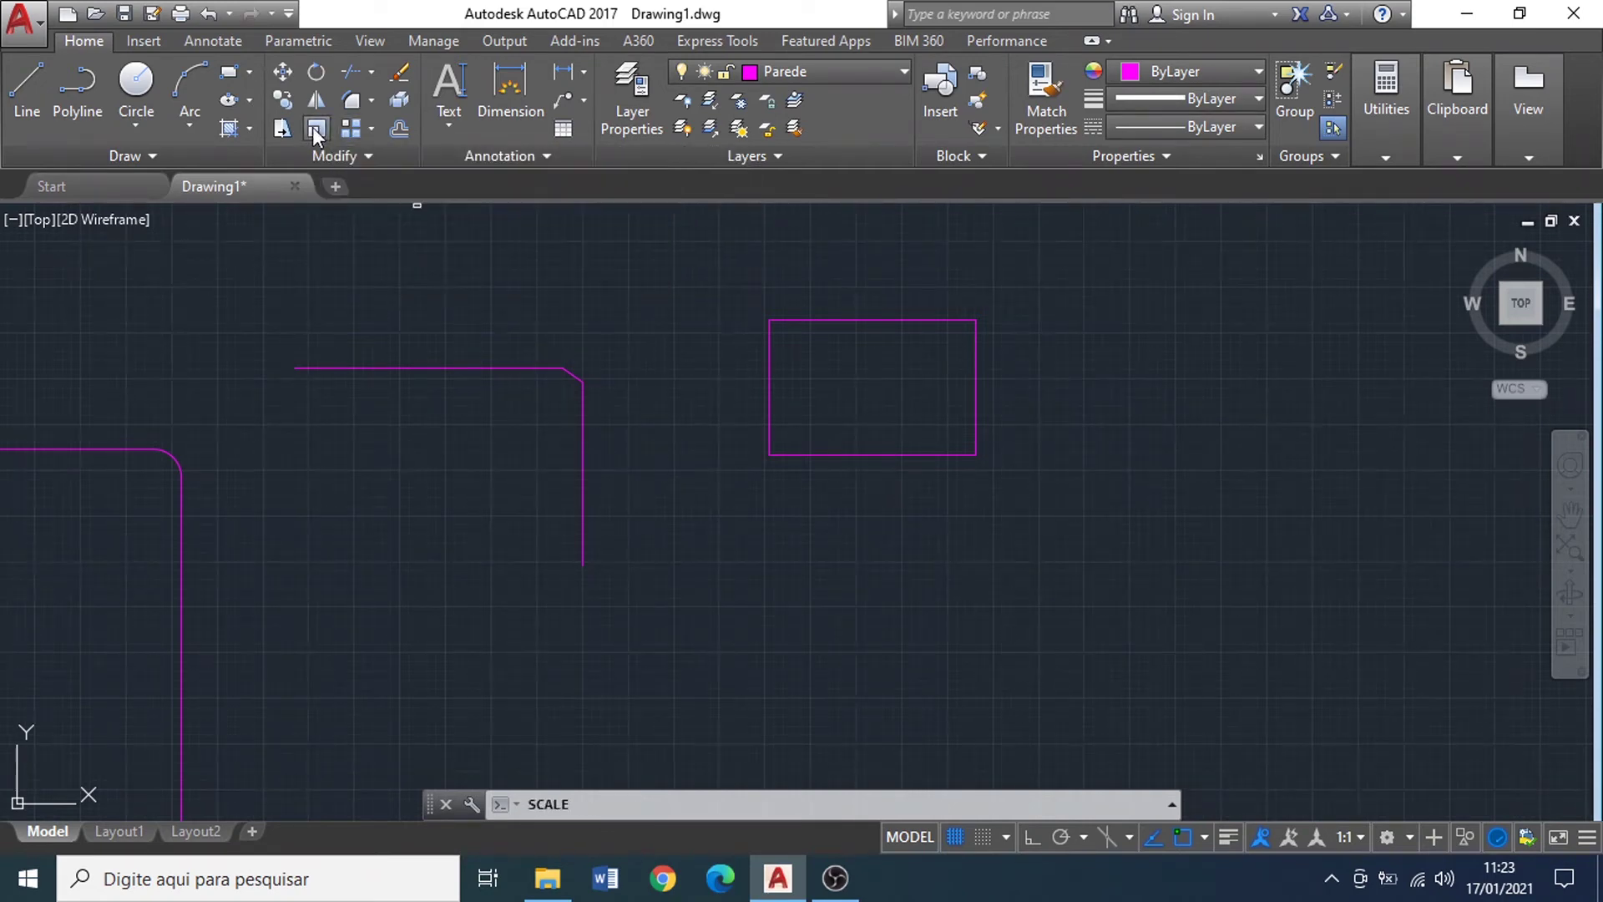
{"action": "scroll", "coordinate": [1052, 449], "scroll_direction": "down", "scroll_amount": 2}
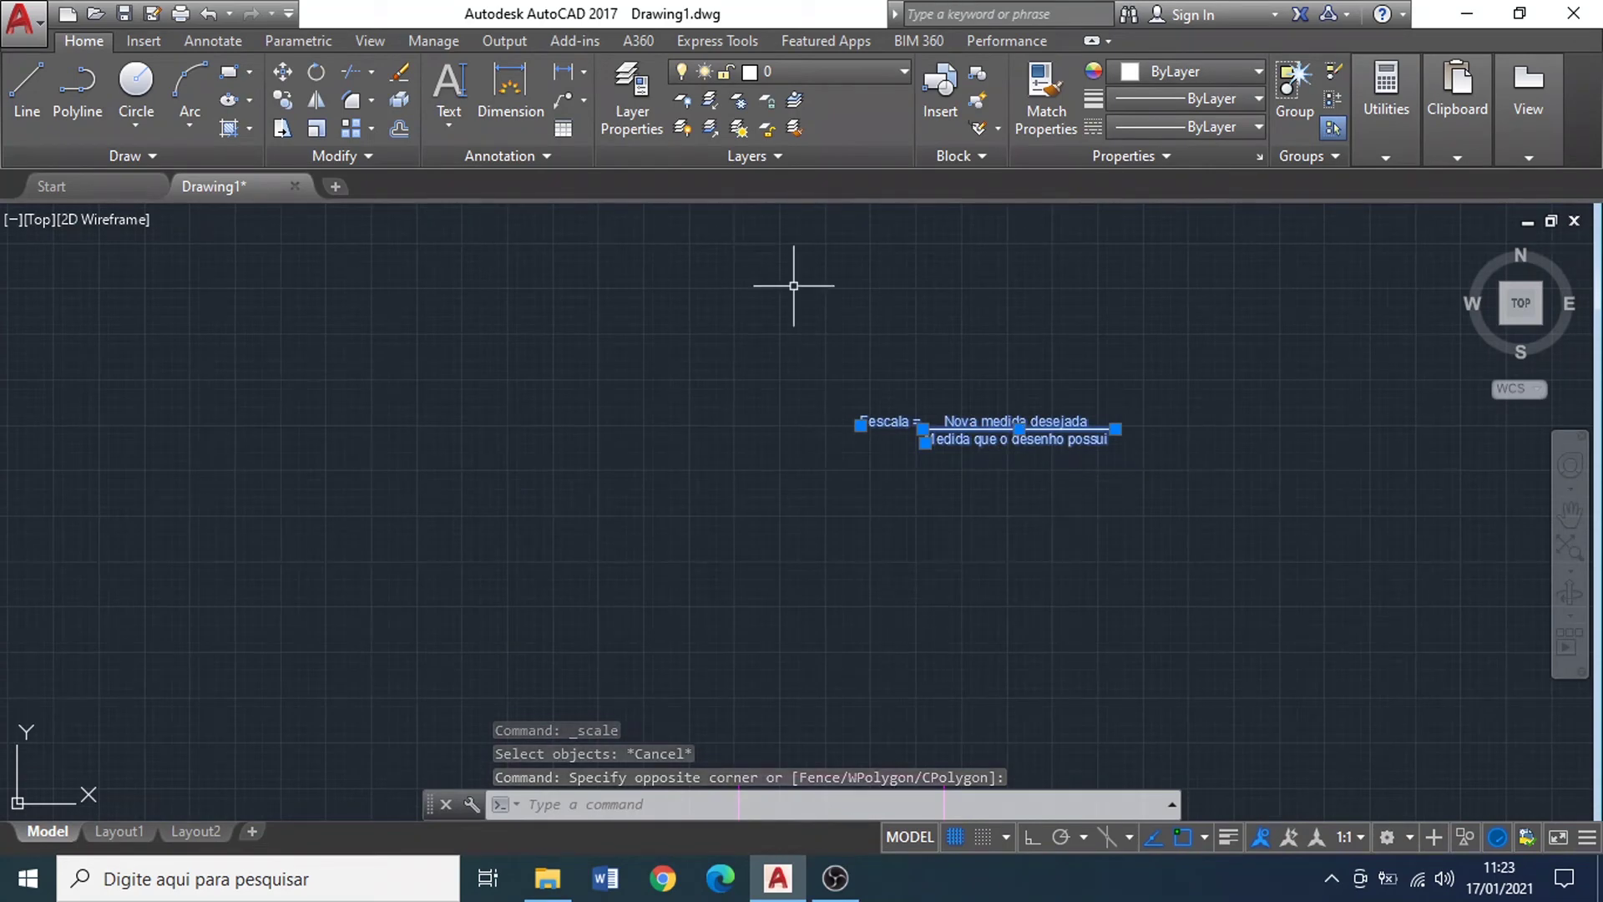
{"action": "left_click", "coordinate": [283, 72]}
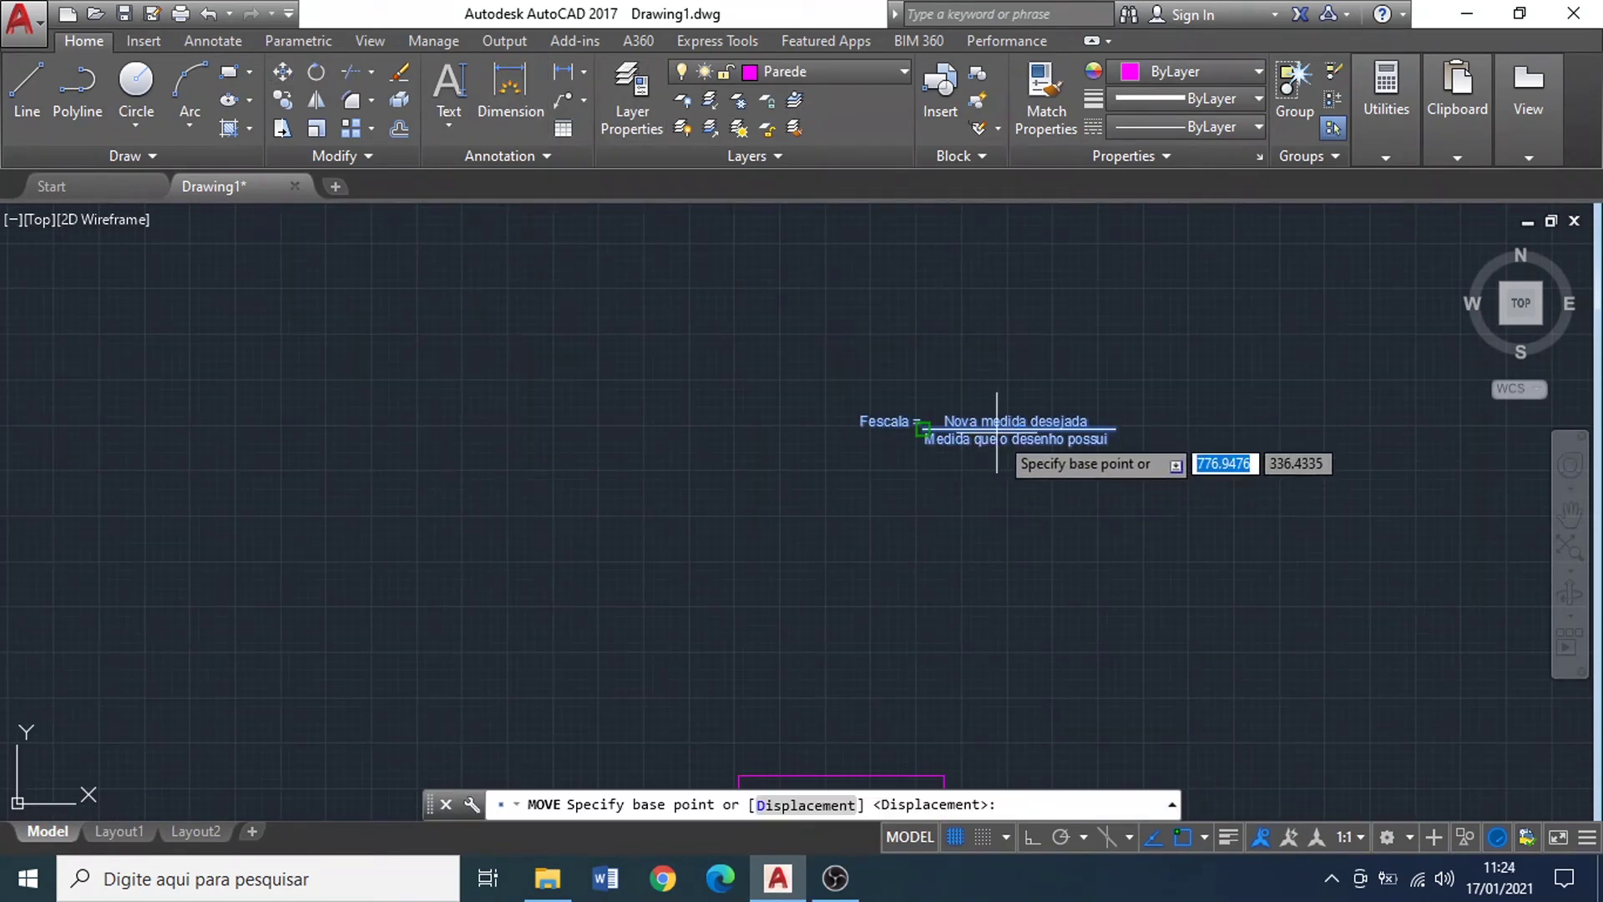
{"action": "left_click", "coordinate": [923, 428]}
{"action": "scroll", "coordinate": [1005, 504], "scroll_direction": "down", "scroll_amount": 3}
{"action": "scroll", "coordinate": [1022, 521], "scroll_direction": "up", "scroll_amount": 4}
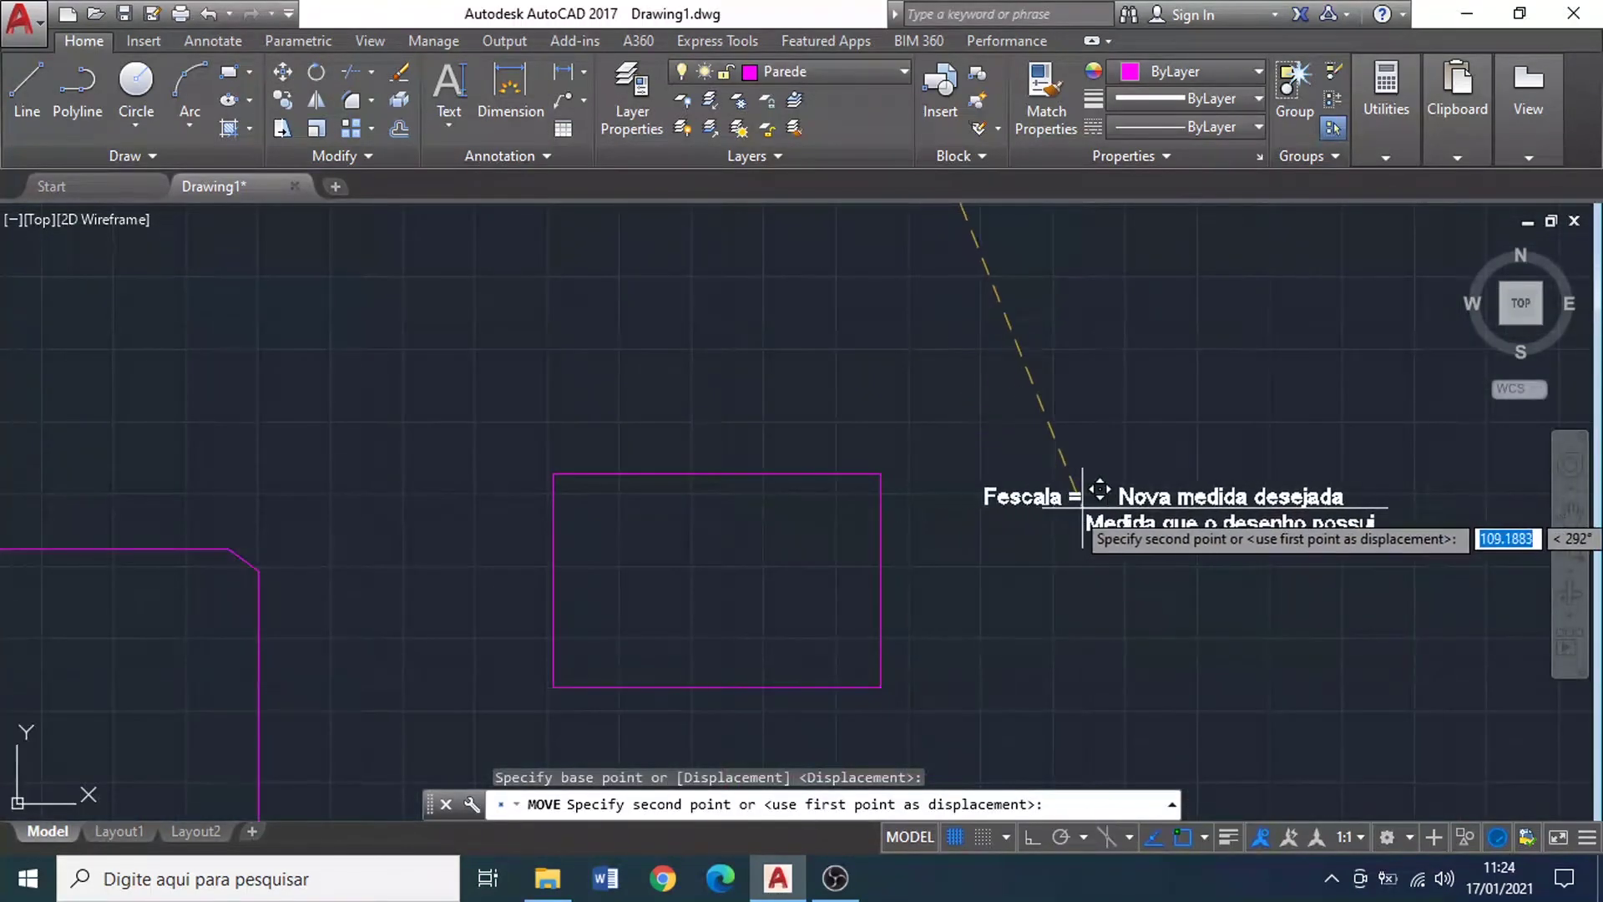
{"action": "left_click", "coordinate": [1102, 504]}
{"action": "scroll", "coordinate": [1173, 563], "scroll_direction": "up", "scroll_amount": 3}
{"action": "scroll", "coordinate": [1086, 464], "scroll_direction": "down", "scroll_amount": 2}
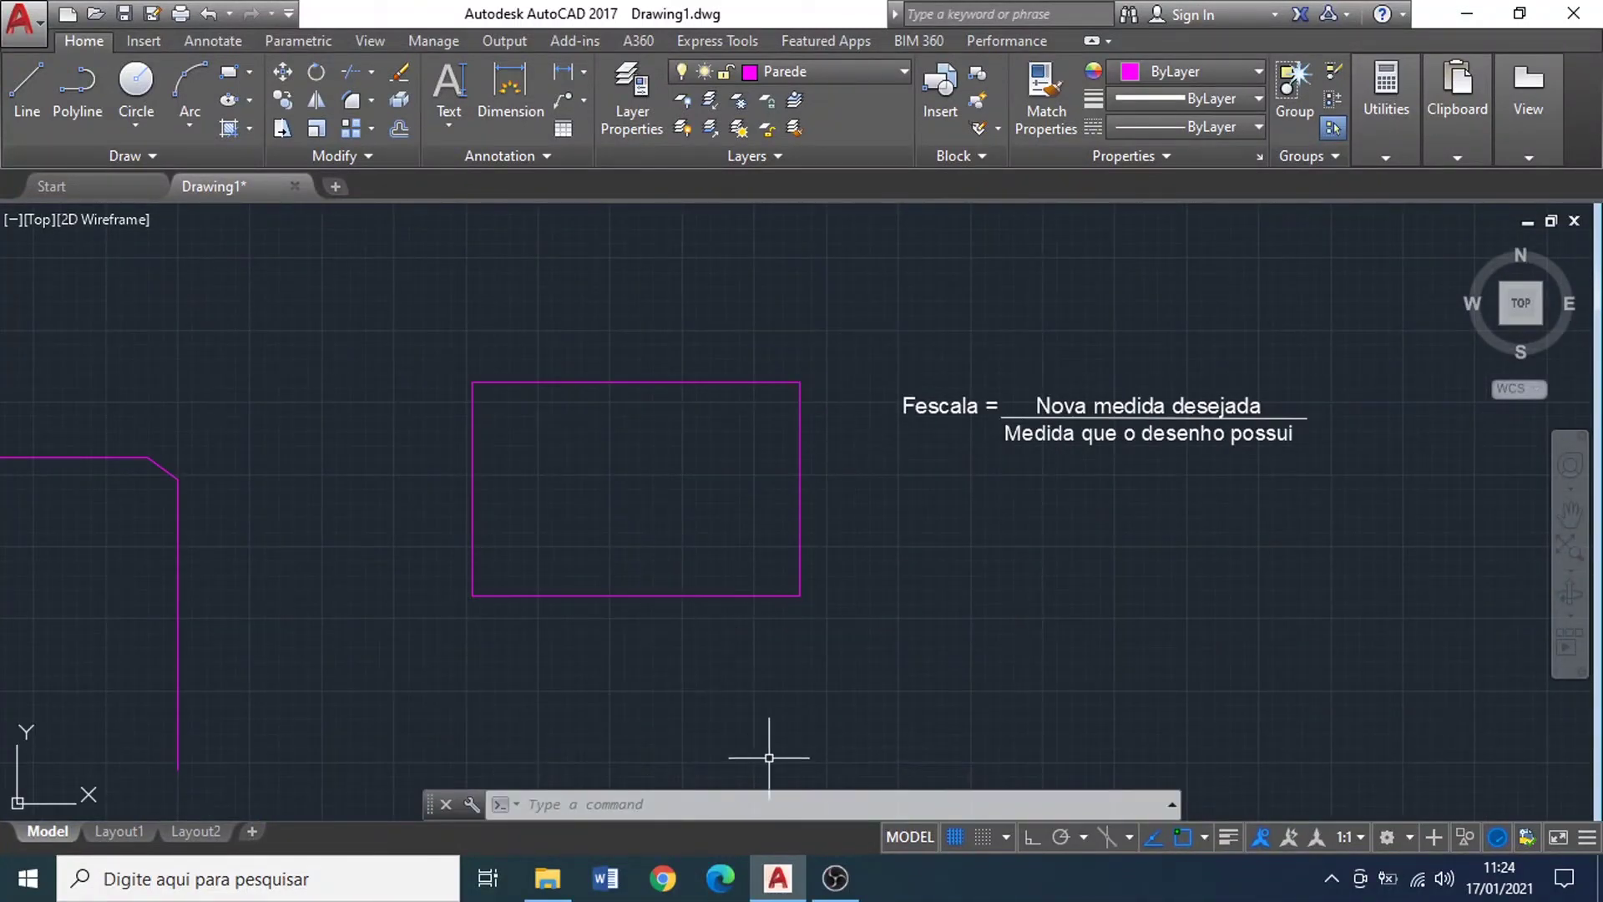
Step: Measure the length of the stretched rectangle's bottom edge between its two lower corners
{"action": "type", "text": "MEA"}
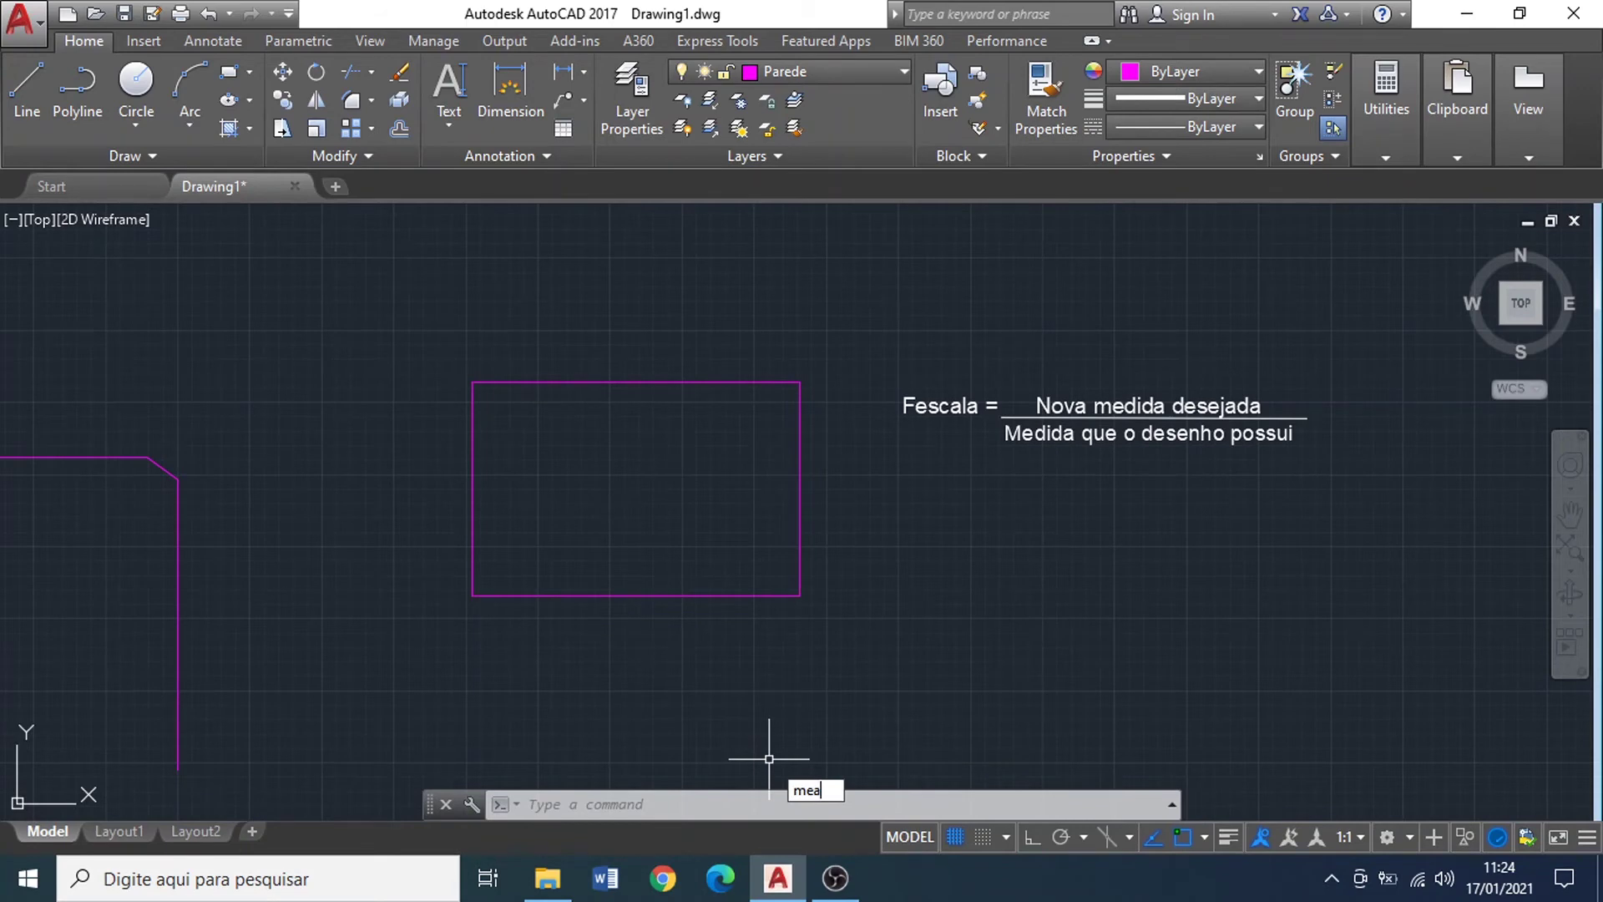
{"action": "key", "text": "Return"}
{"action": "left_click", "coordinate": [472, 595]}
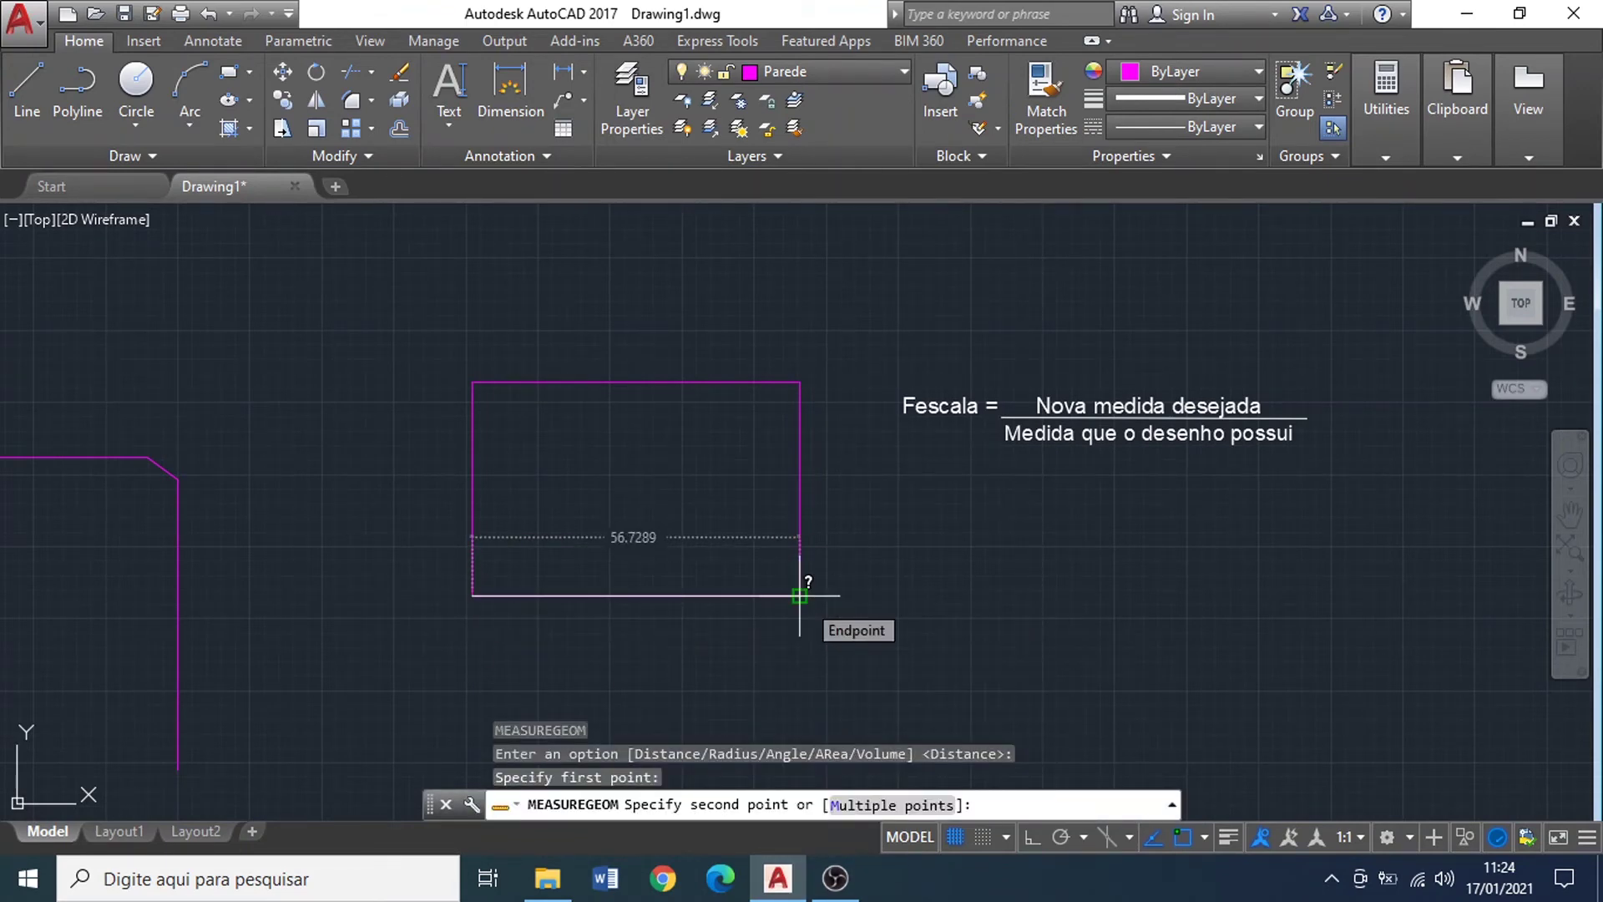
{"action": "left_click", "coordinate": [799, 595]}
{"action": "key", "text": "Escape"}
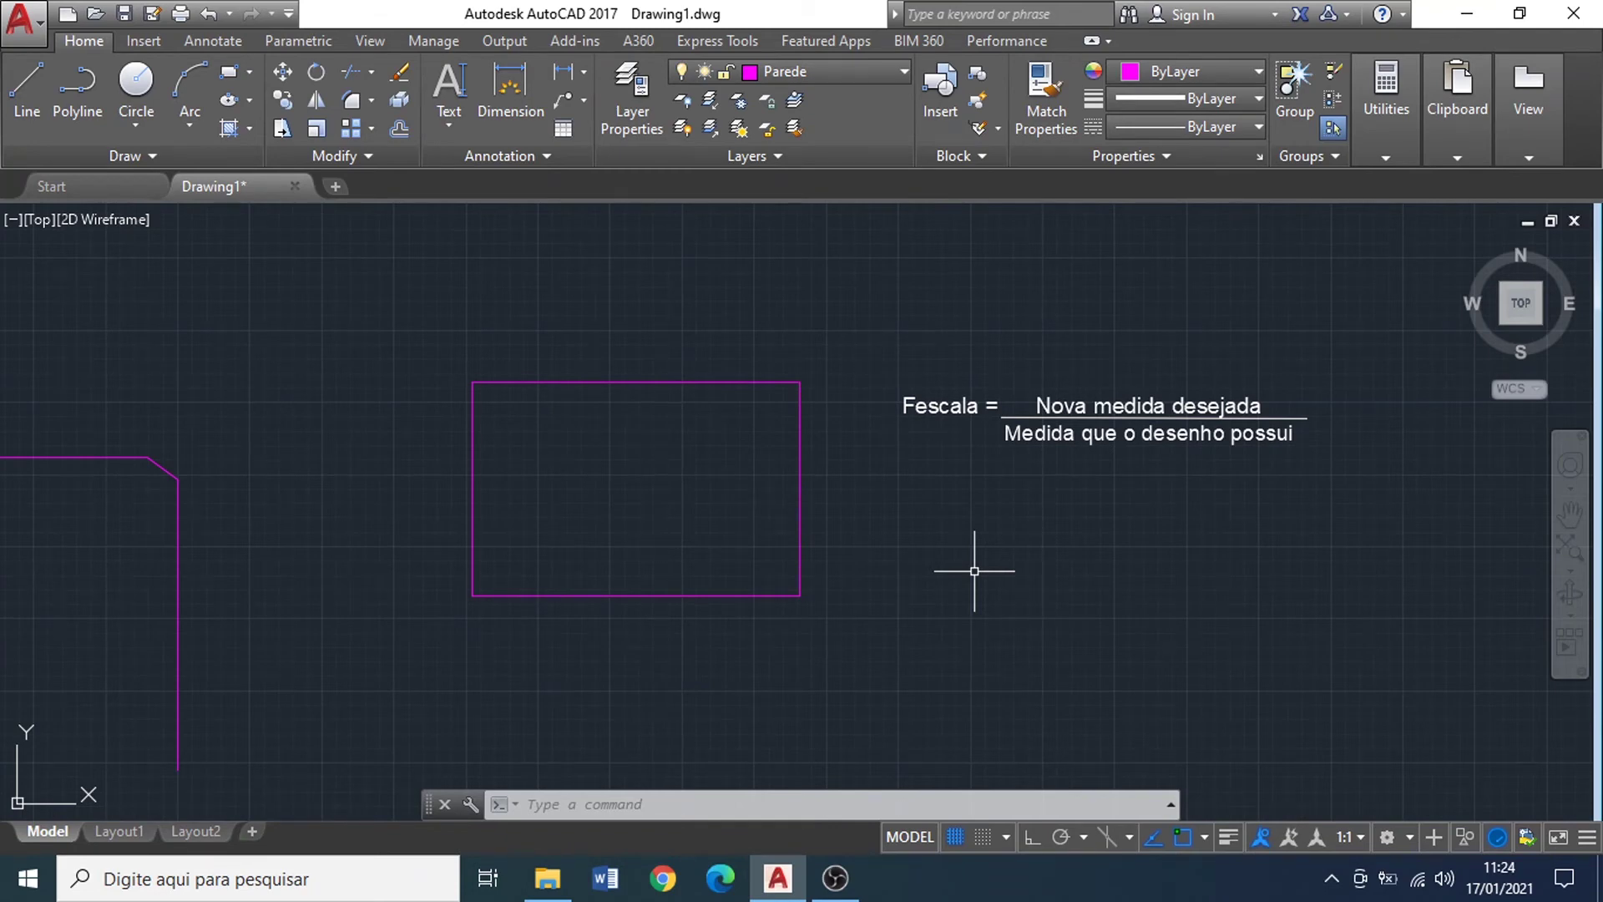
{"action": "middle_click_drag", "start_coordinate": [768, 440], "coordinate": [785, 353]}
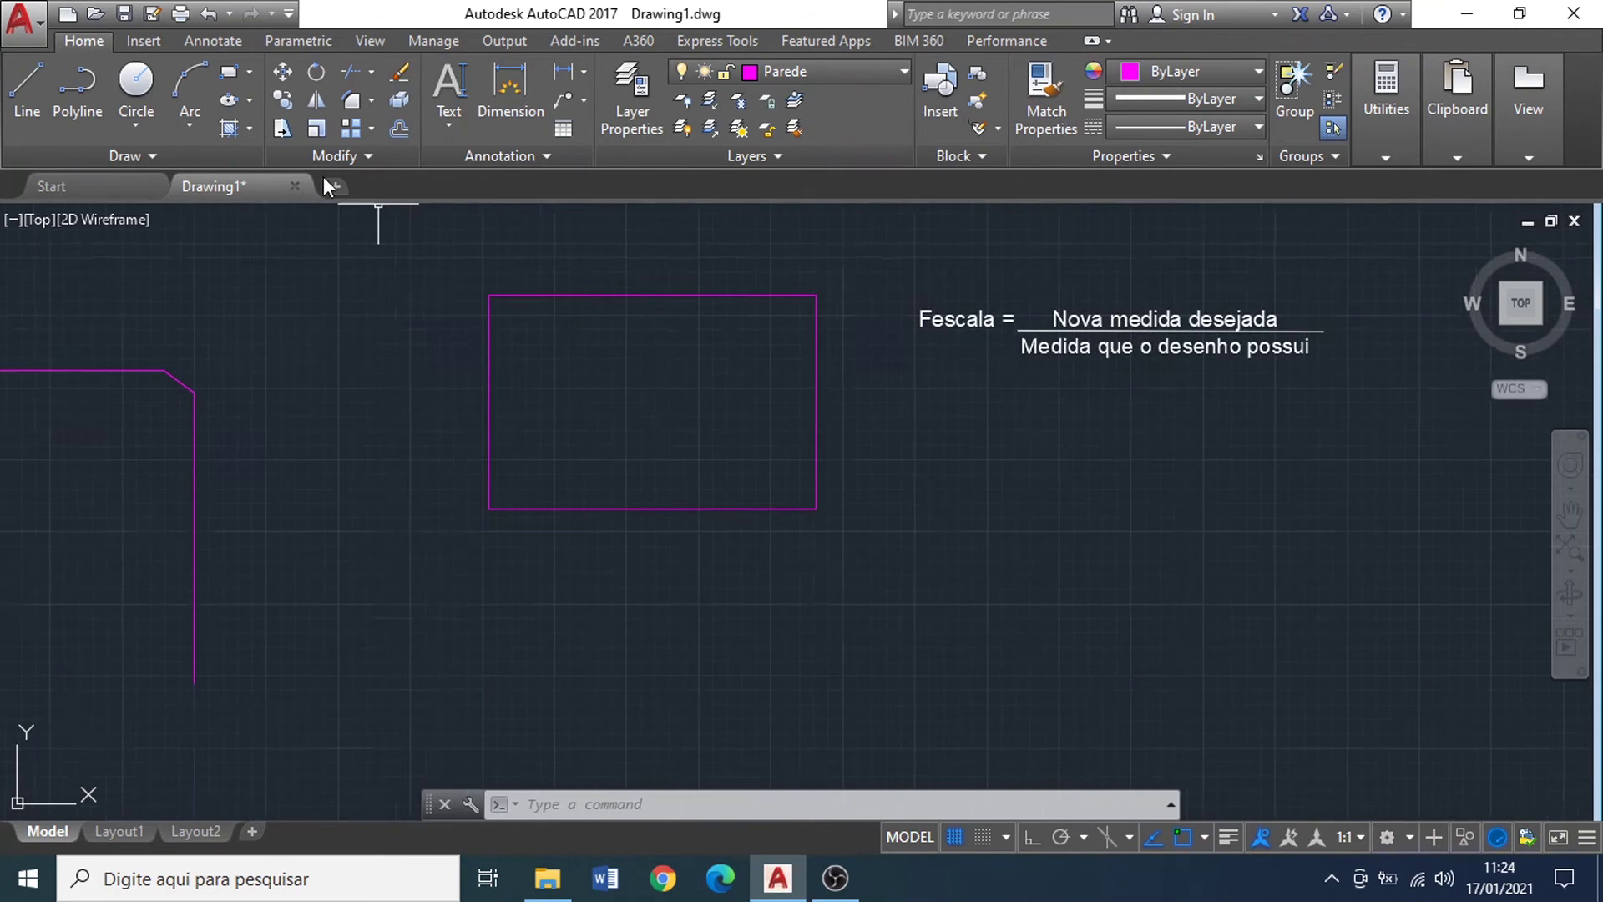
{"action": "left_click", "coordinate": [288, 134]}
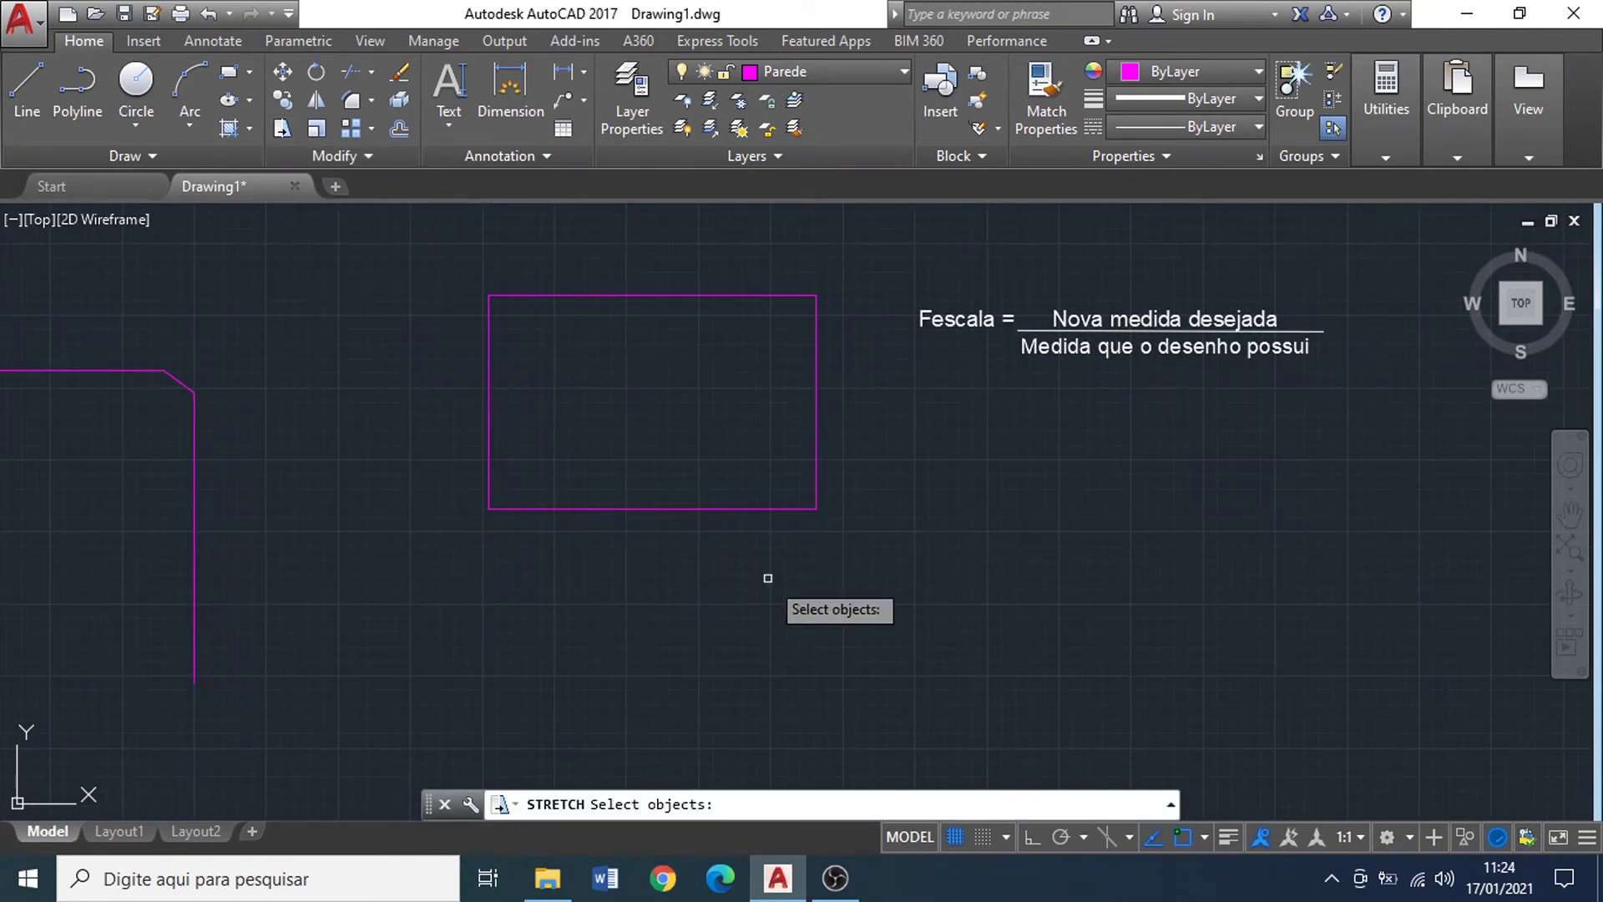
{"action": "left_click", "coordinate": [320, 128]}
{"action": "left_click", "coordinate": [861, 609]}
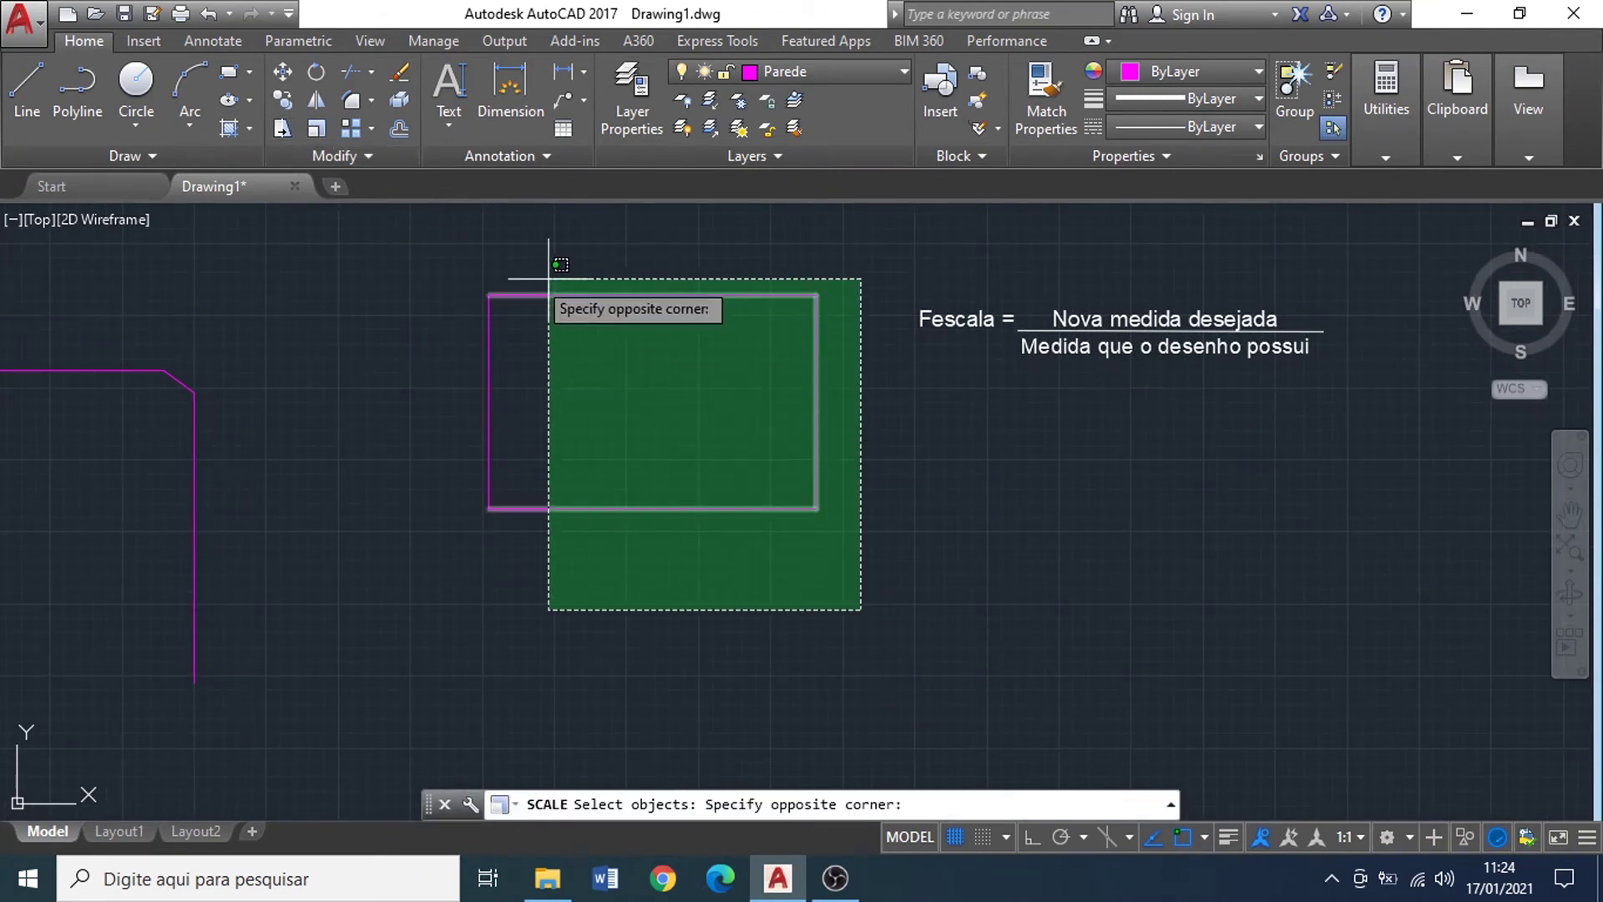
{"action": "left_click", "coordinate": [435, 255]}
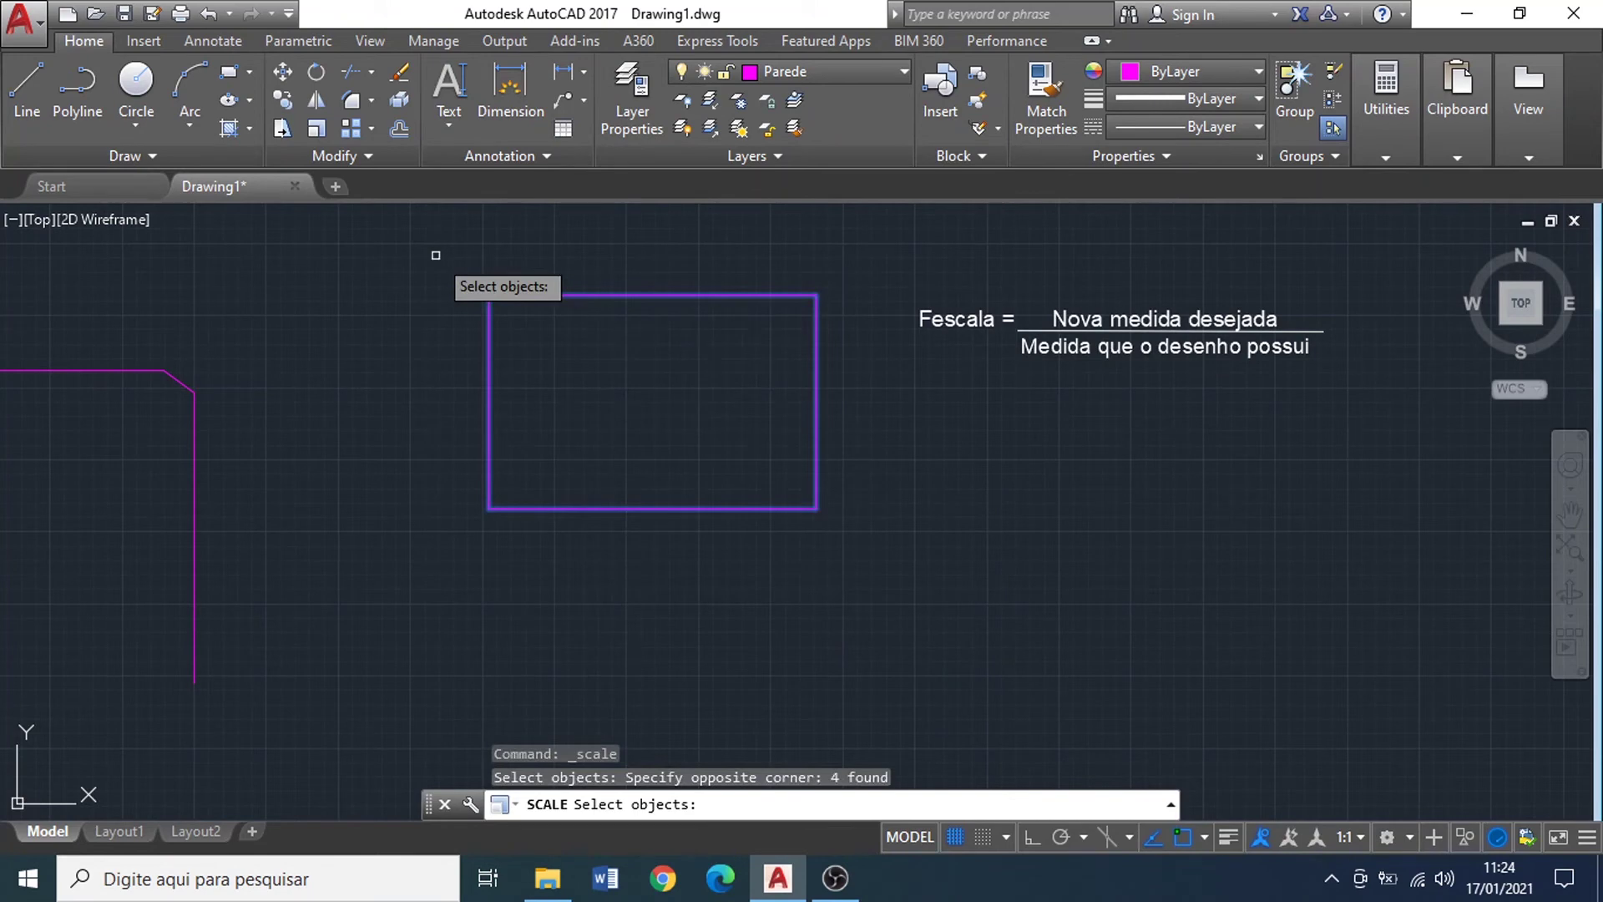
{"action": "key", "text": "Return"}
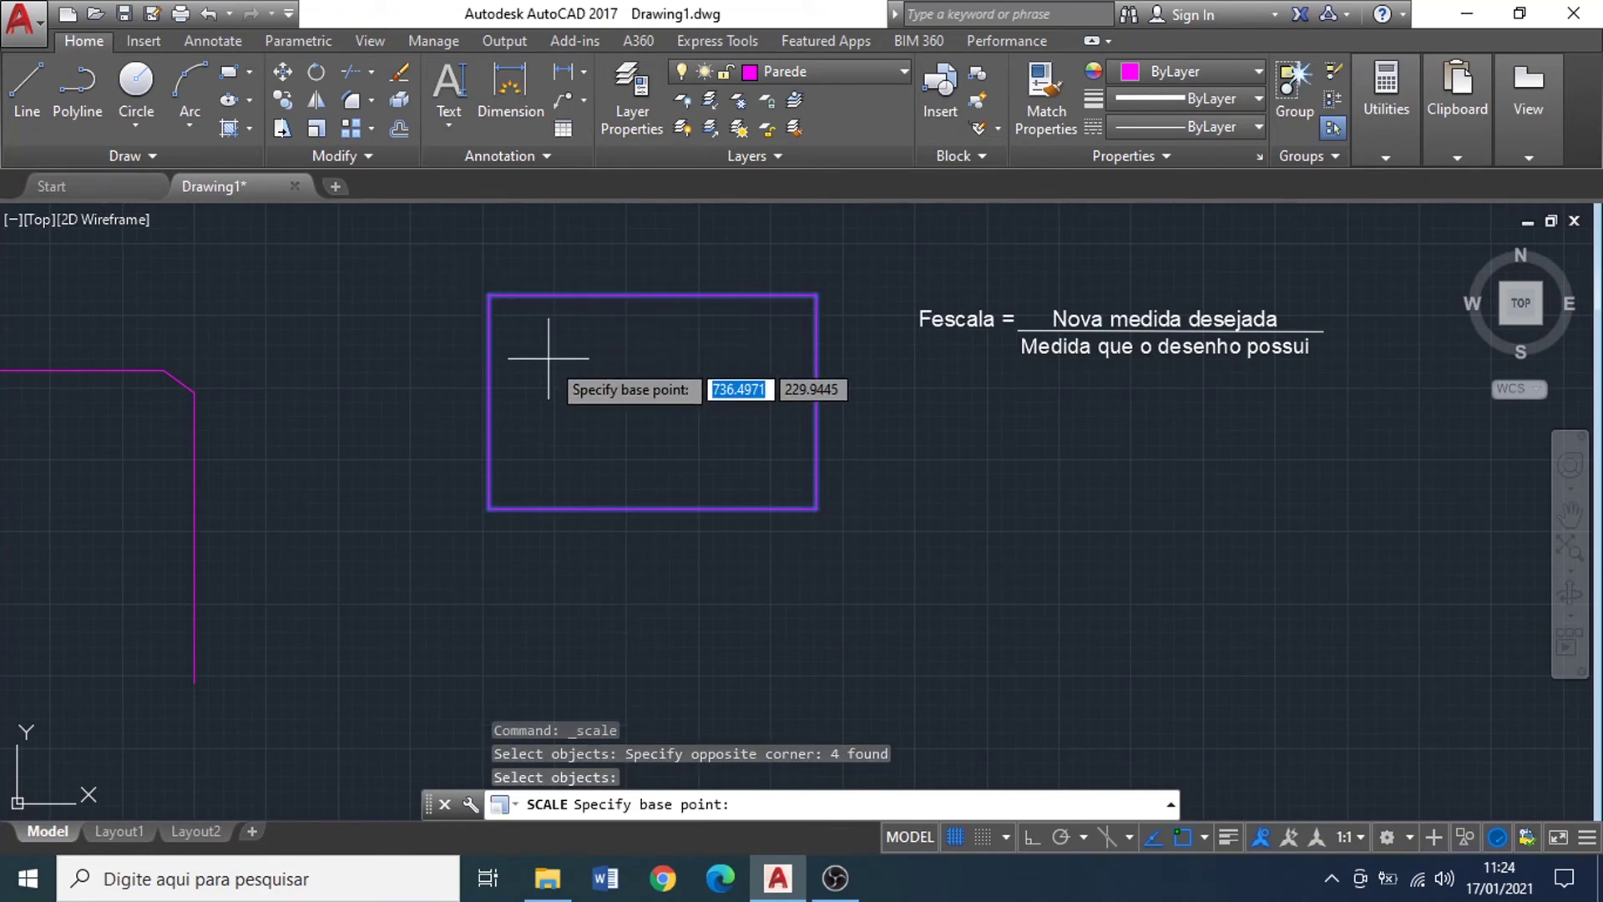
{"action": "type", "text": "1.72"}
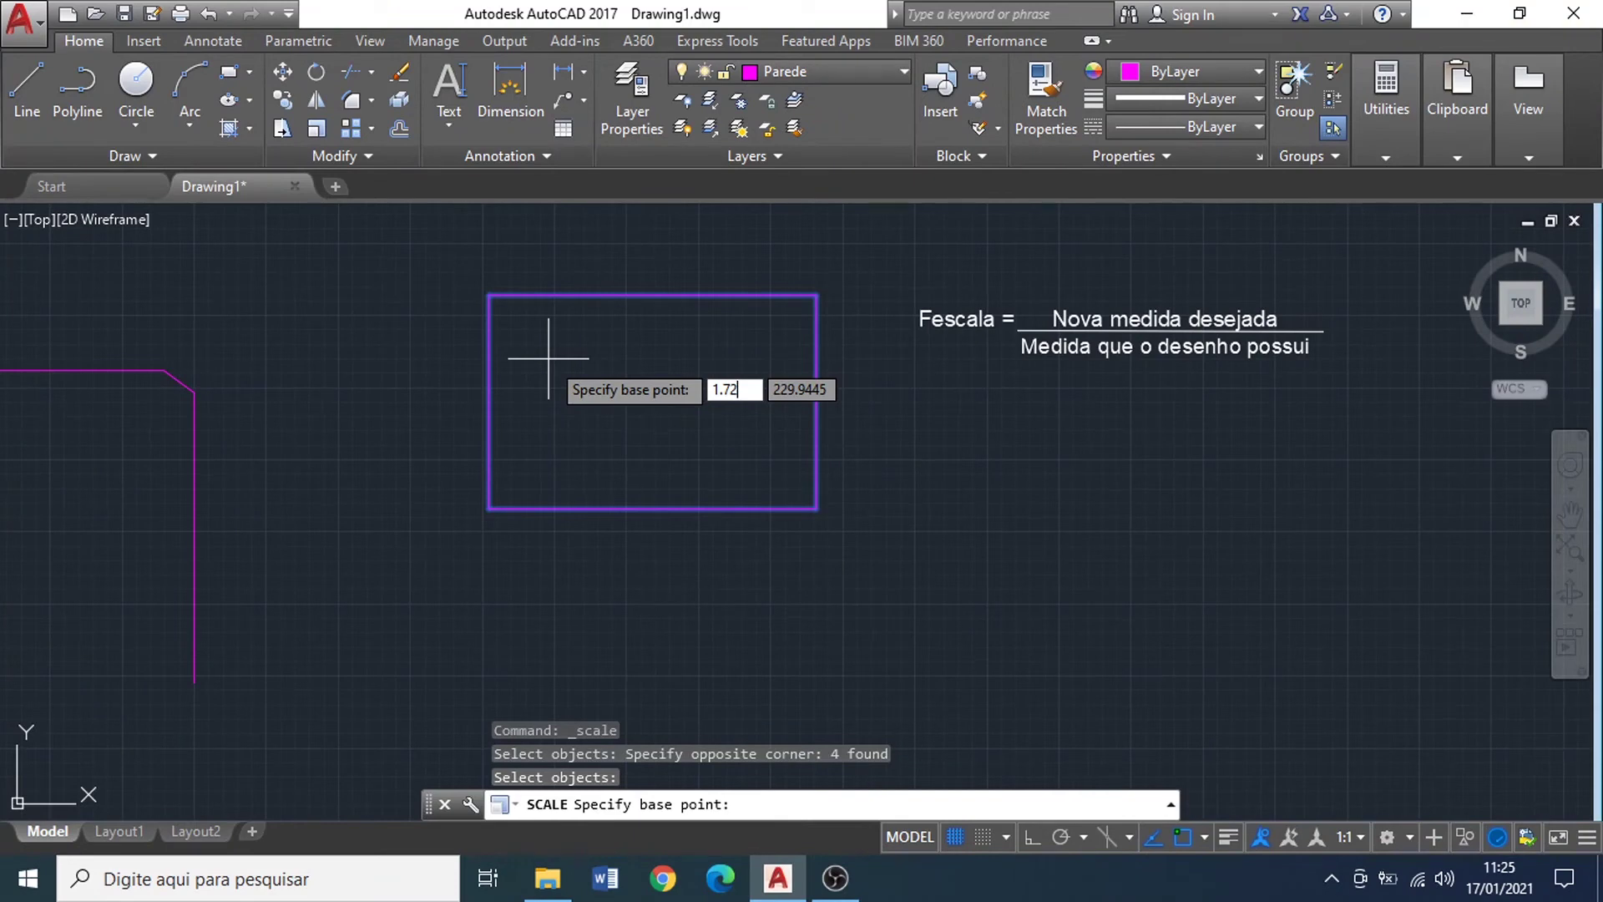
{"action": "key", "text": "Escape"}
Step: Scale the stretched rectangle by a factor of 1.72, using its lower-right corner as the base point
{"action": "key", "text": "Return"}
{"action": "left_click", "coordinate": [849, 575]}
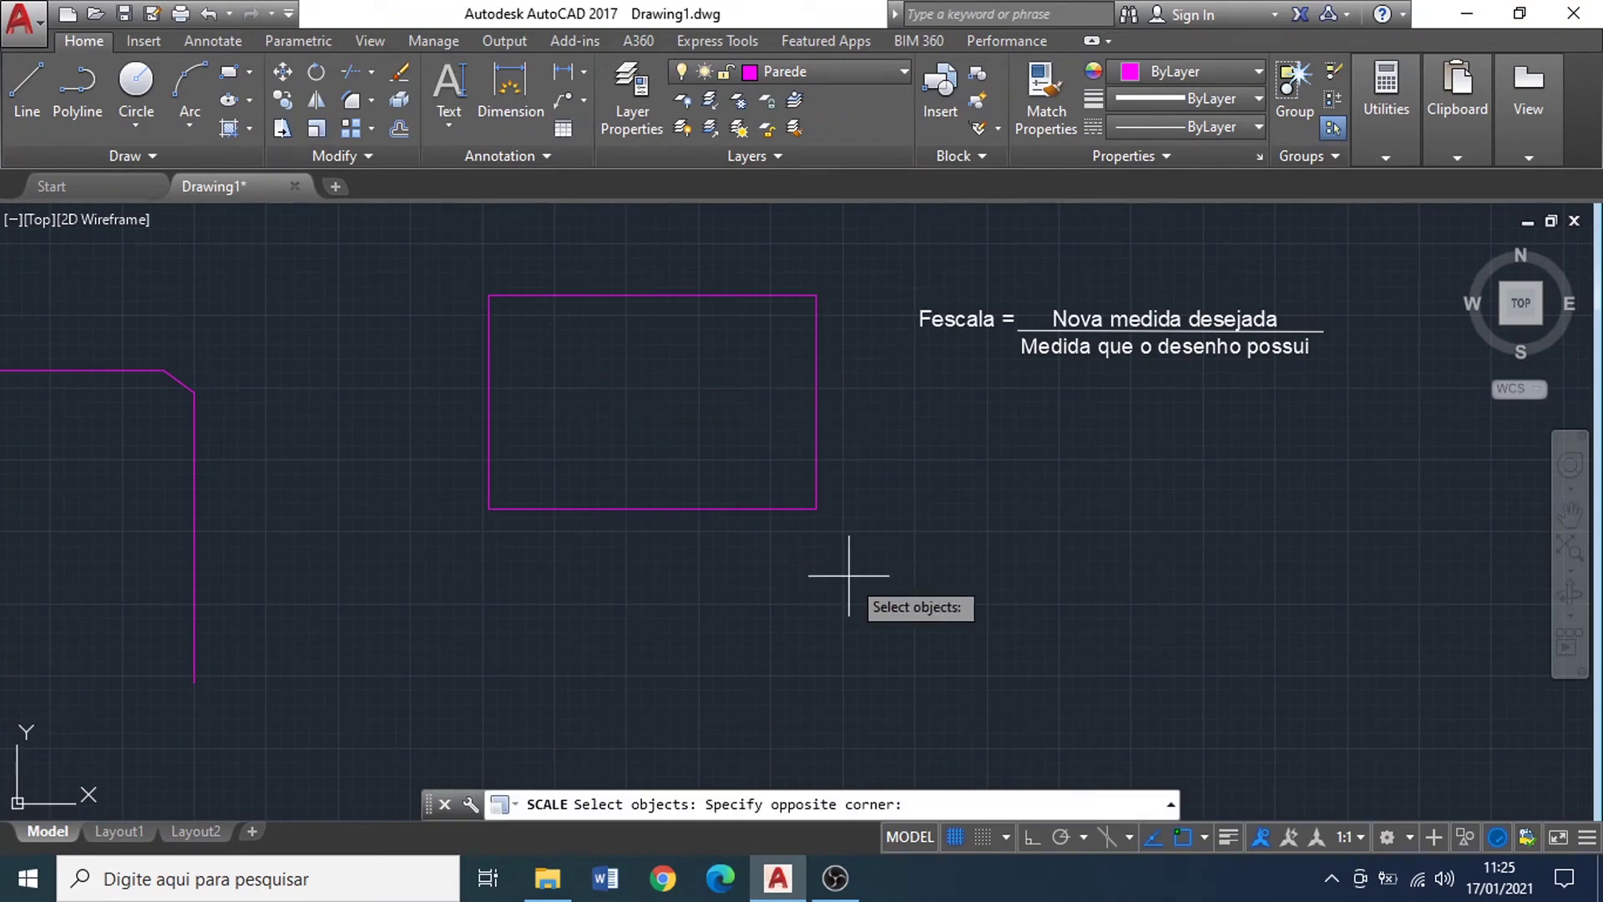
{"action": "left_click", "coordinate": [360, 249]}
{"action": "key", "text": "Return"}
{"action": "left_click", "coordinate": [815, 508]}
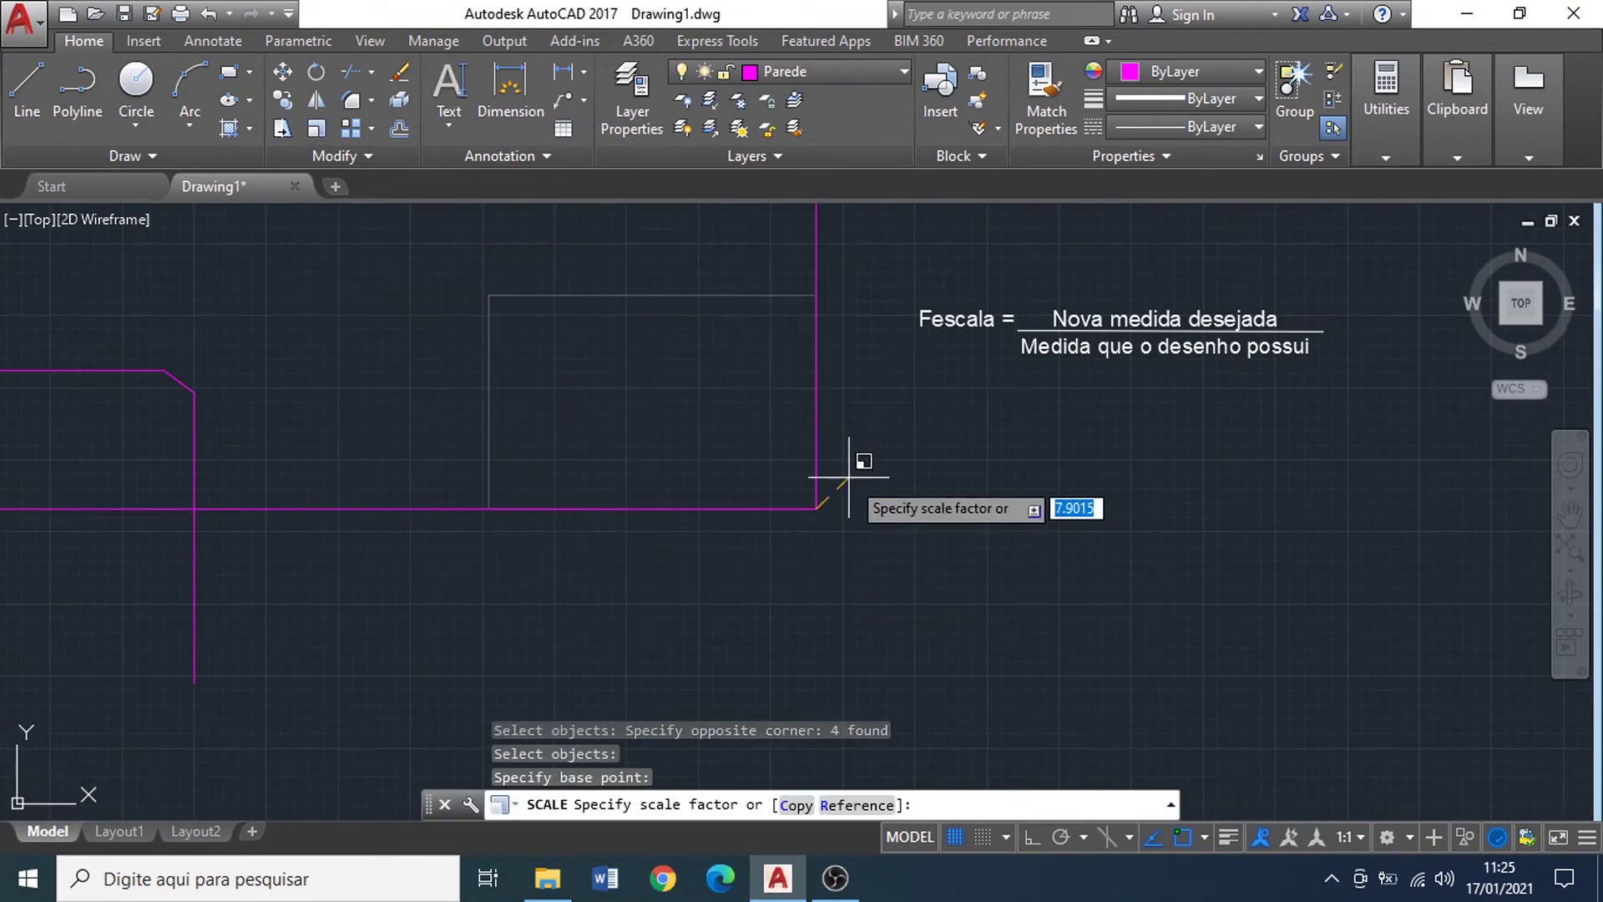
{"action": "type", "text": "1.72"}
{"action": "key", "text": "Return"}
{"action": "scroll", "coordinate": [712, 446], "scroll_direction": "down", "scroll_amount": 2}
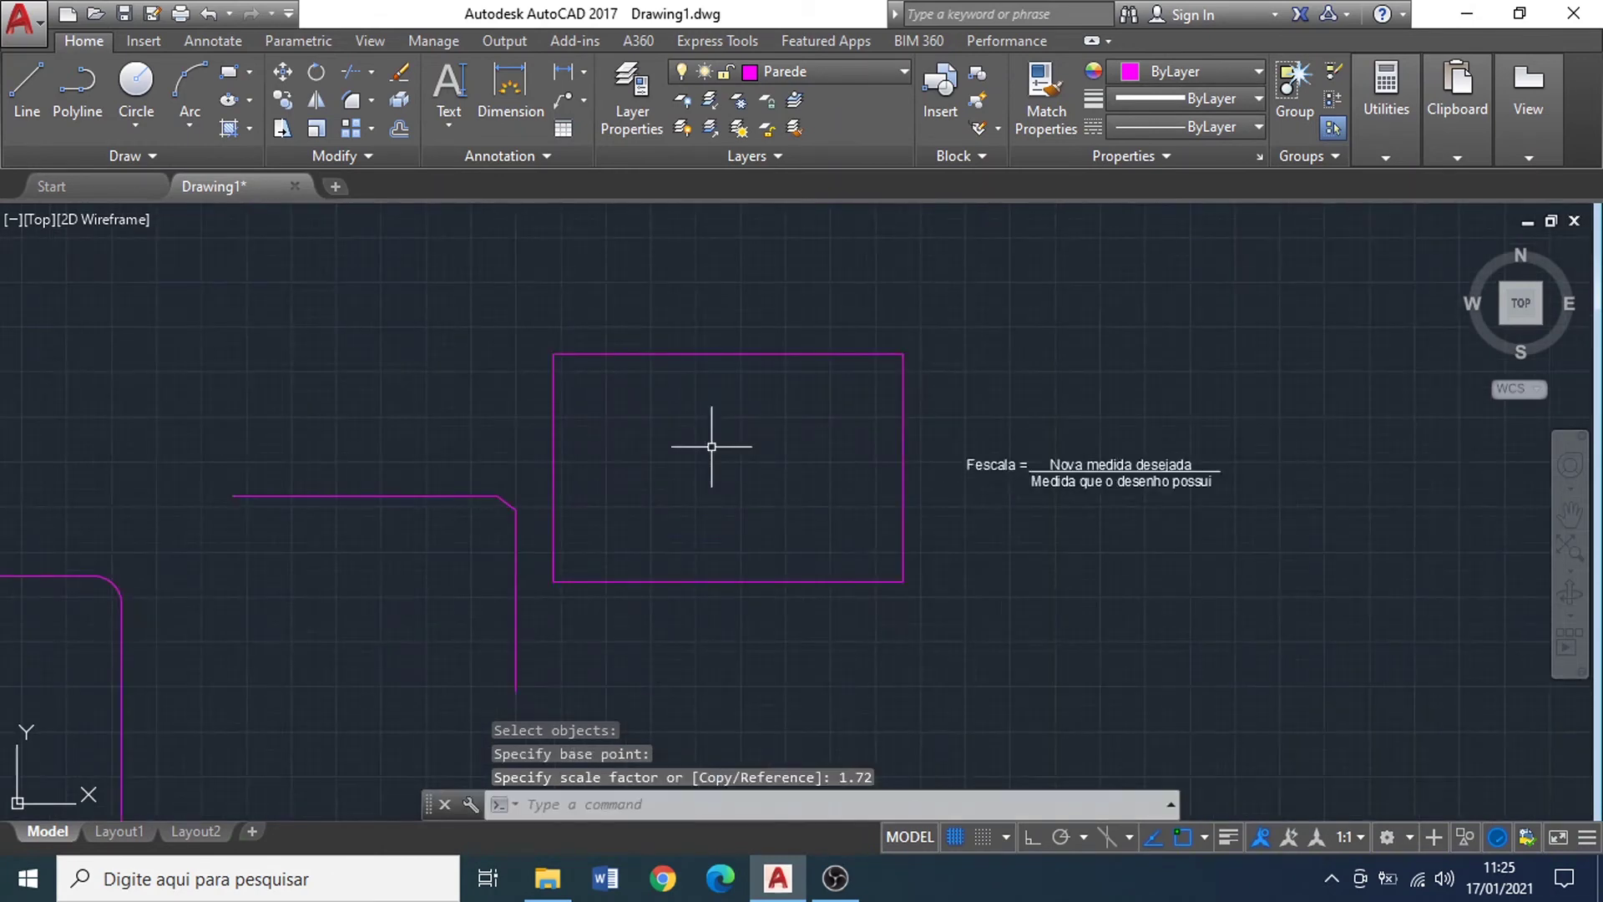
{"action": "scroll", "coordinate": [1052, 505], "scroll_direction": "up", "scroll_amount": 2}
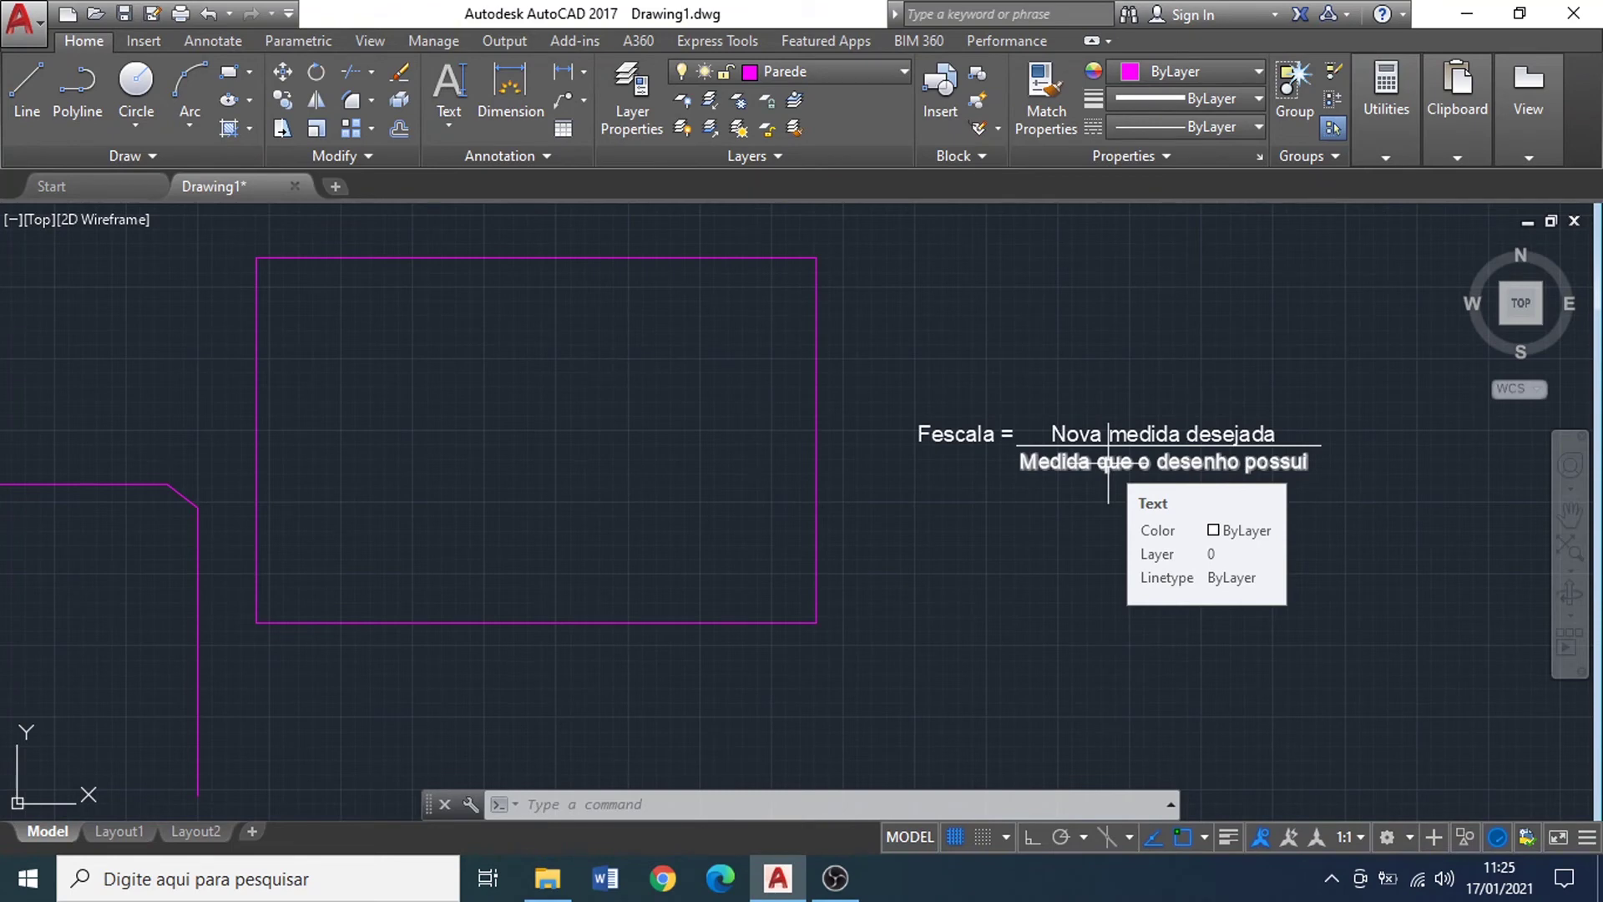
Step: Draw a 24 by 30 rectangle in the empty area to the right of the Fescala formula
{"action": "scroll", "coordinate": [584, 250], "scroll_direction": "down", "scroll_amount": 2}
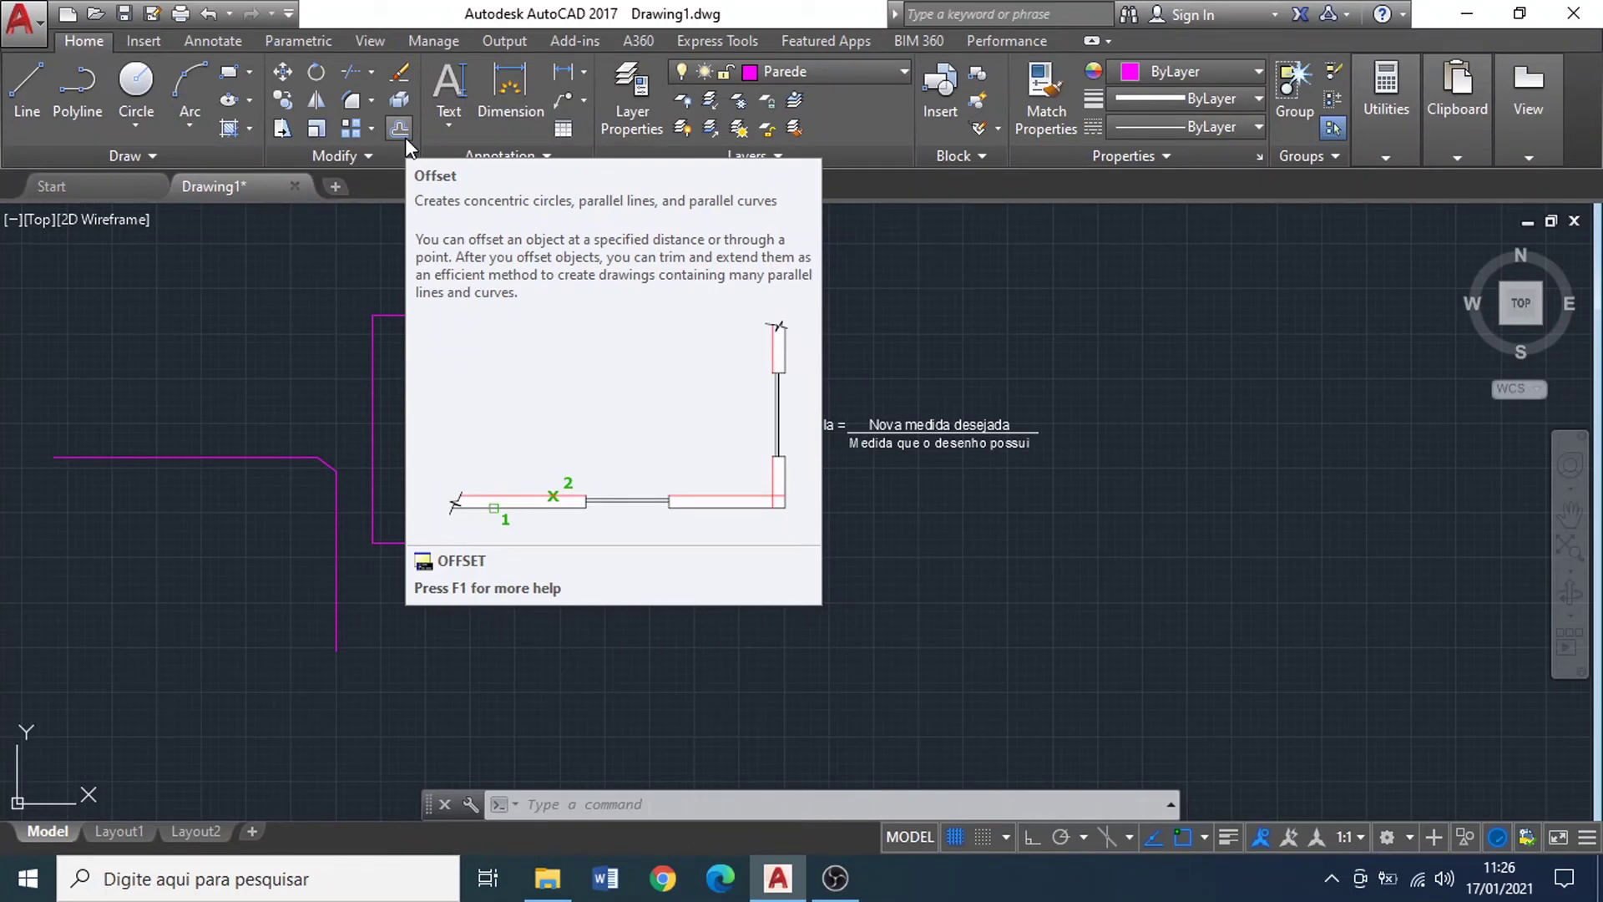
{"action": "middle_click_drag", "start_coordinate": [435, 208], "coordinate": [390, 224]}
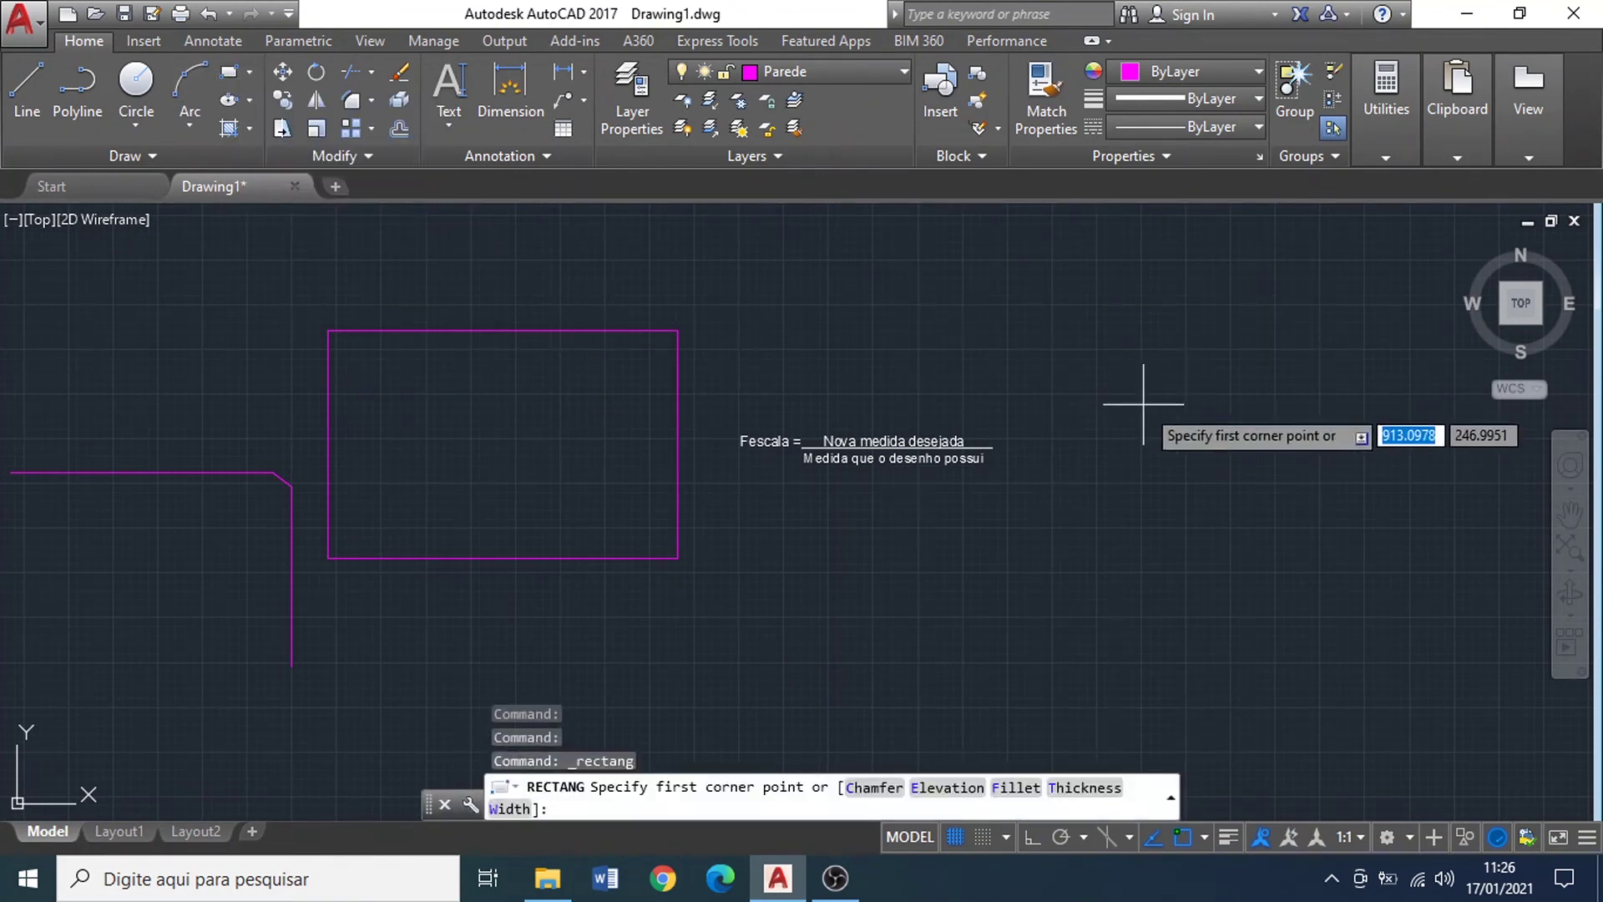
{"action": "mouse_move", "coordinate": [1097, 401]}
{"action": "middle_mouse_down"}
{"action": "mouse_move", "coordinate": [1010, 387]}
{"action": "mouse_move", "coordinate": [991, 333]}
{"action": "middle_mouse_up"}
{"action": "left_click", "coordinate": [969, 349]}
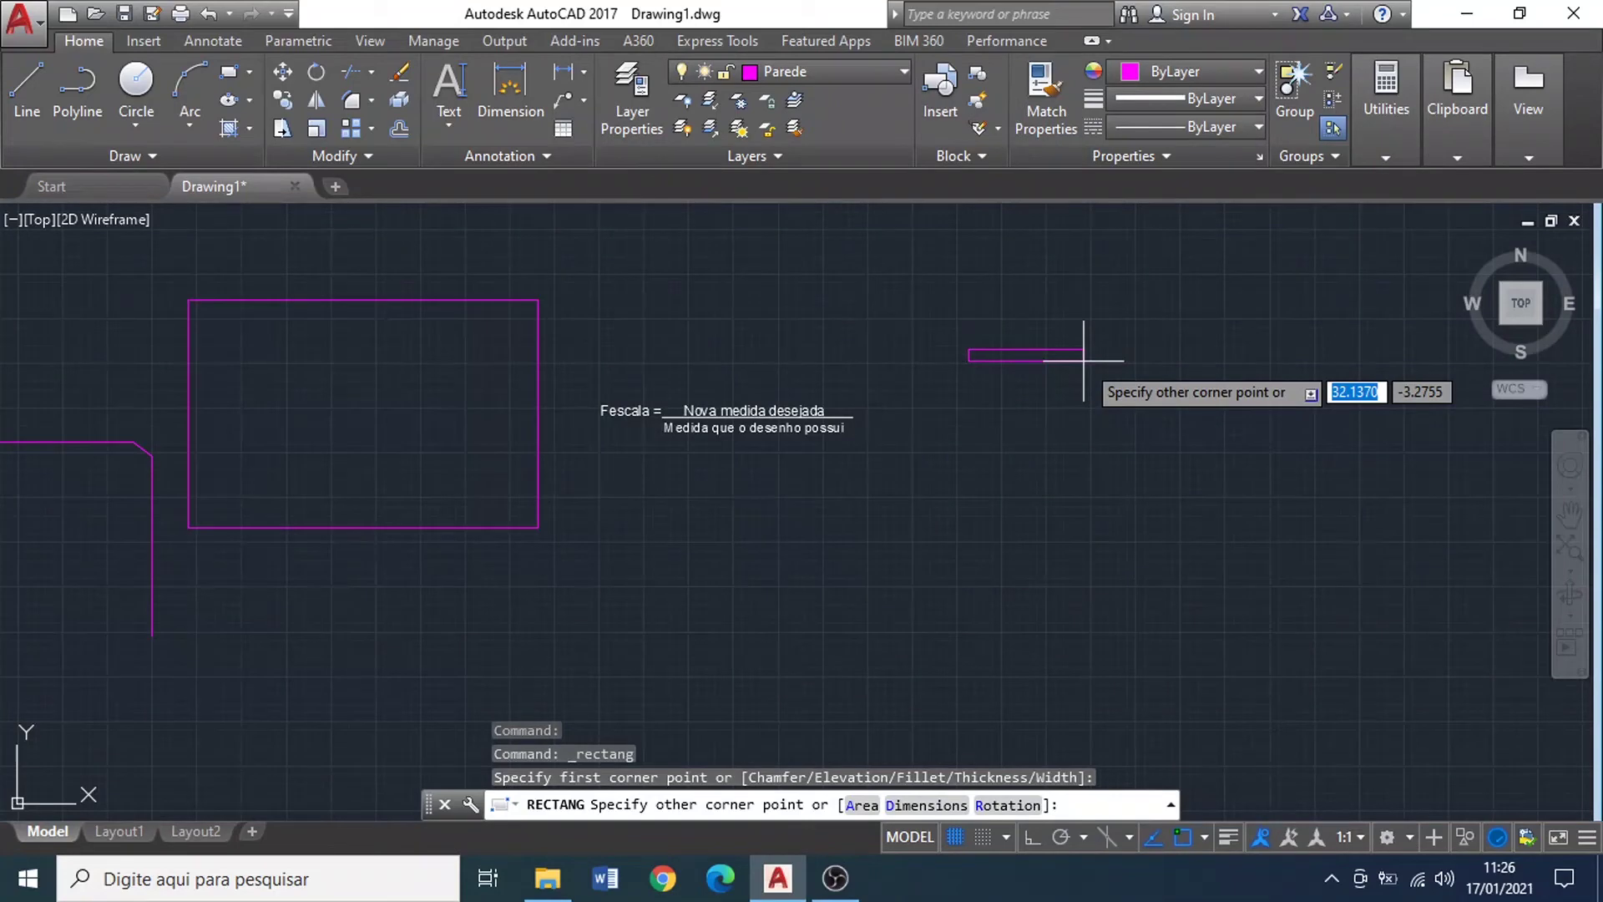
{"action": "type", "text": "24"}
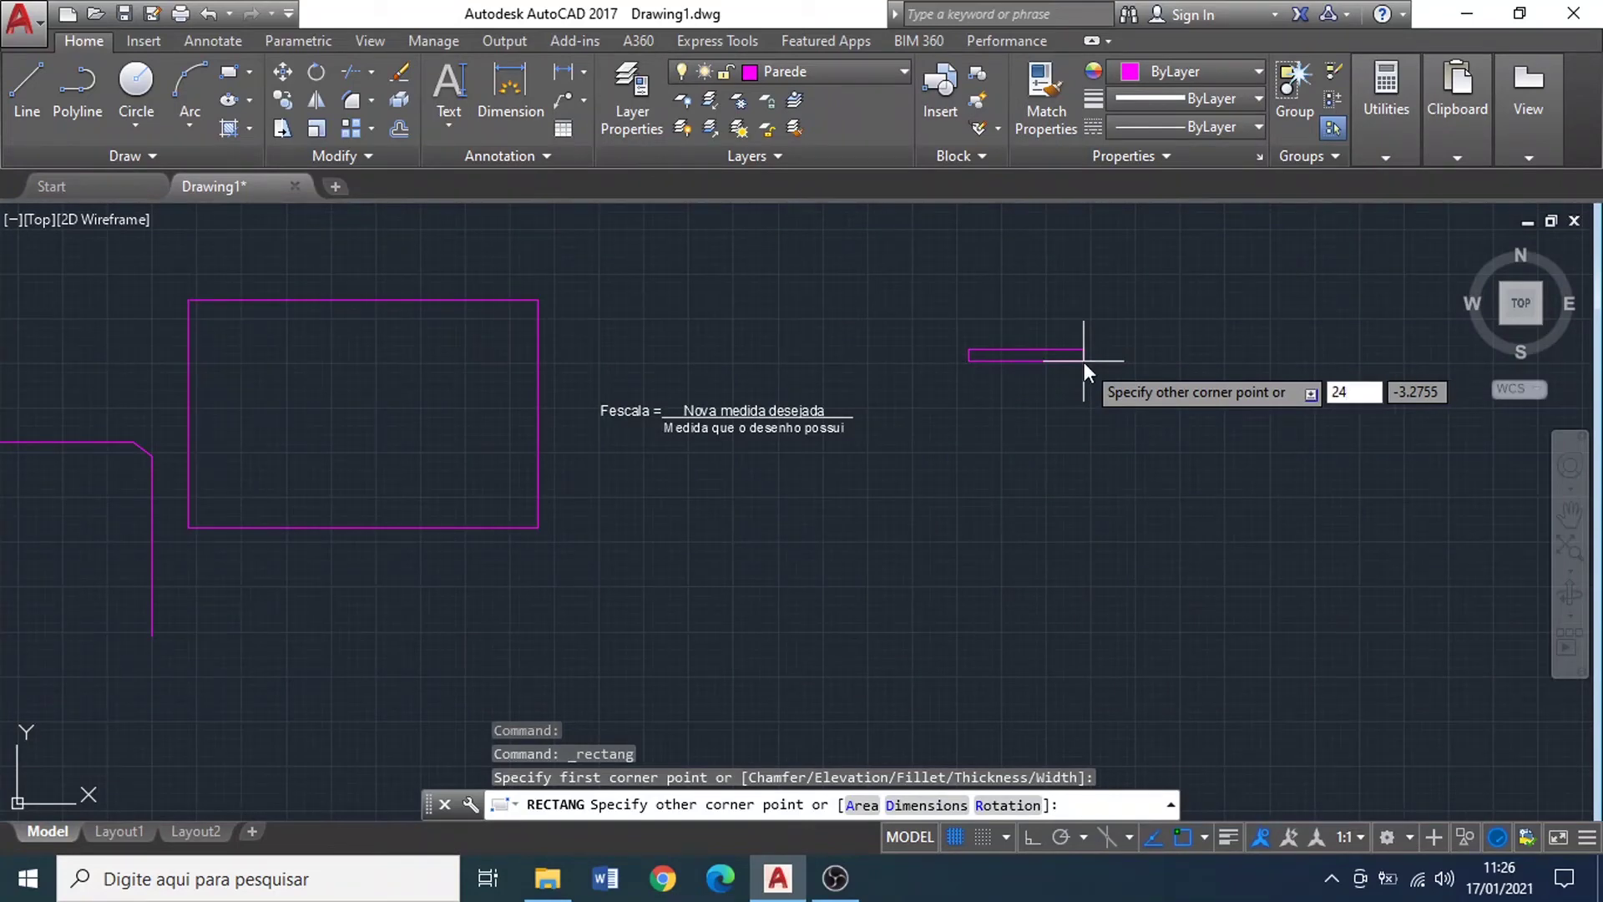
{"action": "key", "text": "Tab"}
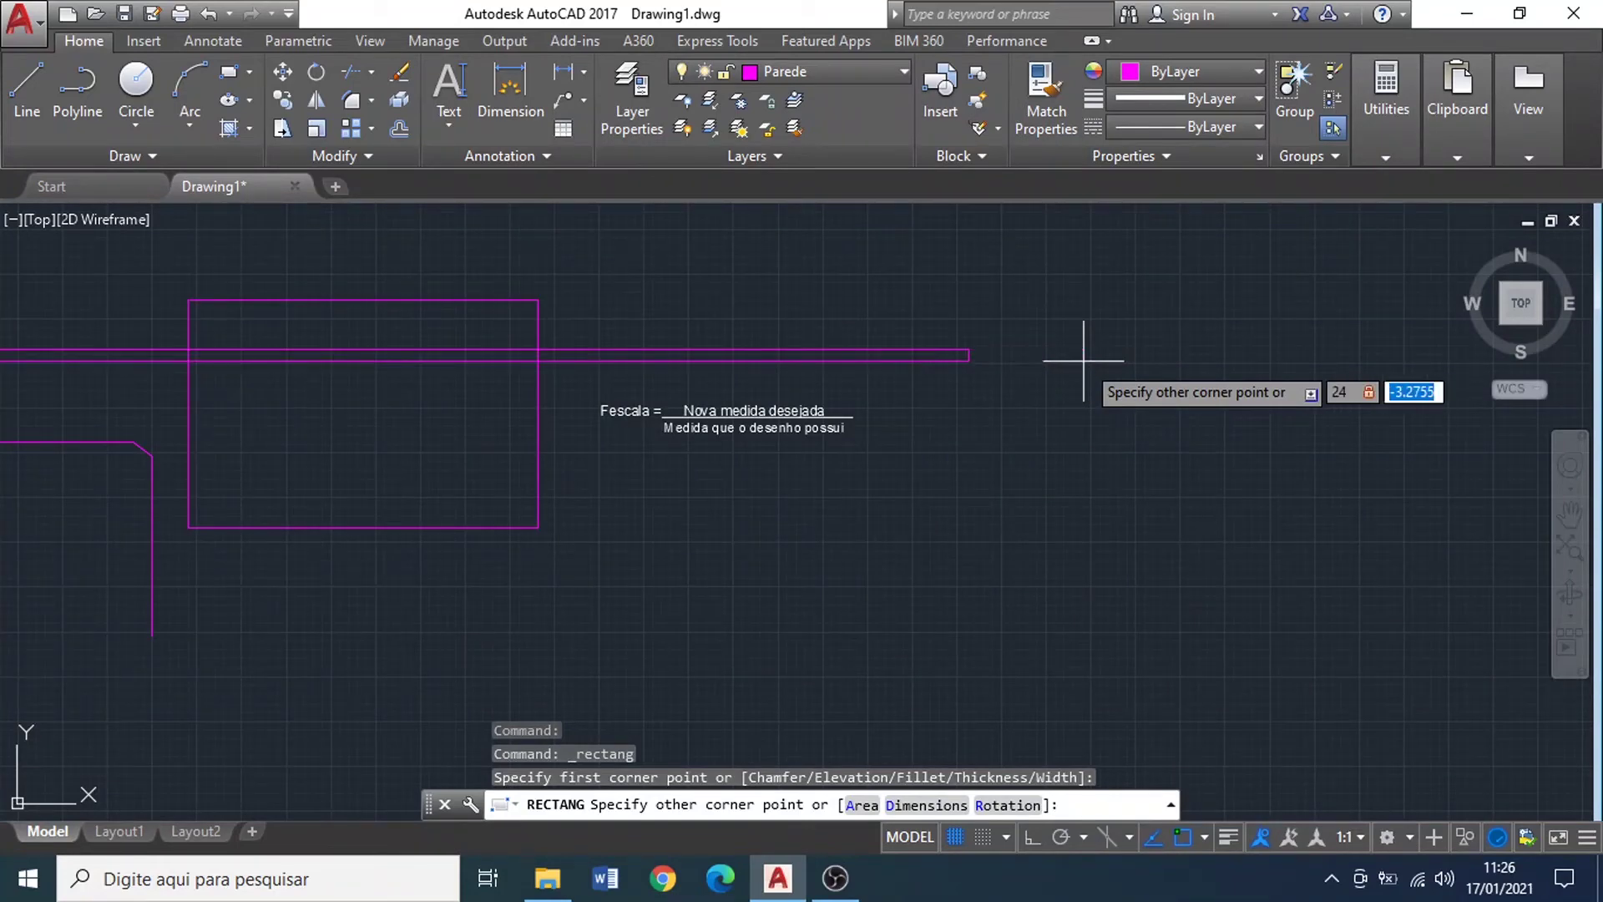
{"action": "type", "text": "30"}
{"action": "key", "text": "Return"}
Step: Offset the 24 by 30 rectangle inward by 0.15 to form a double outline
{"action": "scroll", "coordinate": [1077, 357], "scroll_direction": "up", "scroll_amount": 2}
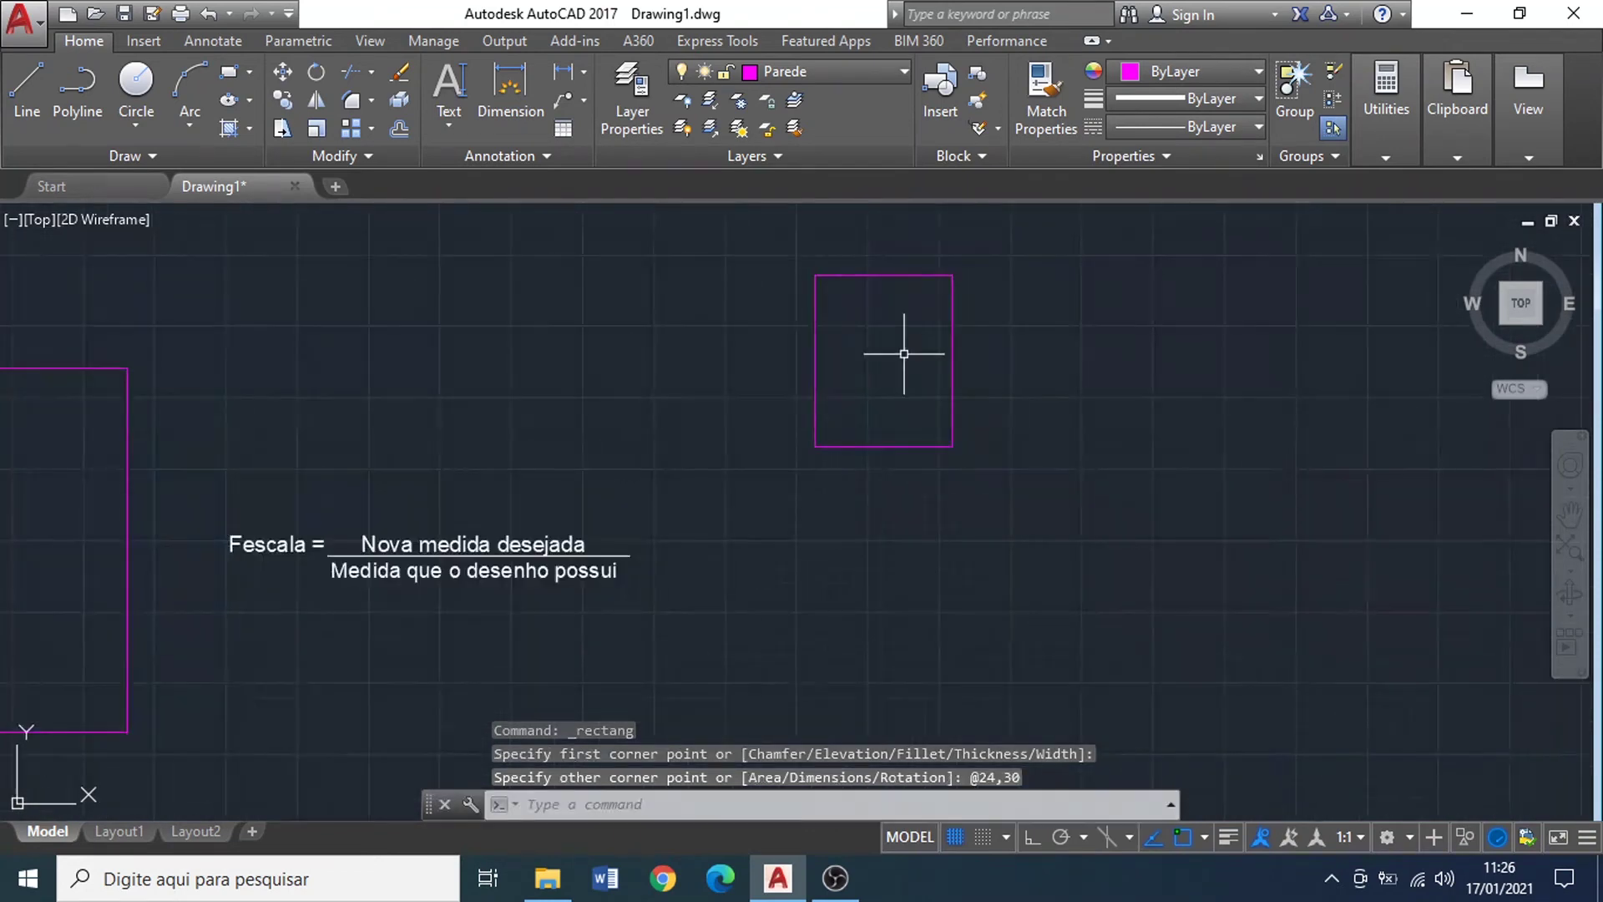
{"action": "scroll", "coordinate": [903, 353], "scroll_direction": "up", "scroll_amount": 2}
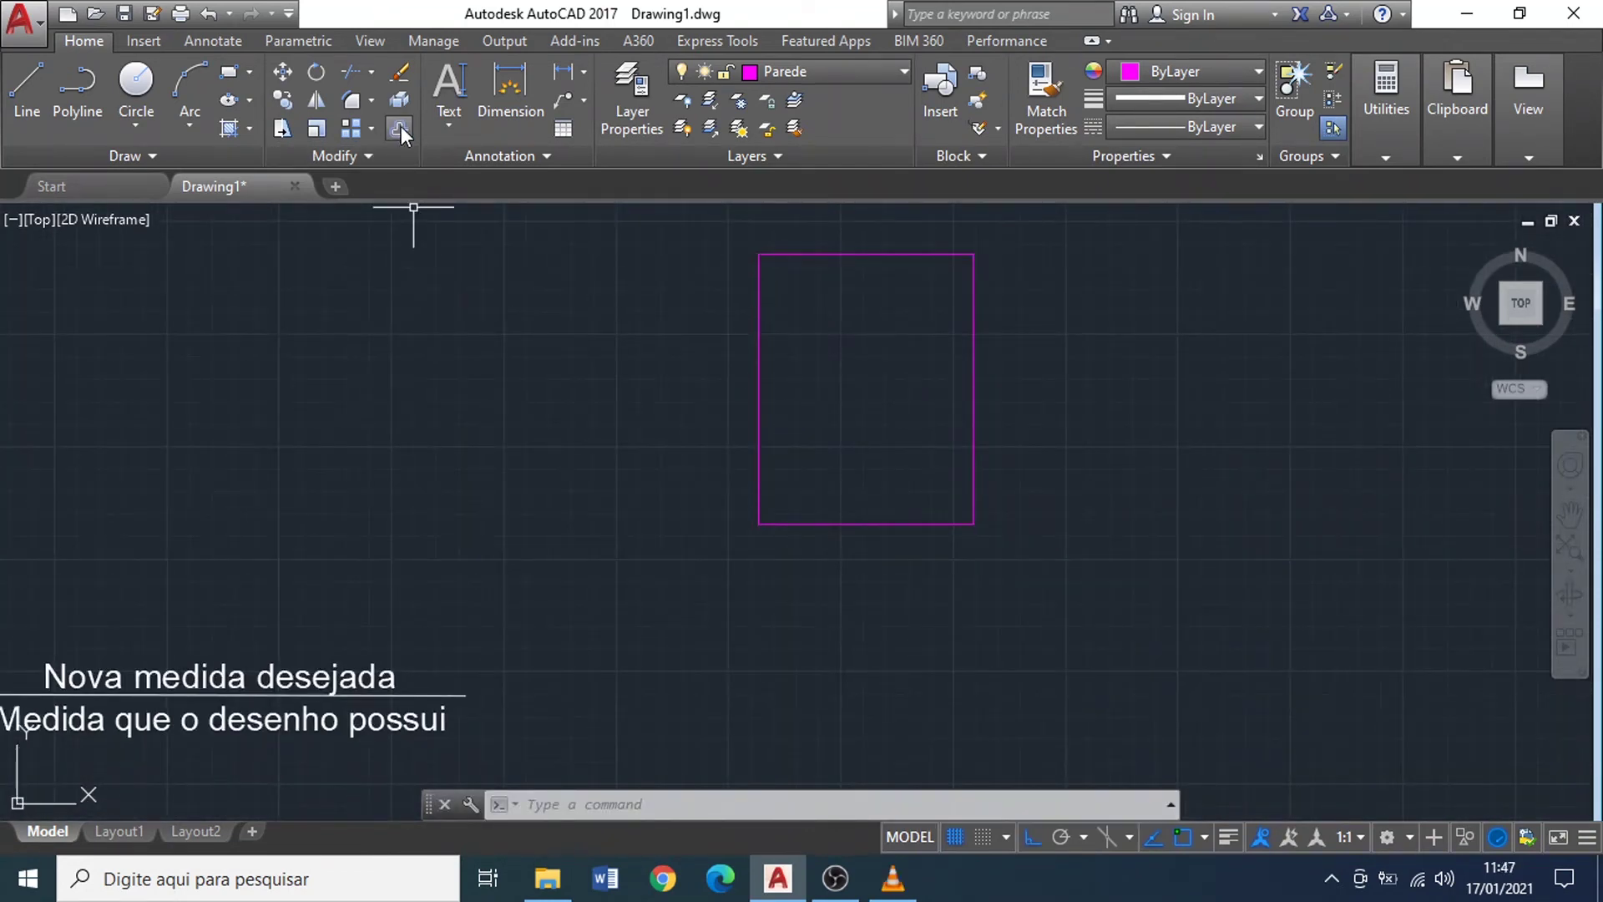
{"action": "left_click", "coordinate": [401, 127]}
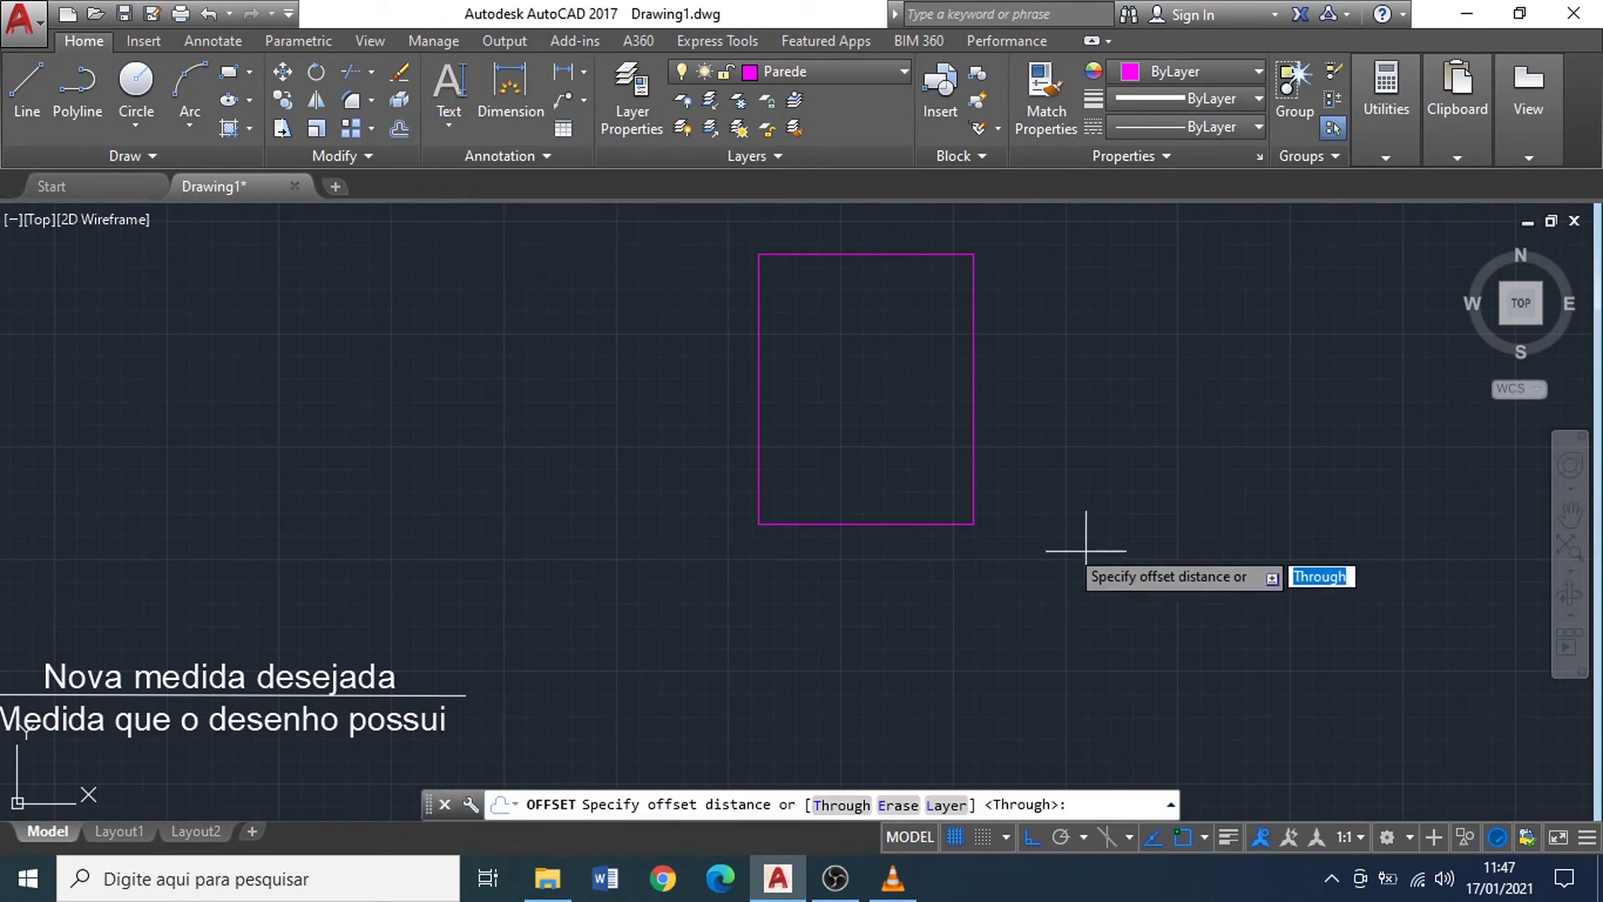
{"action": "scroll", "coordinate": [971, 526], "scroll_direction": "up", "scroll_amount": 2}
{"action": "mouse_move", "coordinate": [971, 526]}
{"action": "middle_mouse_down"}
{"action": "mouse_move", "coordinate": [992, 596]}
{"action": "mouse_move", "coordinate": [972, 606]}
{"action": "mouse_move", "coordinate": [973, 647]}
{"action": "middle_mouse_up"}
{"action": "middle_click_drag", "start_coordinate": [970, 382], "coordinate": [970, 468]}
{"action": "scroll", "coordinate": [948, 304], "scroll_direction": "up", "scroll_amount": 2}
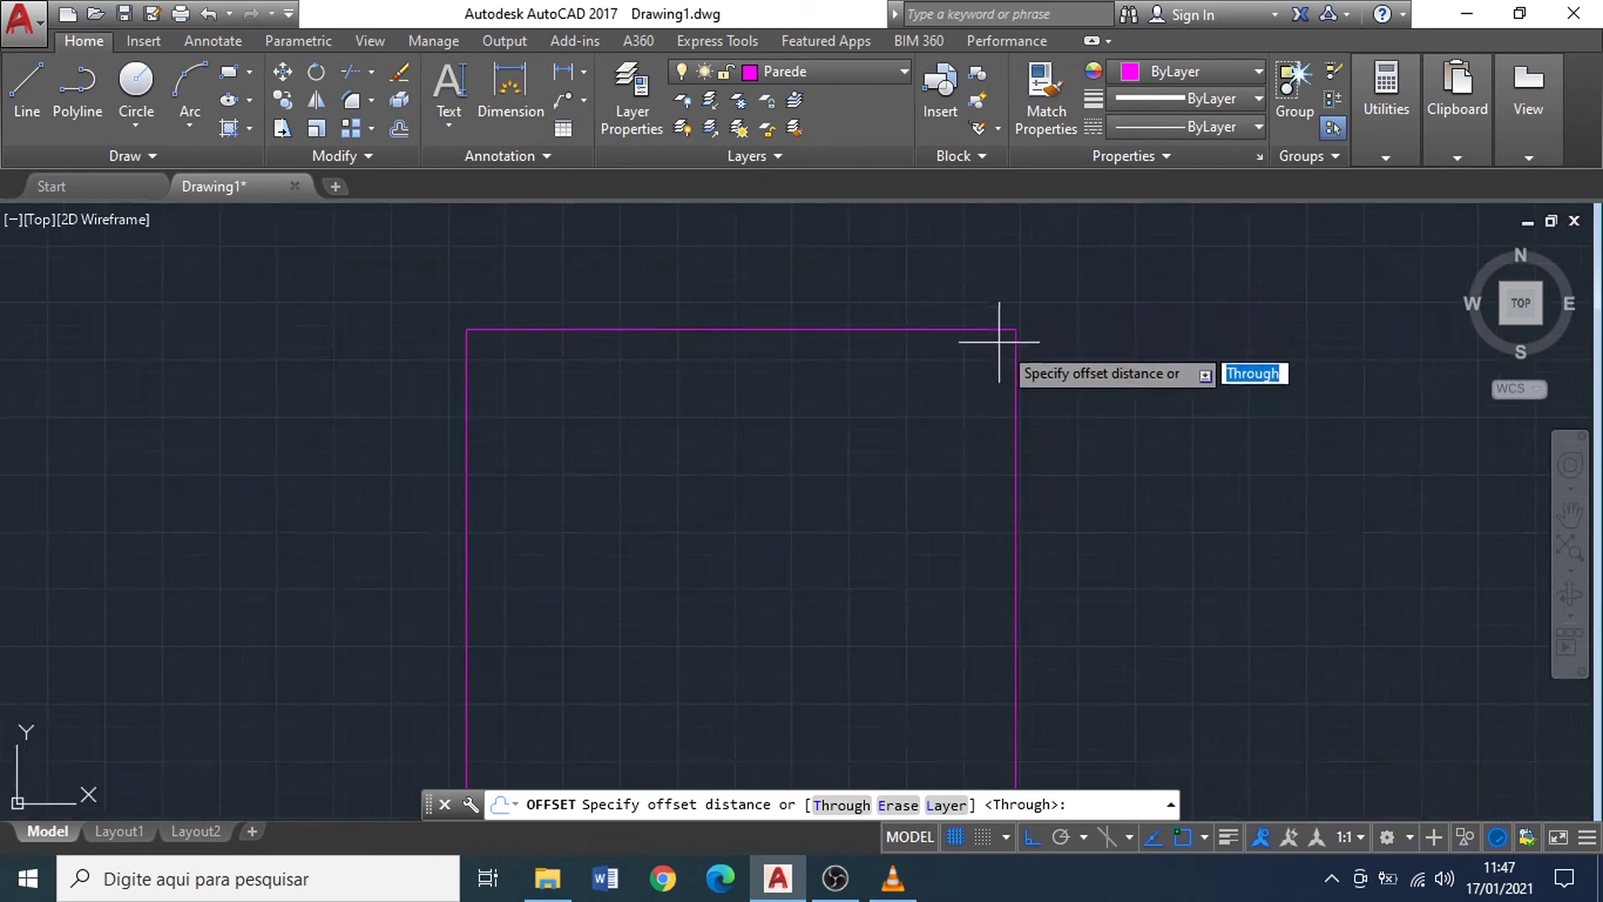
{"action": "left_click", "coordinate": [1015, 328]}
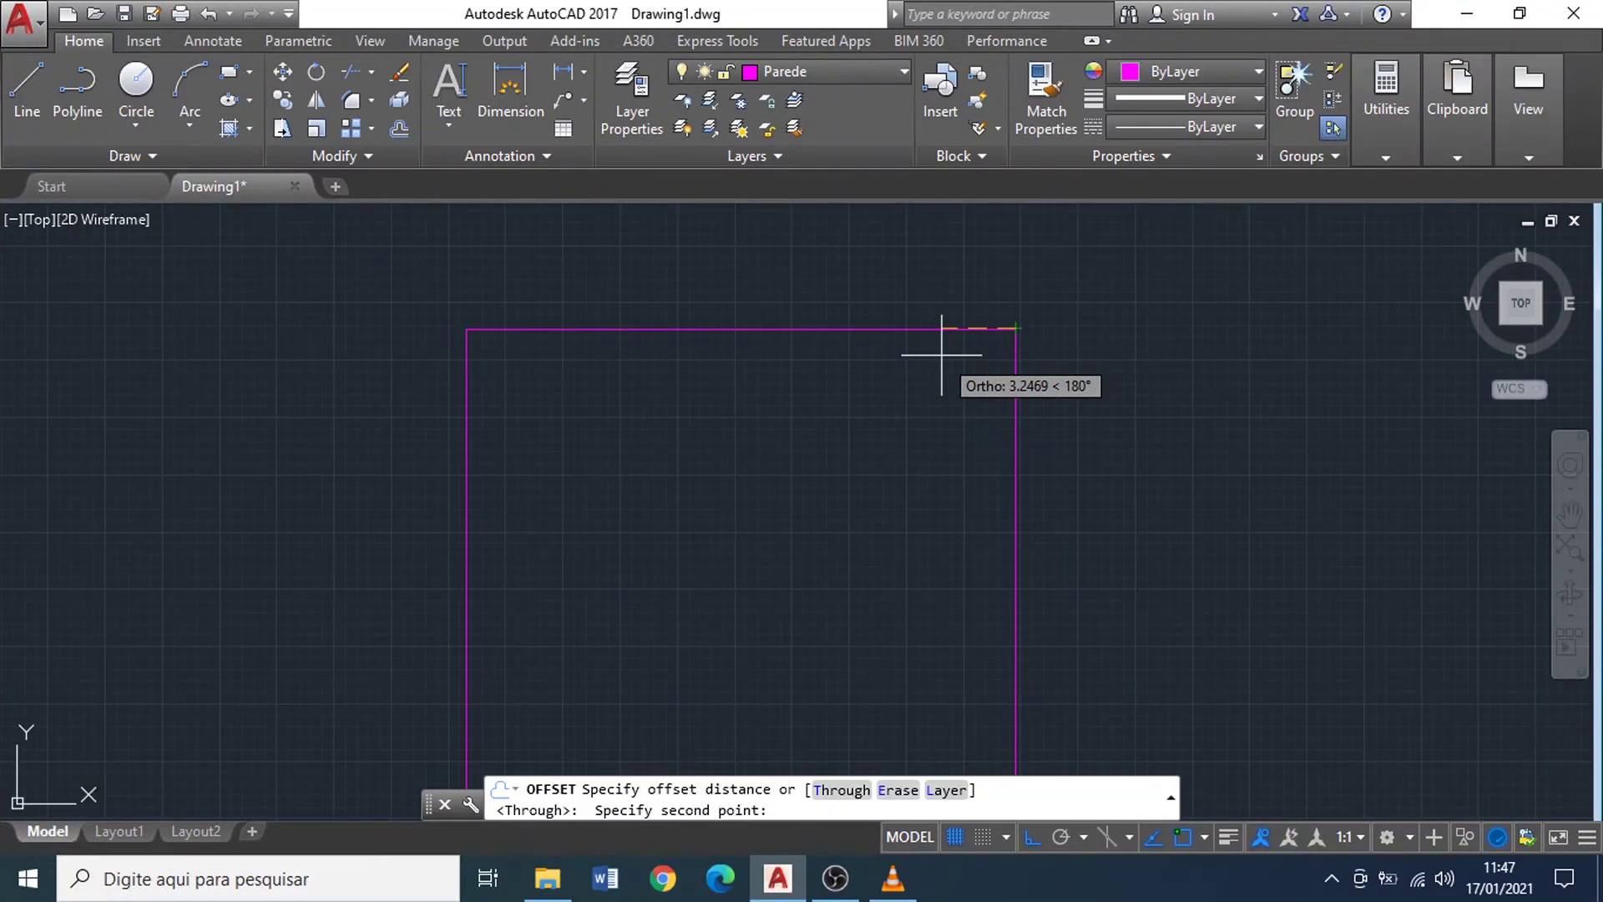
{"action": "type", "text": "."}
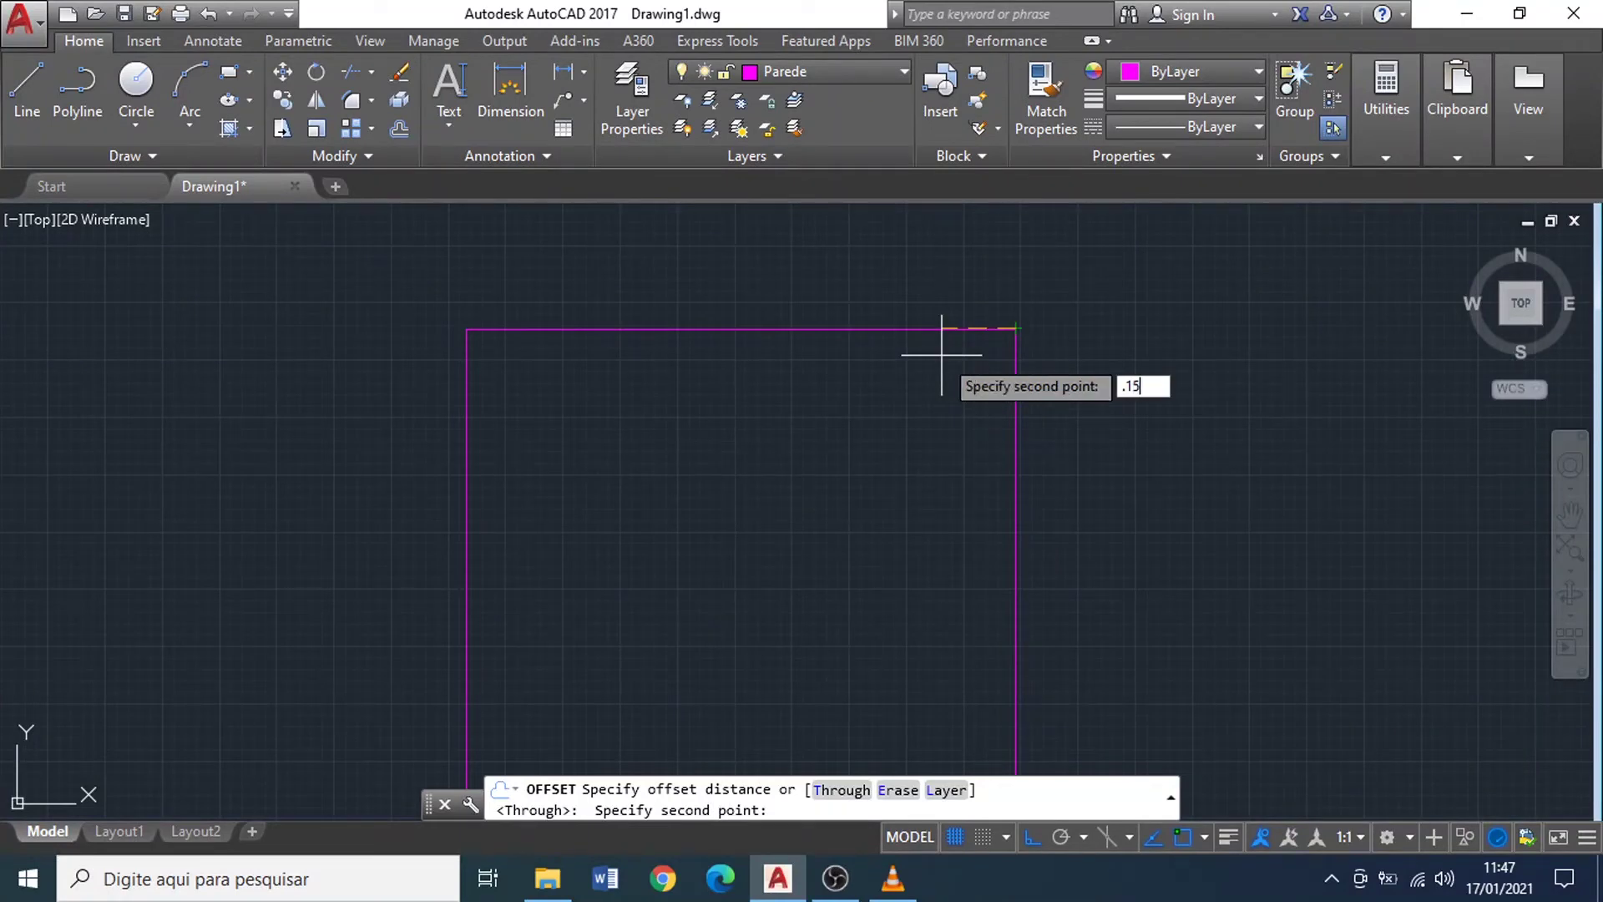
{"action": "type", "text": "15"}
{"action": "key", "text": "Return"}
{"action": "left_click", "coordinate": [947, 330]}
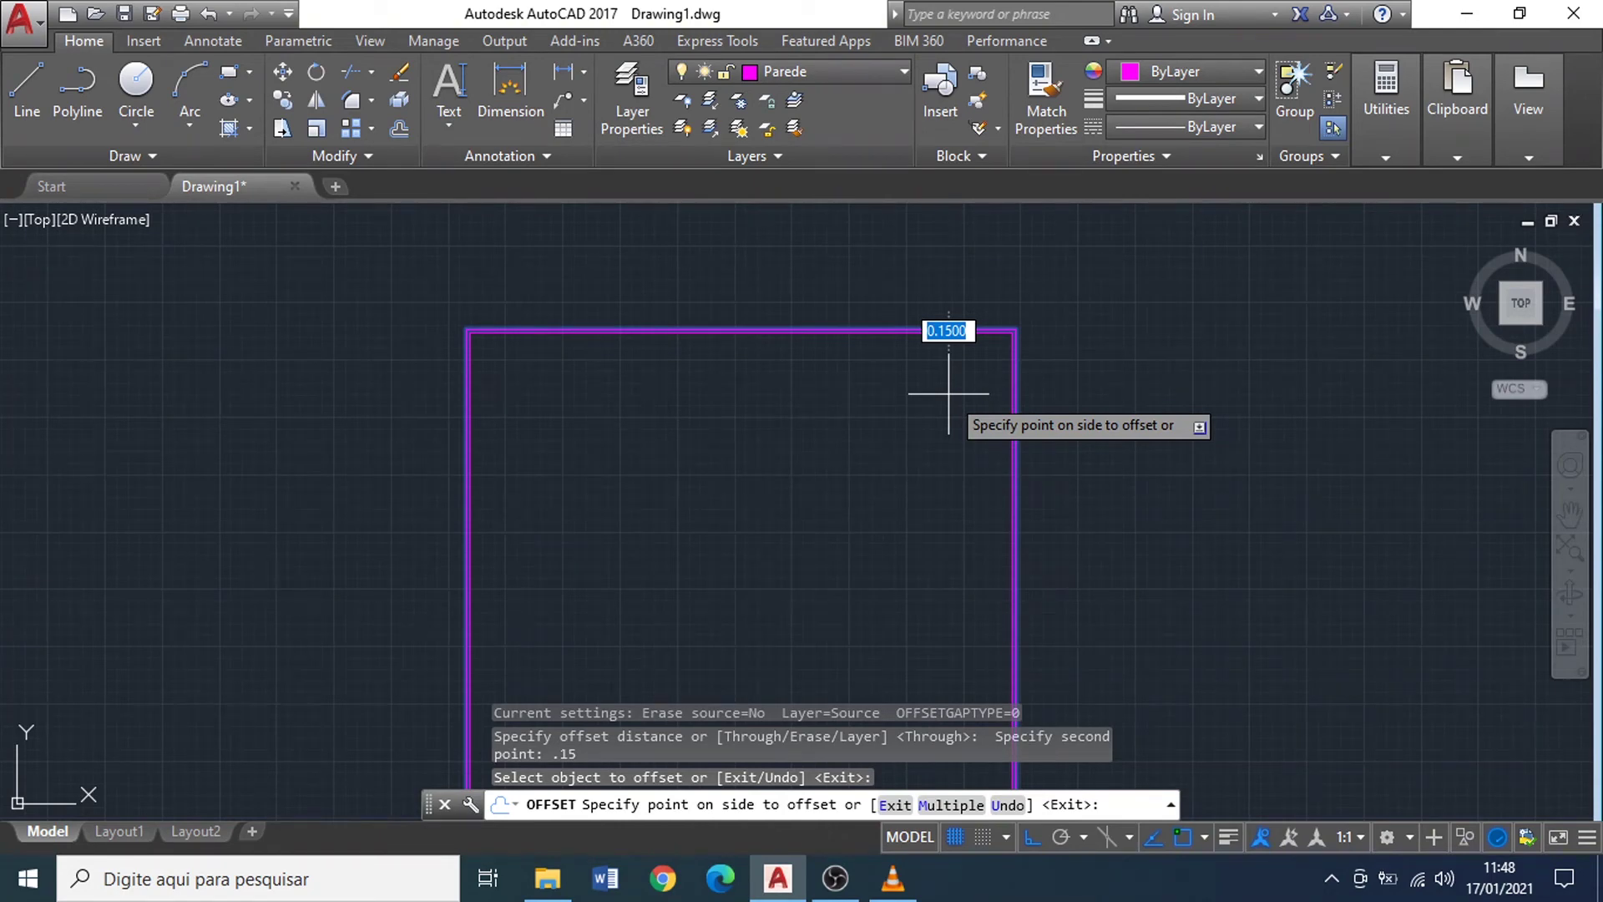
{"action": "left_click", "coordinate": [949, 392]}
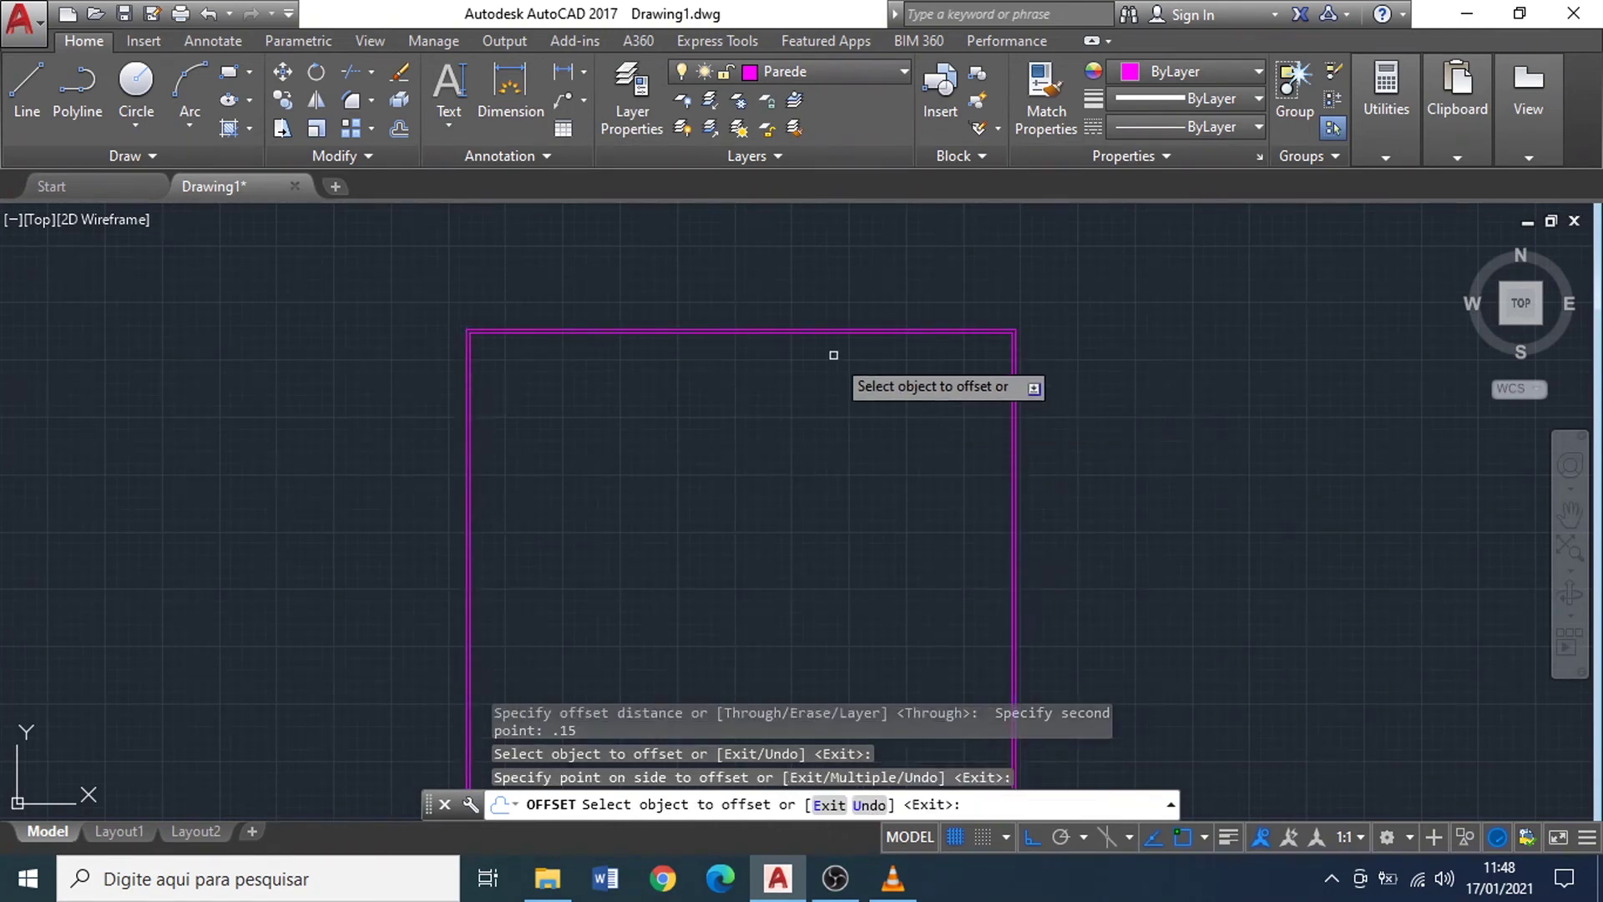
{"action": "middle_click_drag", "start_coordinate": [920, 397], "coordinate": [934, 351]}
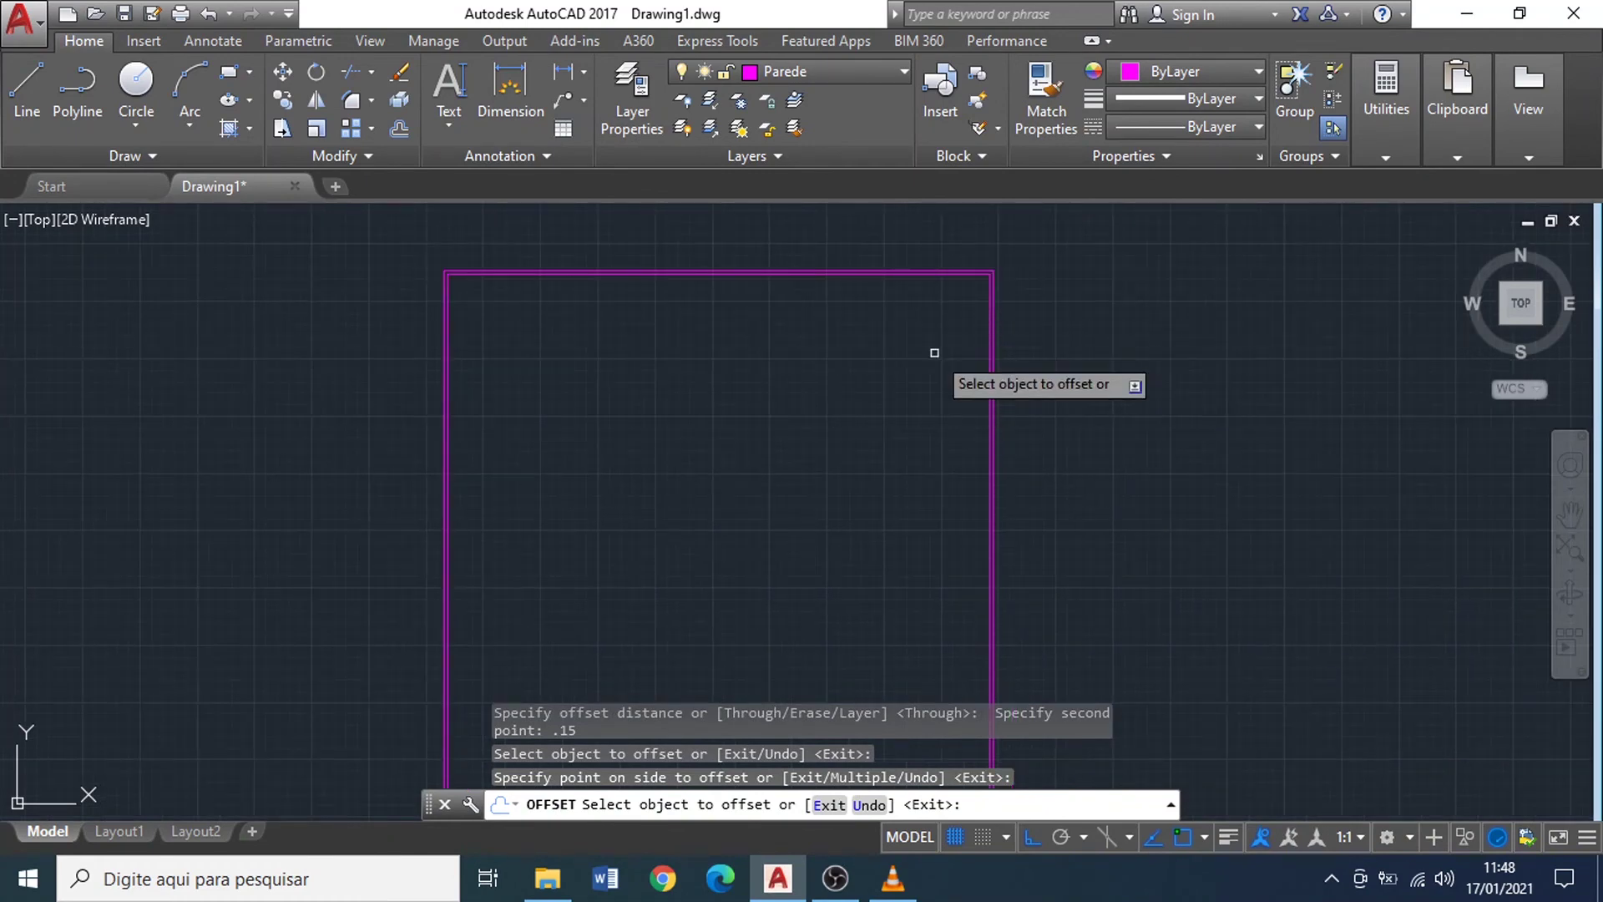
{"action": "key", "text": "Escape"}
Step: Explode the outer and inner rectangles of the double outline into separate lines
{"action": "scroll", "coordinate": [938, 347], "scroll_direction": "down", "scroll_amount": 2}
{"action": "mouse_move", "coordinate": [893, 567]}
{"action": "middle_mouse_down"}
{"action": "mouse_move", "coordinate": [859, 501]}
{"action": "mouse_move", "coordinate": [884, 566]}
{"action": "middle_mouse_up"}
{"action": "scroll", "coordinate": [860, 504], "scroll_direction": "up", "scroll_amount": 2}
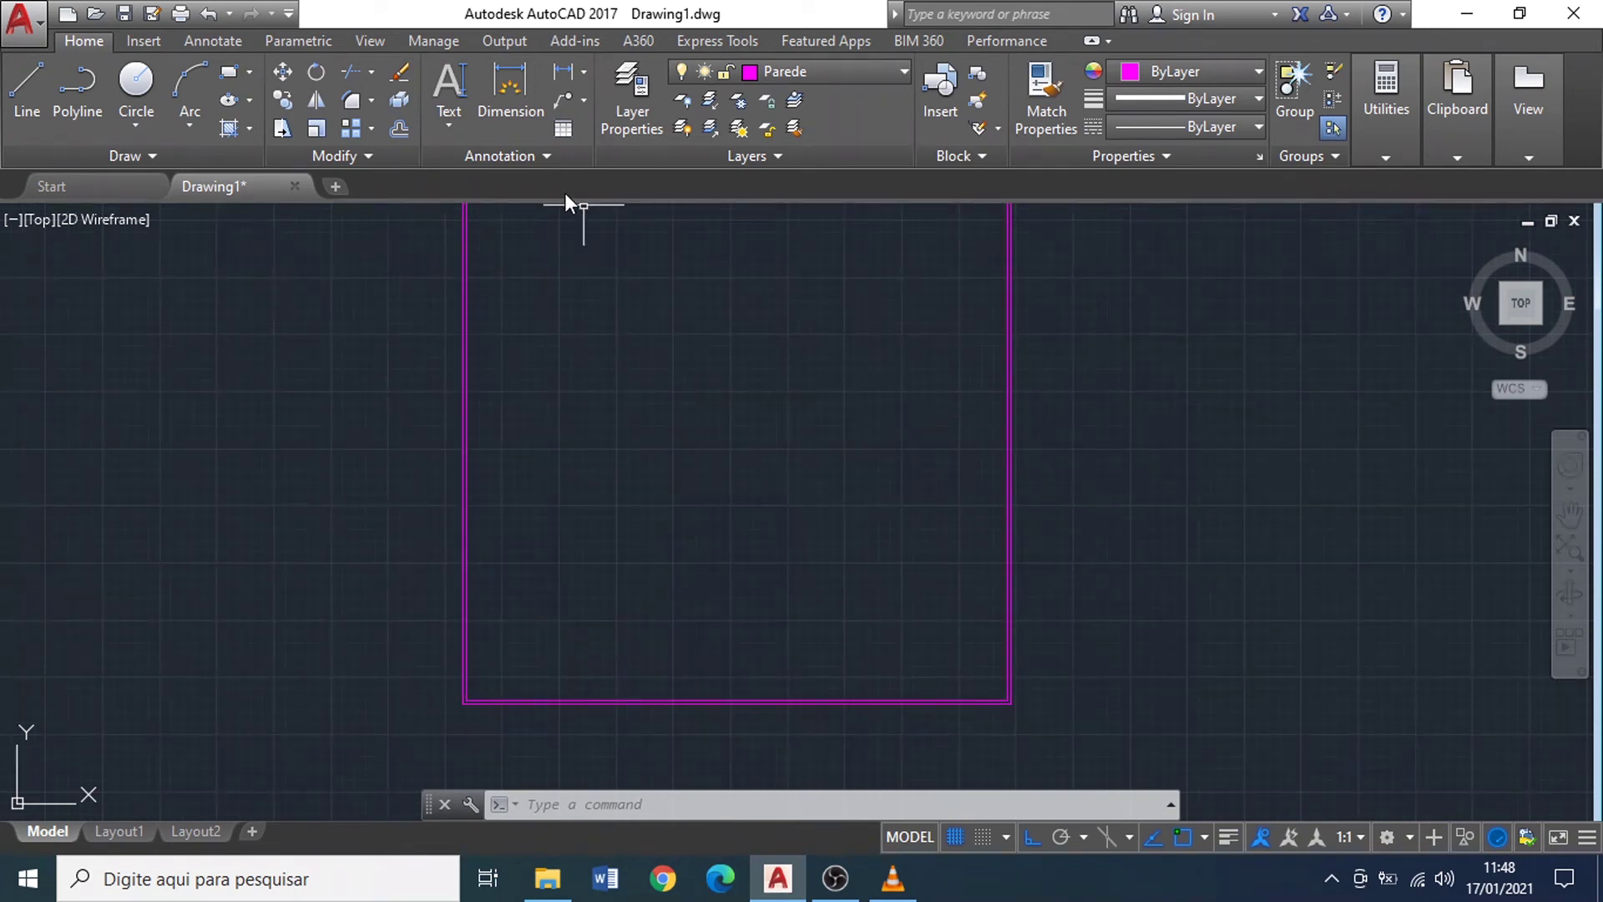
{"action": "scroll", "coordinate": [959, 444], "scroll_direction": "down", "scroll_amount": 2}
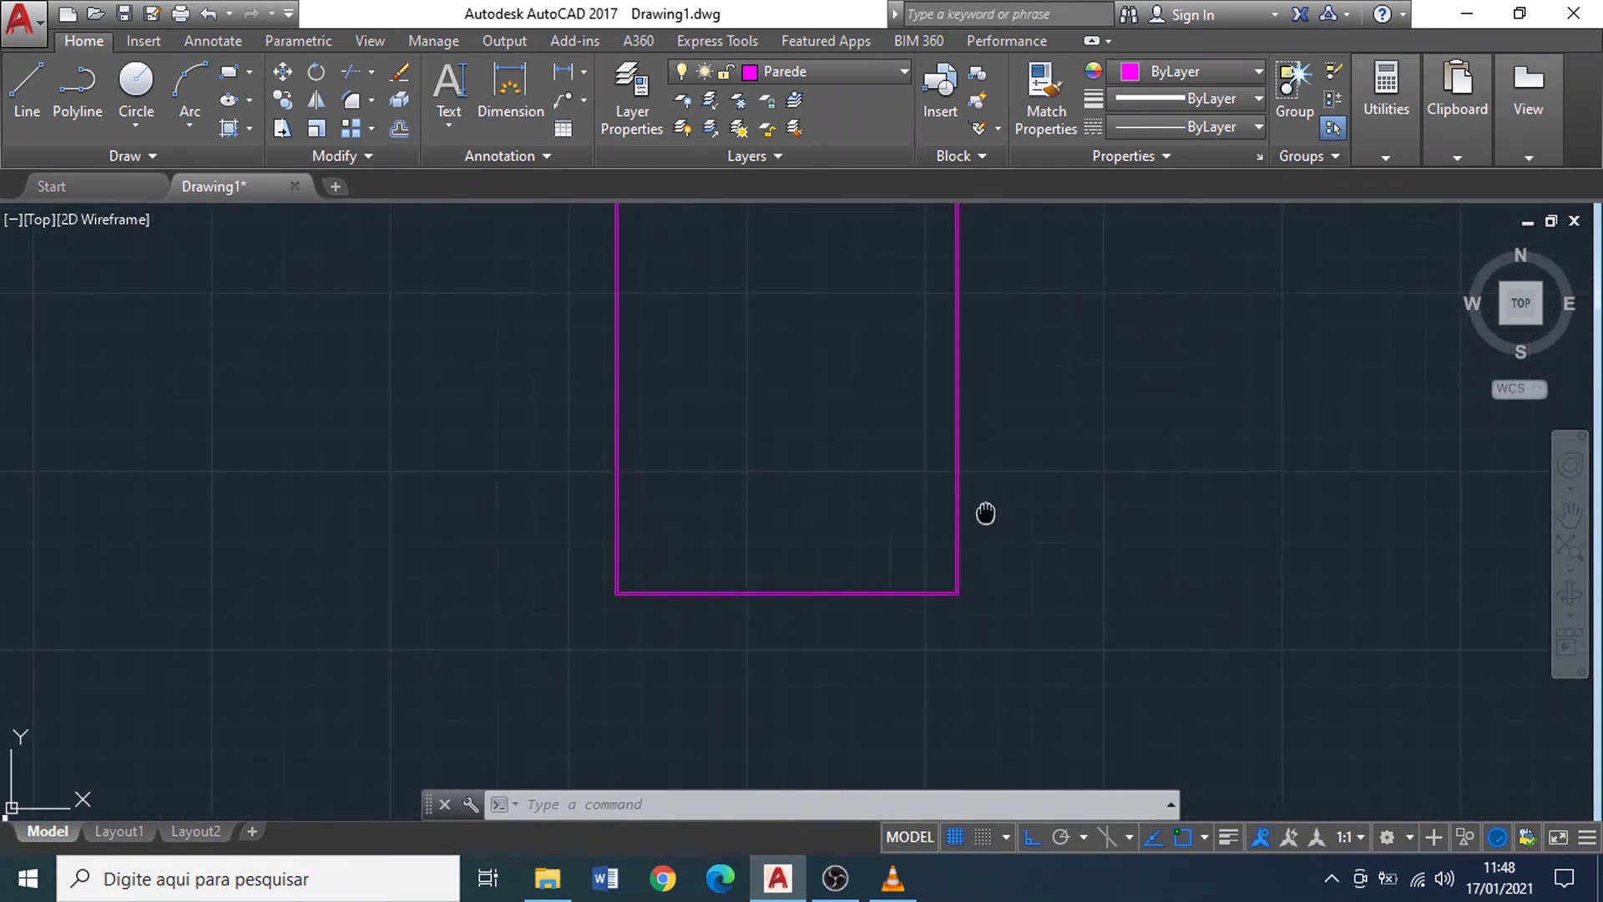
{"action": "middle_click_drag", "start_coordinate": [984, 512], "coordinate": [977, 576]}
{"action": "left_click", "coordinate": [1007, 735]}
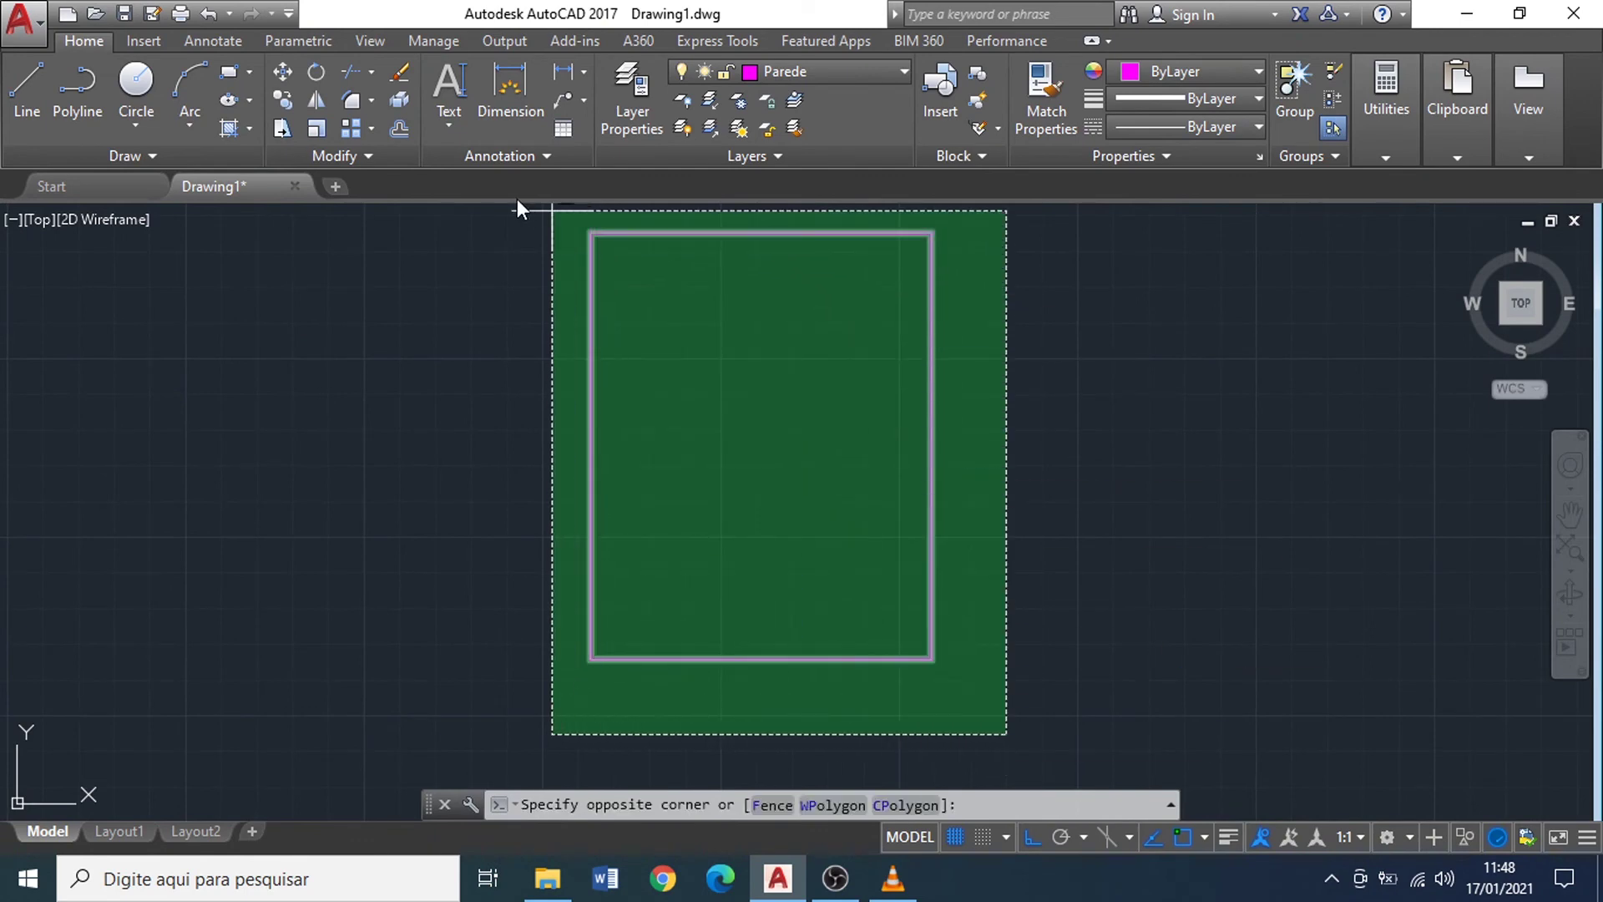
{"action": "left_click", "coordinate": [501, 206]}
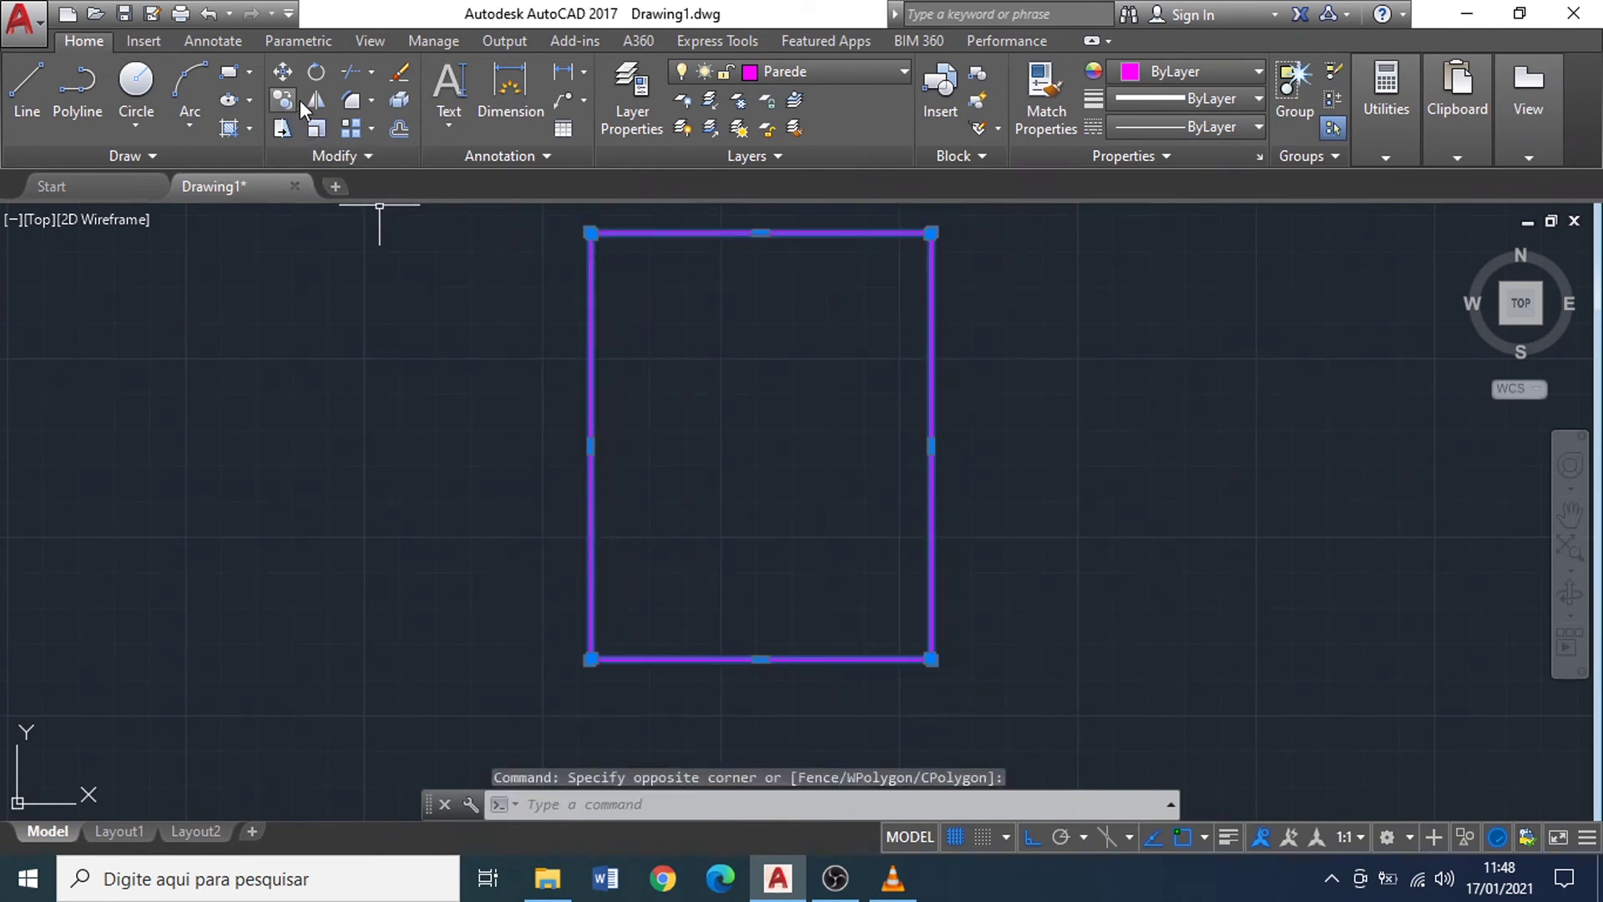
{"action": "left_click", "coordinate": [399, 100]}
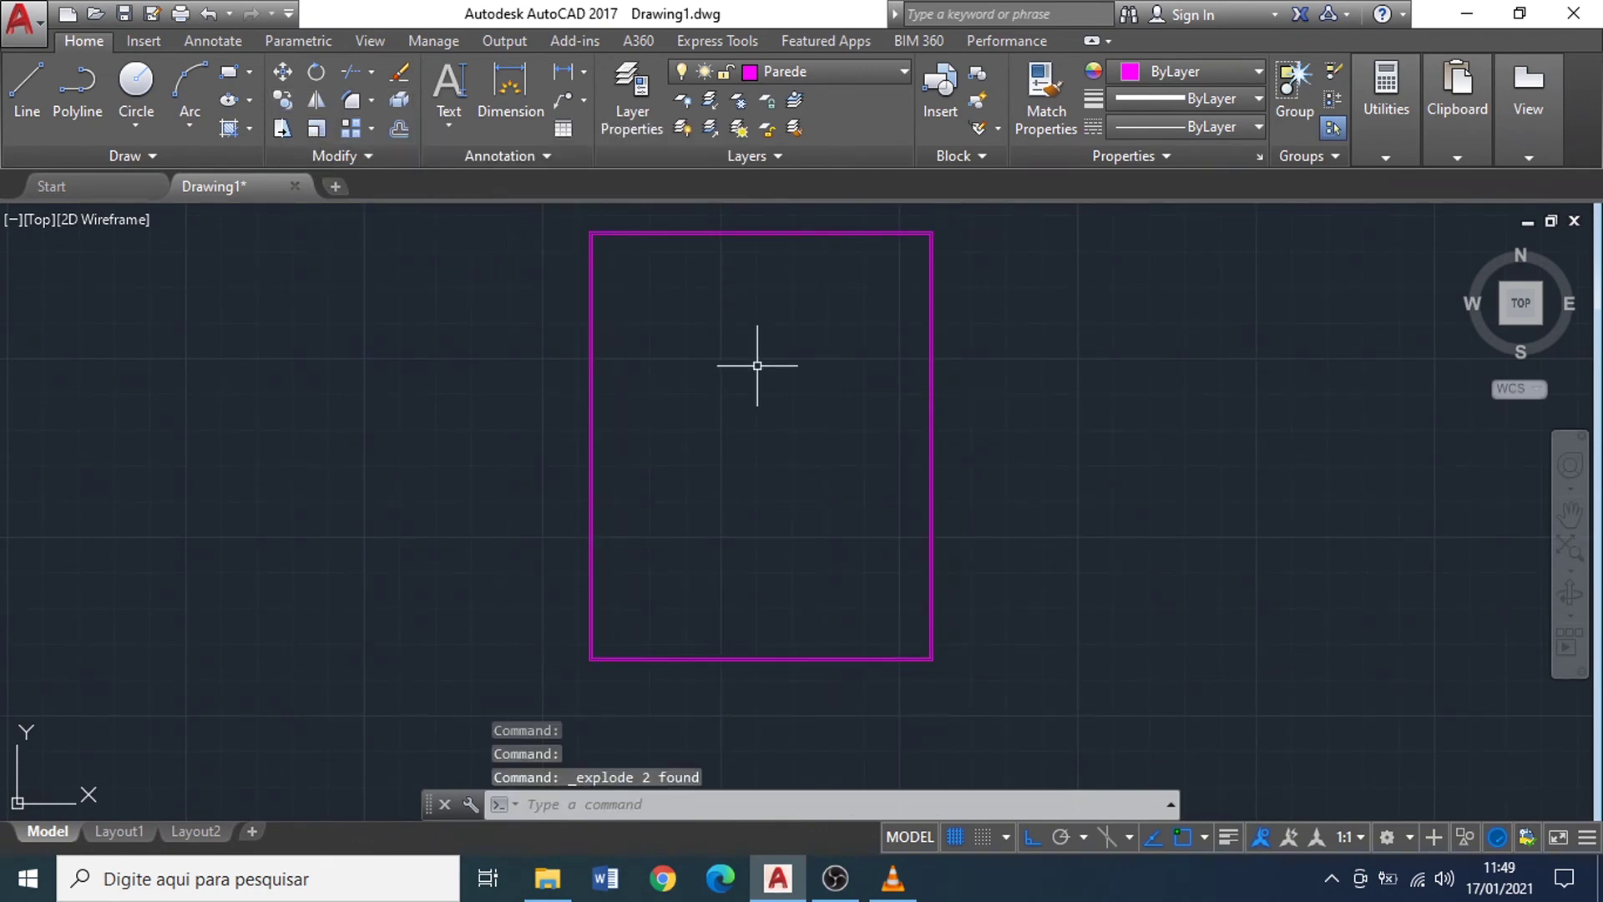
Step: Try to explode all the lines of the double outline once more
{"action": "key", "text": "Return"}
{"action": "left_click", "coordinate": [1039, 716]}
{"action": "left_click", "coordinate": [555, 210]}
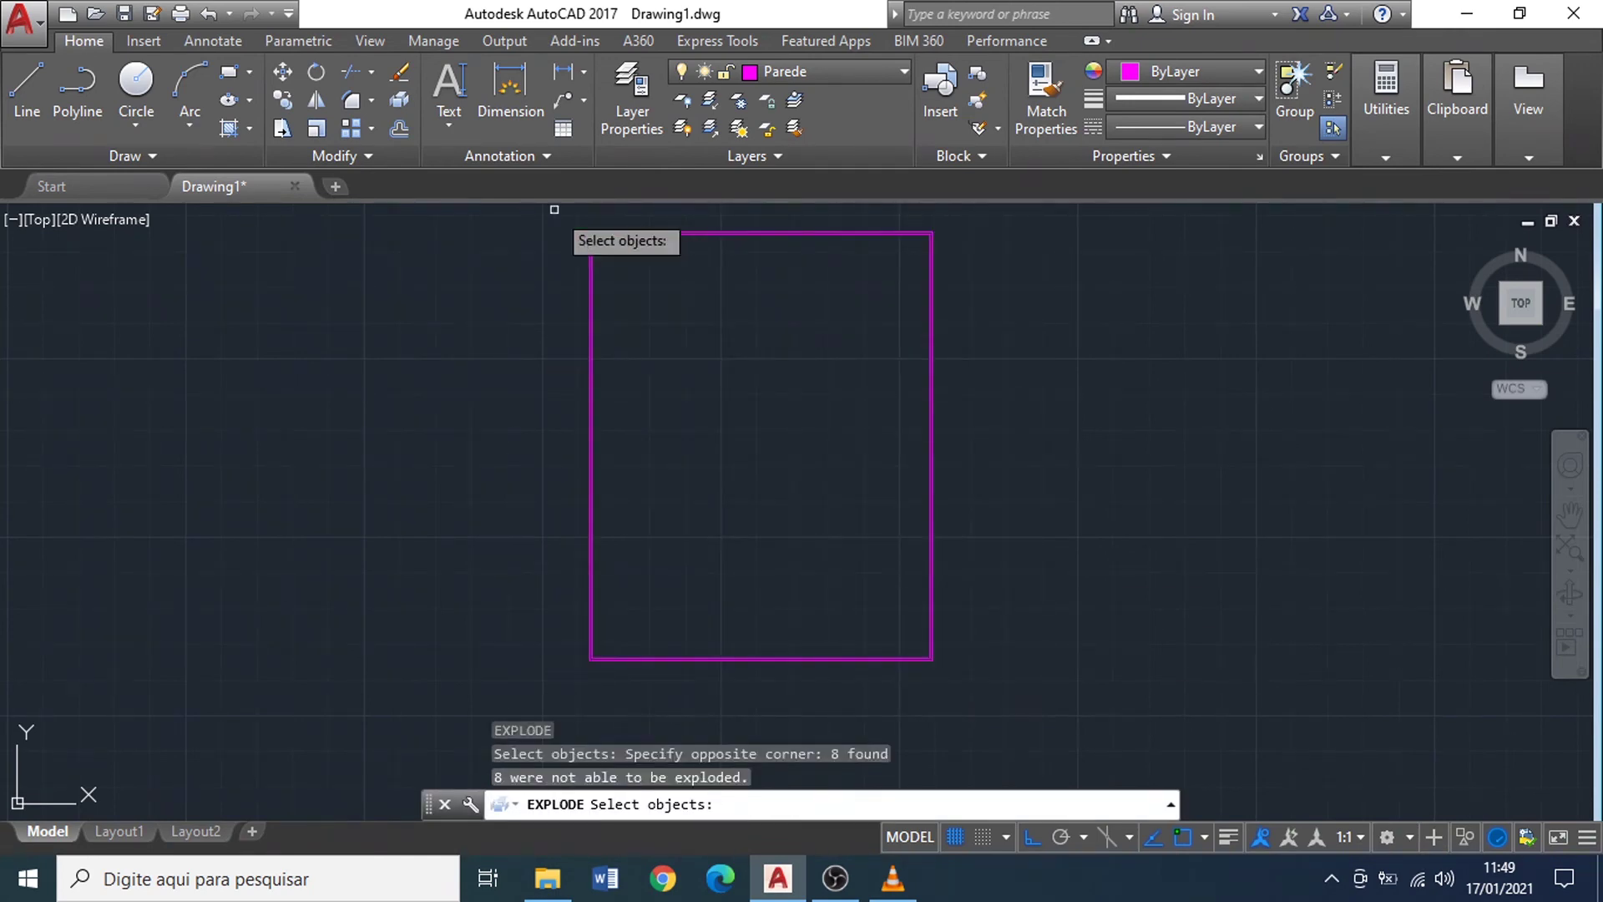
{"action": "key", "text": "Return"}
Step: Offset the inner bottom line of the double outline upward by 15 to form a dividing line
{"action": "scroll", "coordinate": [869, 531], "scroll_direction": "up", "scroll_amount": 4}
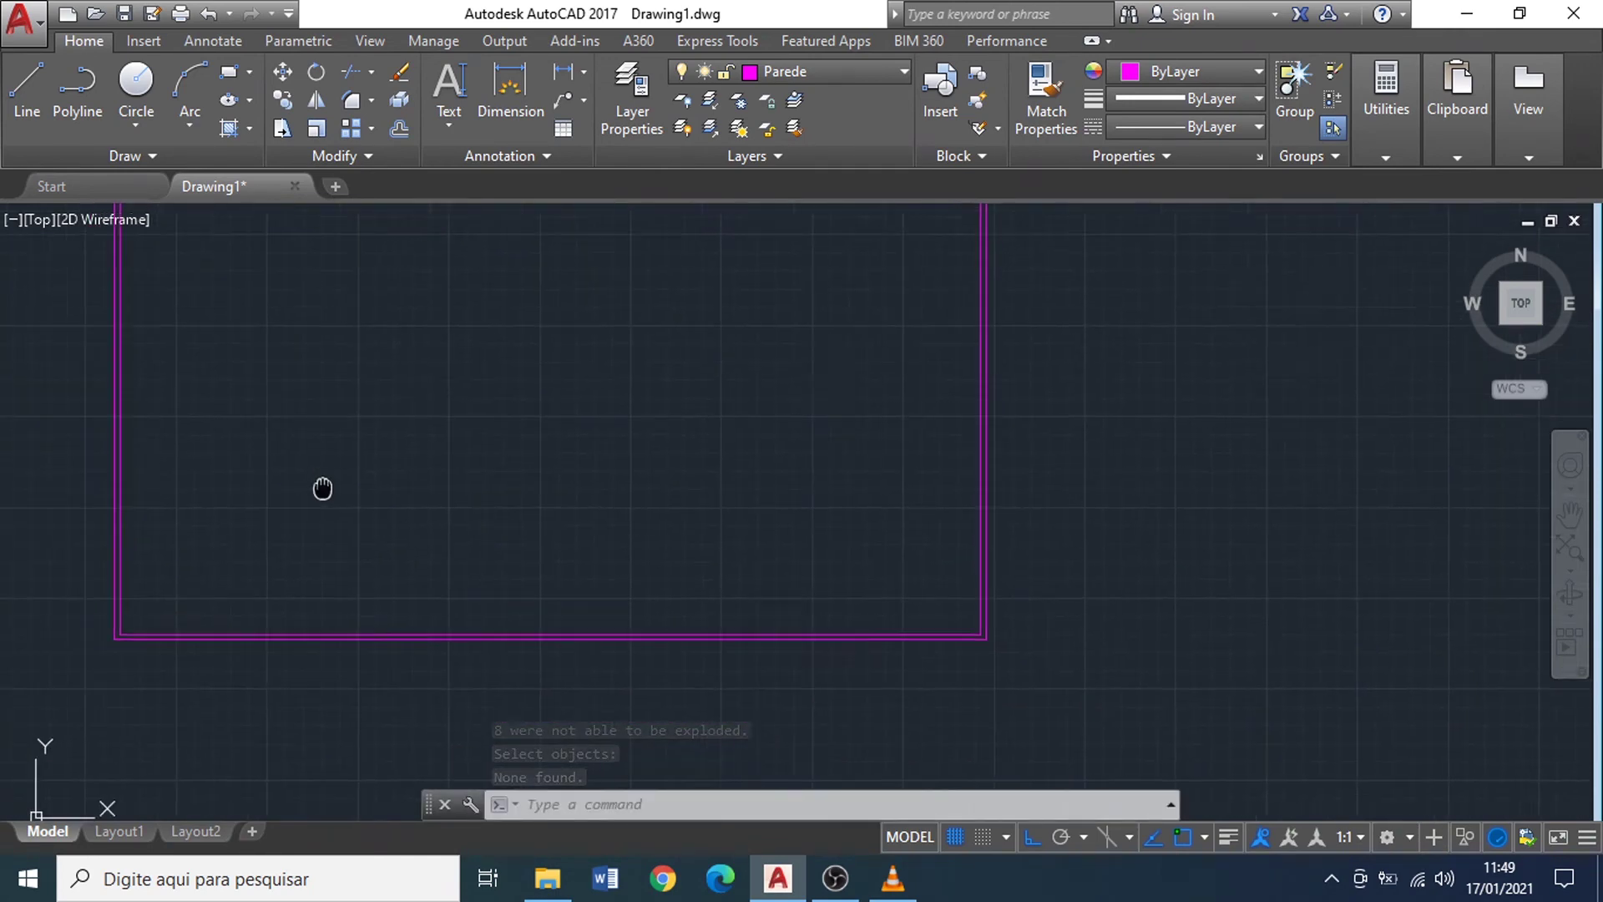
{"action": "left_click", "coordinate": [400, 127]}
{"action": "left_click", "coordinate": [405, 130]}
{"action": "scroll", "coordinate": [1070, 731], "scroll_direction": "up", "scroll_amount": 3}
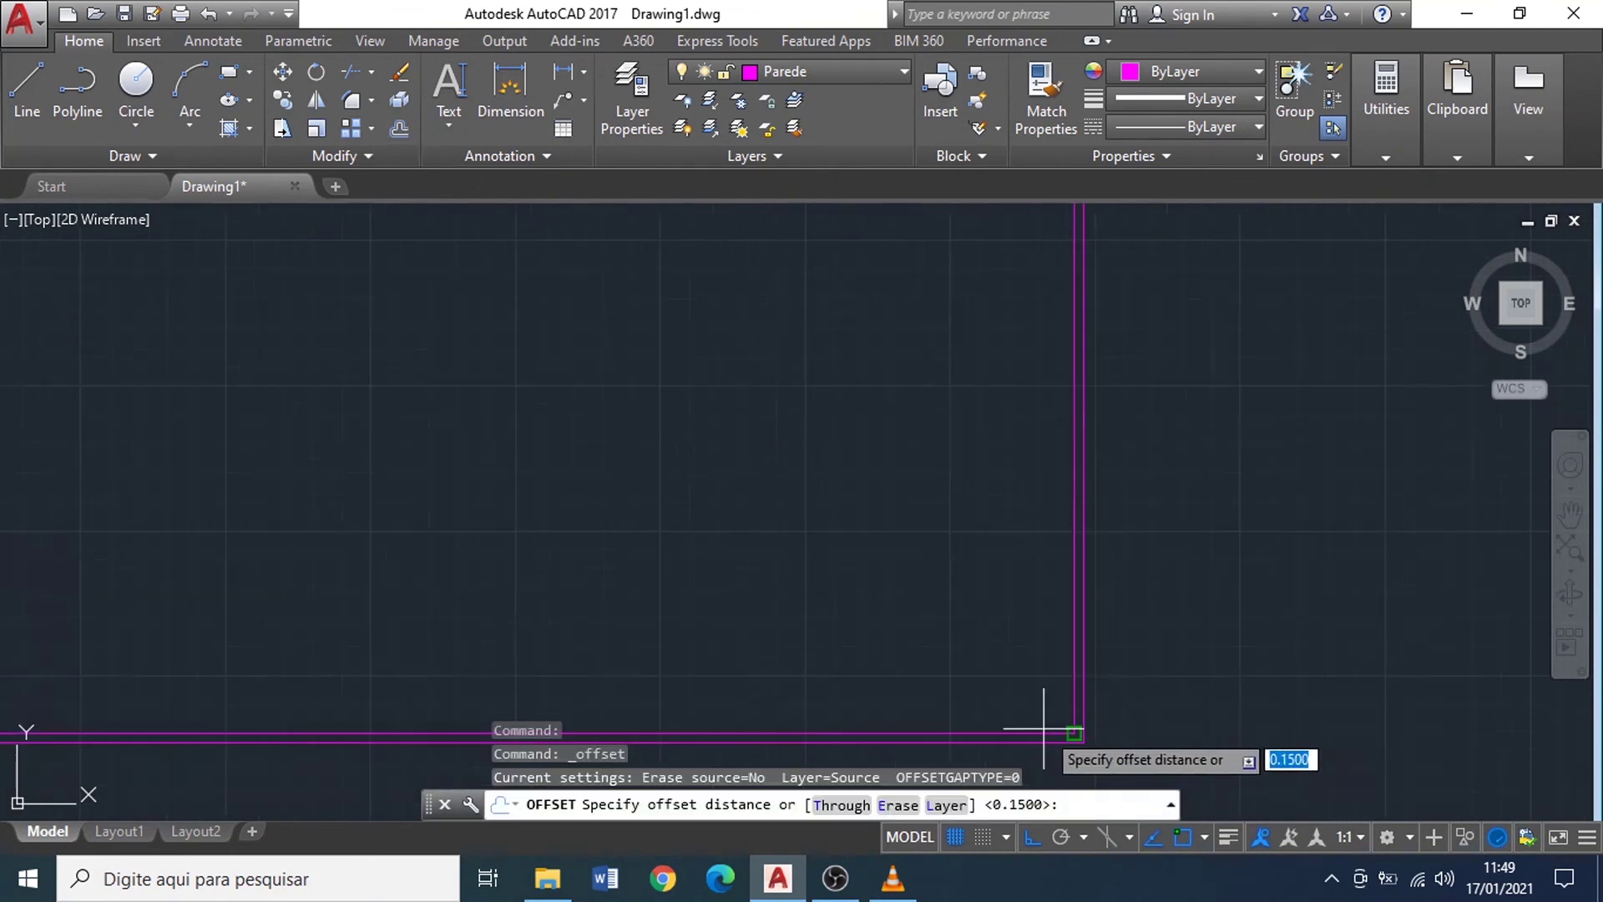
{"action": "left_click", "coordinate": [1074, 733]}
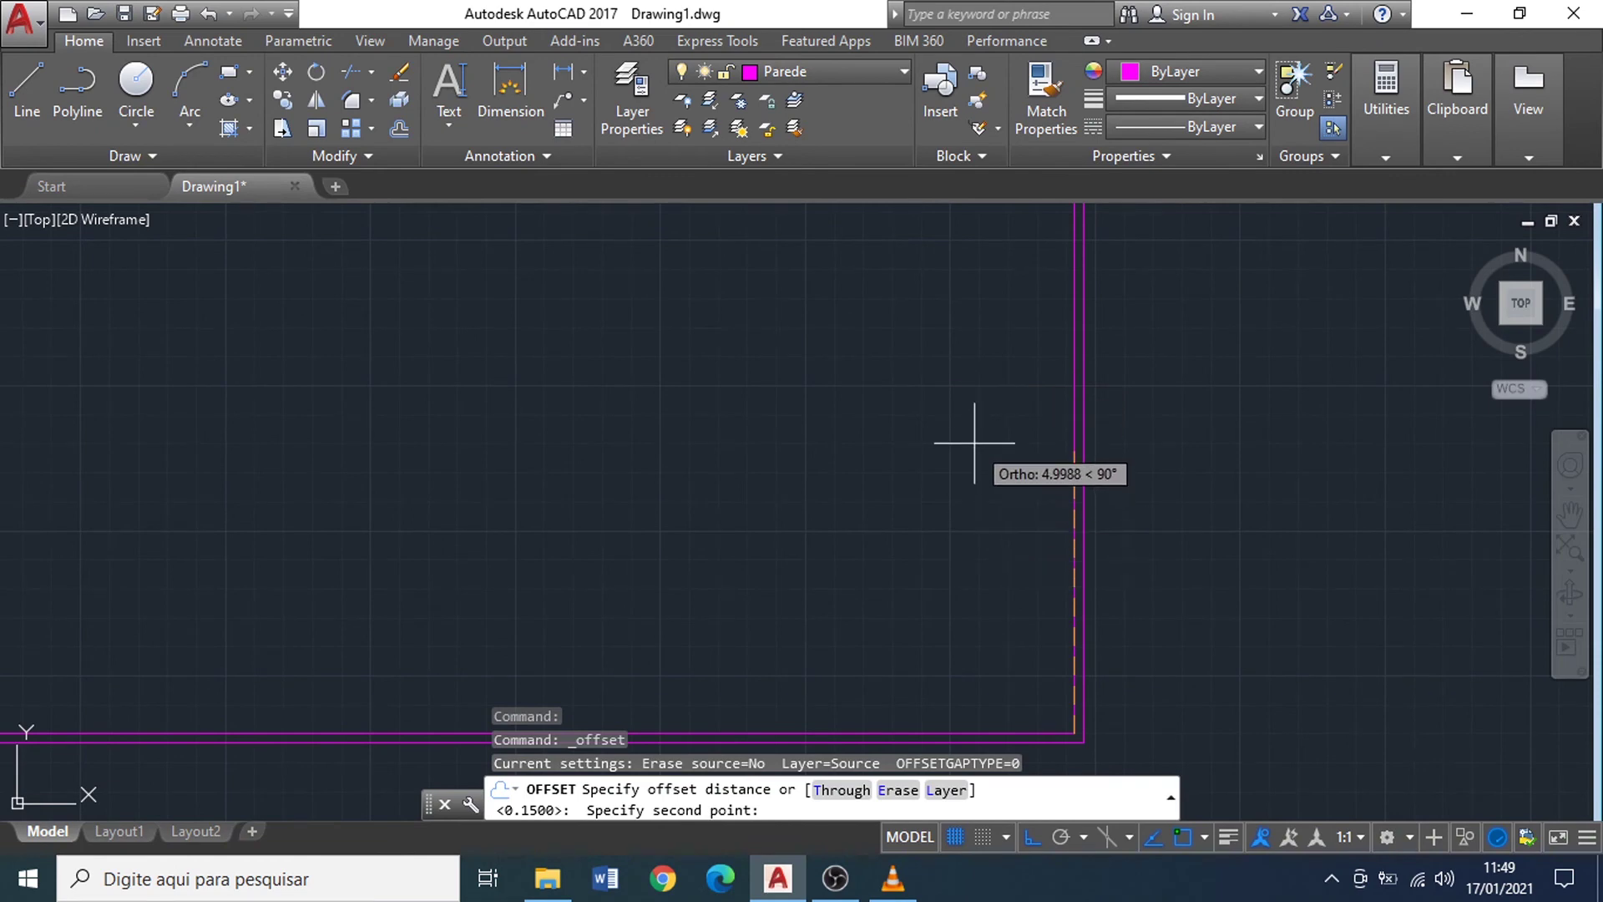
{"action": "type", "text": "15"}
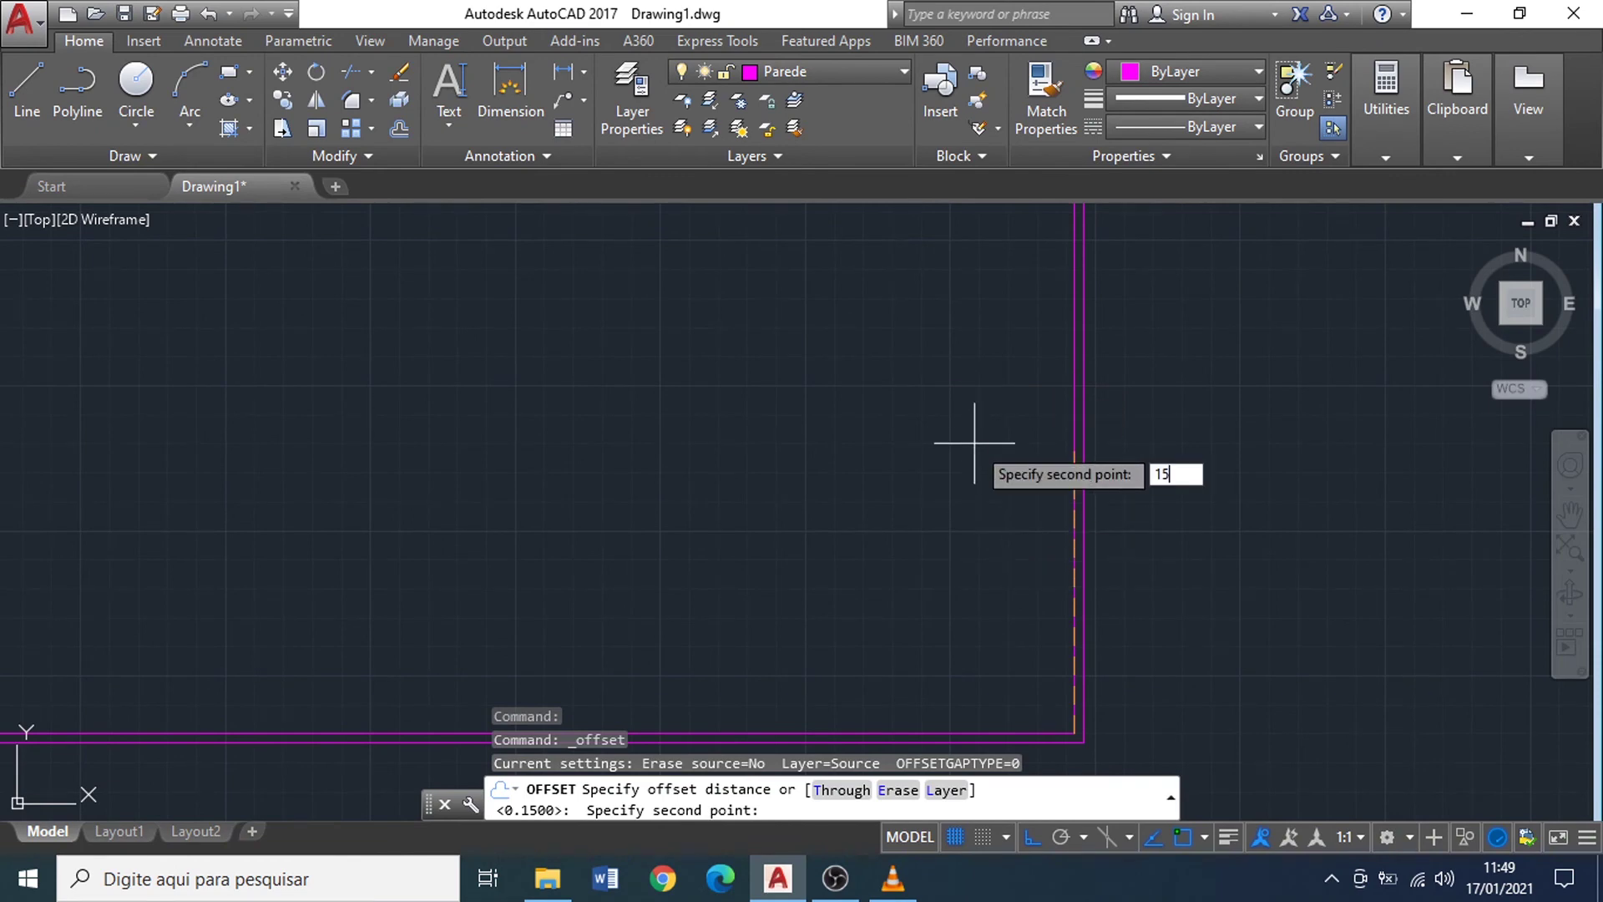
{"action": "key", "text": "Return"}
{"action": "scroll", "coordinate": [968, 501], "scroll_direction": "down", "scroll_amount": 2}
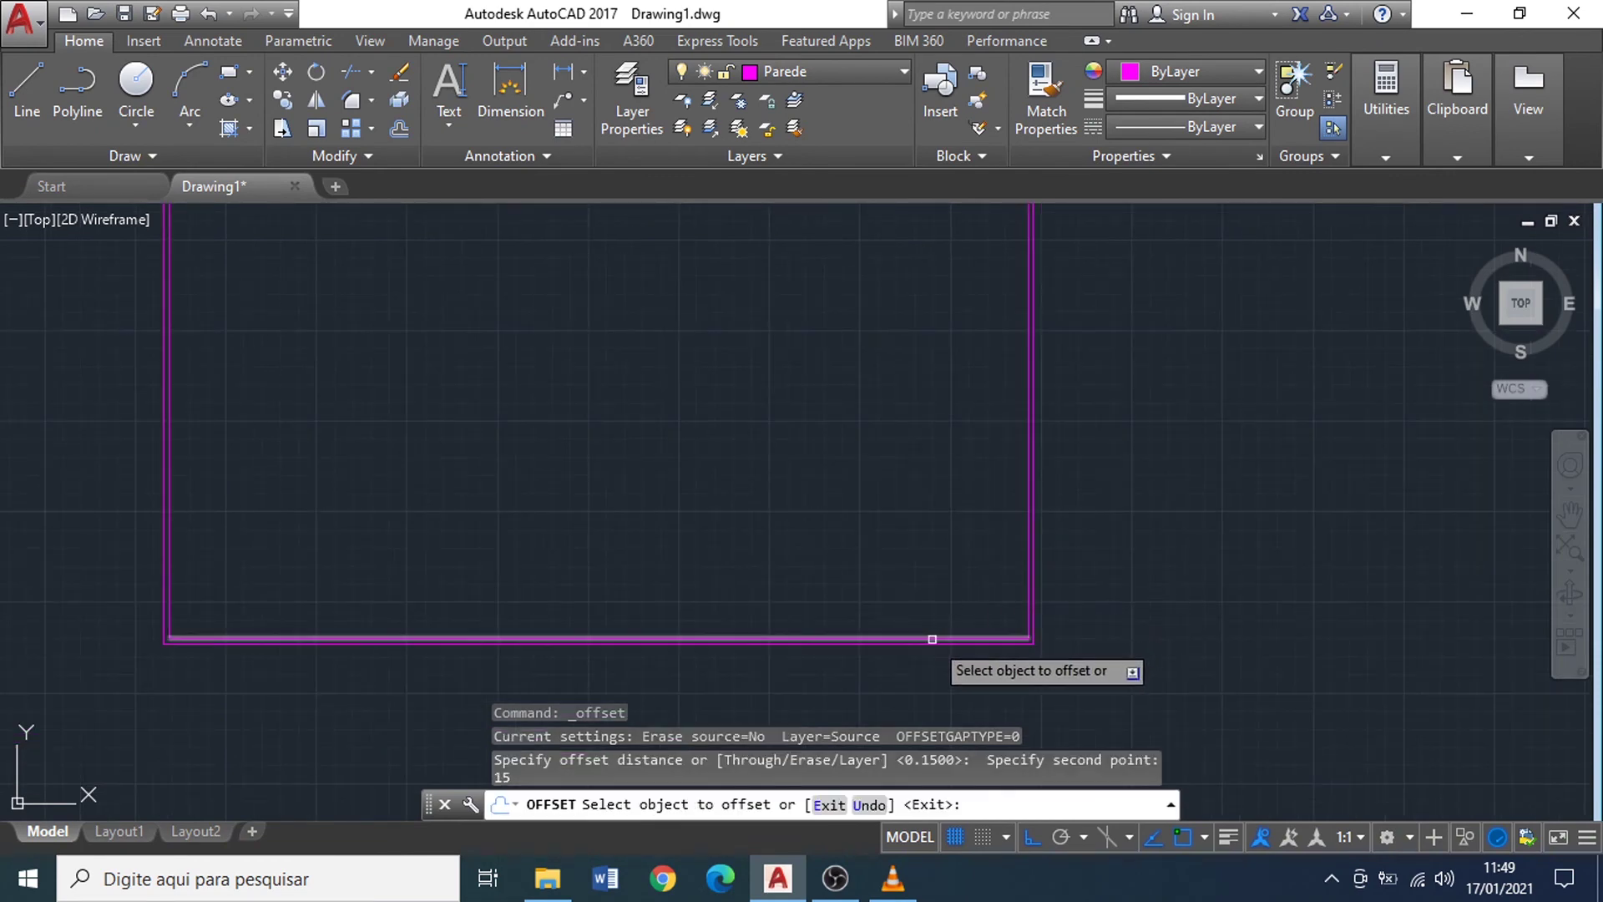
{"action": "left_click", "coordinate": [932, 639]}
{"action": "scroll", "coordinate": [895, 386], "scroll_direction": "down", "scroll_amount": 2}
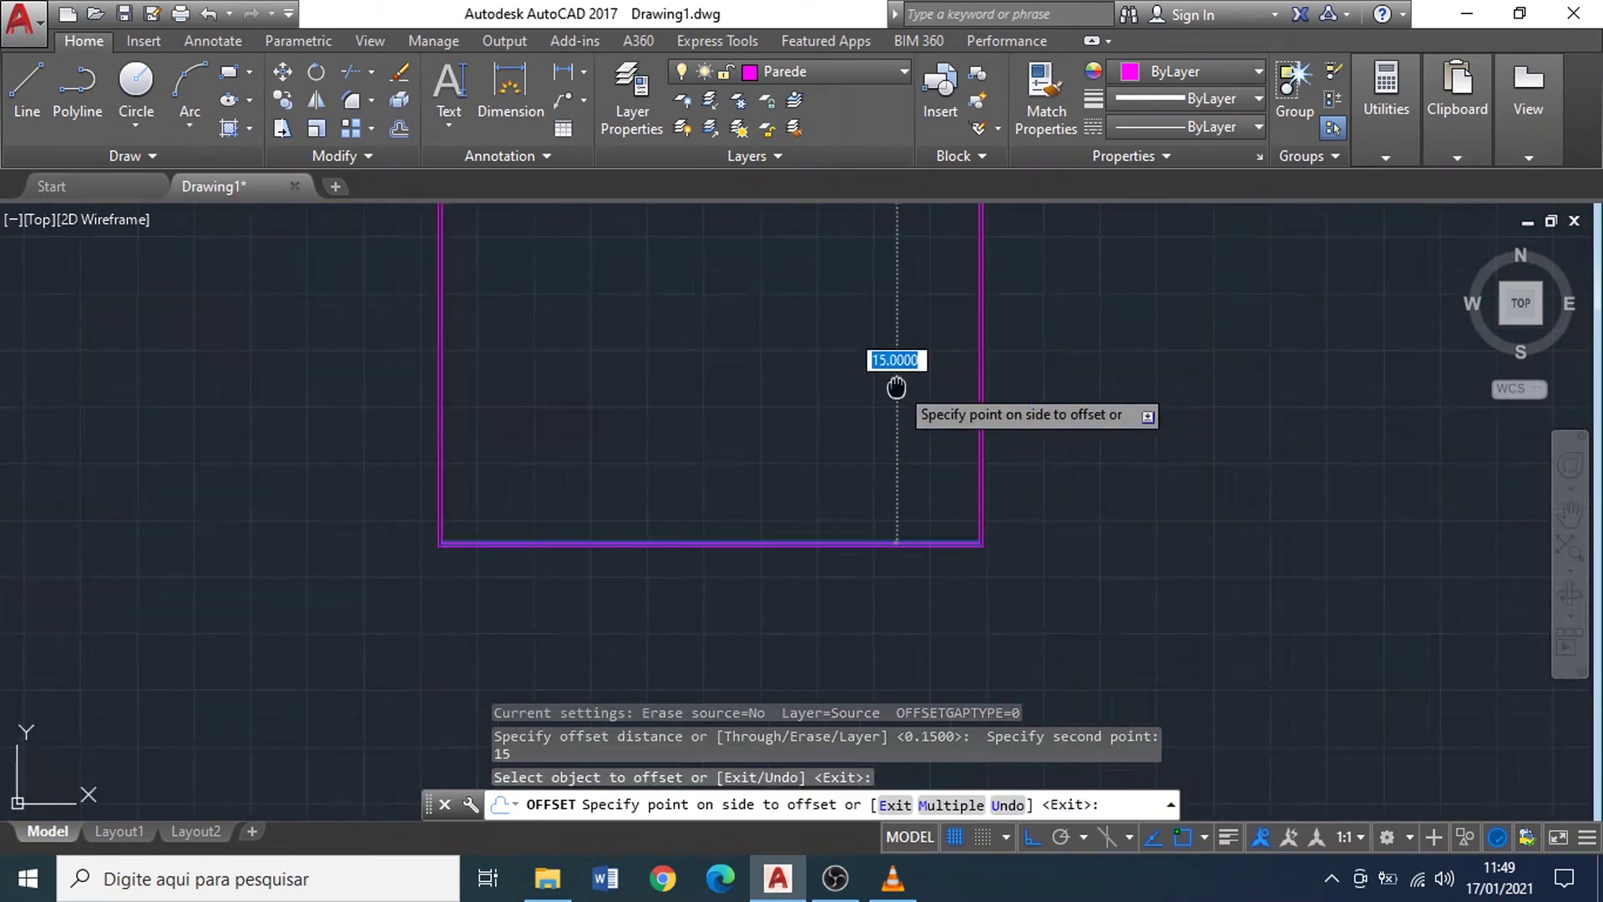
{"action": "middle_click_drag", "start_coordinate": [896, 386], "coordinate": [875, 571]}
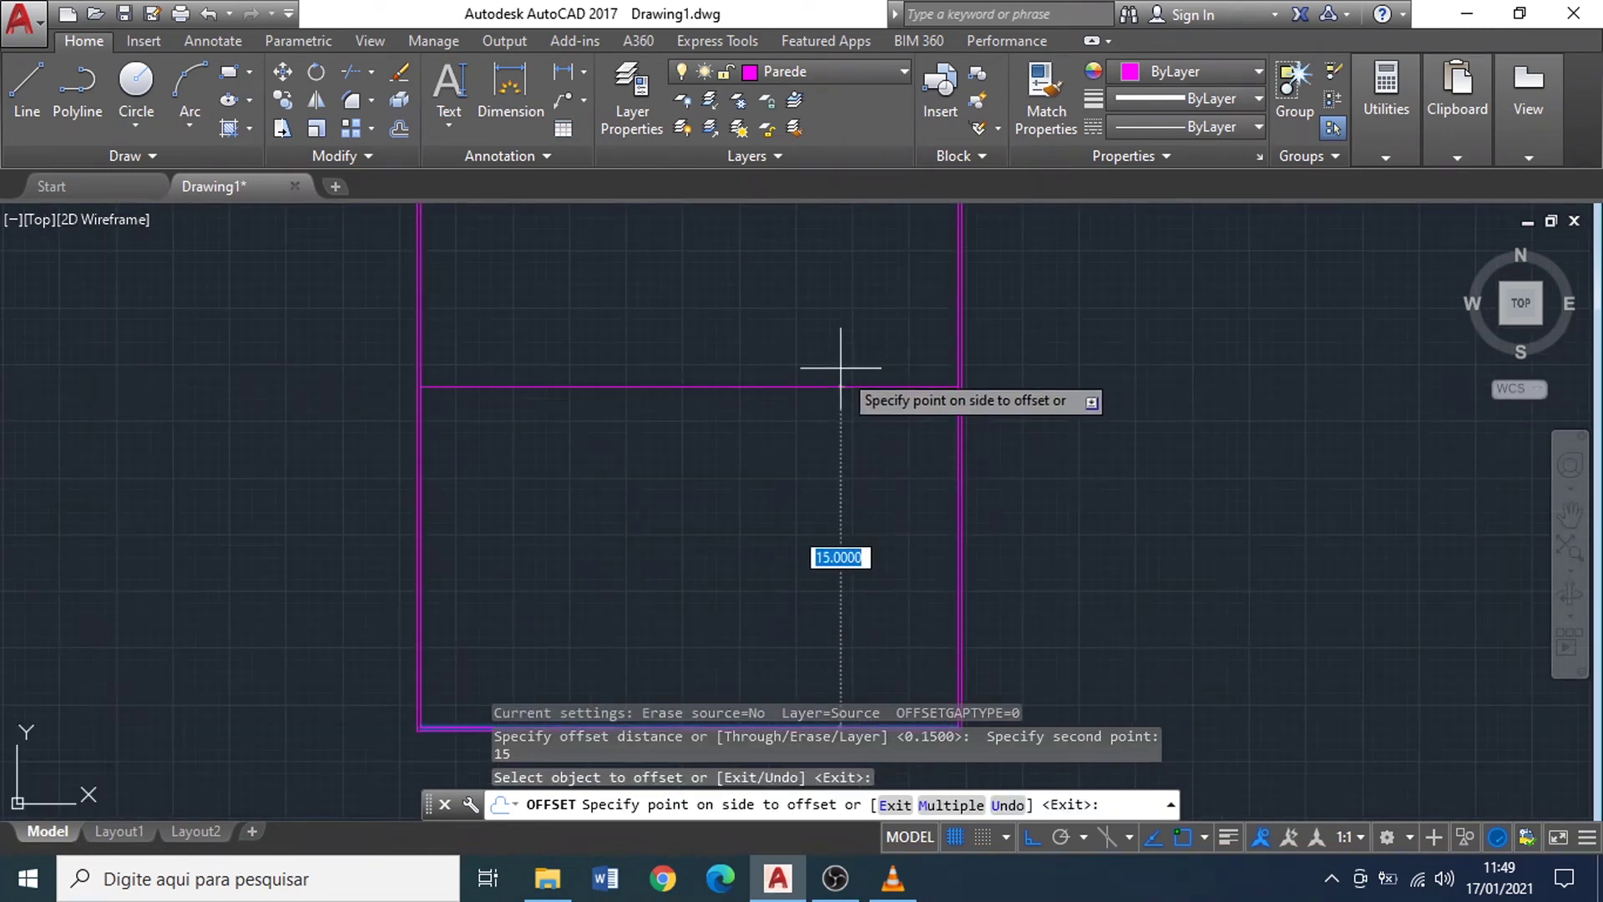
{"action": "left_click", "coordinate": [842, 289]}
Step: Offset the new dividing line upward by 0.15 to form a double-line partition across the outline
{"action": "scroll", "coordinate": [846, 400], "scroll_direction": "down", "scroll_amount": 4}
{"action": "mouse_move", "coordinate": [844, 415]}
{"action": "middle_mouse_down"}
{"action": "mouse_move", "coordinate": [805, 554]}
{"action": "mouse_move", "coordinate": [819, 443]}
{"action": "middle_mouse_up"}
{"action": "scroll", "coordinate": [779, 552], "scroll_direction": "up", "scroll_amount": 4}
{"action": "left_click", "coordinate": [778, 493]}
{"action": "scroll", "coordinate": [794, 568], "scroll_direction": "down", "scroll_amount": 4}
{"action": "scroll", "coordinate": [773, 434], "scroll_direction": "up", "scroll_amount": 4}
{"action": "middle_click_drag", "start_coordinate": [755, 368], "coordinate": [711, 486]}
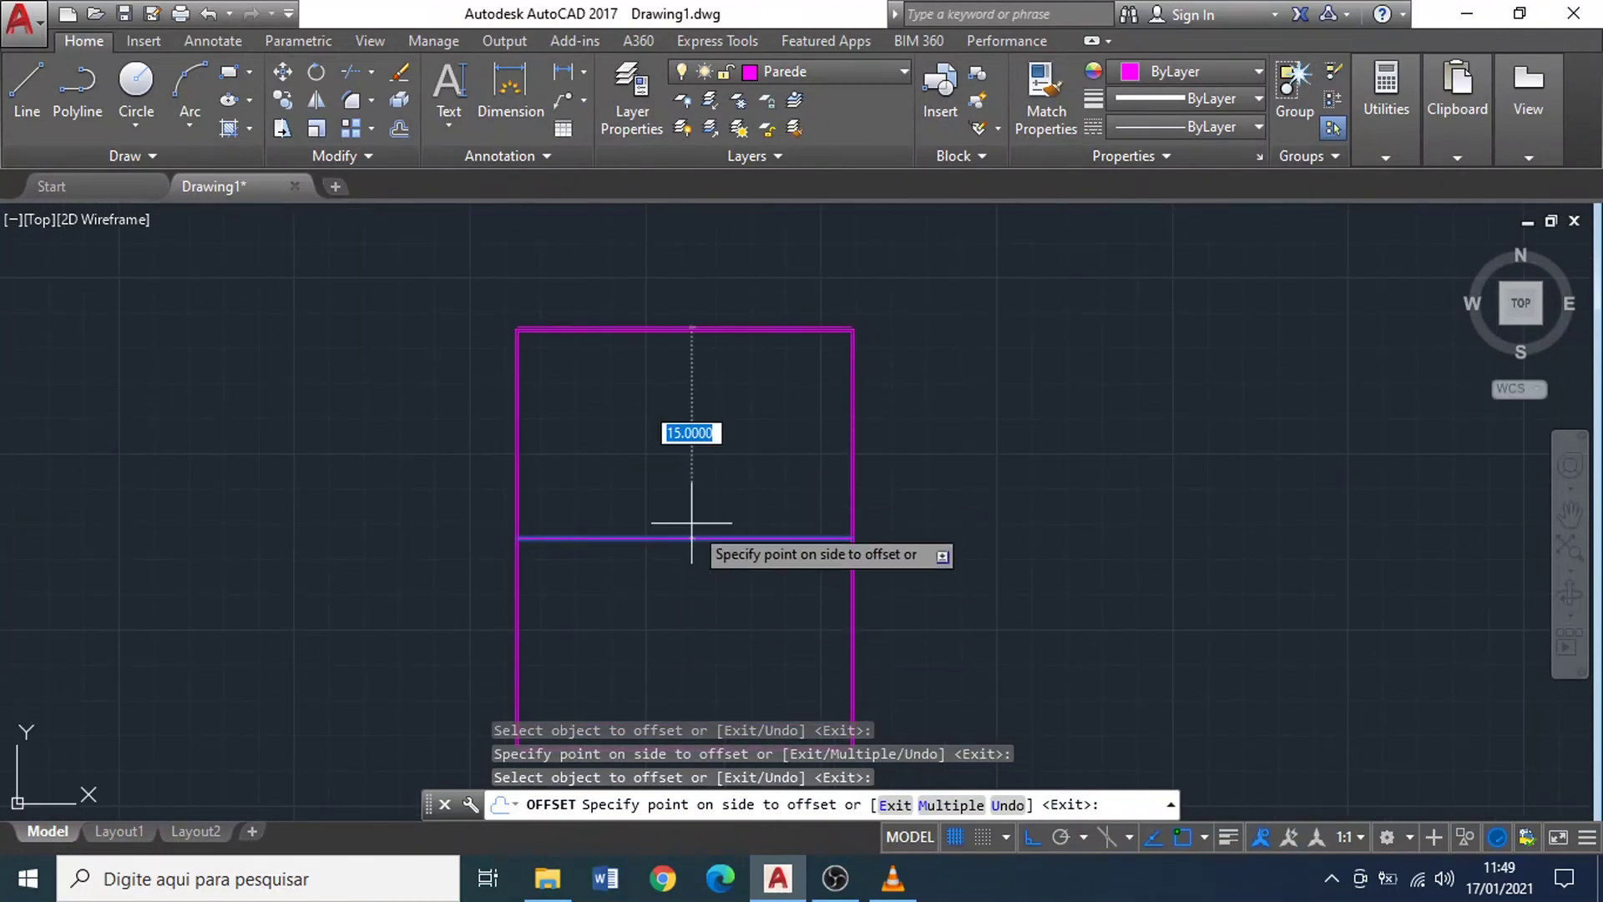
{"action": "scroll", "coordinate": [696, 522], "scroll_direction": "up", "scroll_amount": 4}
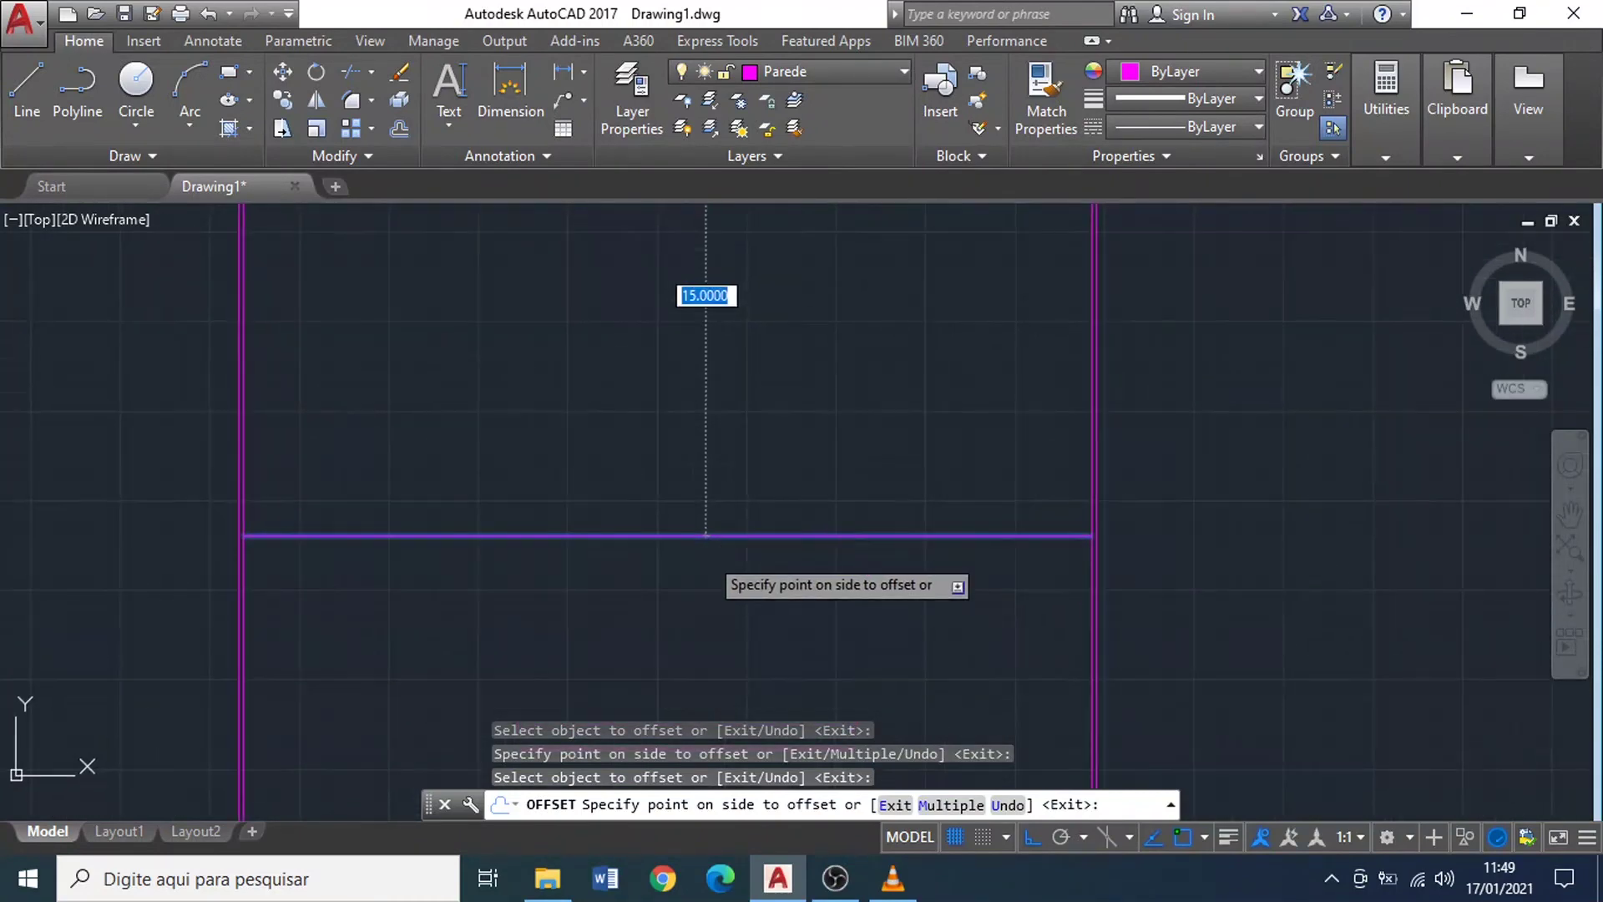
{"action": "middle_click_drag", "start_coordinate": [705, 551], "coordinate": [706, 525]}
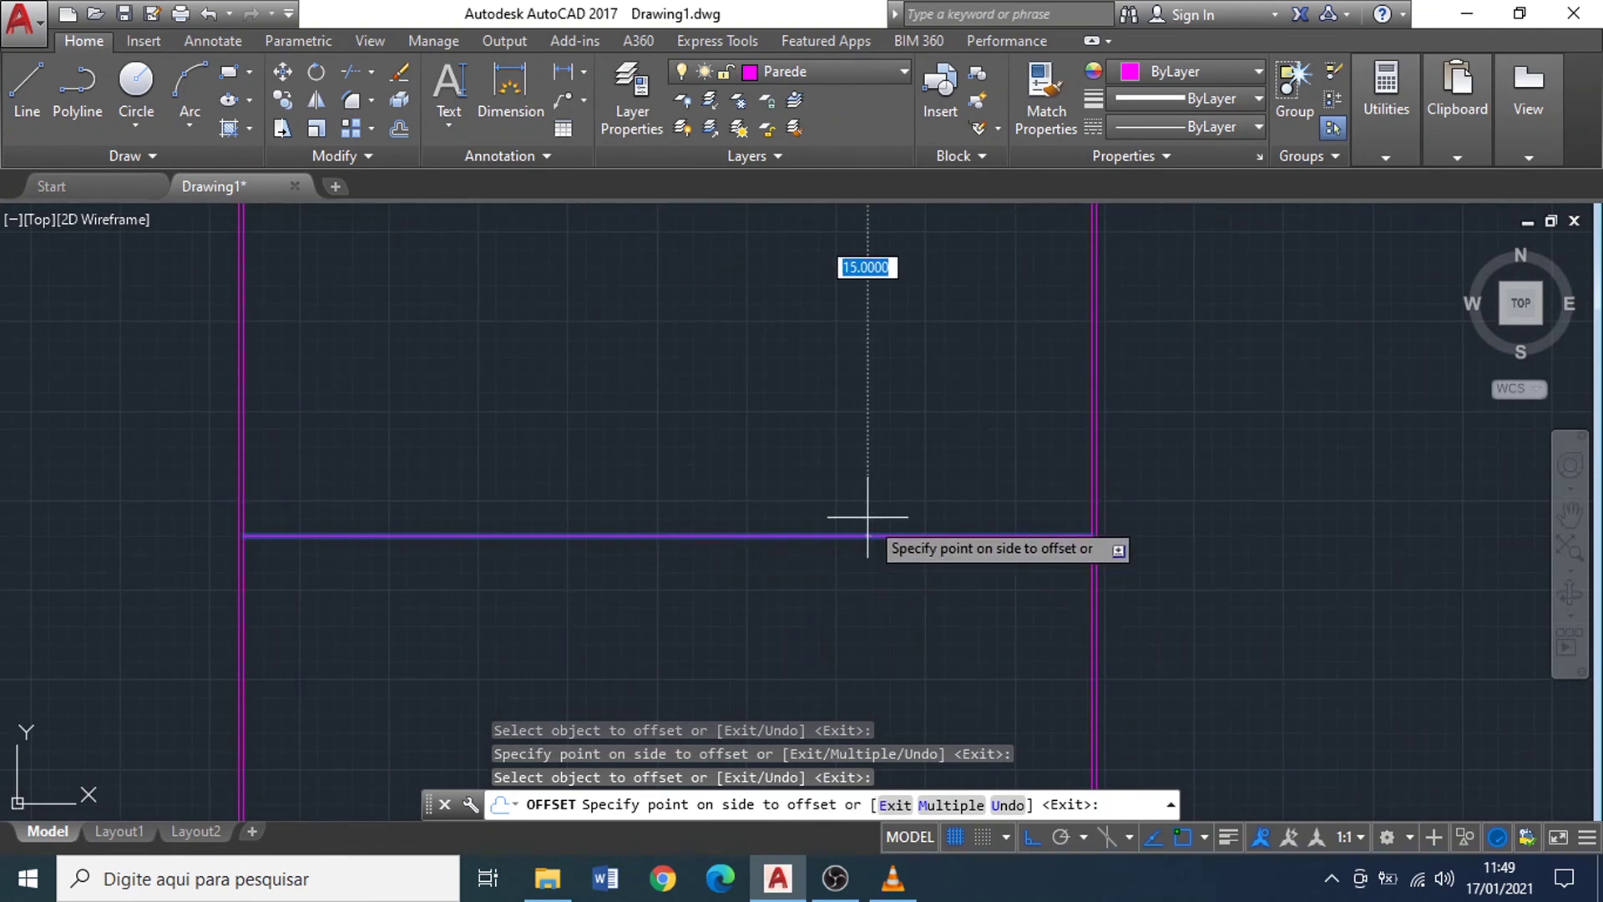
{"action": "scroll", "coordinate": [868, 516], "scroll_direction": "down", "scroll_amount": 4}
{"action": "scroll", "coordinate": [842, 655], "scroll_direction": "down", "scroll_amount": 1}
{"action": "scroll", "coordinate": [821, 460], "scroll_direction": "up", "scroll_amount": 3}
{"action": "middle_click_drag", "start_coordinate": [830, 522], "coordinate": [824, 466]}
{"action": "key", "text": "BackSpace"}
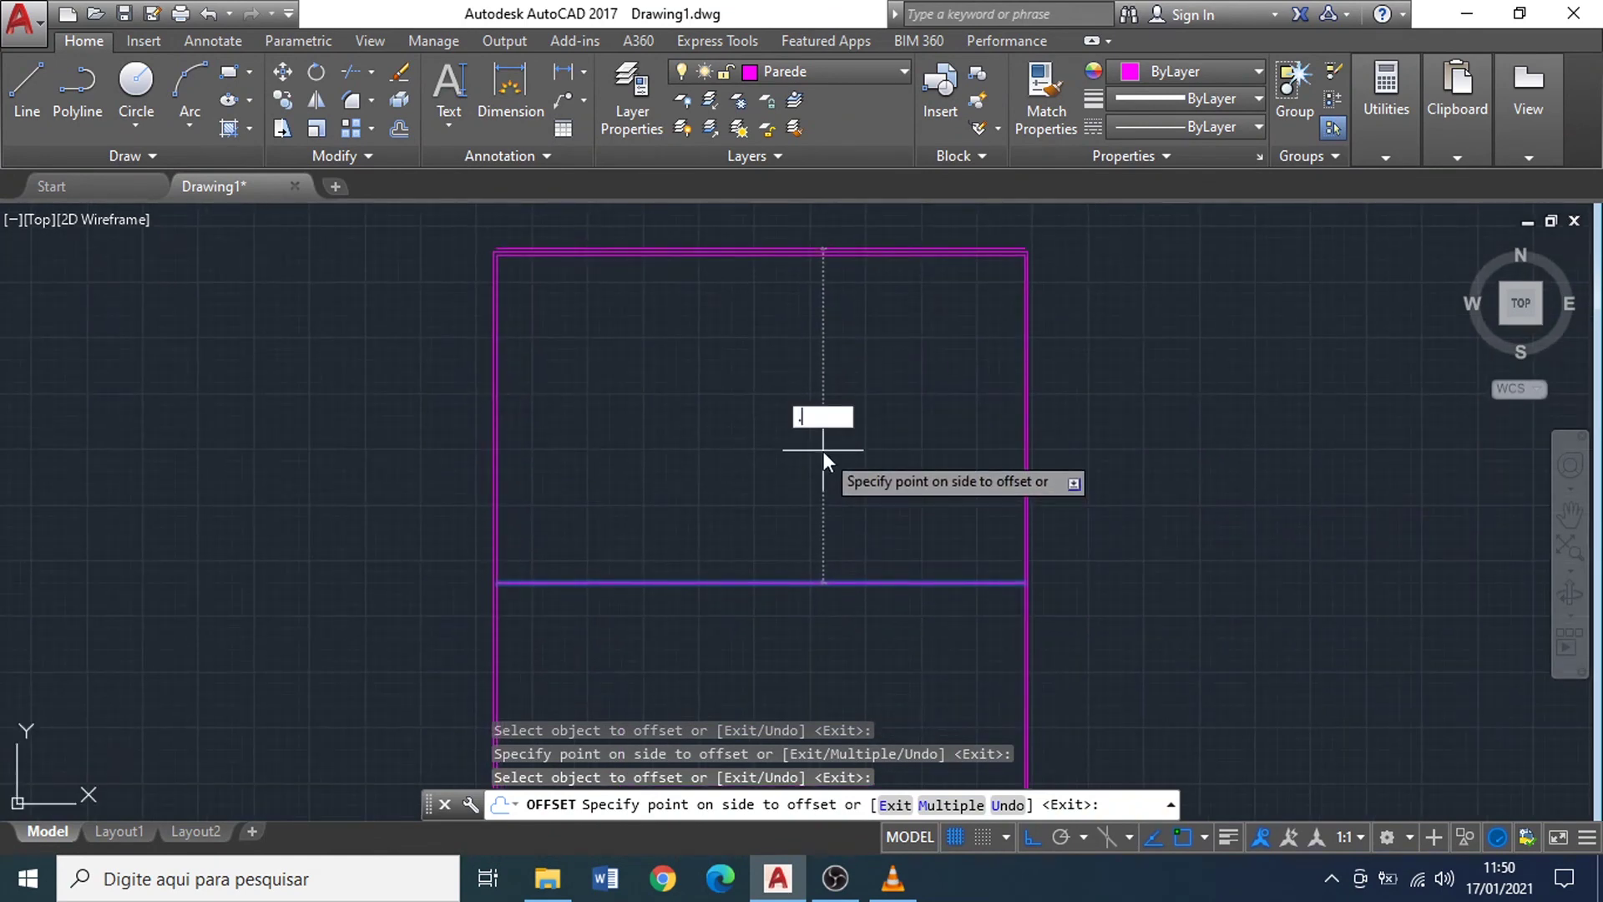
{"action": "key", "text": "Return"}
{"action": "scroll", "coordinate": [919, 615], "scroll_direction": "up", "scroll_amount": 3}
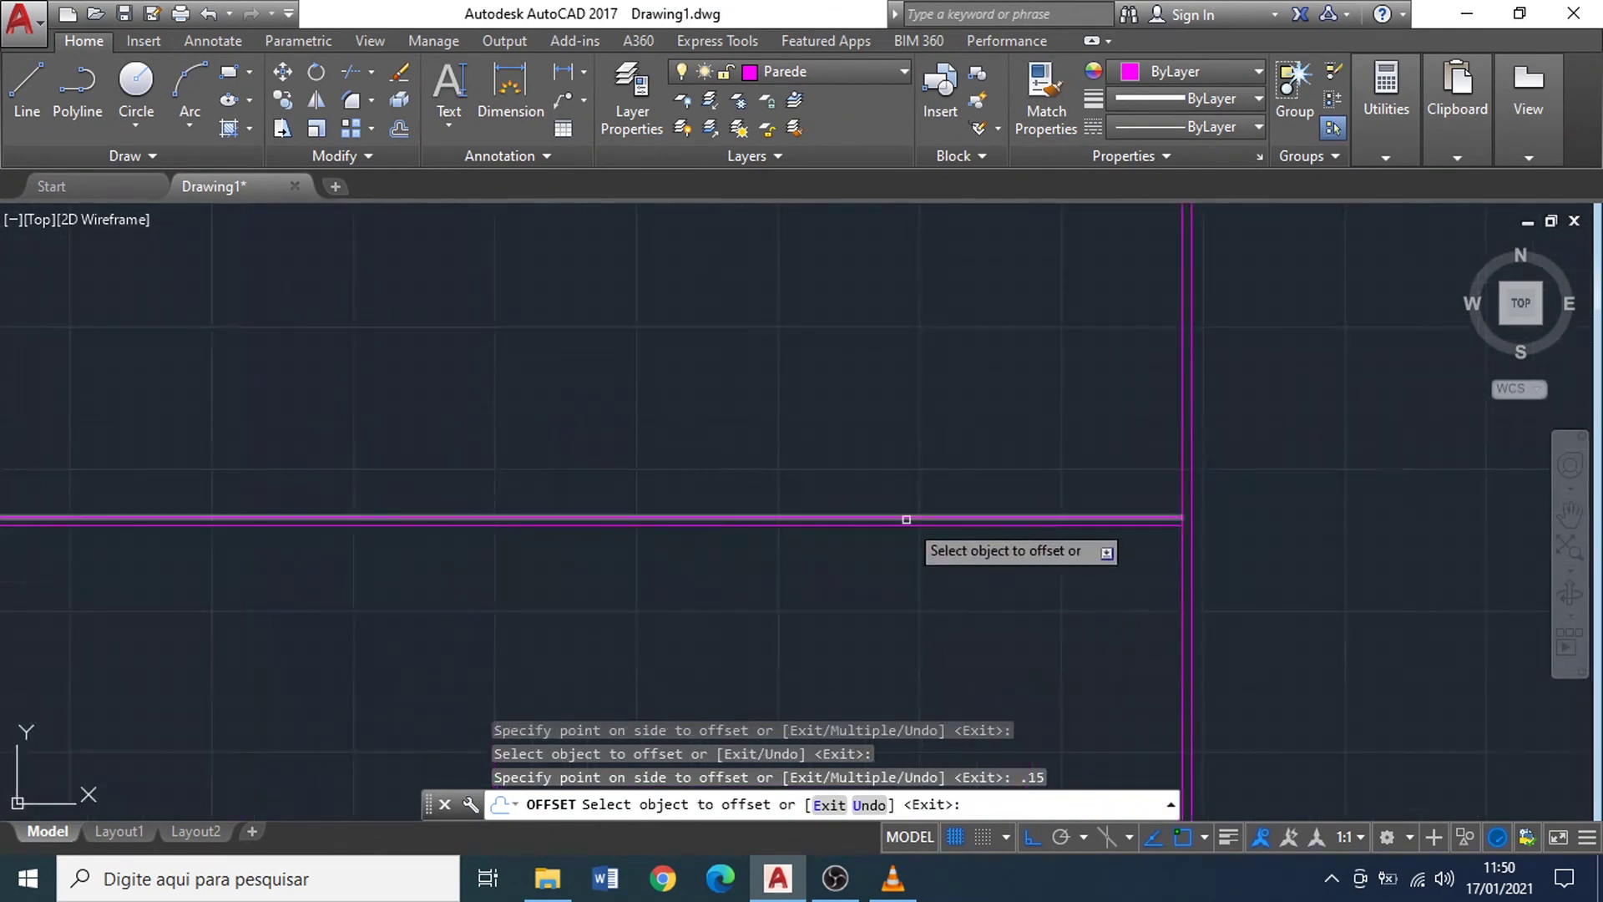
{"action": "scroll", "coordinate": [905, 519], "scroll_direction": "down", "scroll_amount": 1}
{"action": "scroll", "coordinate": [904, 509], "scroll_direction": "down", "scroll_amount": 2}
{"action": "scroll", "coordinate": [814, 520], "scroll_direction": "up", "scroll_amount": 2}
{"action": "mouse_move", "coordinate": [814, 520]}
{"action": "middle_mouse_down"}
{"action": "mouse_move", "coordinate": [762, 643]}
{"action": "mouse_move", "coordinate": [764, 627]}
{"action": "middle_mouse_up"}
{"action": "left_click", "coordinate": [761, 626]}
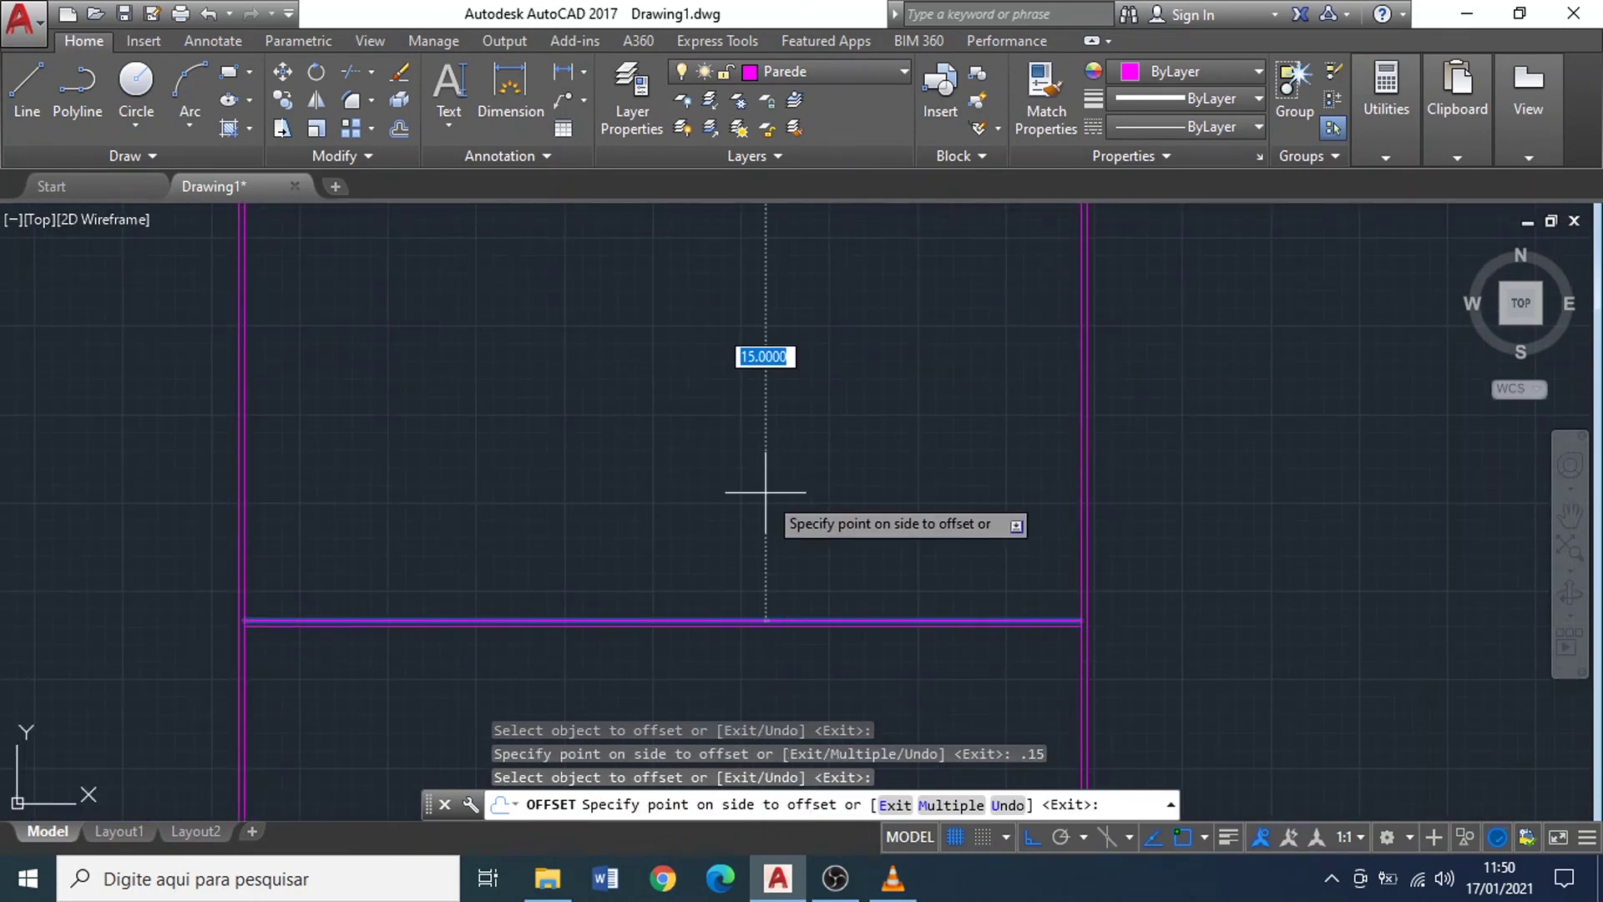
{"action": "scroll", "coordinate": [759, 490], "scroll_direction": "down", "scroll_amount": 3}
{"action": "scroll", "coordinate": [743, 522], "scroll_direction": "down", "scroll_amount": 1}
{"action": "scroll", "coordinate": [738, 501], "scroll_direction": "up", "scroll_amount": 3}
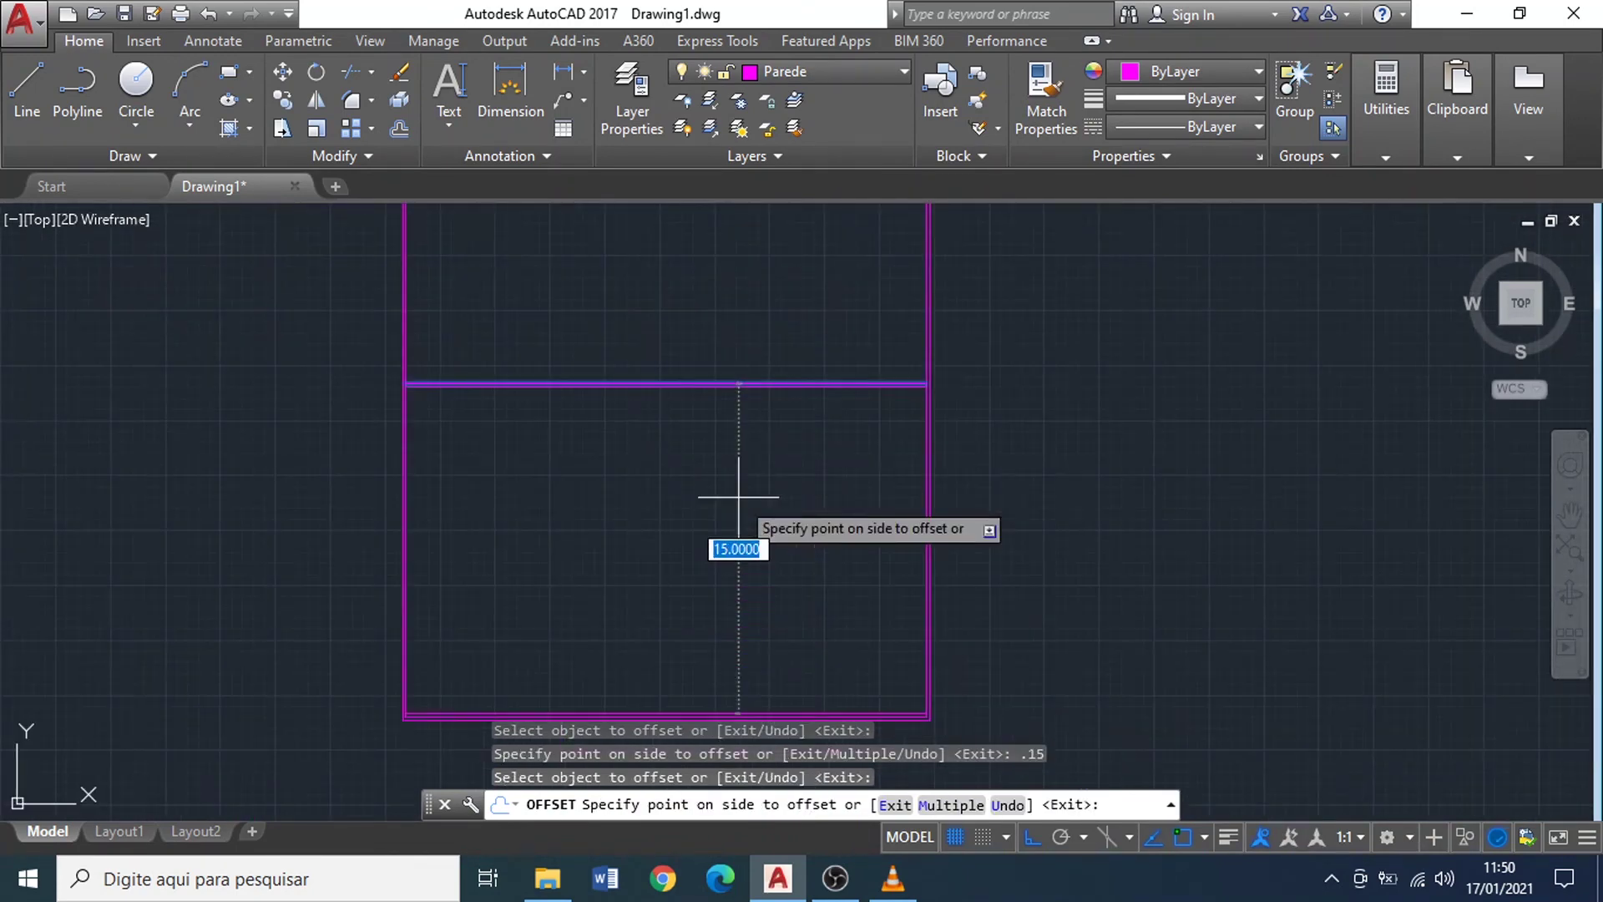
{"action": "key", "text": "Escape"}
{"action": "scroll", "coordinate": [659, 468], "scroll_direction": "down", "scroll_amount": 2}
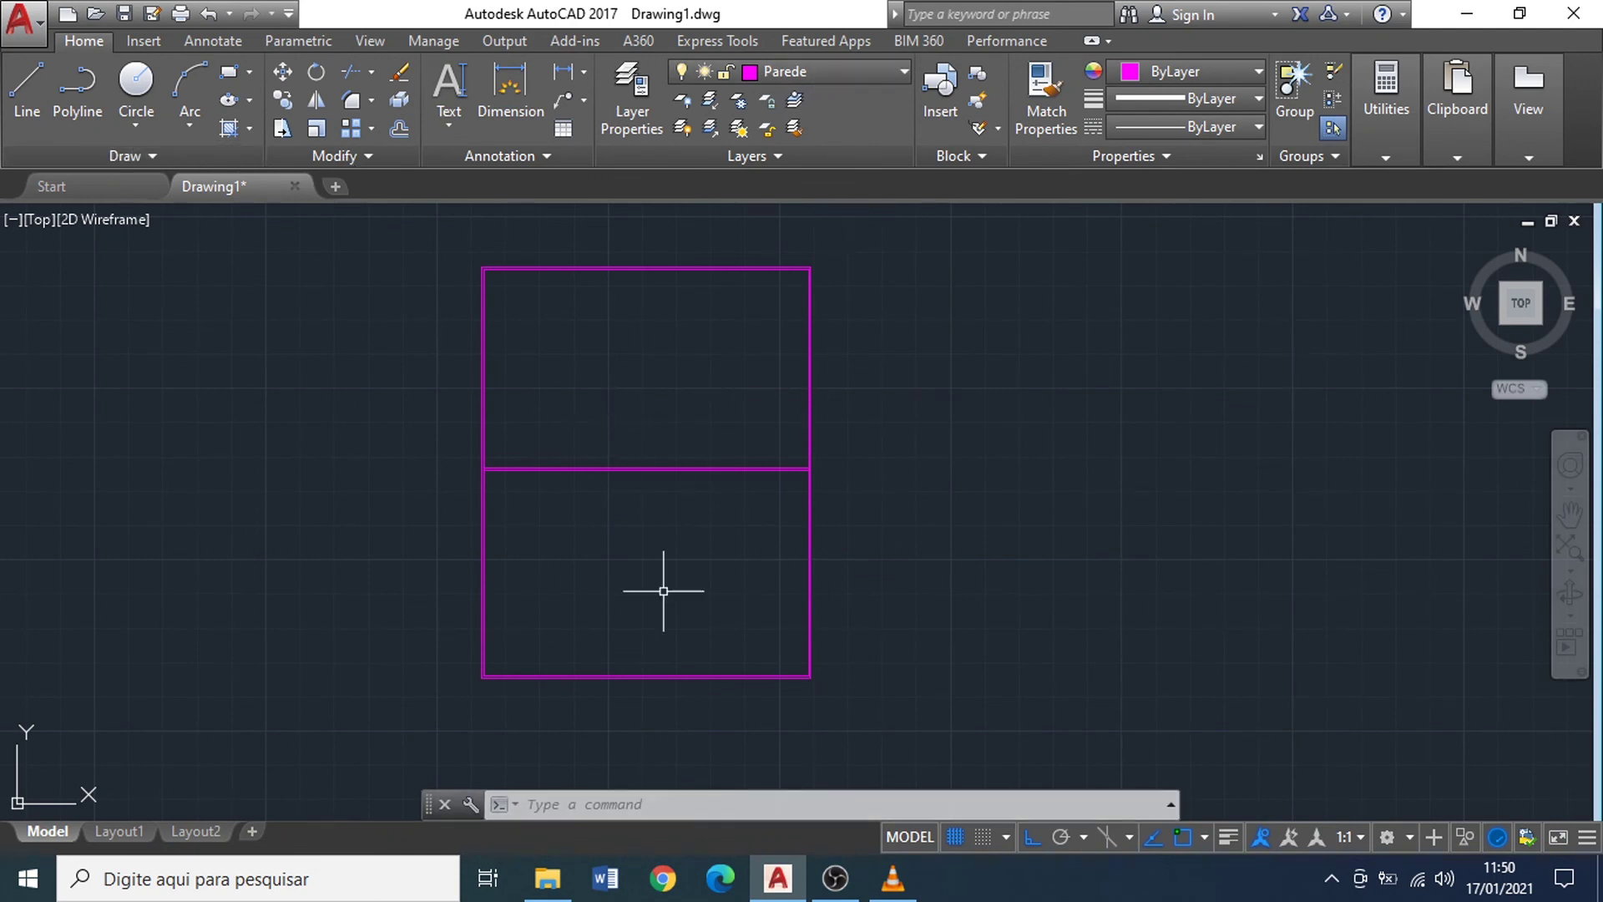
{"action": "left_click", "coordinate": [798, 71]}
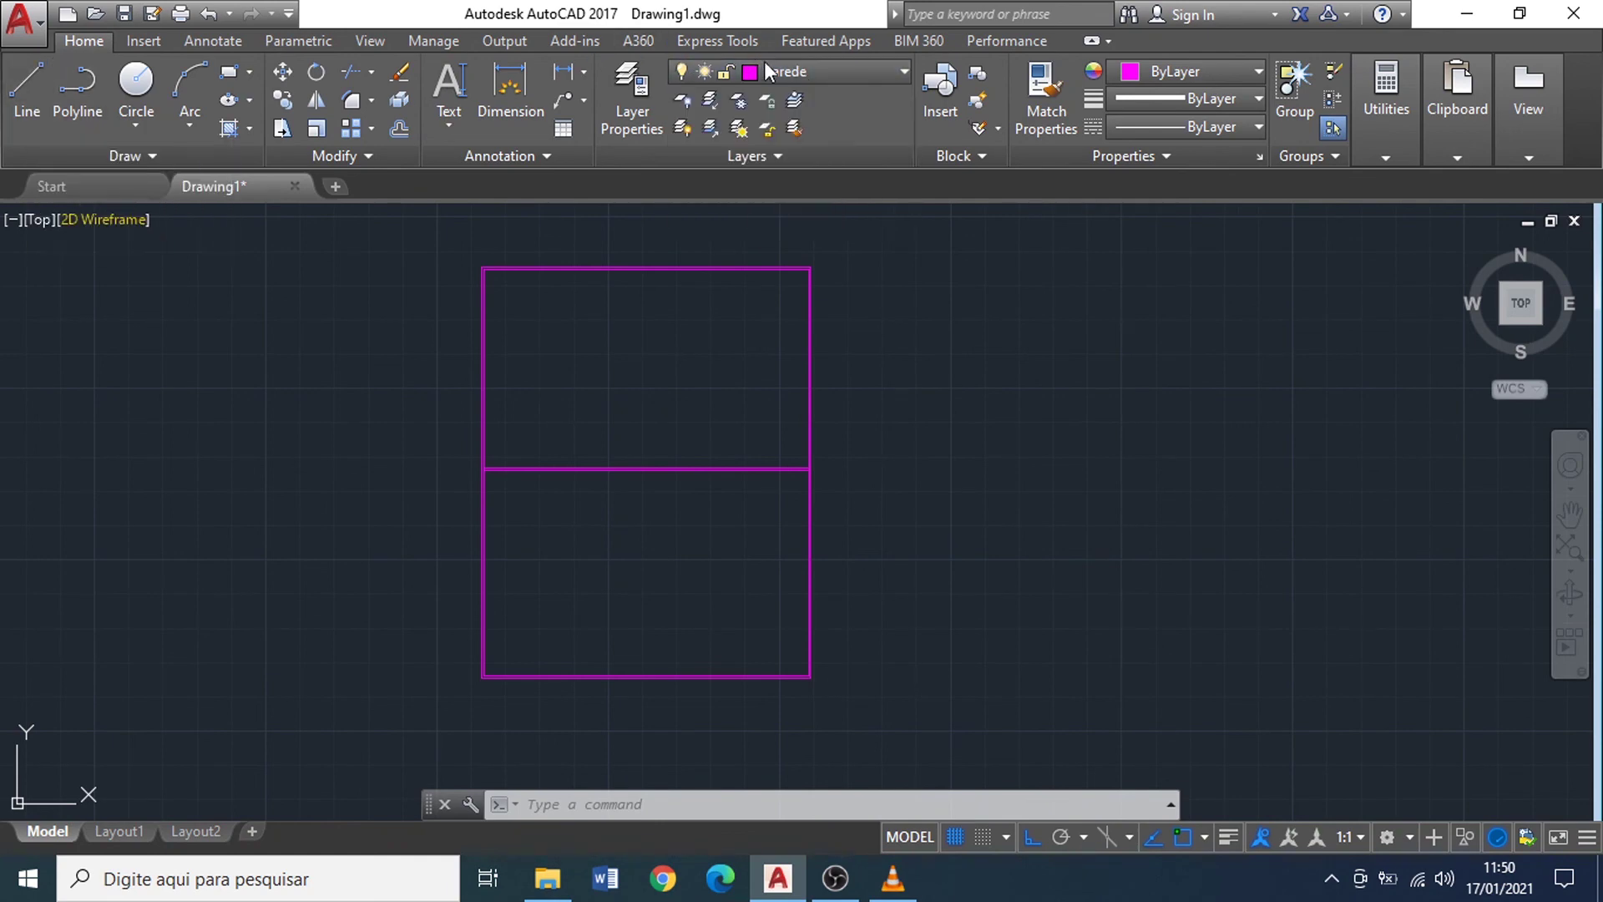
{"action": "left_click", "coordinate": [775, 71]}
{"action": "left_click", "coordinate": [775, 70]}
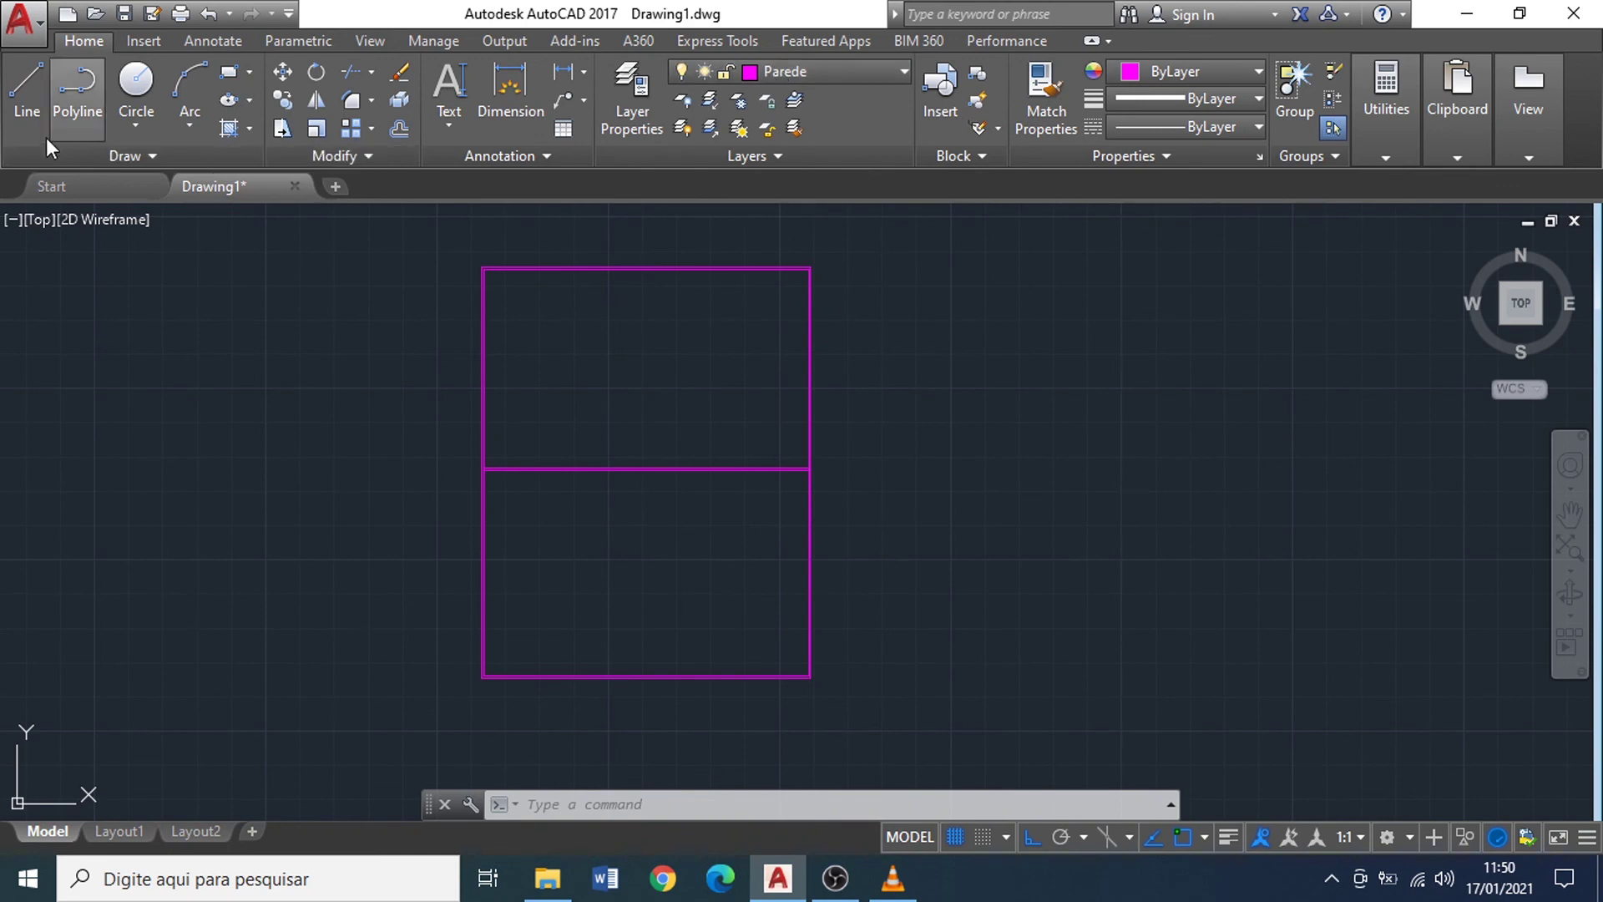
Step: Draw a narrow three-sided door outline about 0.37 wide, standing on the partition near the left wall
{"action": "left_click", "coordinate": [27, 87]}
{"action": "scroll", "coordinate": [514, 484], "scroll_direction": "up", "scroll_amount": 4}
{"action": "mouse_move", "coordinate": [480, 459]}
{"action": "middle_mouse_down"}
{"action": "mouse_move", "coordinate": [451, 554]}
{"action": "mouse_move", "coordinate": [422, 561]}
{"action": "middle_mouse_up"}
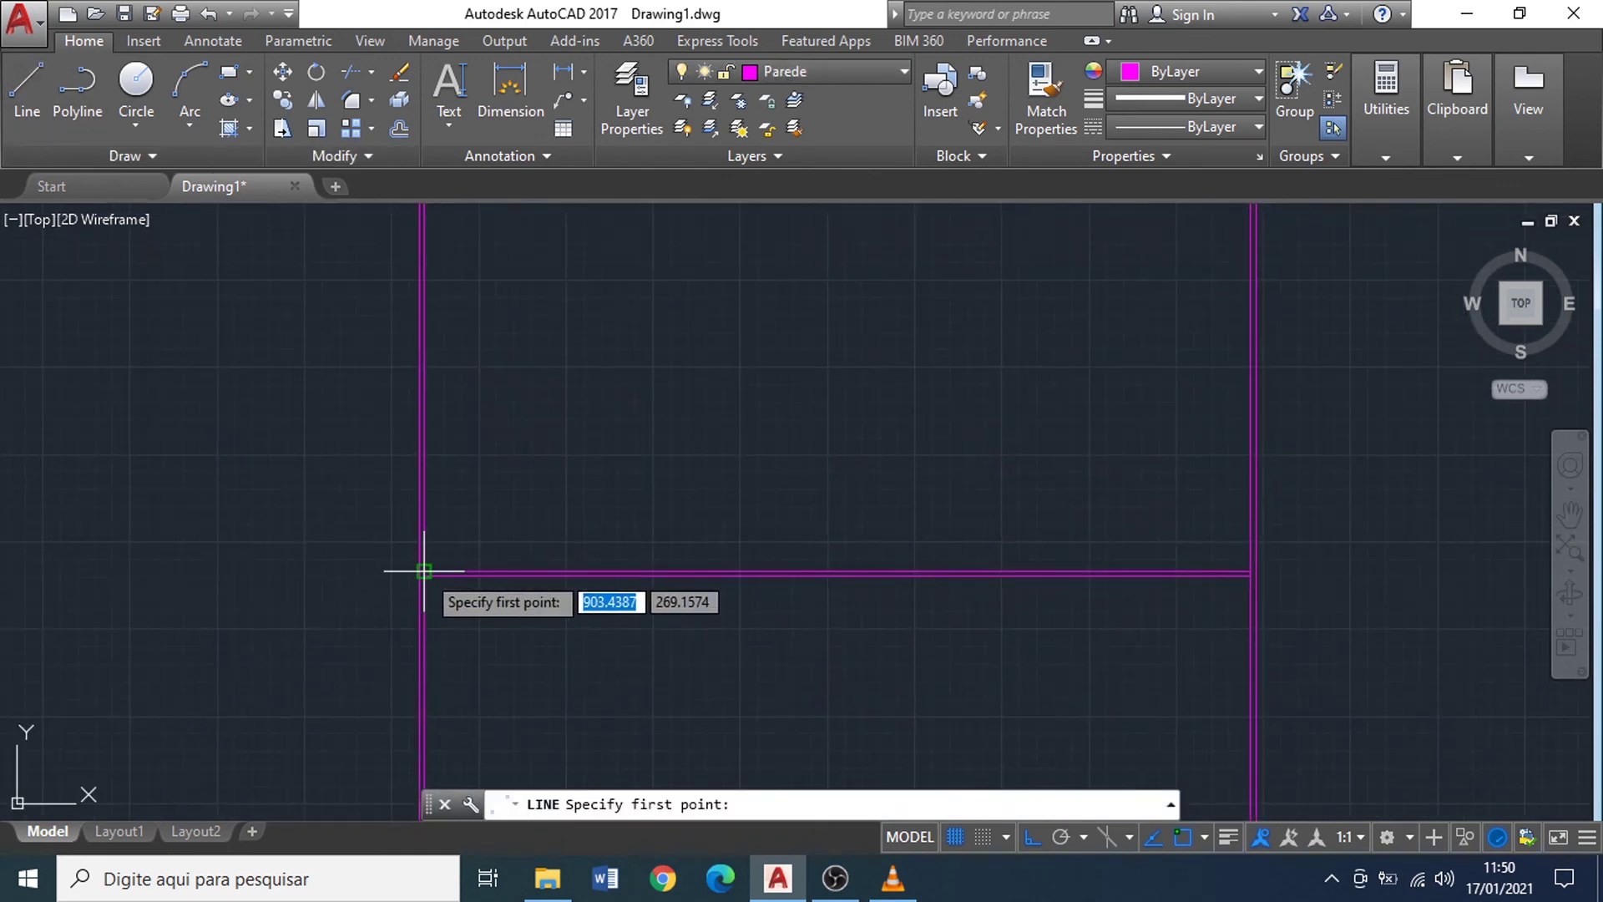
{"action": "left_click", "coordinate": [444, 571]}
{"action": "left_click", "coordinate": [441, 448]}
{"action": "left_click", "coordinate": [451, 447]}
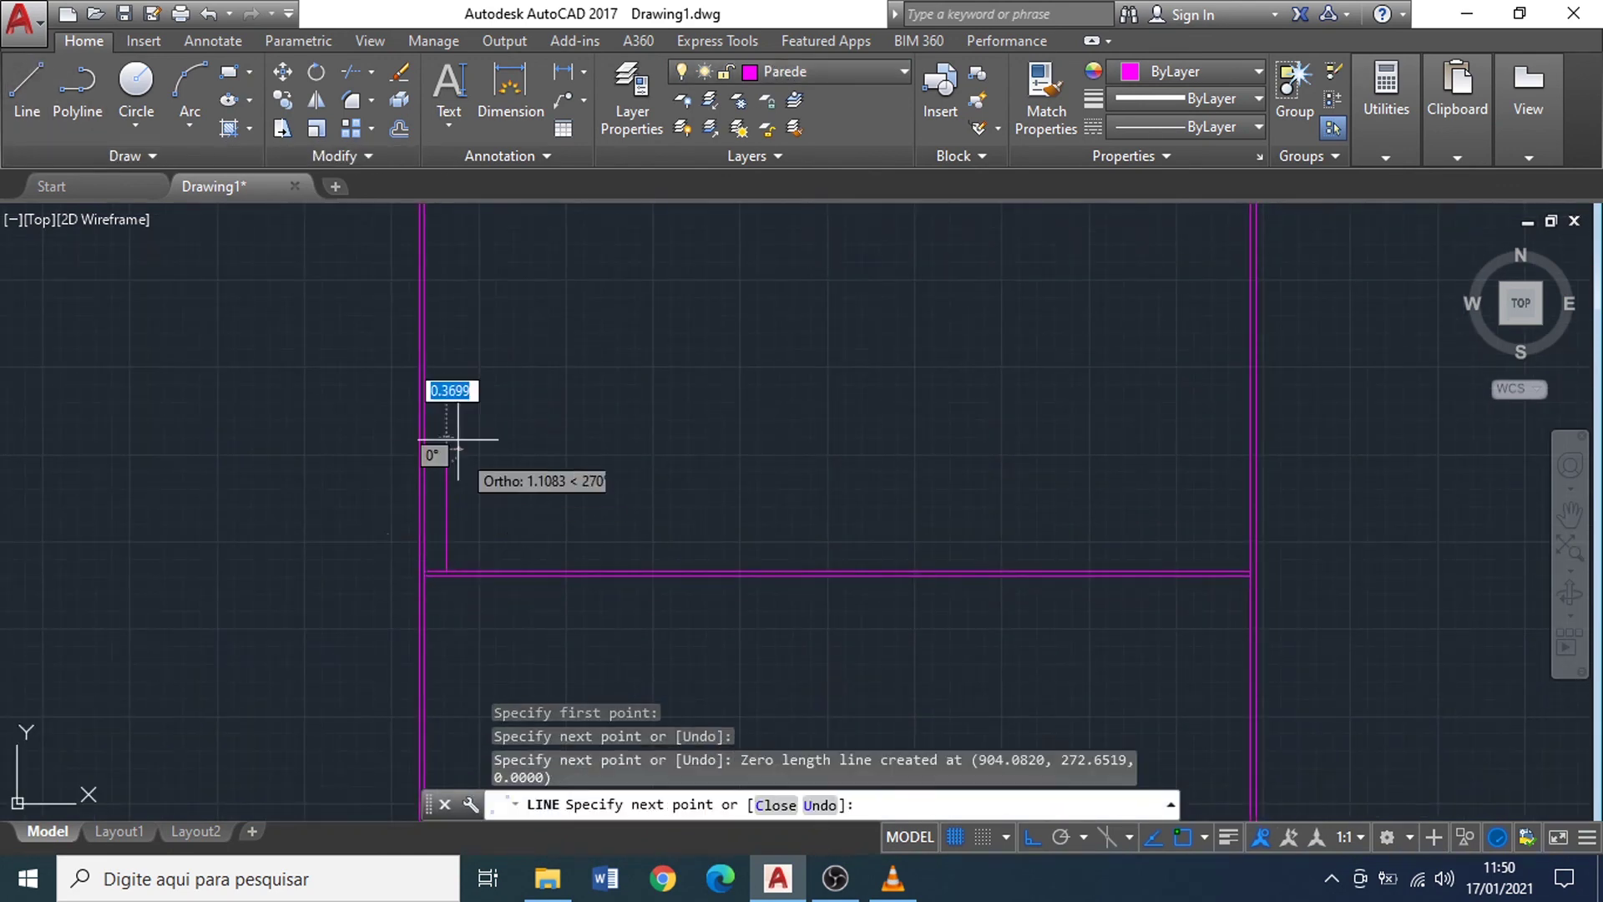
{"action": "left_click", "coordinate": [457, 448]}
{"action": "scroll", "coordinate": [480, 545], "scroll_direction": "up", "scroll_amount": 4}
{"action": "left_click", "coordinate": [417, 604]}
{"action": "key", "text": "Escape"}
{"action": "scroll", "coordinate": [855, 506], "scroll_direction": "down", "scroll_amount": 4}
{"action": "scroll", "coordinate": [783, 301], "scroll_direction": "down", "scroll_amount": 3}
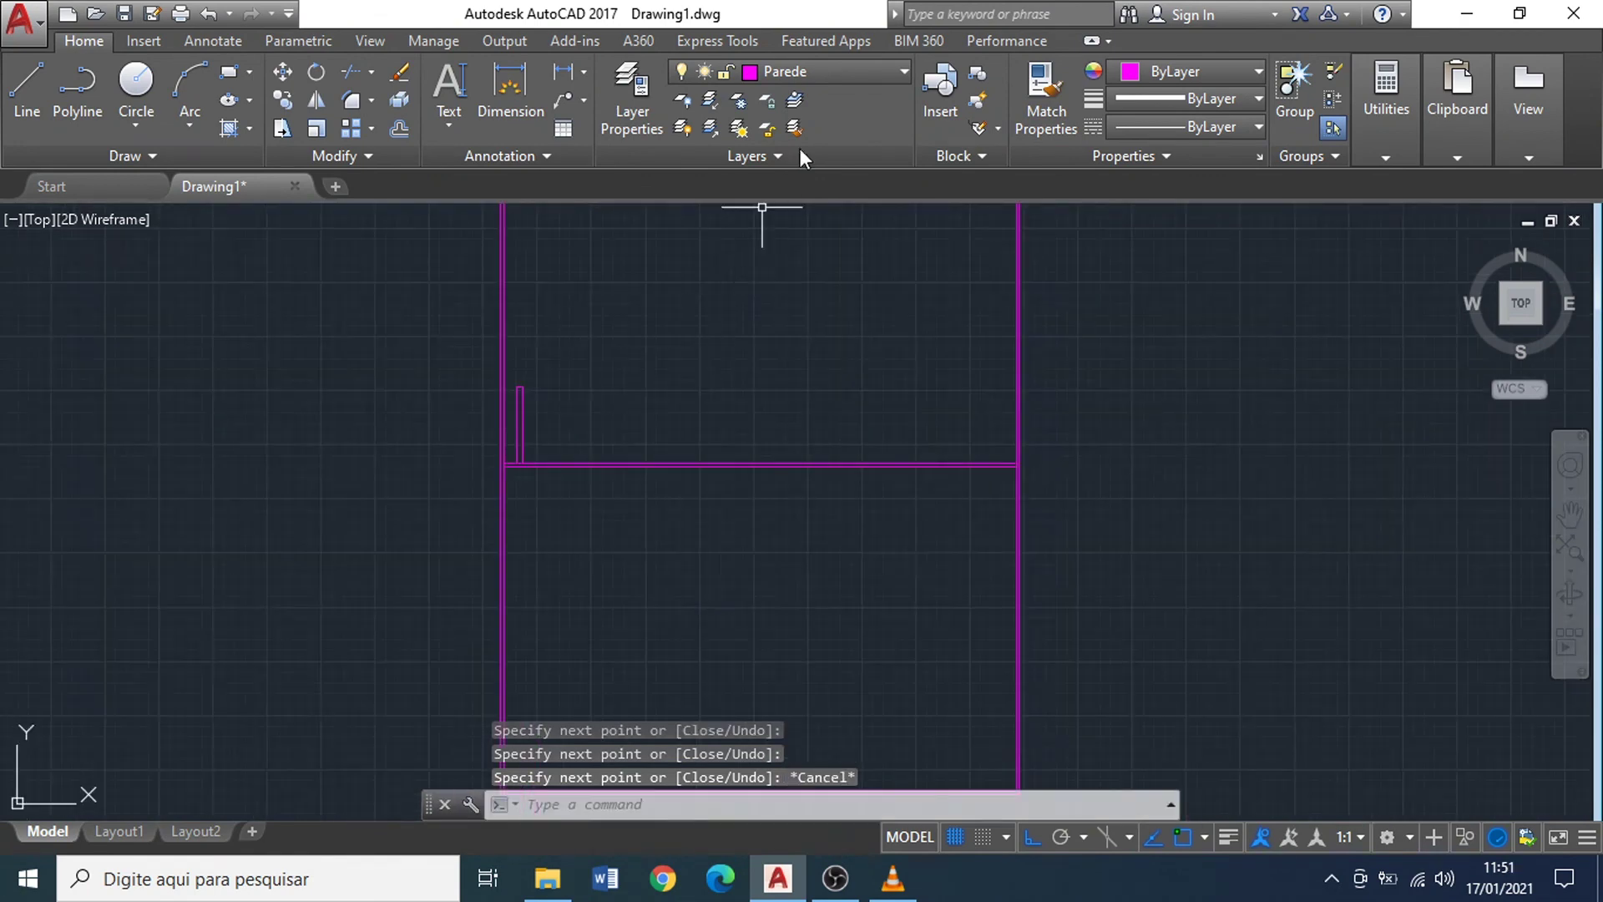
Step: Make Porta the current layer and draw a short vertical line outside the left wall
{"action": "left_click", "coordinate": [818, 74]}
{"action": "left_click", "coordinate": [829, 214]}
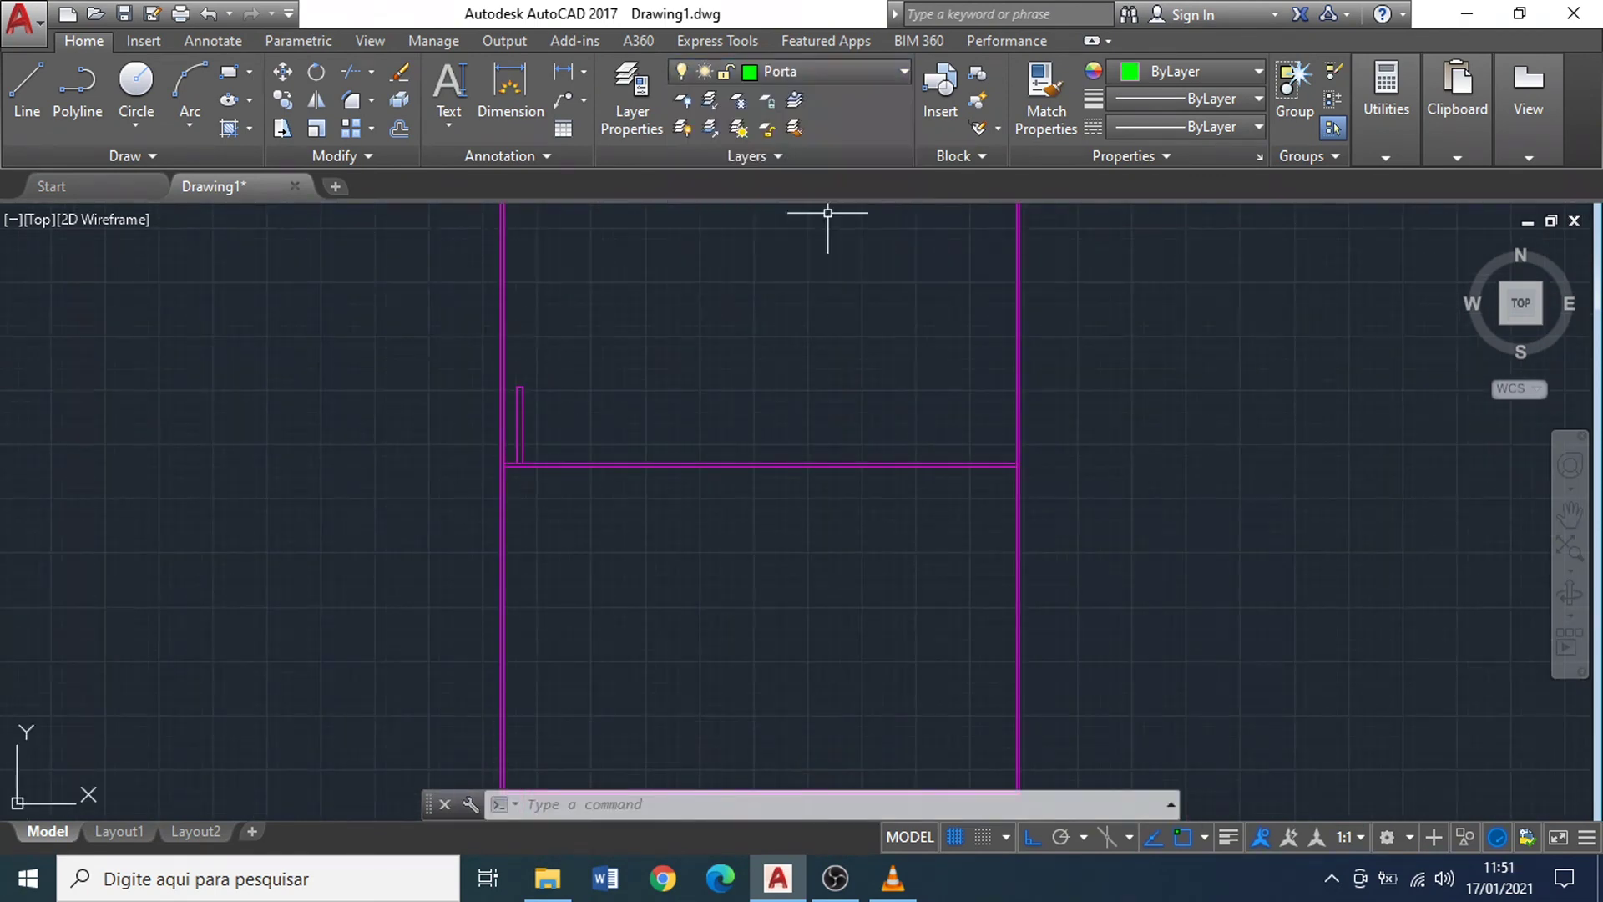
{"action": "left_click", "coordinate": [33, 134]}
{"action": "left_click", "coordinate": [340, 327]}
{"action": "left_click", "coordinate": [339, 376]}
{"action": "key", "text": "Escape"}
{"action": "type", "text": "e"}
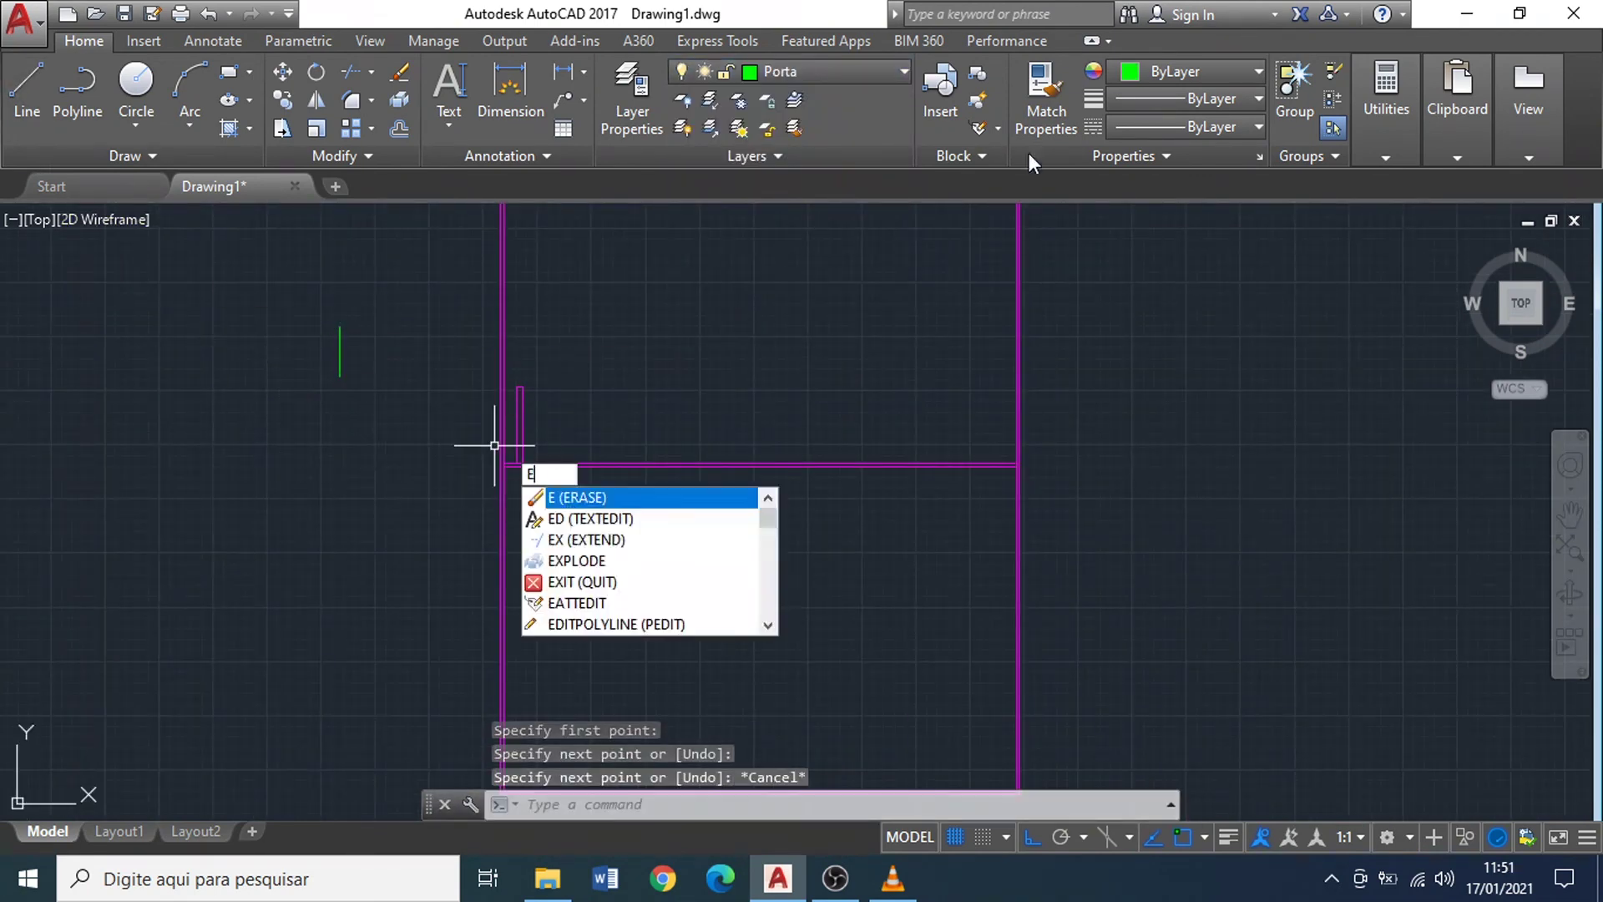
{"action": "key", "text": "Escape"}
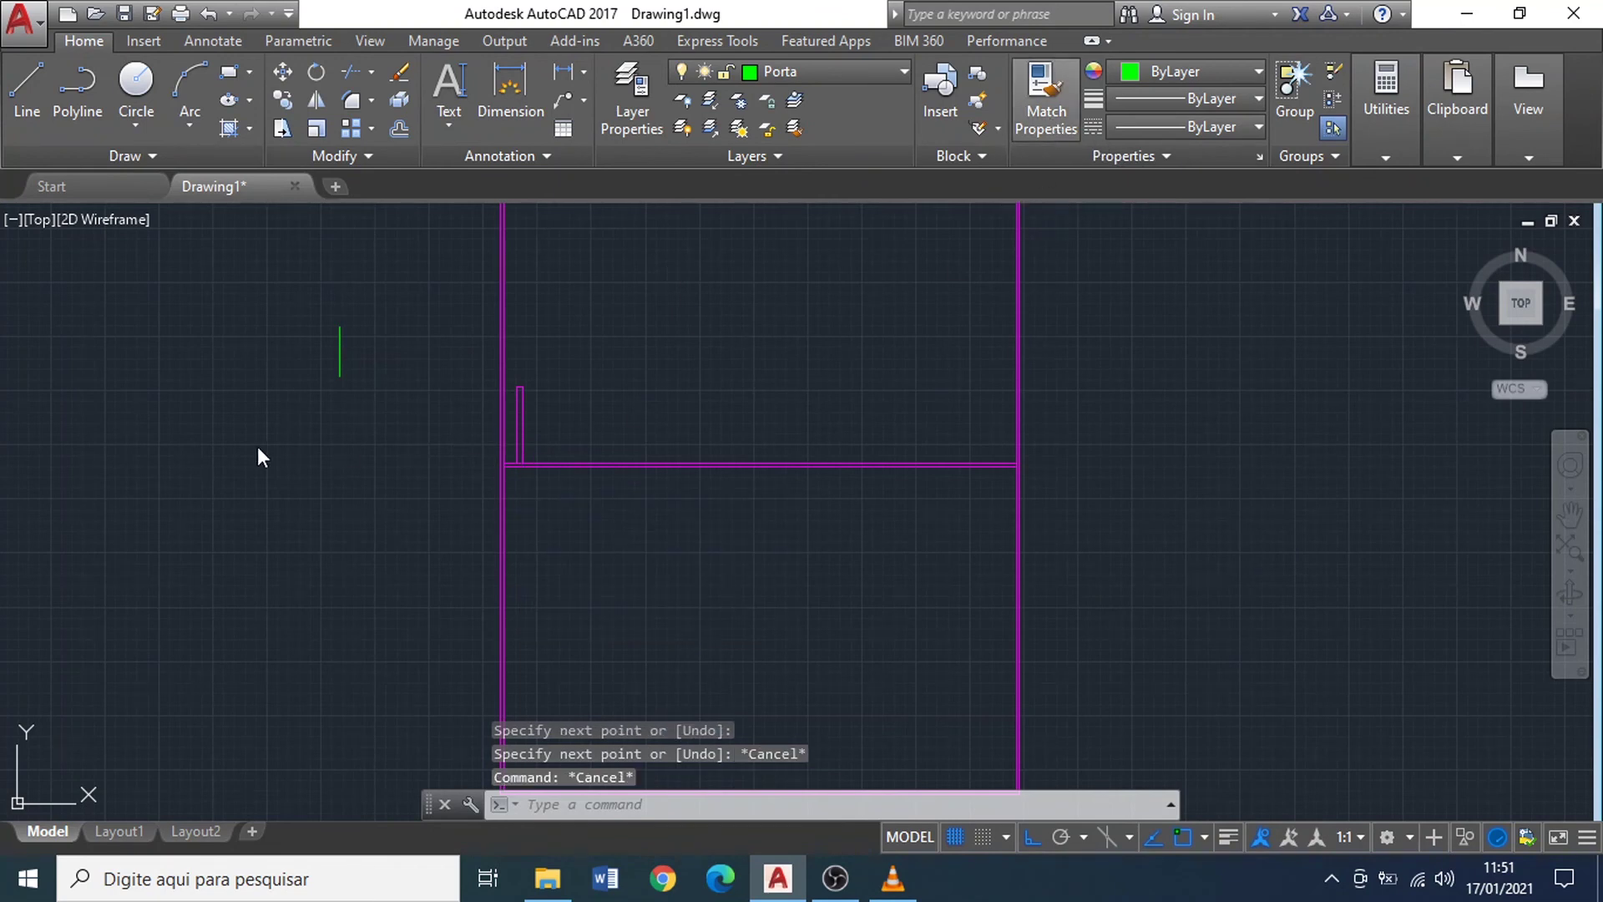
Step: Match the properties of the short Porta-layer line onto the narrow door outline's three lines
{"action": "type", "text": "ma"}
{"action": "key", "text": "Return"}
{"action": "left_click", "coordinate": [339, 352]}
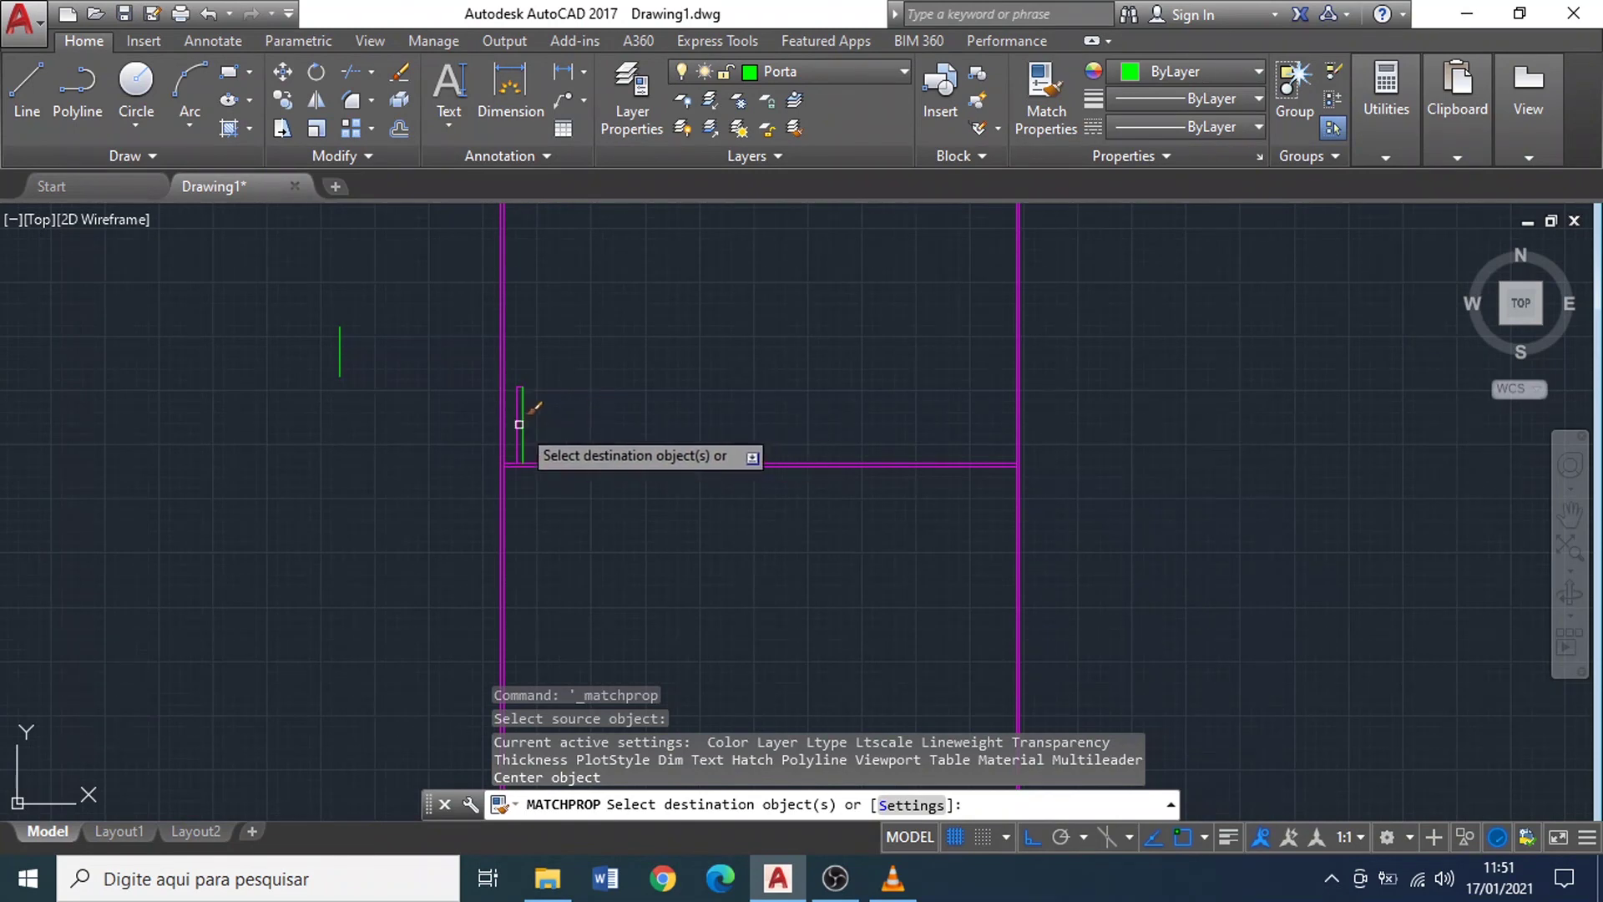
{"action": "scroll", "coordinate": [528, 419], "scroll_direction": "up", "scroll_amount": 3}
{"action": "middle_click_drag", "start_coordinate": [534, 414], "coordinate": [529, 464]}
{"action": "scroll", "coordinate": [530, 464], "scroll_direction": "down", "scroll_amount": 1}
{"action": "left_click", "coordinate": [535, 460]}
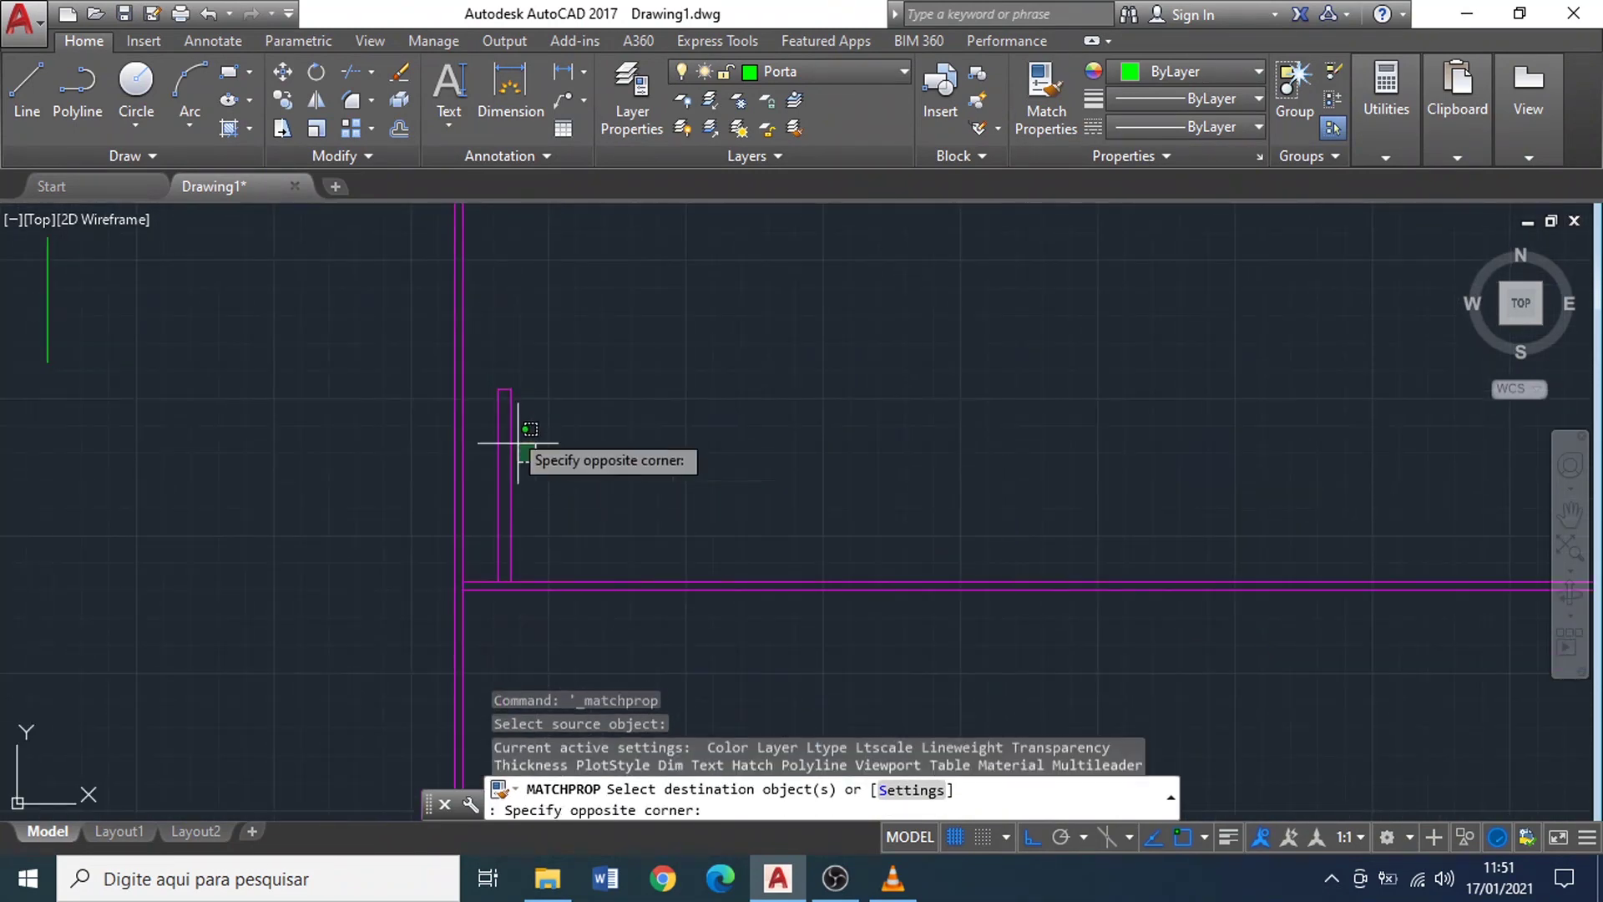
{"action": "left_click", "coordinate": [487, 347]}
{"action": "scroll", "coordinate": [513, 484], "scroll_direction": "down", "scroll_amount": 2}
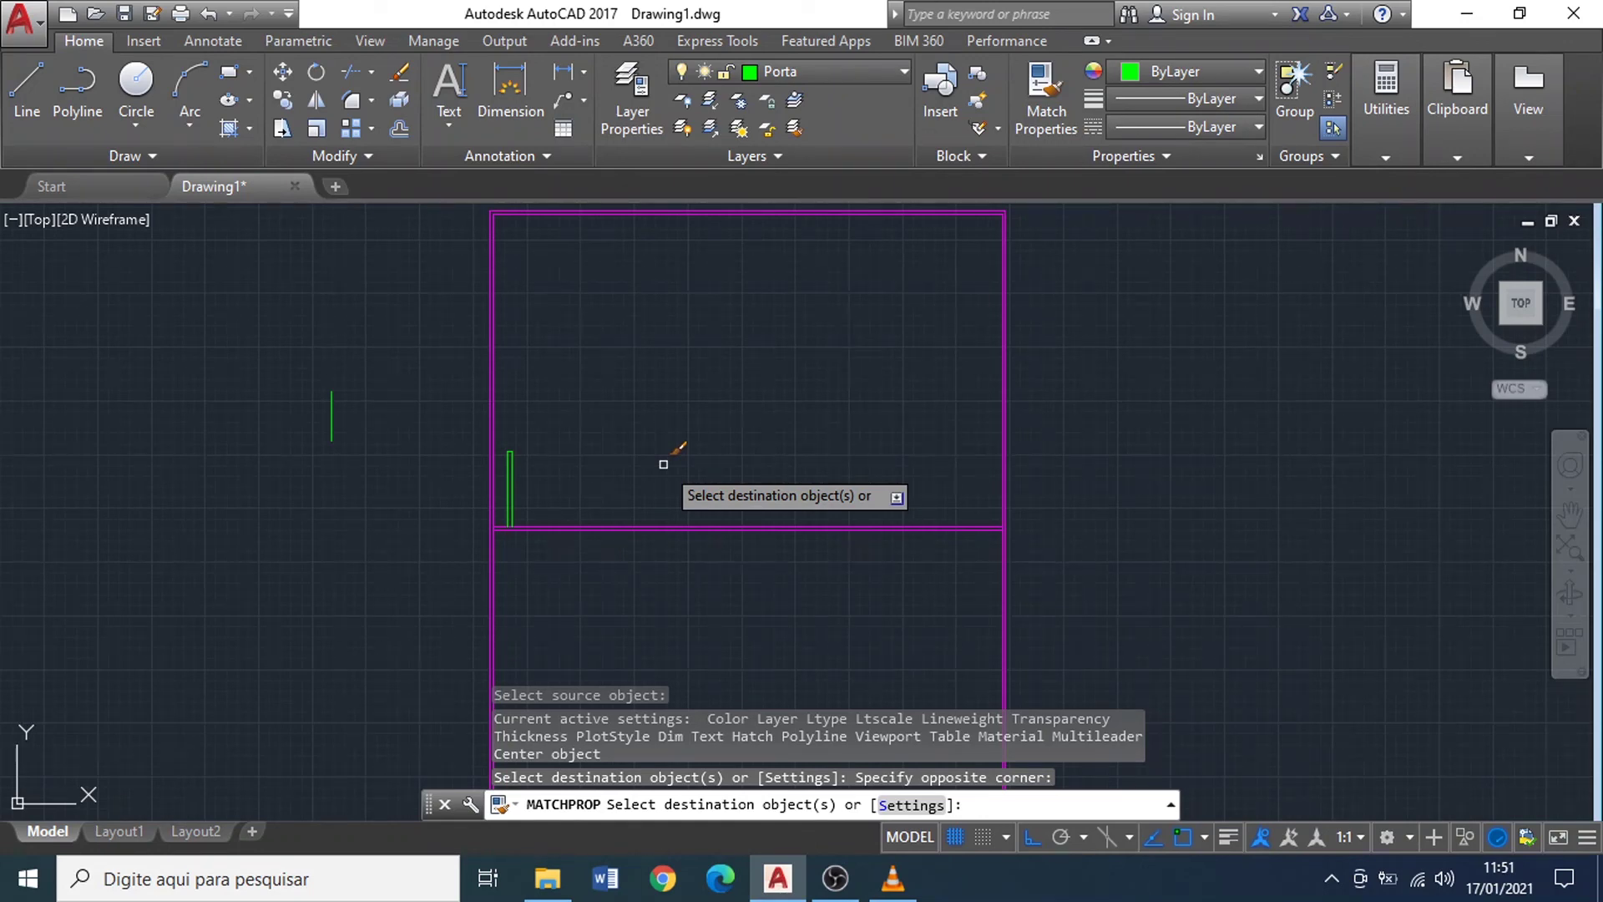
{"action": "key", "text": "Escape"}
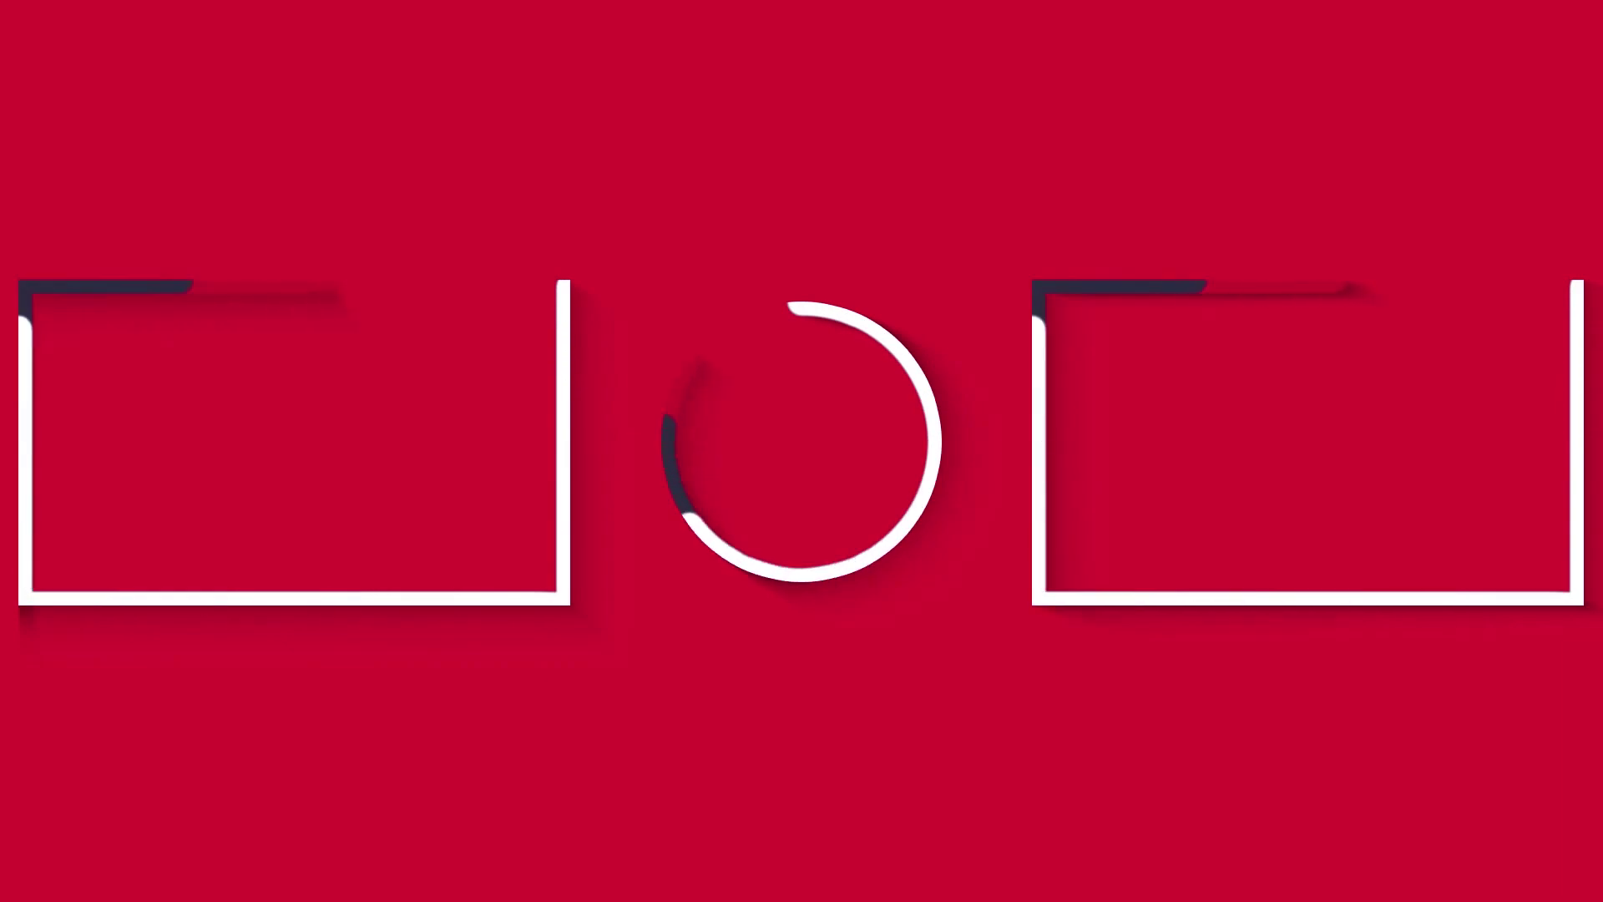